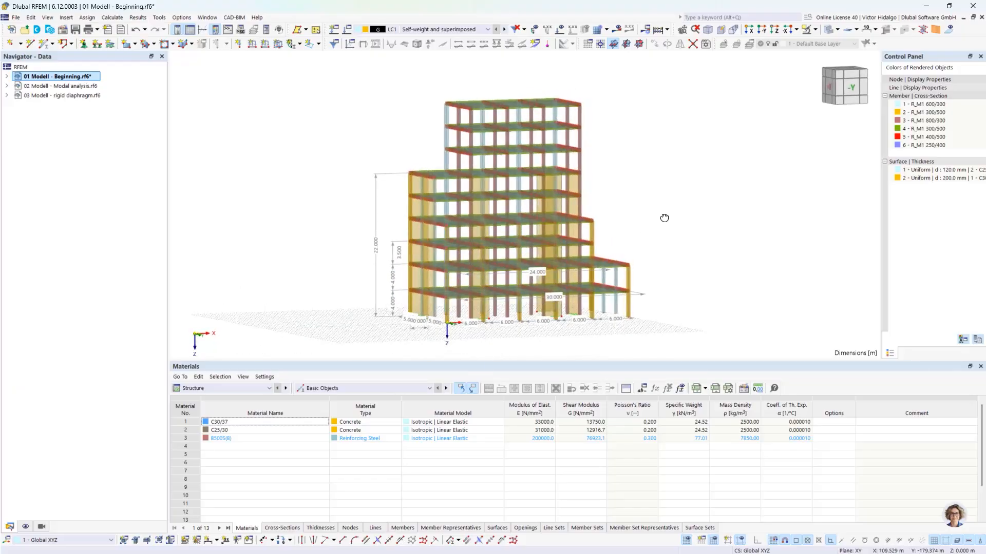
# Exclude members from the generated visibilities of the building model in the views navigator
pyautogui.scroll(2, 652, 282)
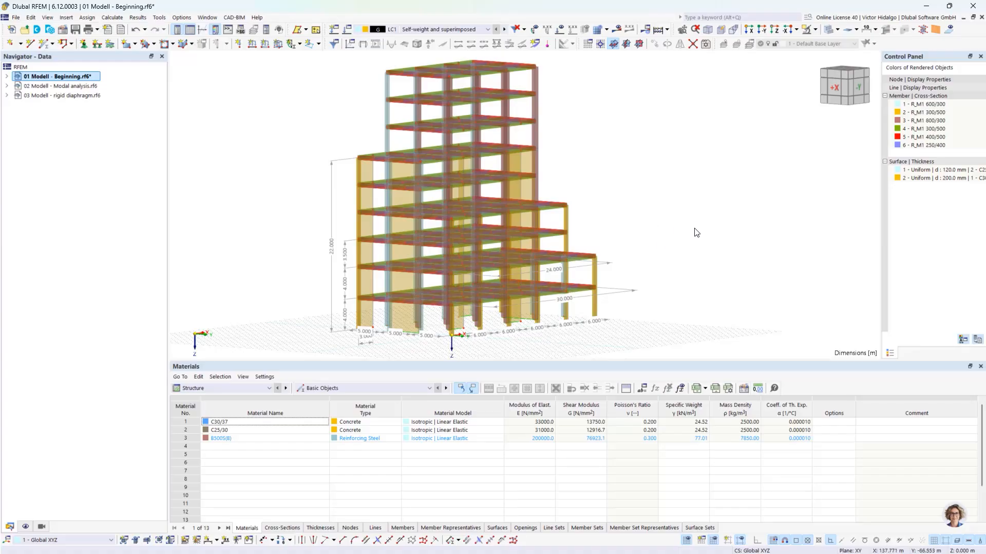
pyautogui.moveTo(696, 233); pyautogui.dragTo(642, 244, button='middle')
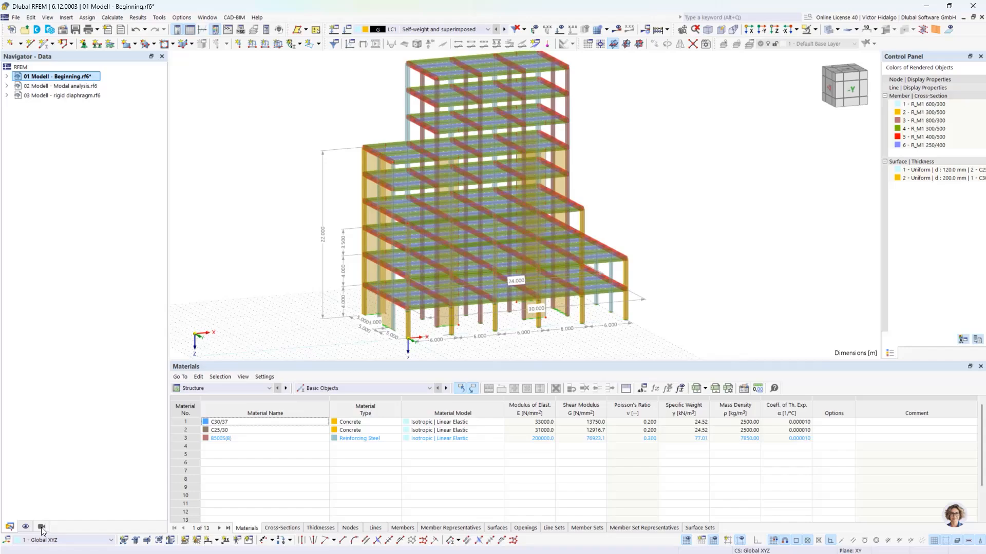
pyautogui.moveTo(572, 245); pyautogui.dragTo(580, 245, button='middle')
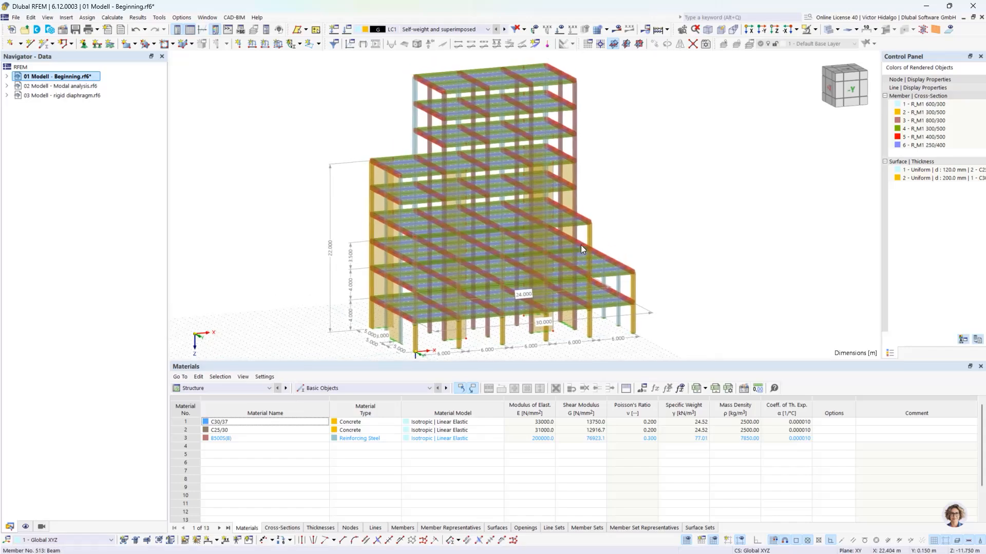
pyautogui.scroll(-2, 581, 245)
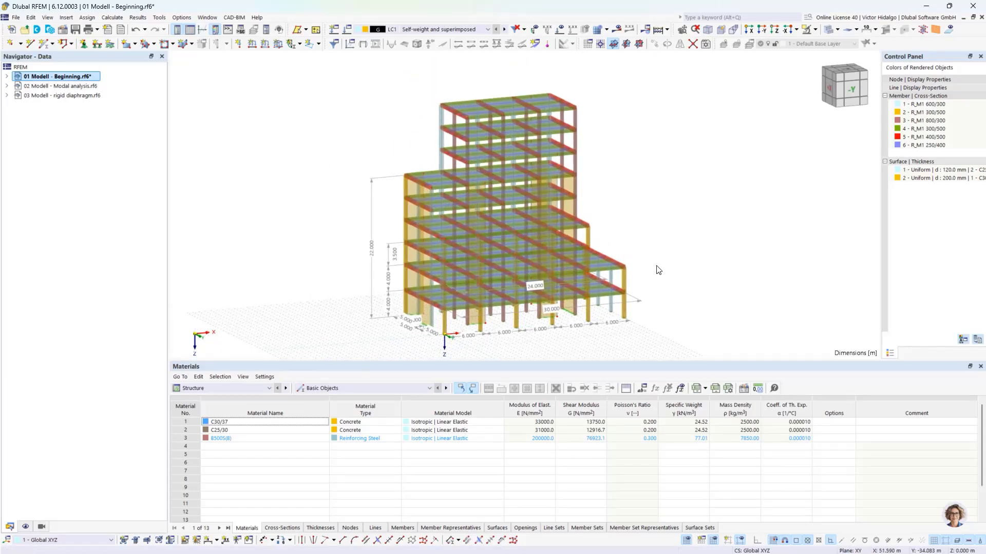
pyautogui.click(42, 527)
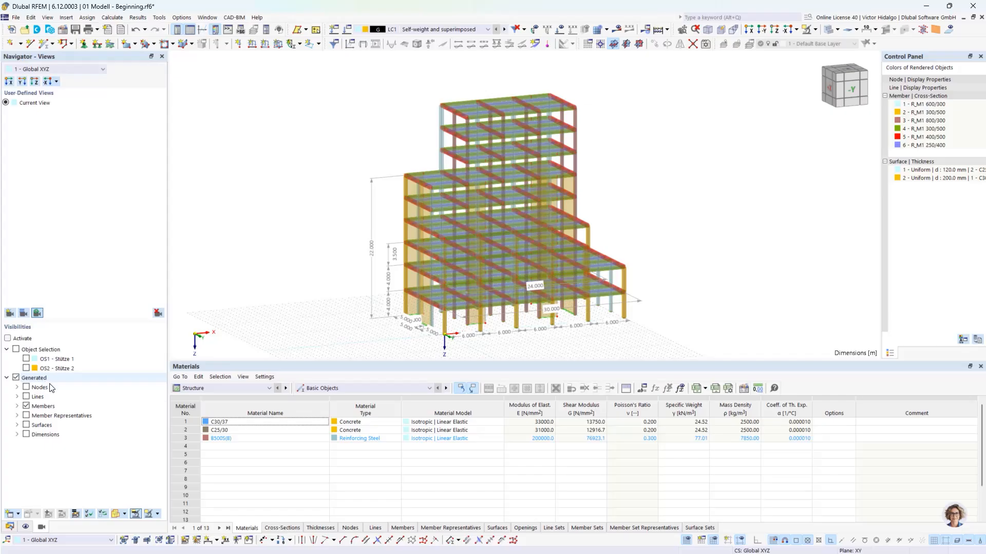
pyautogui.click(26, 406)
# Isolate the 200 mm thick C30/37 wall surfaces through the generated surface visibilities by thickness and view them from above
pyautogui.click(17, 425)
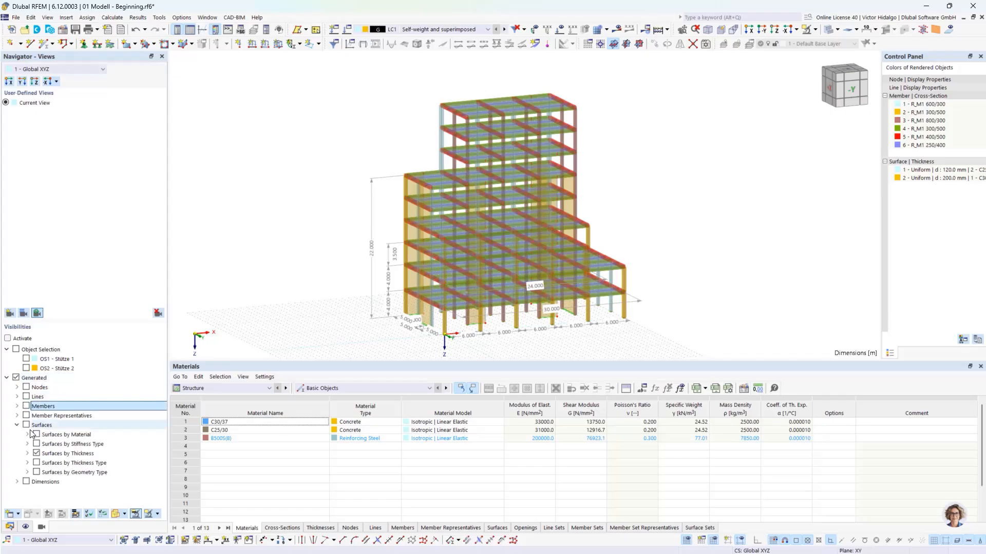
pyautogui.click(36, 444)
pyautogui.click(35, 454)
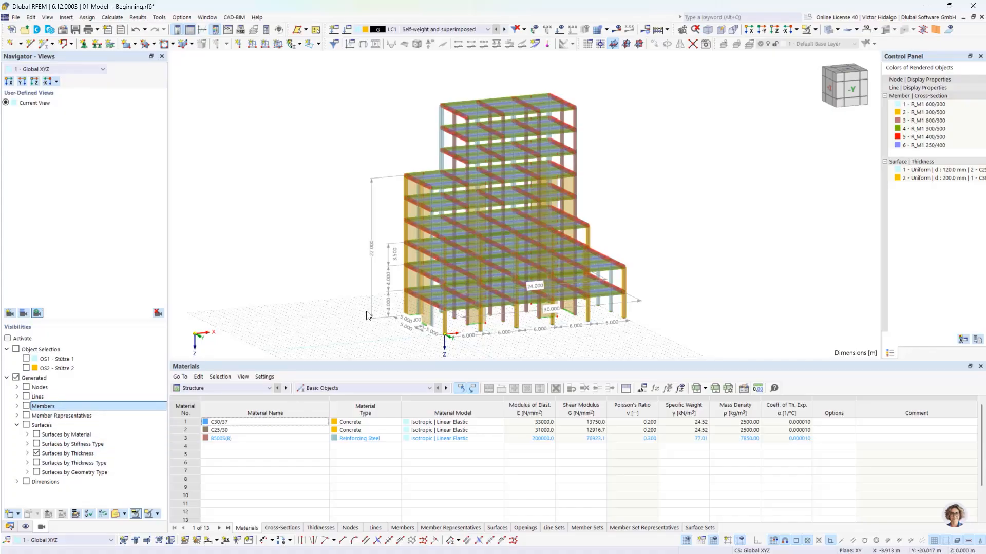
pyautogui.click(27, 454)
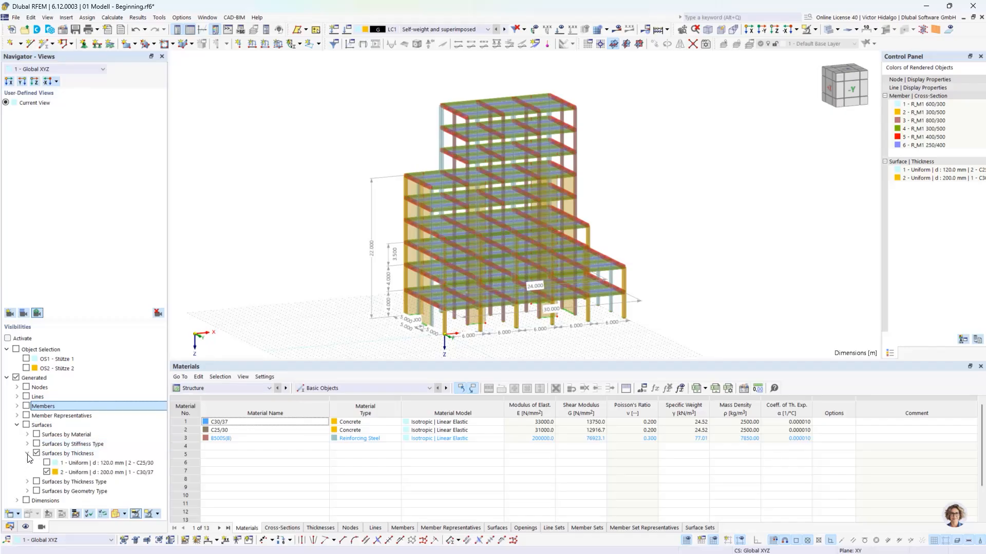
pyautogui.click(47, 473)
pyautogui.click(46, 472)
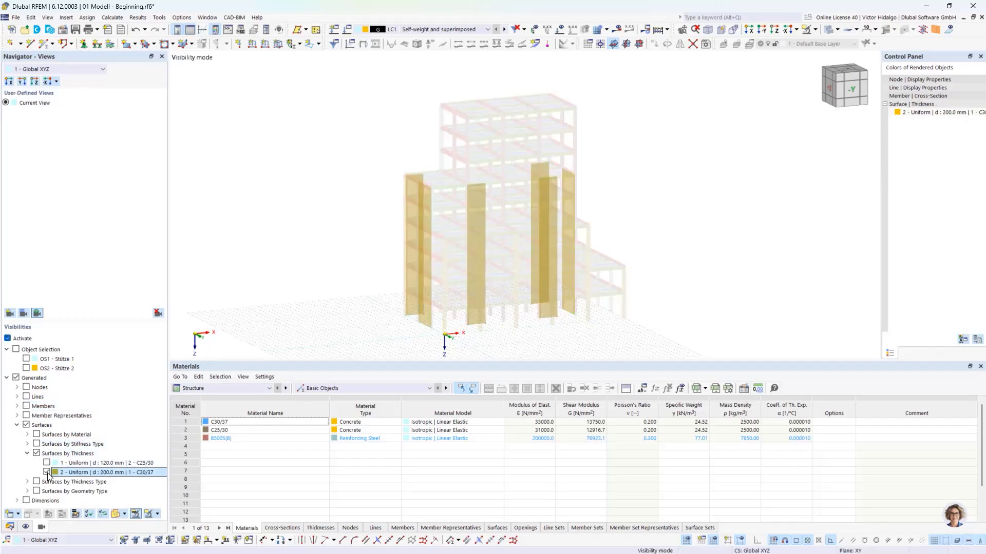
pyautogui.keyDown('ctrl'); pyautogui.moveTo(633, 234); pyautogui.dragTo(636, 271, button='middle'); pyautogui.keyUp('ctrl')
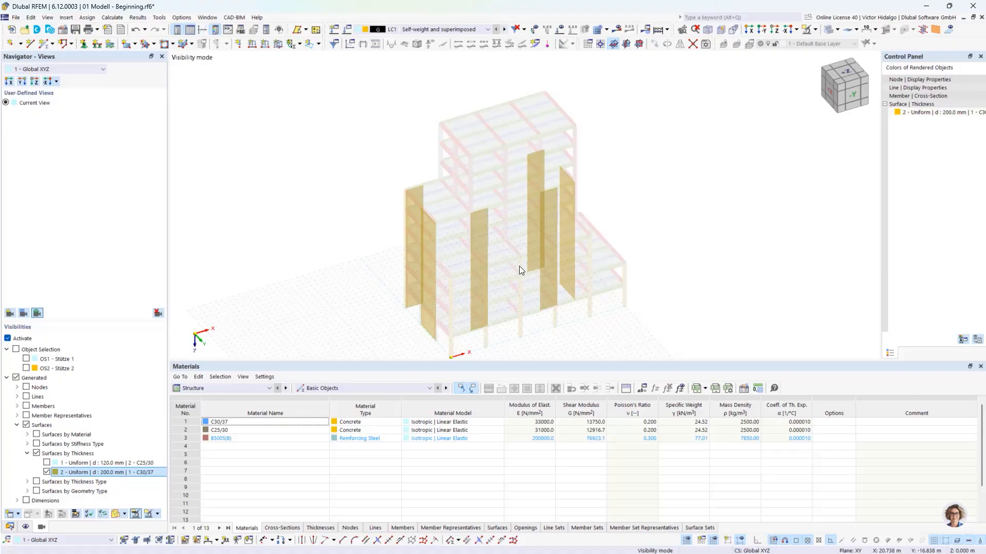
pyautogui.keyDown('ctrl'); pyautogui.moveTo(578, 226); pyautogui.dragTo(565, 169, button='middle'); pyautogui.keyUp('ctrl')
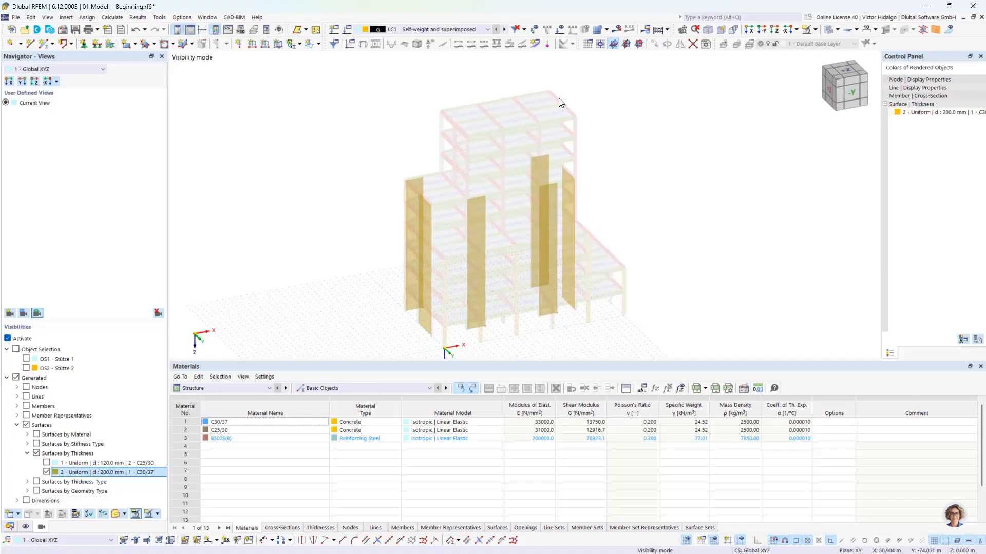
# Cancel visibility mode to show the entire building model again
pyautogui.click(815, 29)
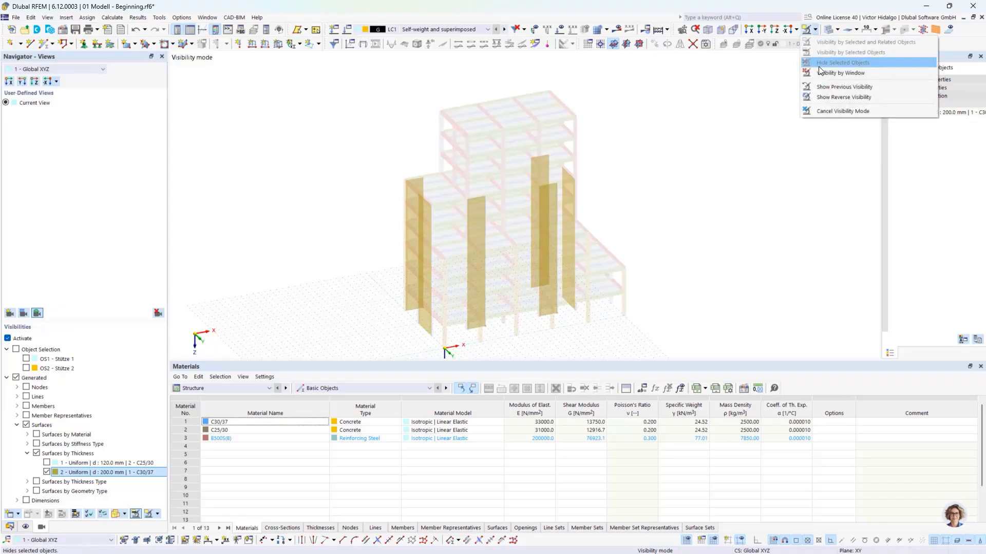
pyautogui.click(842, 111)
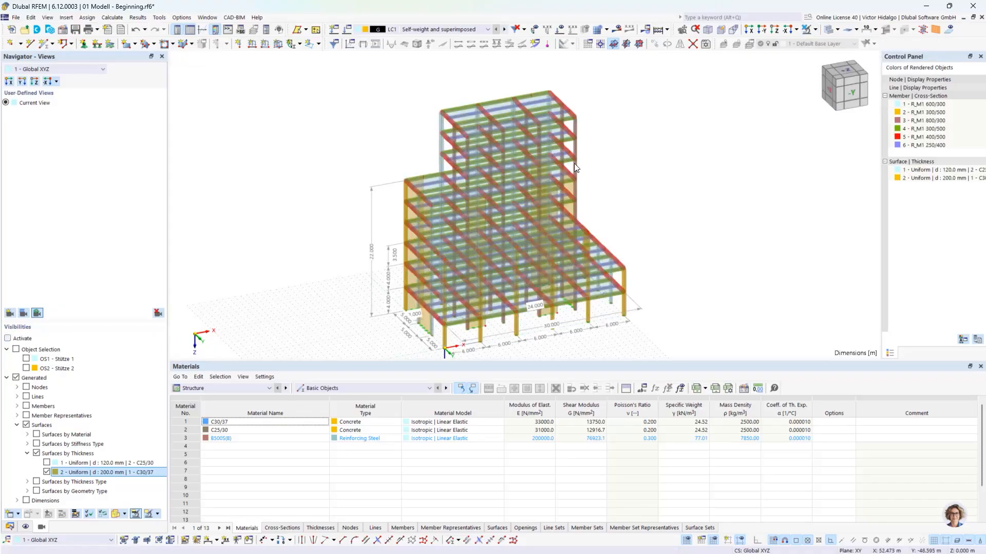
pyautogui.keyDown('ctrl'); pyautogui.moveTo(638, 191); pyautogui.dragTo(645, 187, button='middle'); pyautogui.keyUp('ctrl')
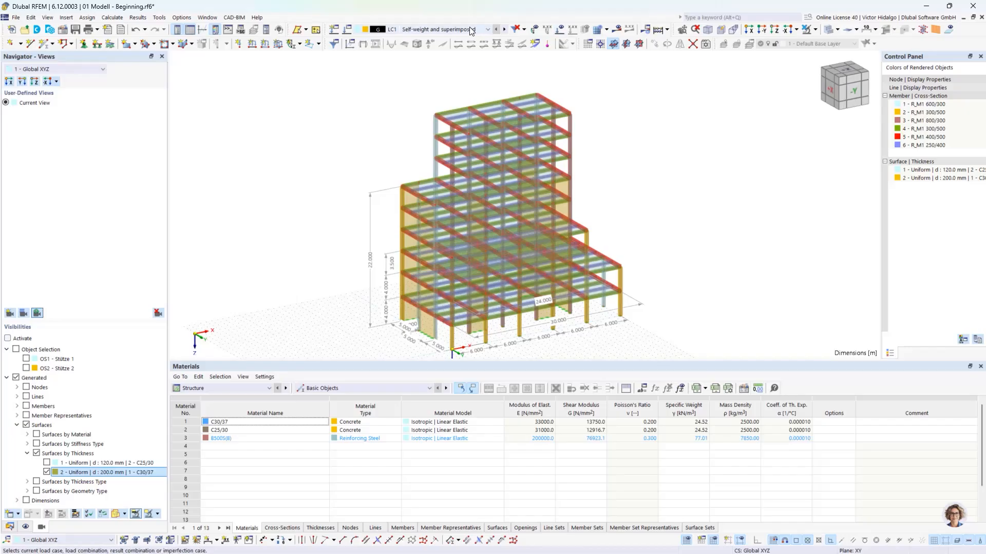
# Display the loads of load case LC1 Self-weight and superimposed on the model, followed by those of LC2 Live load
pyautogui.click(444, 30)
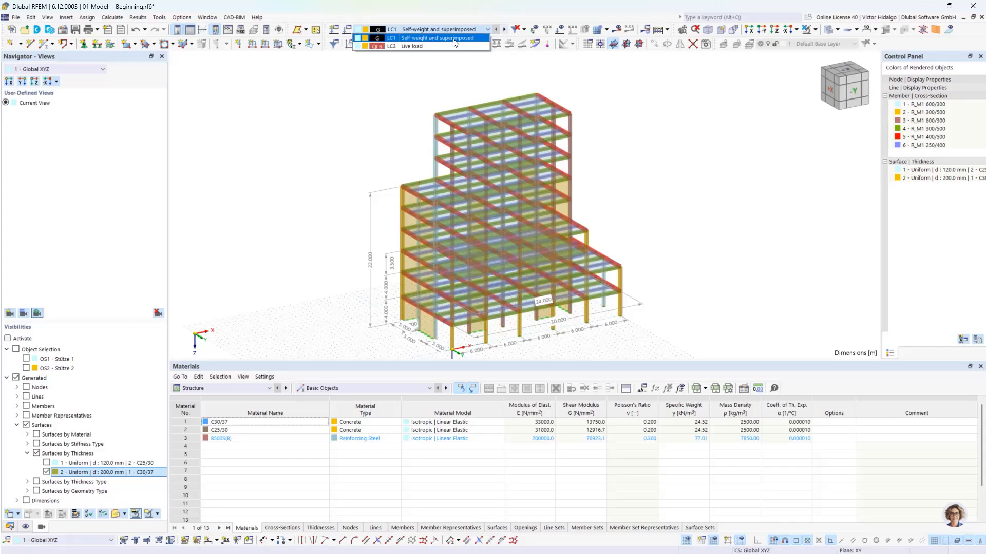
pyautogui.click(451, 38)
pyautogui.click(561, 30)
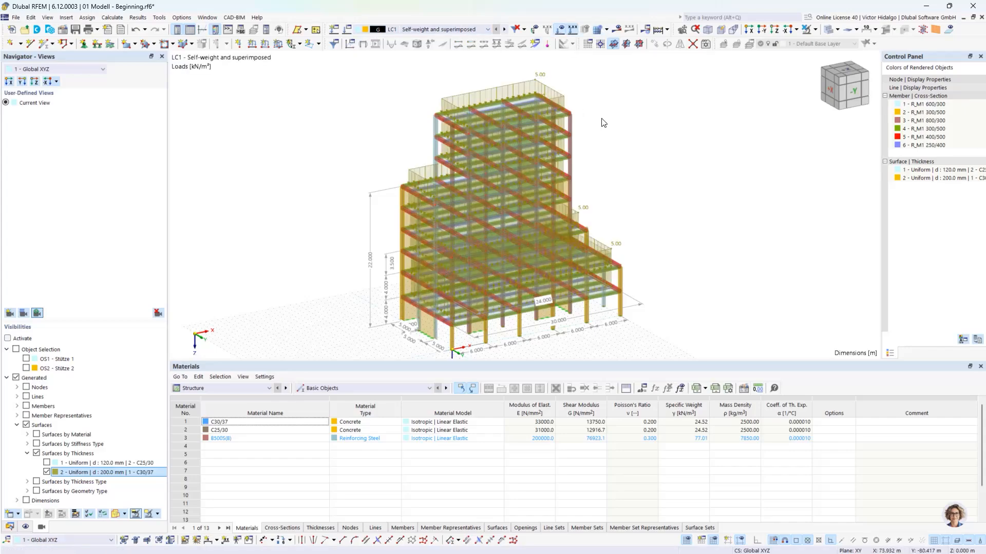
pyautogui.moveTo(658, 226); pyautogui.dragTo(638, 202, button='middle')
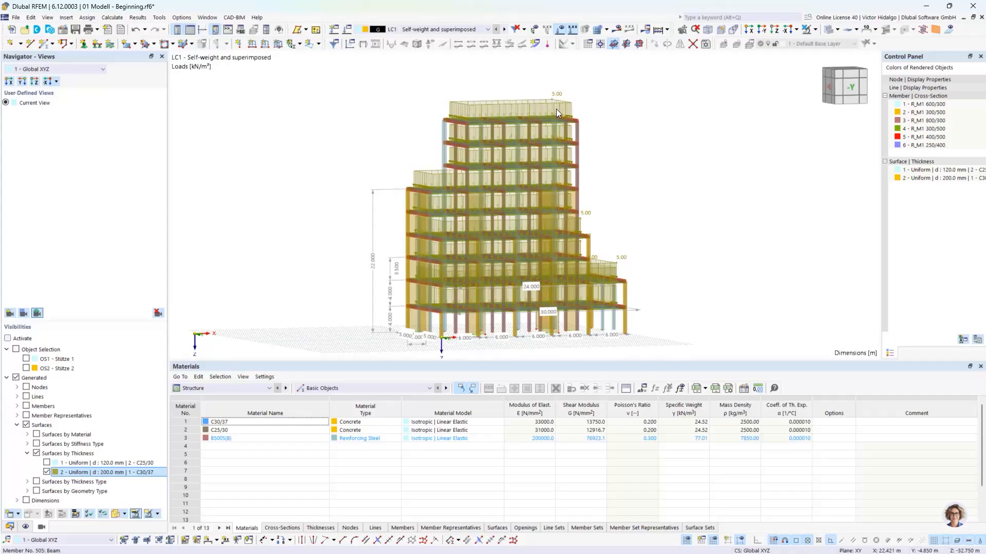
pyautogui.click(505, 30)
pyautogui.keyDown('ctrl'); pyautogui.moveTo(595, 191); pyautogui.dragTo(608, 205, button='middle'); pyautogui.keyUp('ctrl')
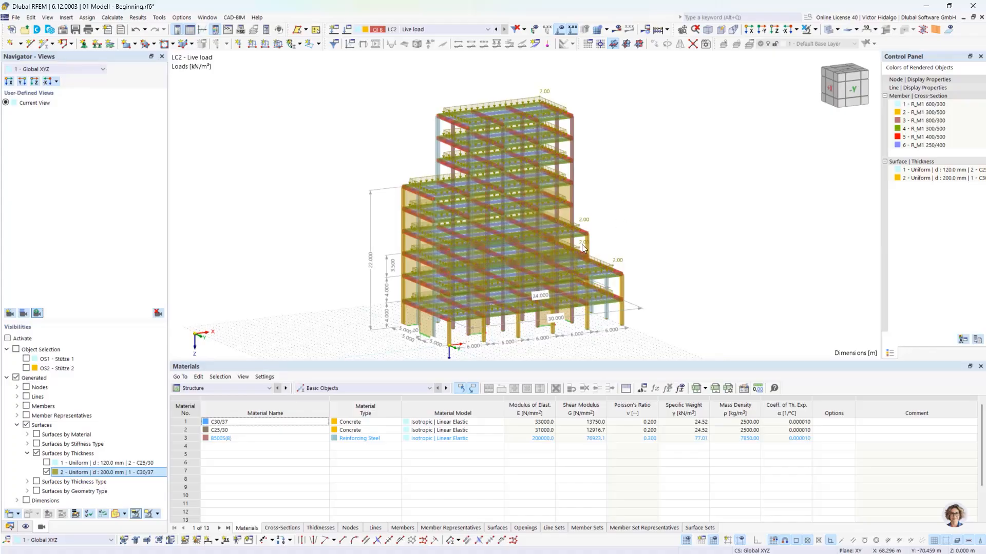
# Examine the storey height dimensions and floor levels along the side of the building up close
pyautogui.scroll(5, 427, 294)
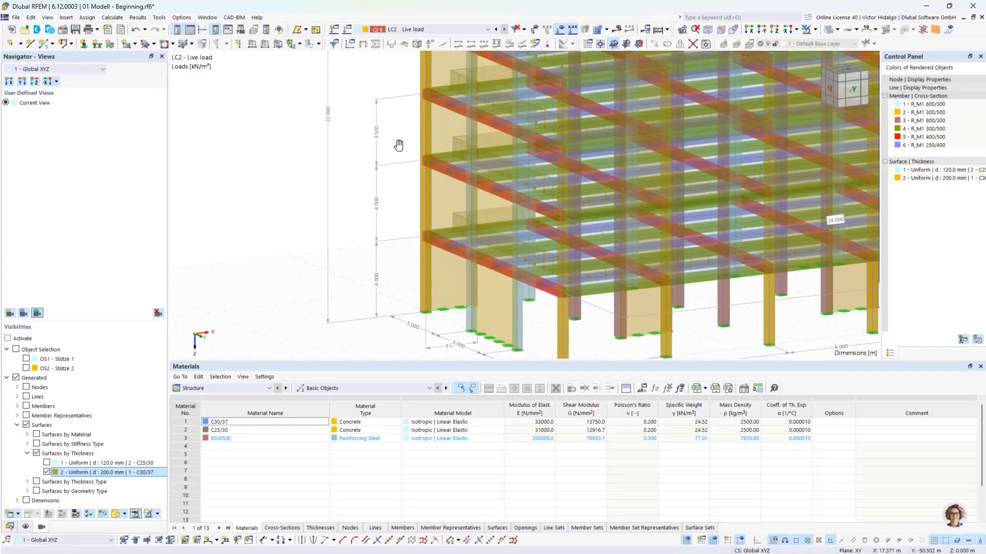
pyautogui.scroll(2, 381, 197)
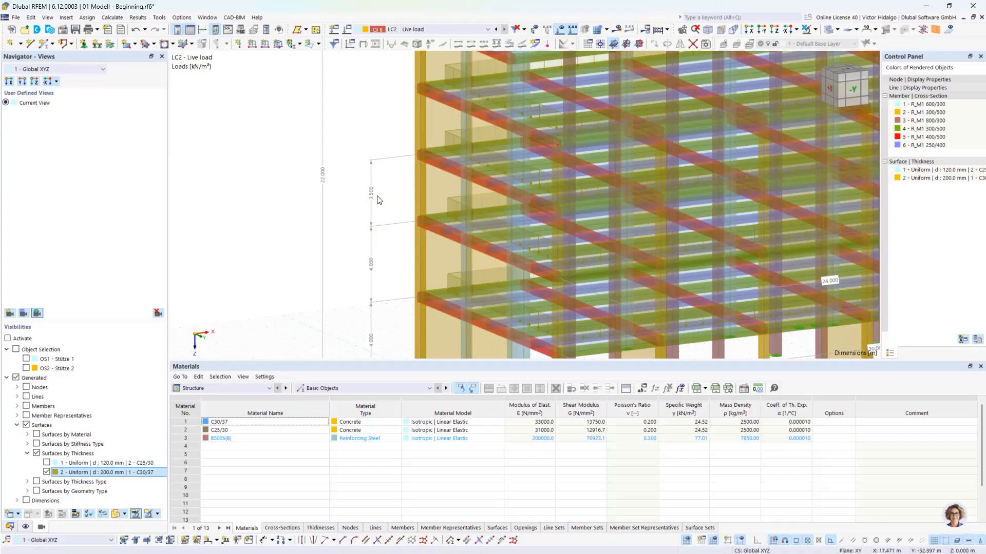
pyautogui.scroll(-2, 380, 198)
pyautogui.scroll(2, 400, 197)
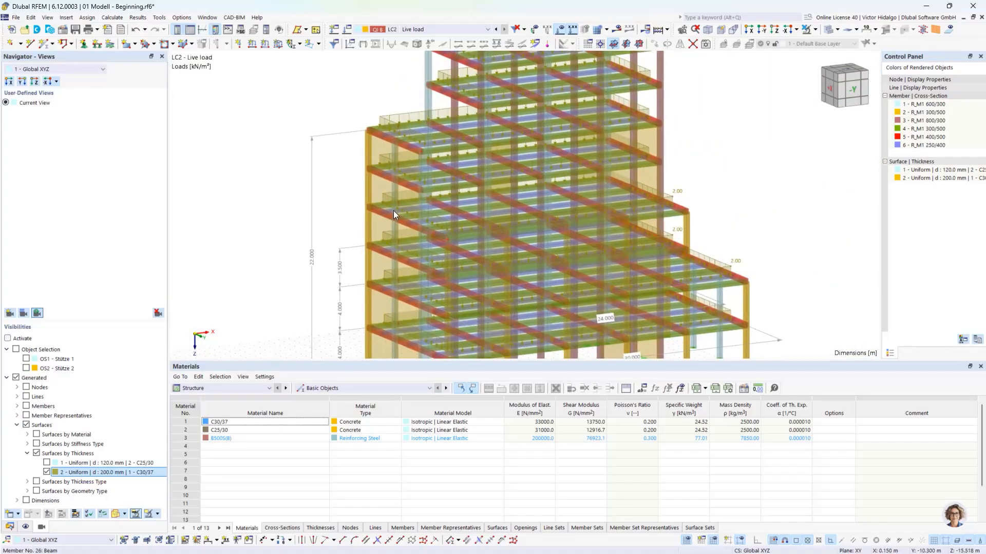
pyautogui.scroll(-1, 411, 198)
pyautogui.scroll(-1, 429, 200)
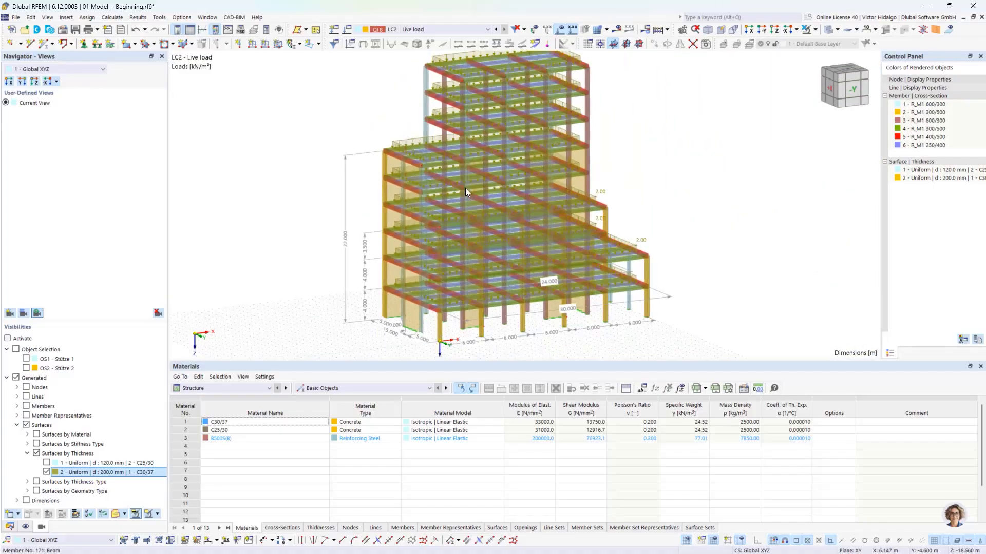
pyautogui.scroll(-1, 410, 199)
pyautogui.moveTo(440, 183); pyautogui.dragTo(449, 194, button='middle')
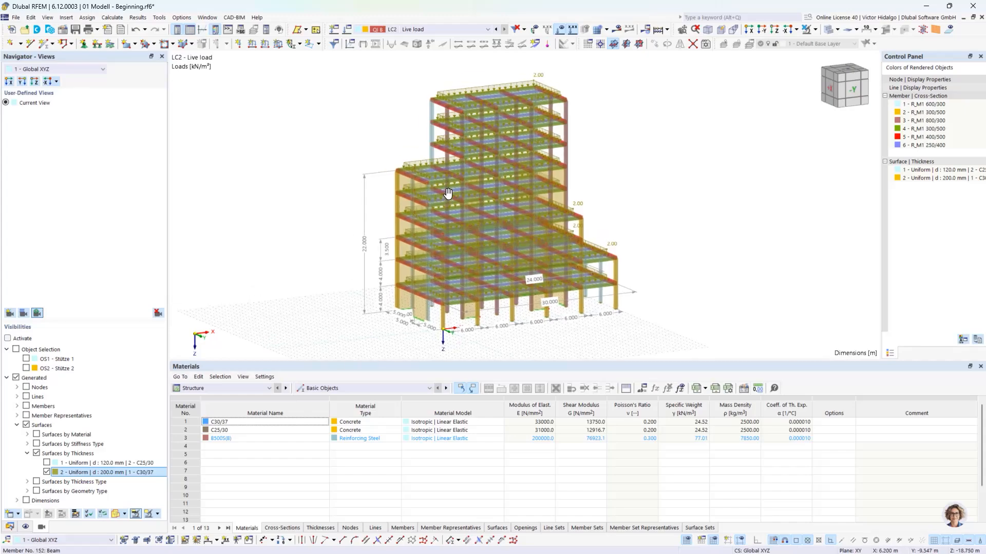
pyautogui.scroll(1, 450, 194)
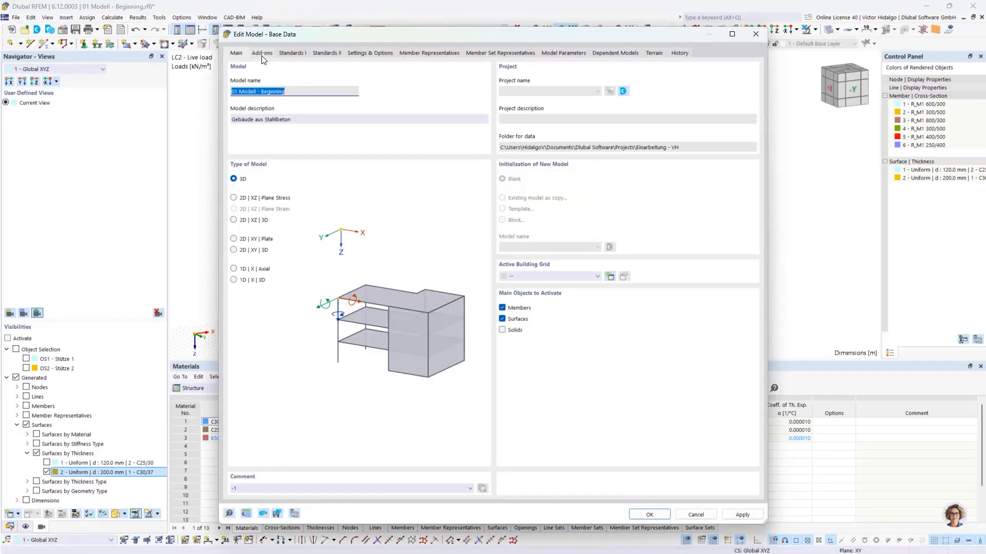
# Activate the Modal Analysis and Response Spectrum Analysis add-ons in the model's base data and check the dynamic analysis standard
pyautogui.click(261, 54)
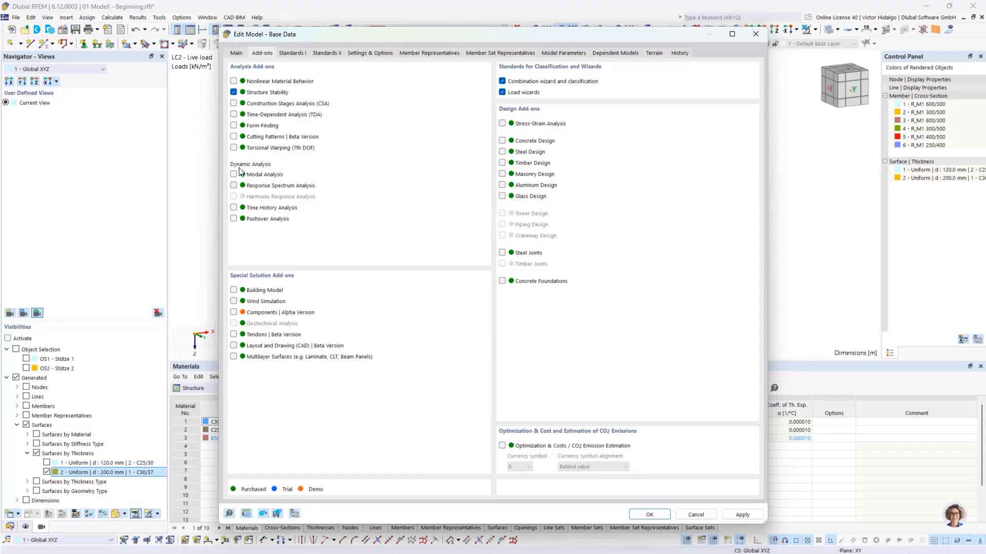
pyautogui.click(234, 186)
pyautogui.click(502, 163)
pyautogui.click(502, 163)
pyautogui.click(291, 54)
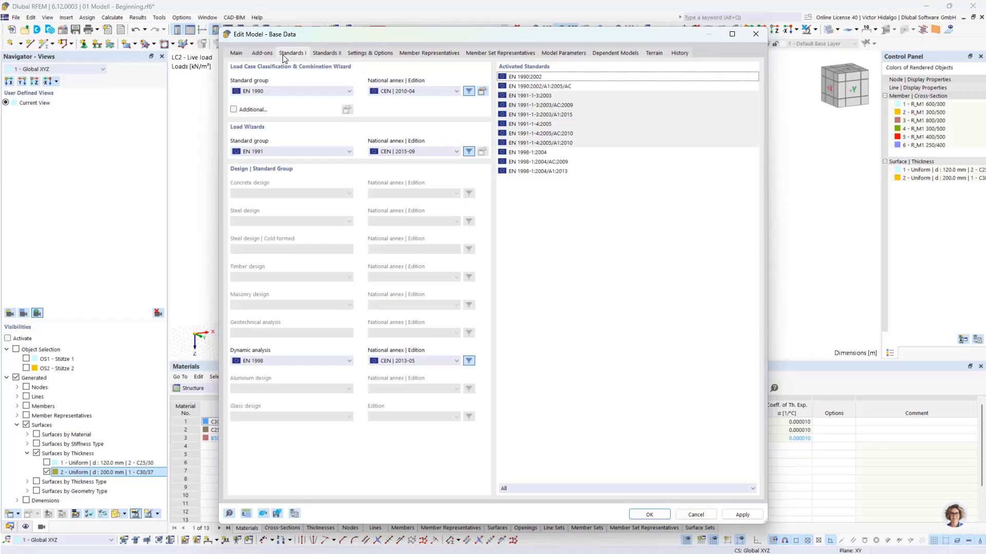
pyautogui.click(262, 52)
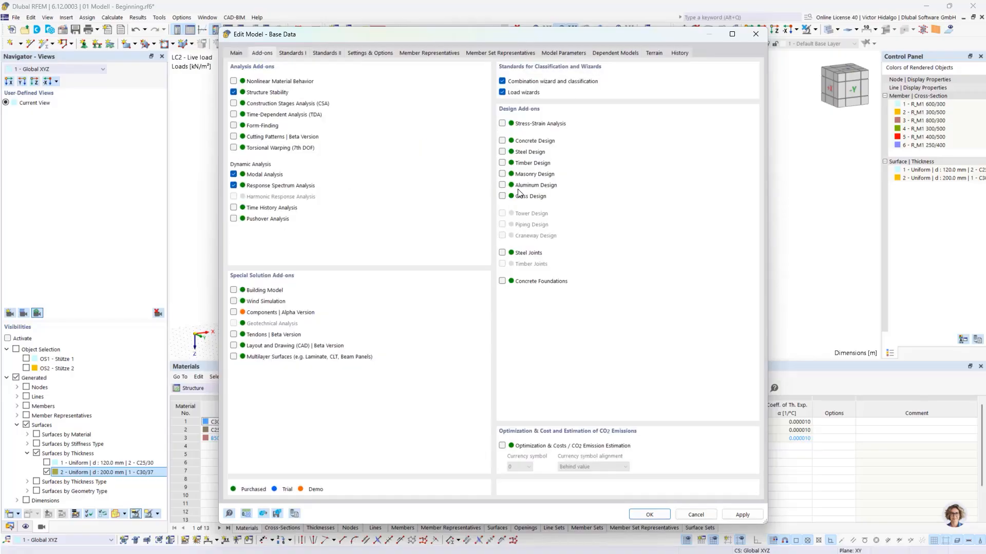
pyautogui.click(288, 54)
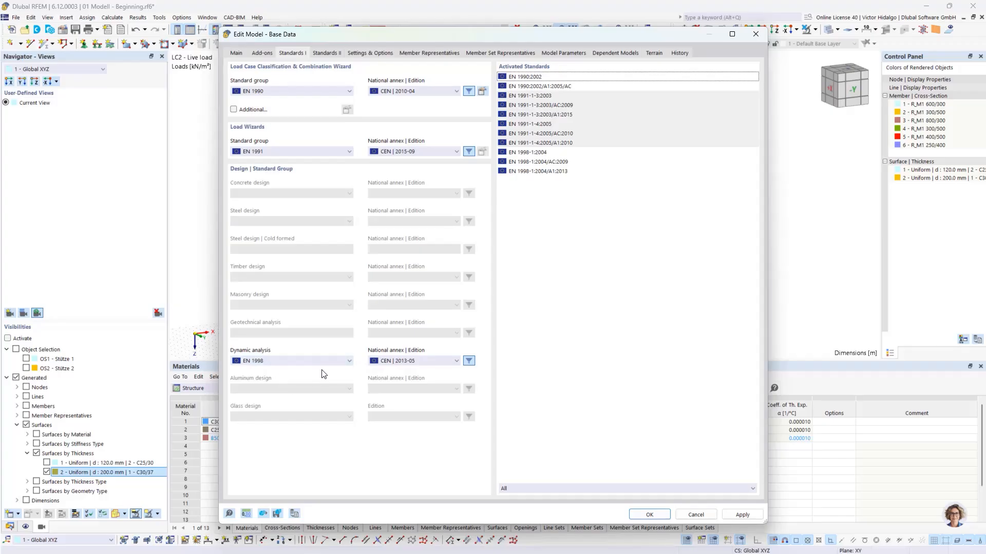
pyautogui.click(651, 519)
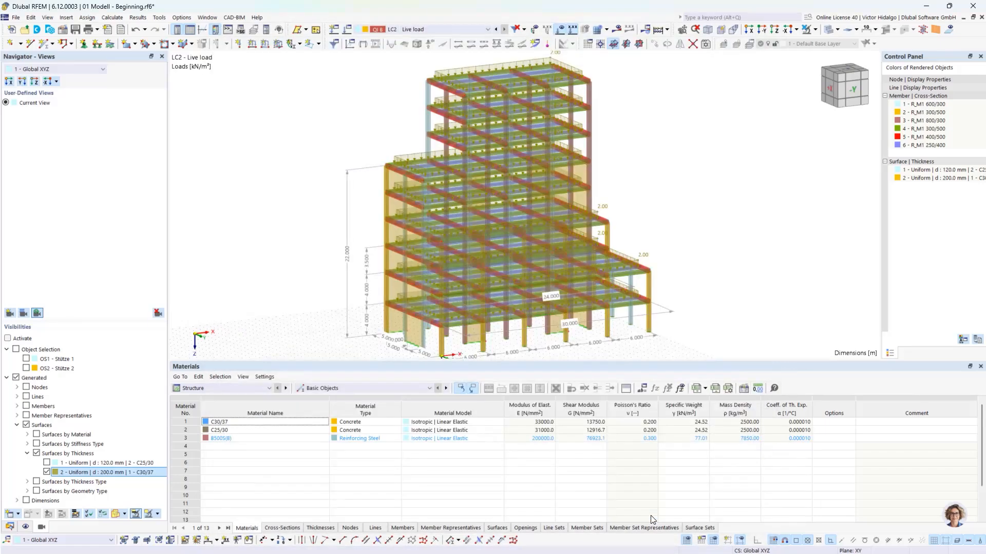
# Create a new load case with the Modal Analysis type and name it "Modal analysis 1 - Basis"
pyautogui.click(349, 32)
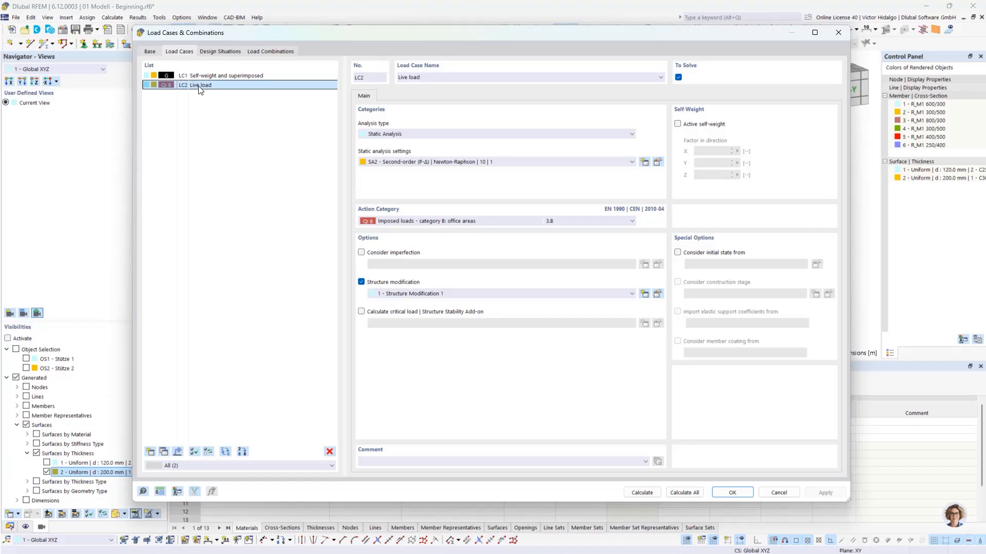
pyautogui.click(150, 452)
pyautogui.click(456, 135)
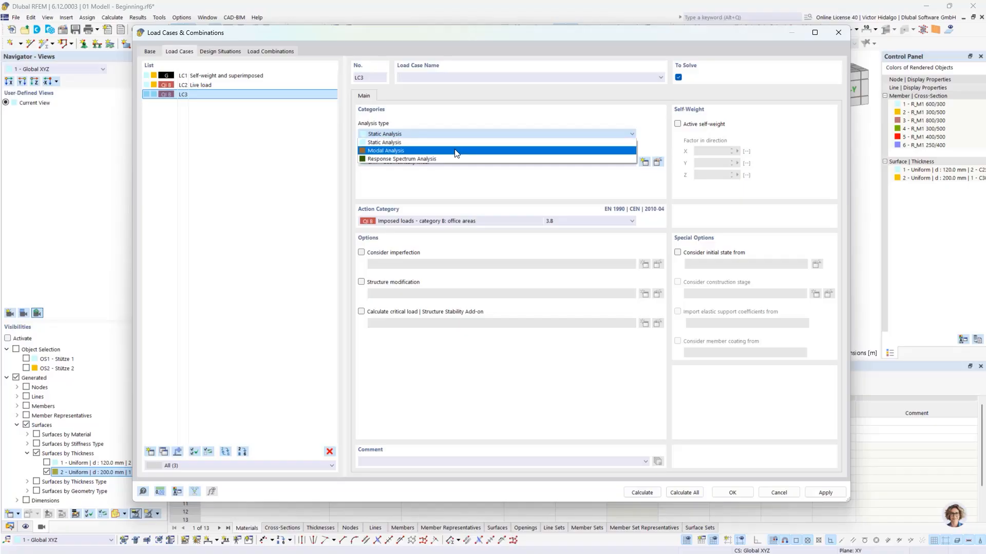
pyautogui.click(456, 151)
pyautogui.click(441, 75)
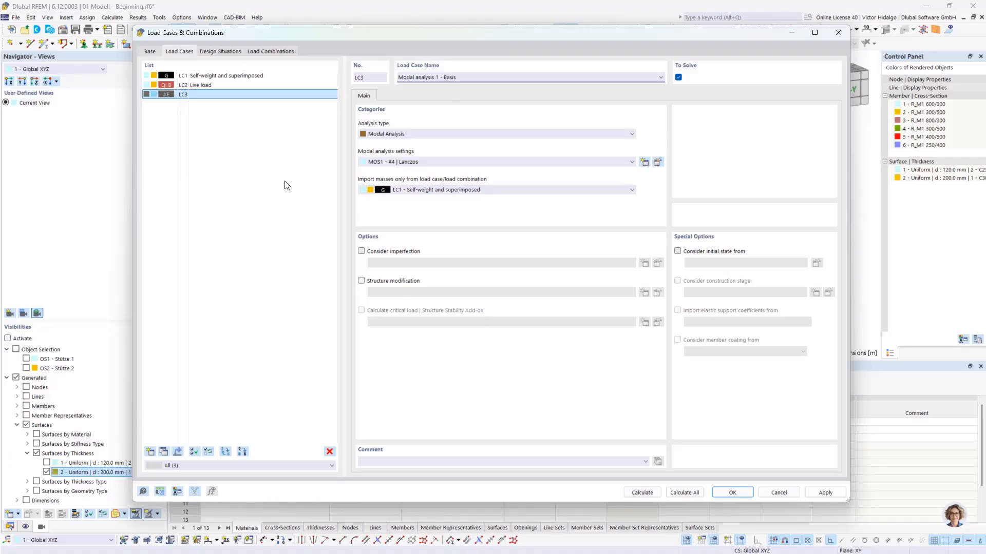
pyautogui.click(271, 188)
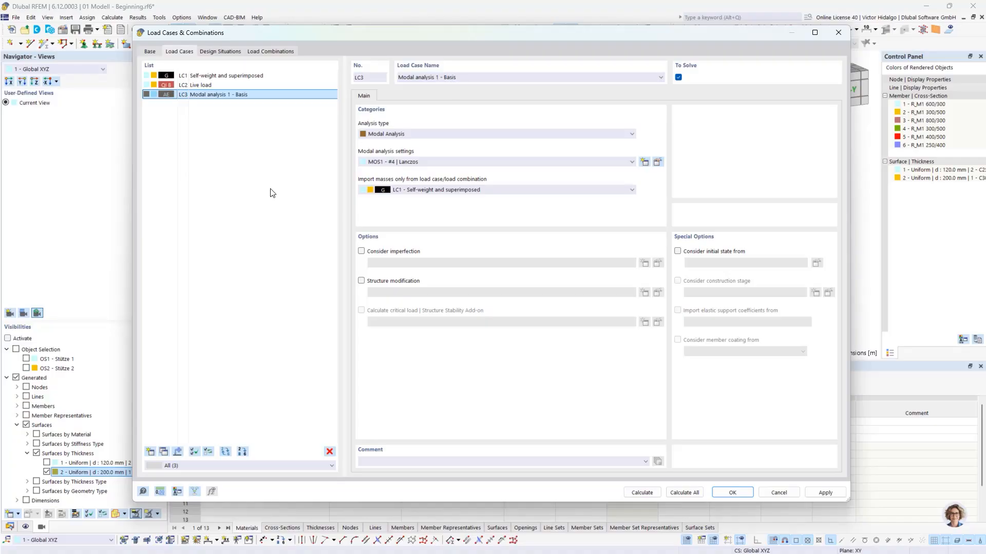
# Delete the second modal analysis settings entry, MOS2 #10 | Lanczos, from the settings list
pyautogui.click(658, 163)
pyautogui.click(303, 126)
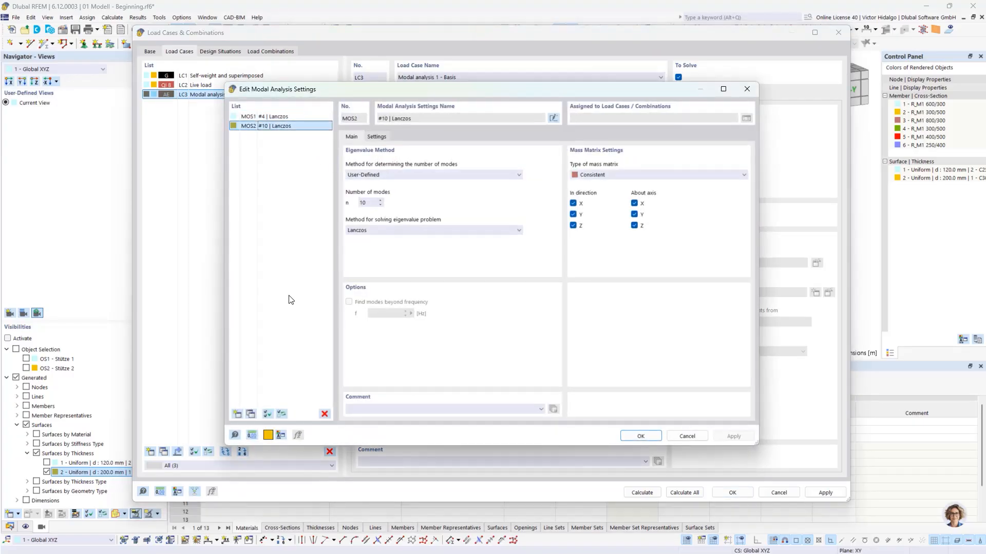
pyautogui.click(324, 414)
pyautogui.click(502, 311)
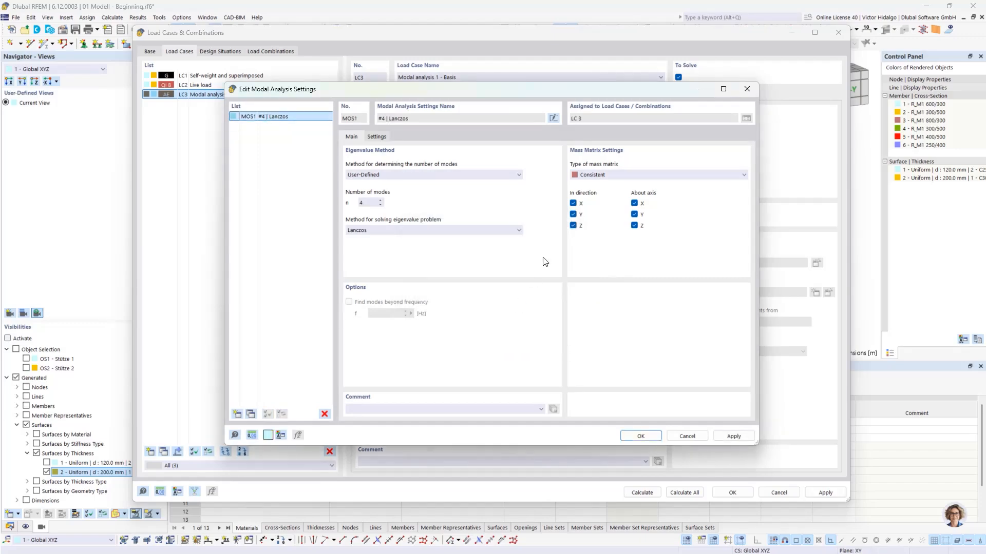
# Set the number of modes to be determined automatically to reach effective modal mass factors, solved with Root of characteristic polynomial
pyautogui.click(403, 175)
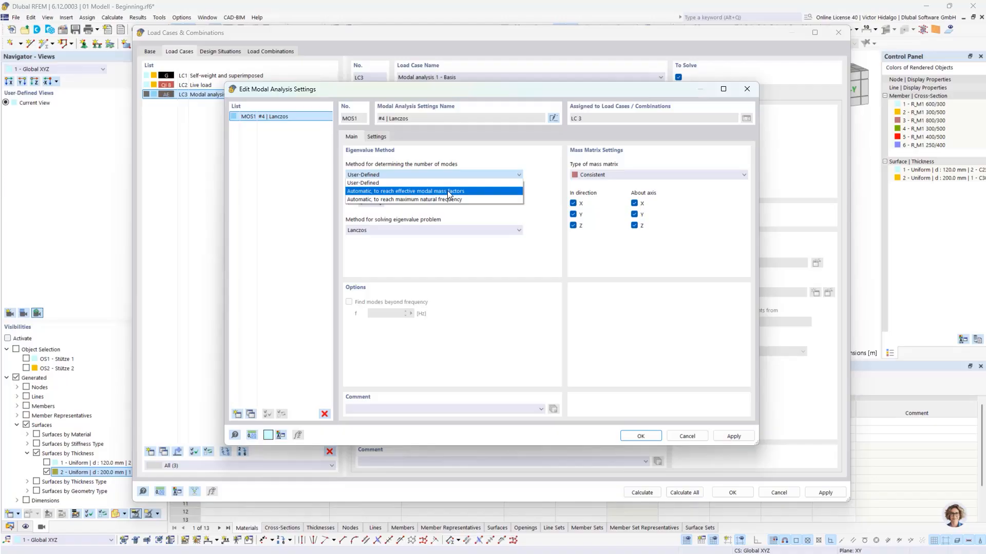
pyautogui.click(471, 192)
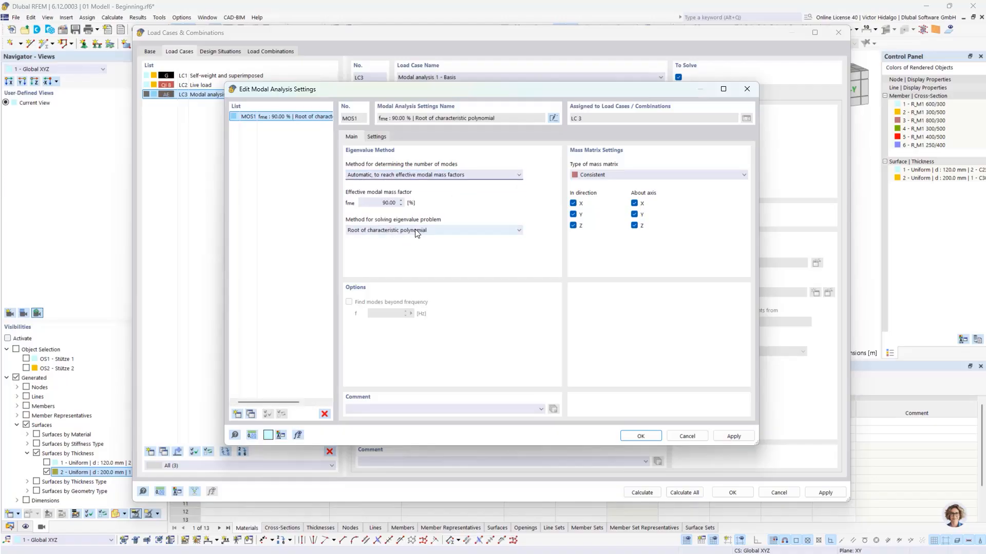
pyautogui.click(445, 230)
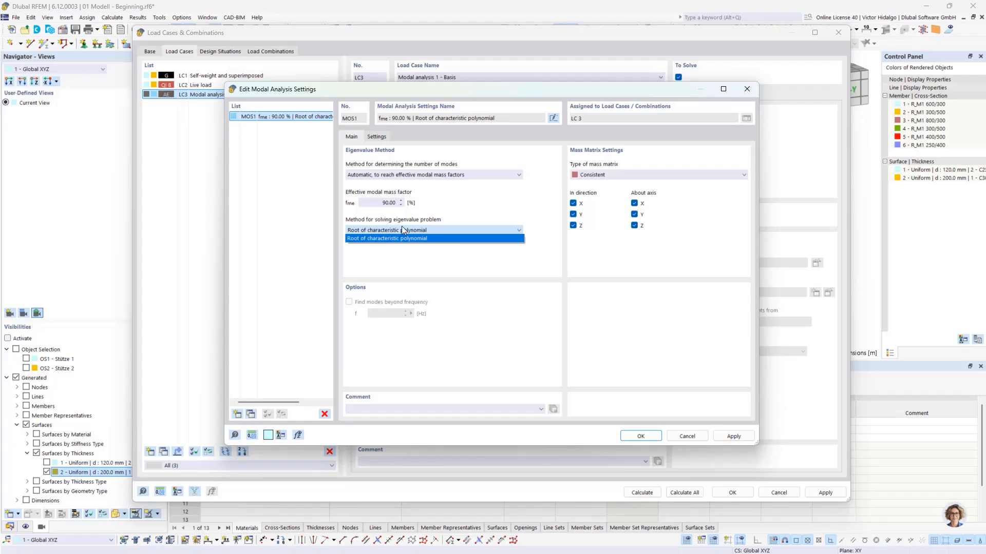
pyautogui.click(397, 239)
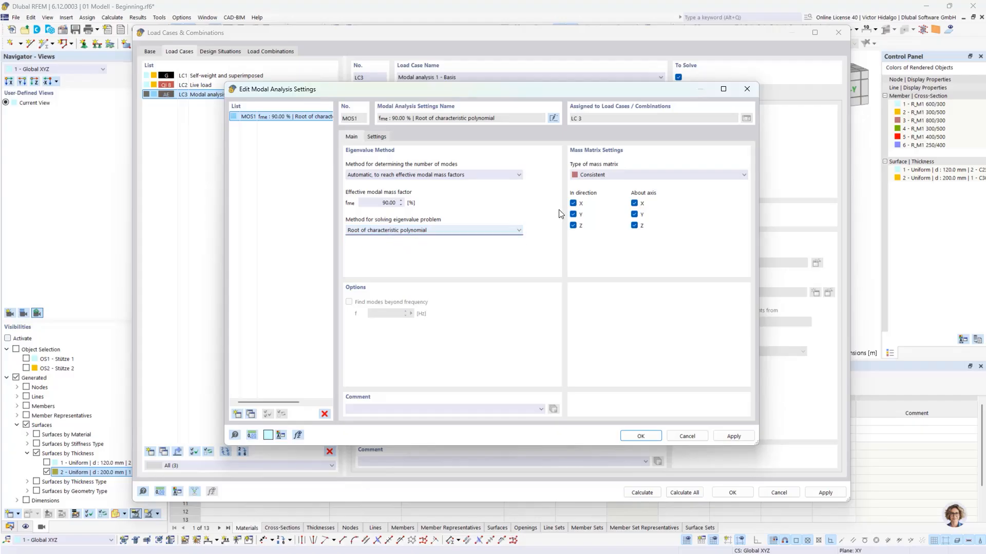
# Choose a Diagonal mass matrix, exclude masses in direction Z and about axes X and Y, and save the modal analysis settings
pyautogui.click(592, 173)
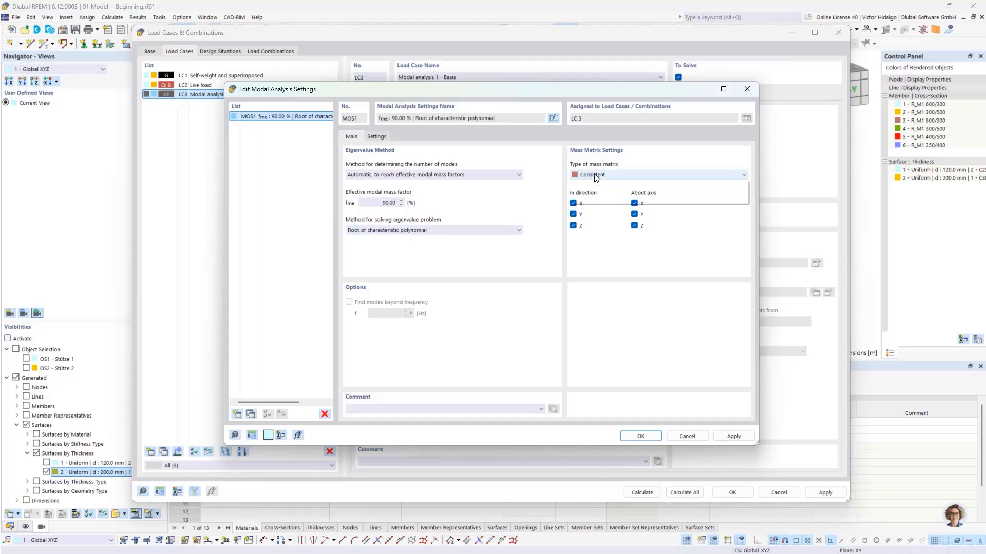
pyautogui.click(605, 186)
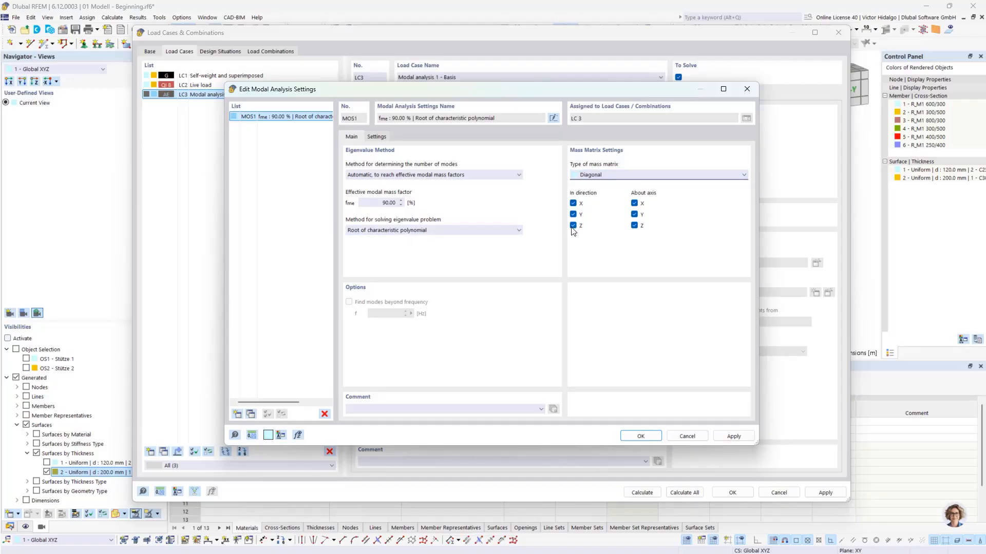
pyautogui.click(587, 225)
pyautogui.click(635, 203)
pyautogui.click(635, 215)
pyautogui.click(734, 436)
pyautogui.click(640, 436)
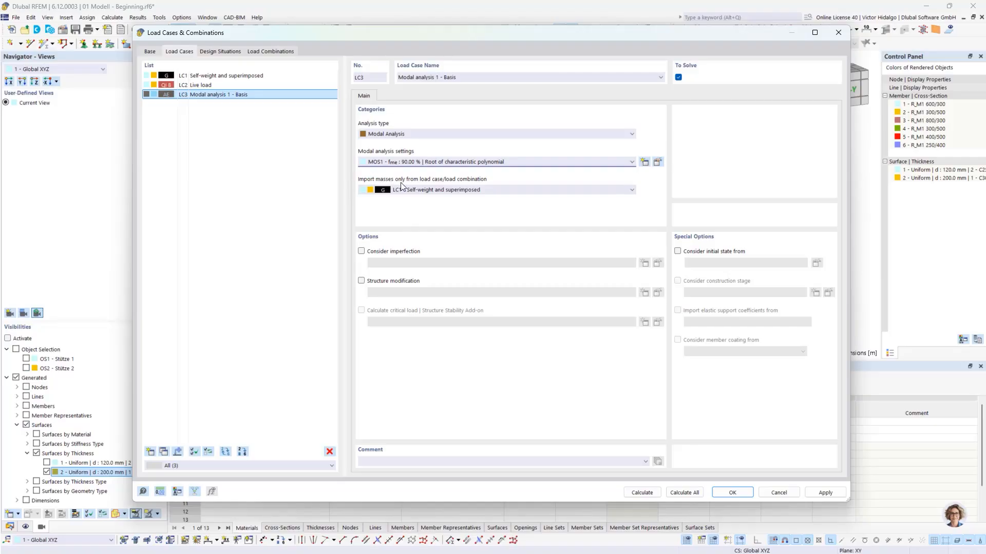
# Enable the combination wizard, result combinations and automatic assignment of corresponding load combinations, accepting that the dialog changes are saved
pyautogui.click(502, 190)
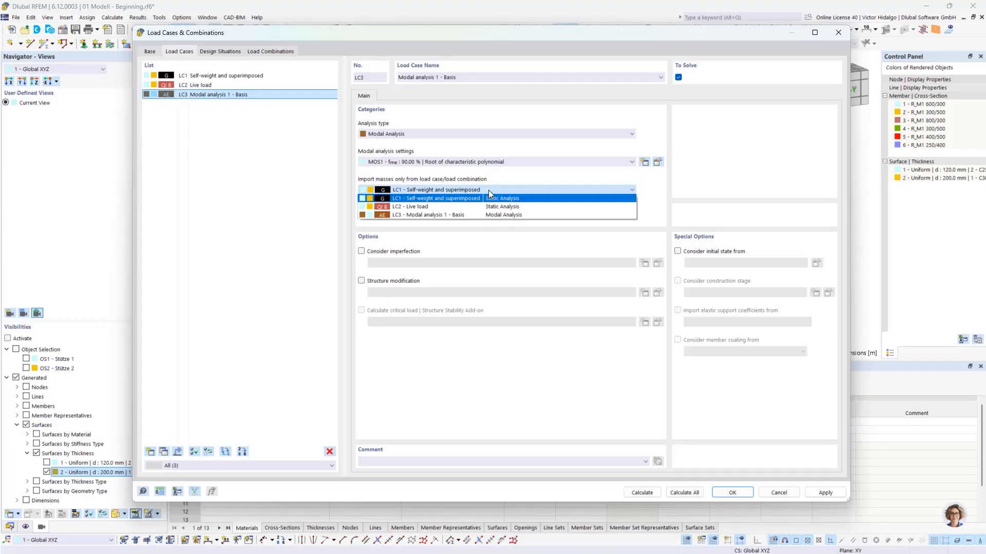
pyautogui.click(490, 189)
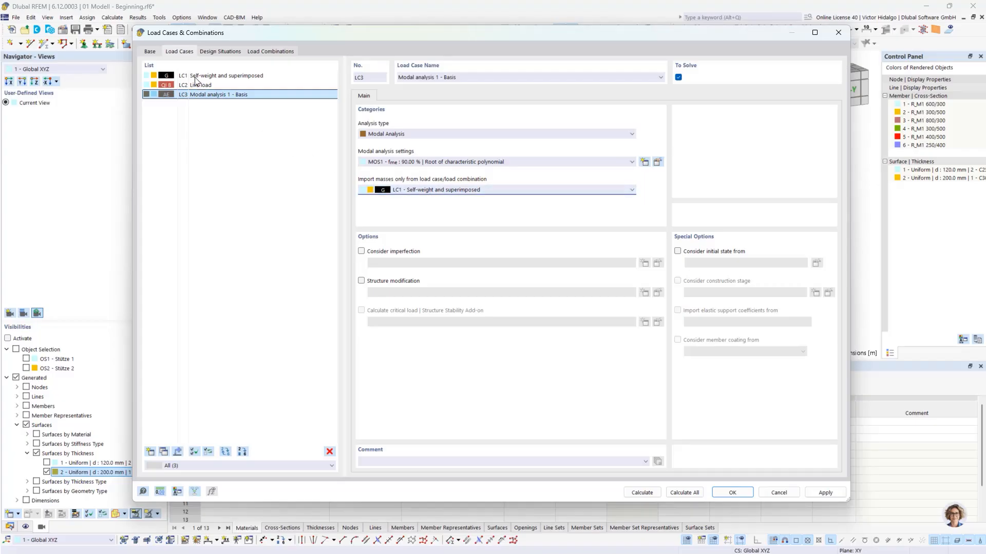
pyautogui.click(149, 51)
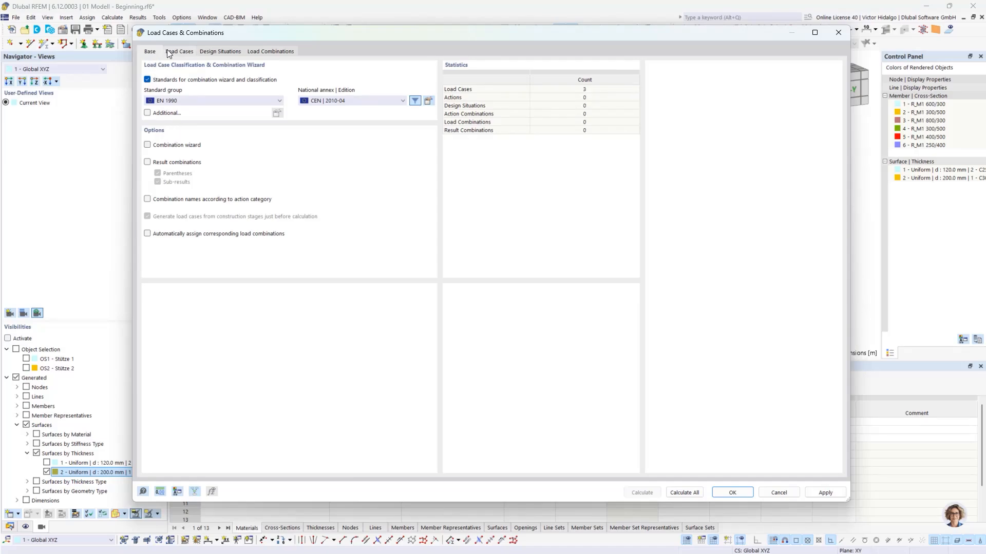
pyautogui.click(148, 145)
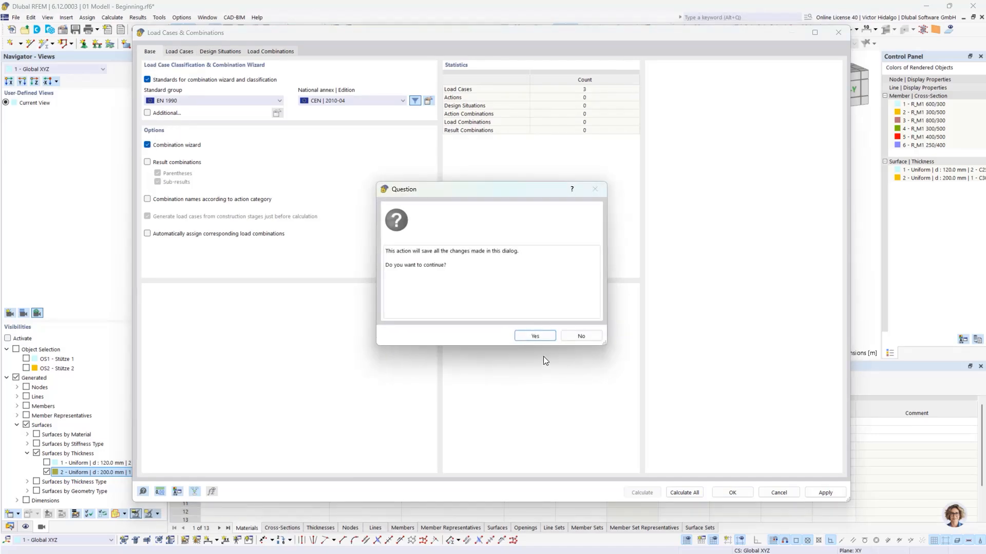
pyautogui.click(535, 337)
pyautogui.click(148, 162)
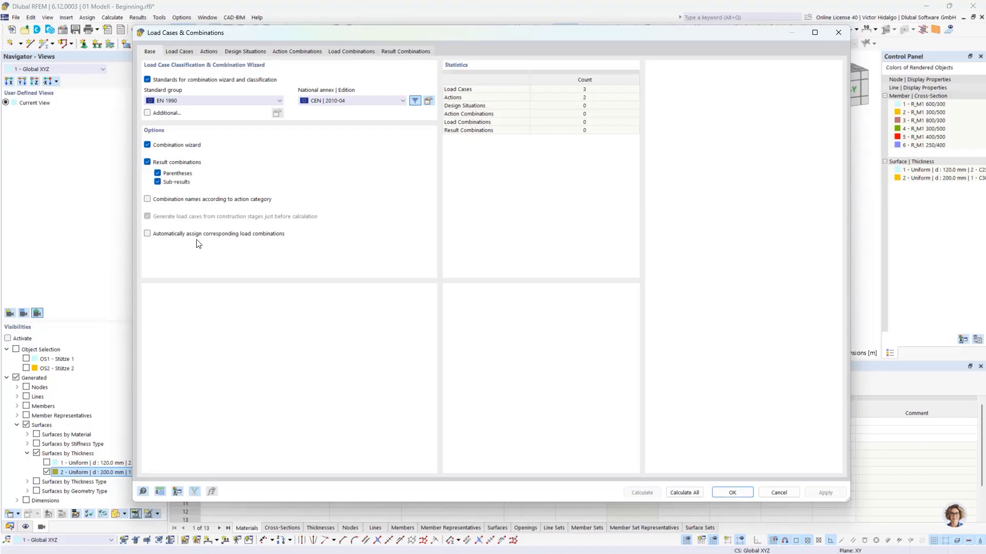
pyautogui.click(147, 233)
# Create a new design situation of type Seismic/Mass Combination - psi-E,i
pyautogui.click(208, 52)
pyautogui.click(242, 52)
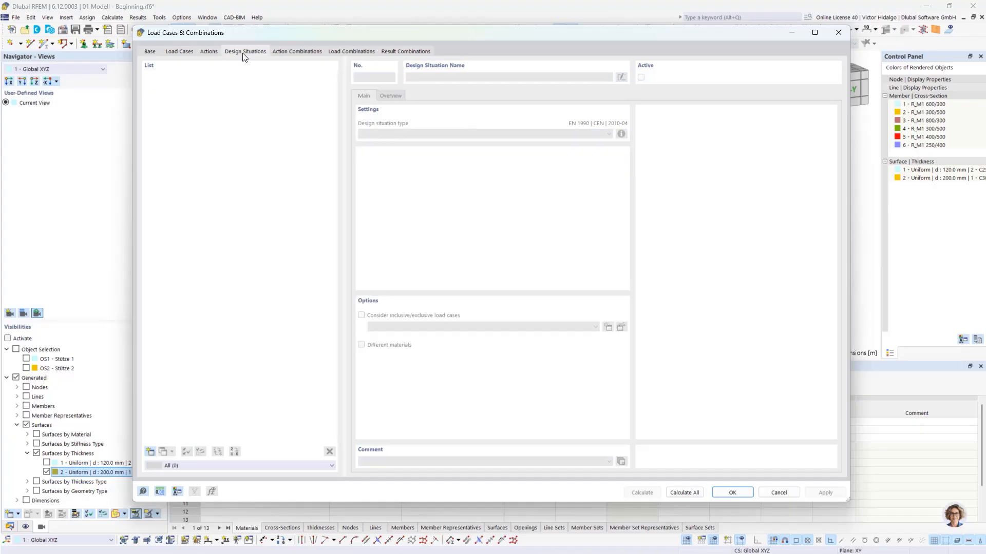
pyautogui.click(150, 453)
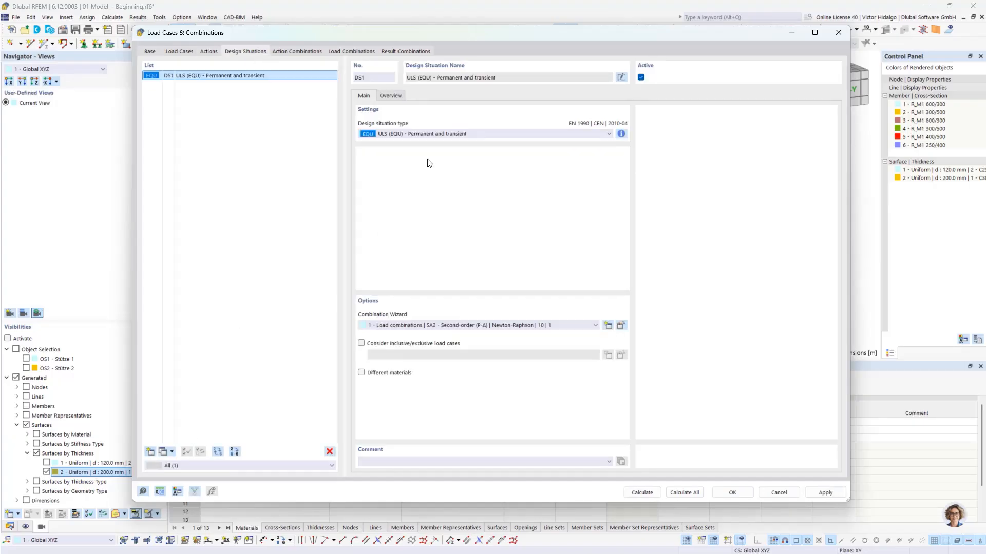
pyautogui.click(444, 132)
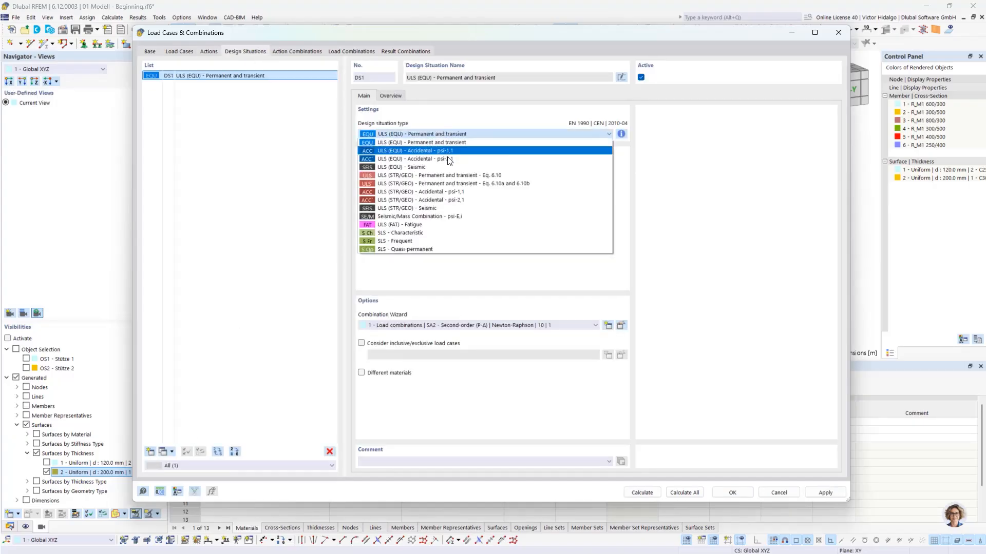
pyautogui.click(471, 216)
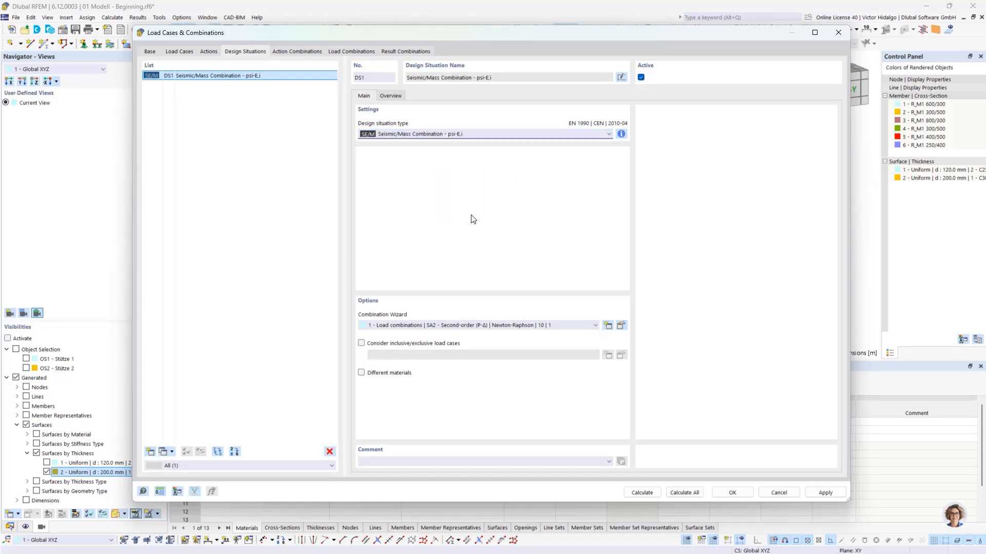
# Review the generated action combination and load combination, including the load cases and factors assigned to the load combination
pyautogui.click(298, 51)
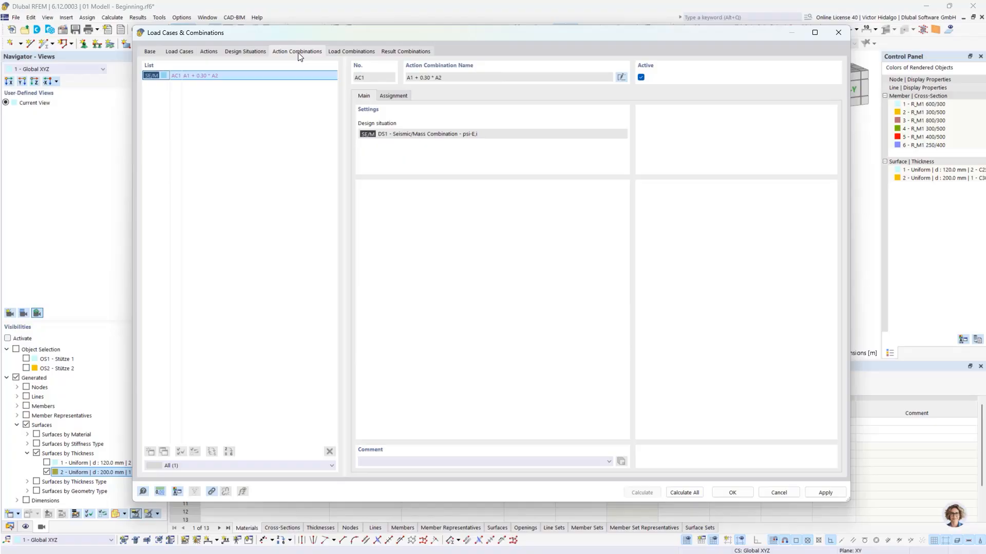
pyautogui.click(369, 53)
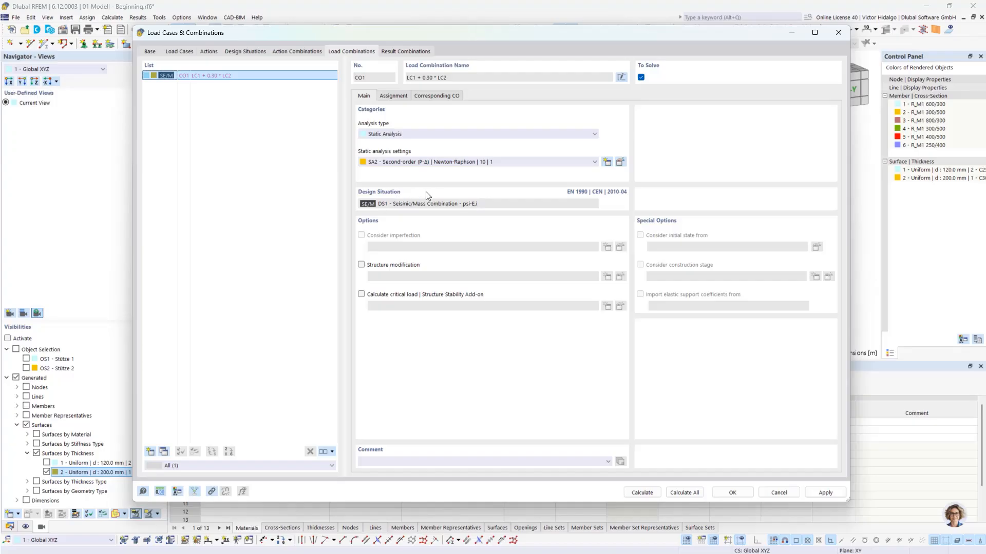
pyautogui.click(400, 97)
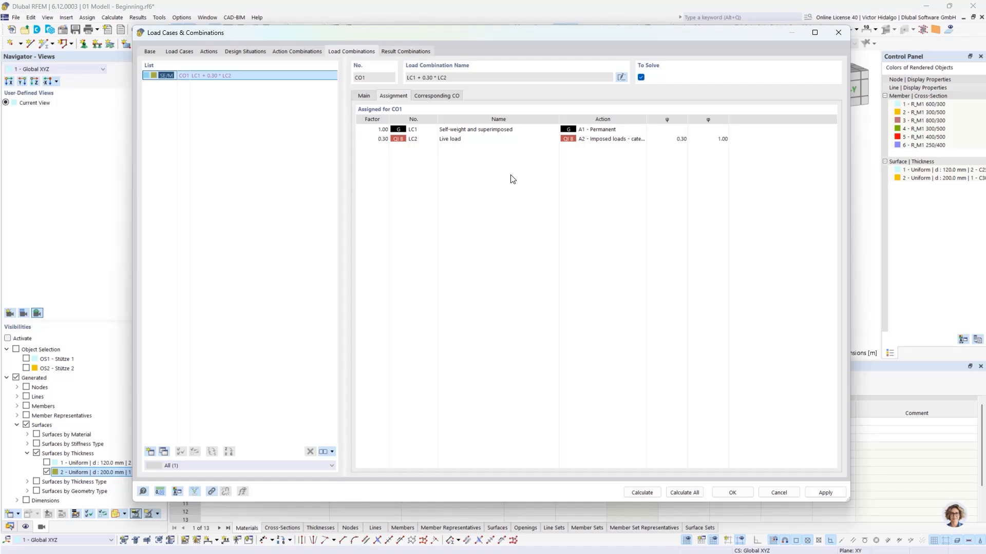
pyautogui.click(363, 96)
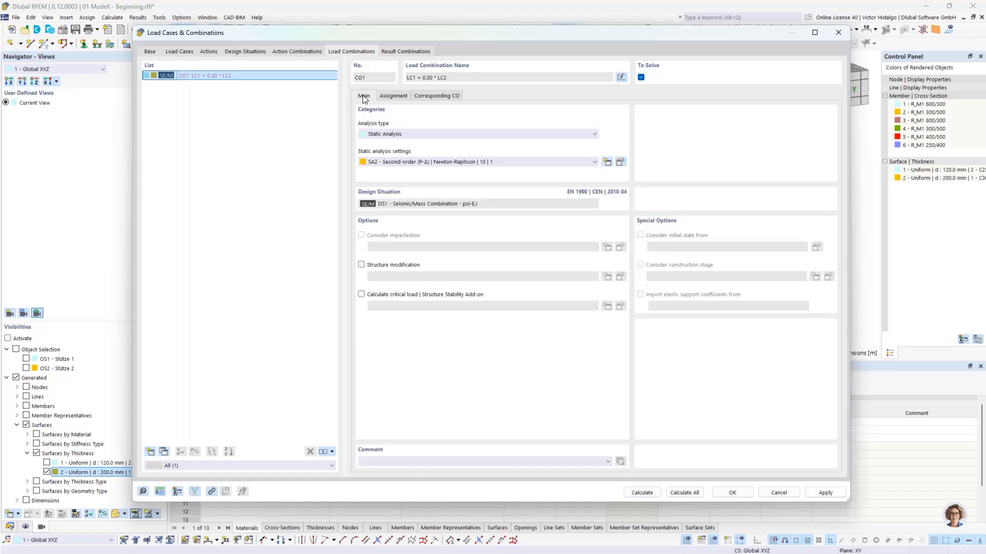
# Import the masses for load case Modal analysis 1 - Basis from load combination CO1 - LC1 + 0.30 * LC2 and apply the change
pyautogui.click(186, 52)
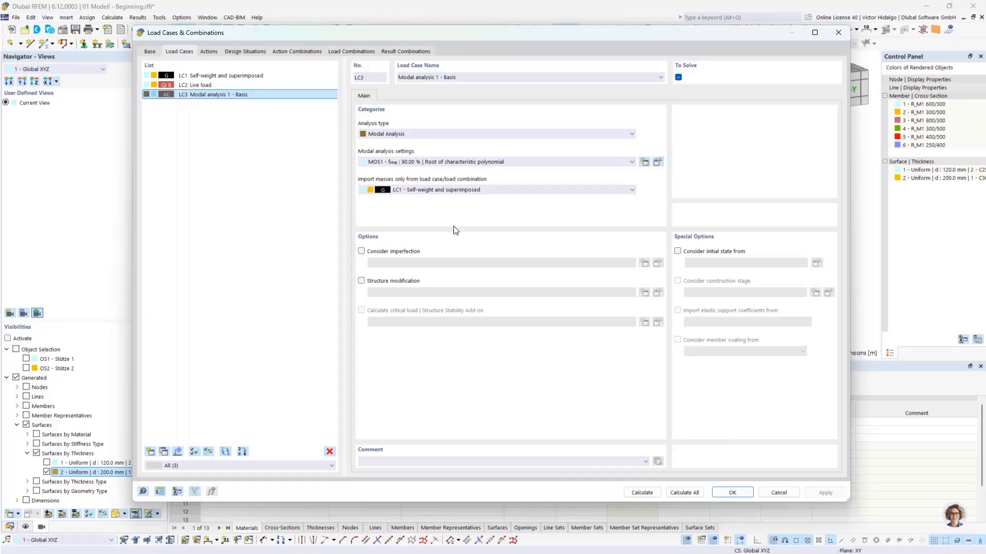
pyautogui.click(459, 190)
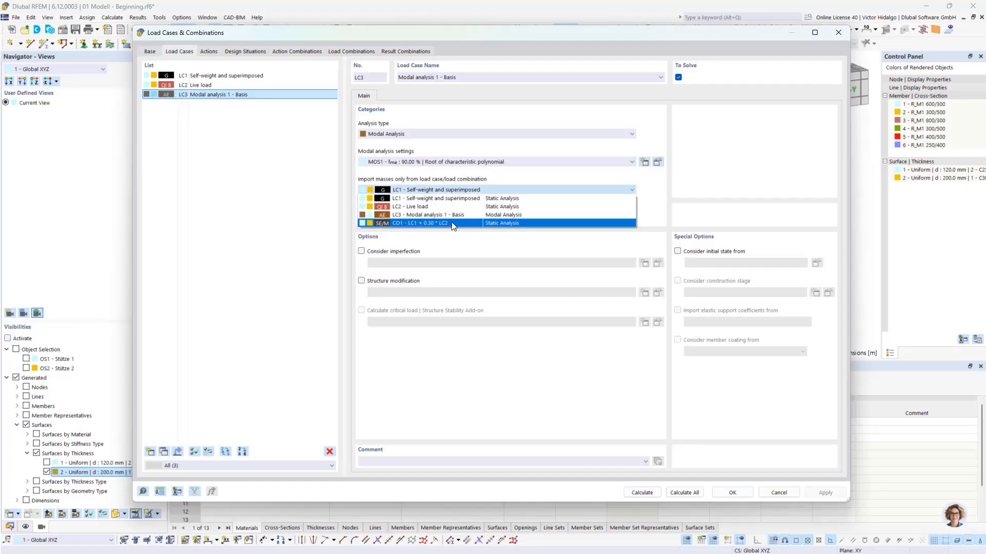
pyautogui.click(412, 222)
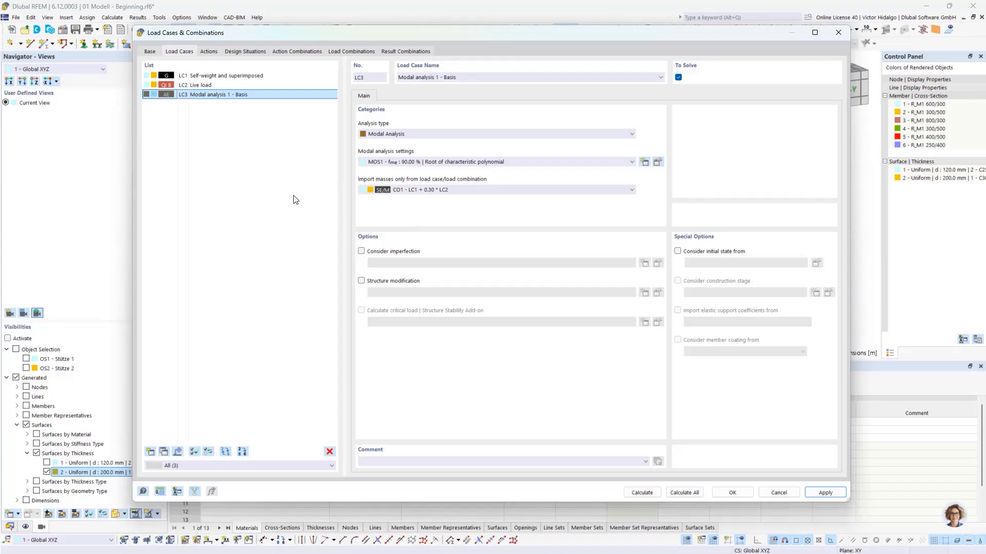
pyautogui.click(839, 496)
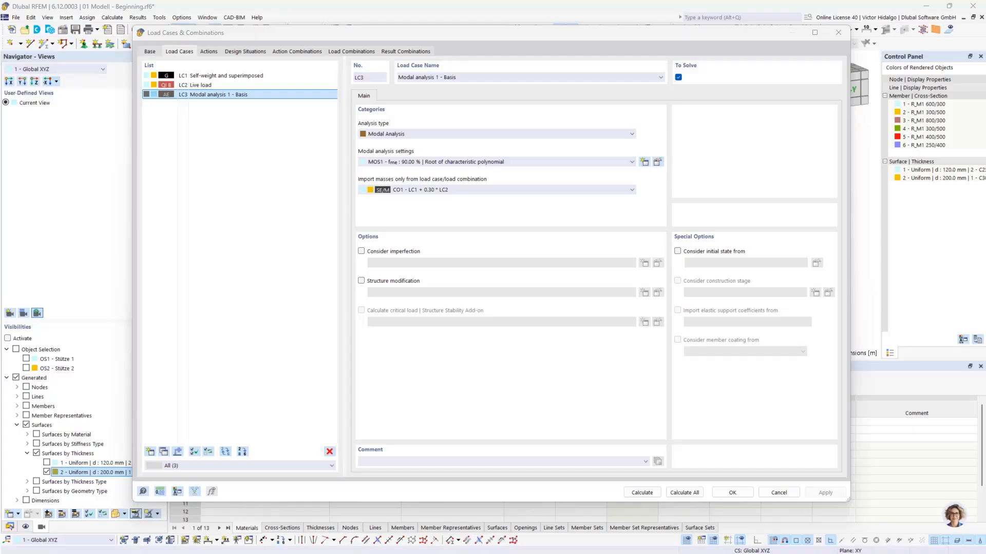
# Switch to the presentation to read the EN 1998-1 rules on stiffness and seismic members, and return to RFEM
pyautogui.hotkey('alt', 'Tab')
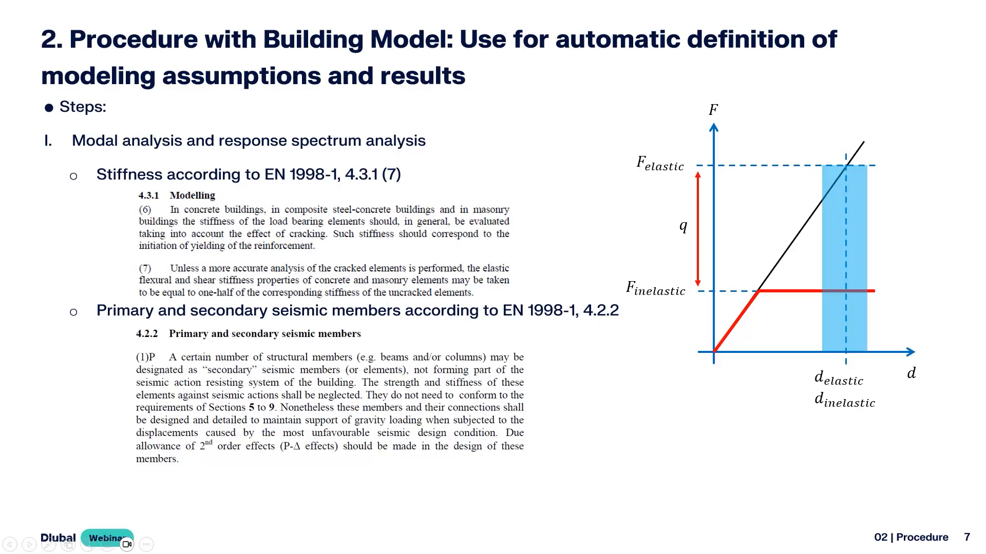
pyautogui.hotkey('alt', 'Tab')
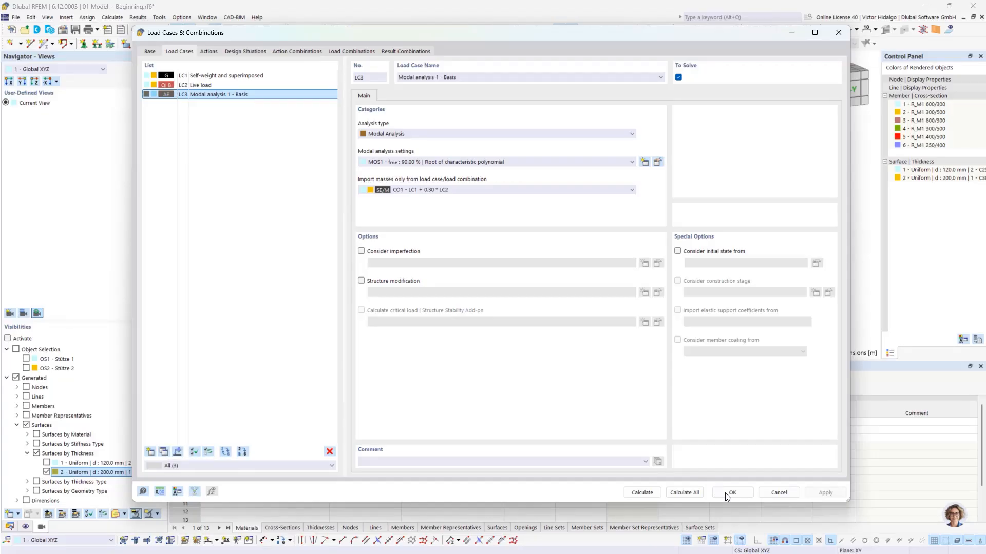
# Copy the load case Modal analysis 1 - Basis and rename the copy "Modal analysis 2 -"
pyautogui.click(165, 451)
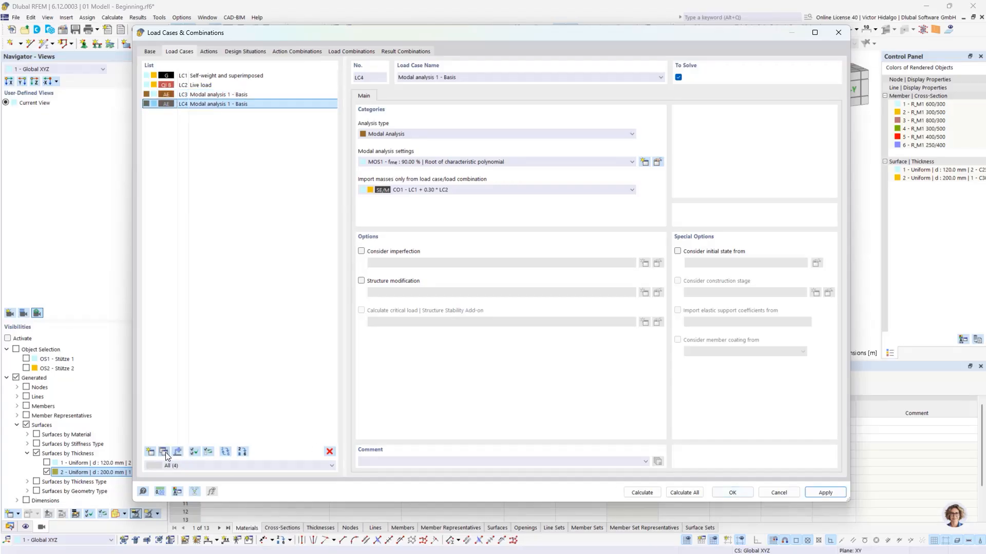
pyautogui.click(825, 493)
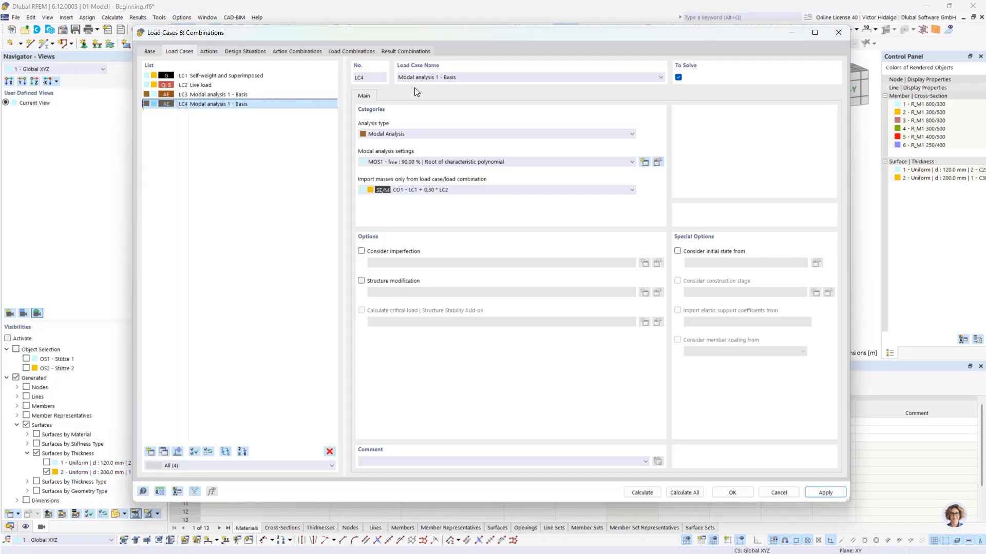
pyautogui.click(437, 78)
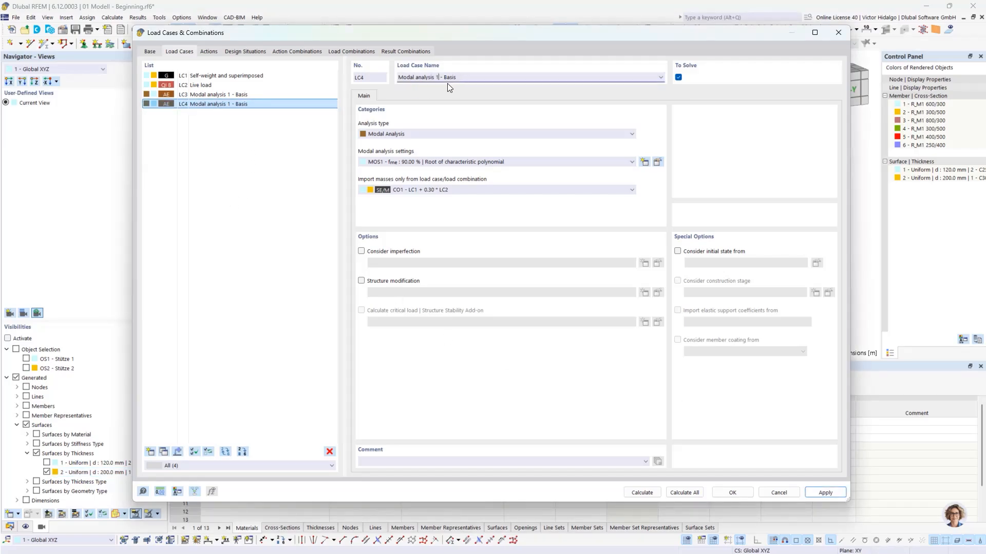
pyautogui.click(459, 78)
pyautogui.press('BackSpace')
pyautogui.press('BackSpace')
pyautogui.press('BackSpace')
pyautogui.press('BackSpace')
pyautogui.press('BackSpace')
pyautogui.click(282, 211)
# Activate structure modification for the copied load case and open the member stiffness modification of Structure Modification 1
pyautogui.click(402, 282)
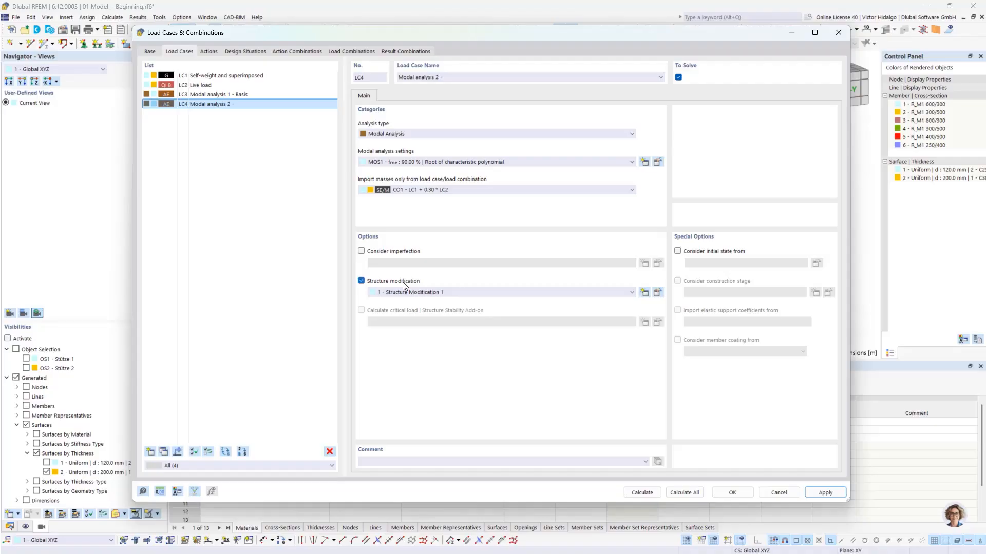
pyautogui.click(658, 293)
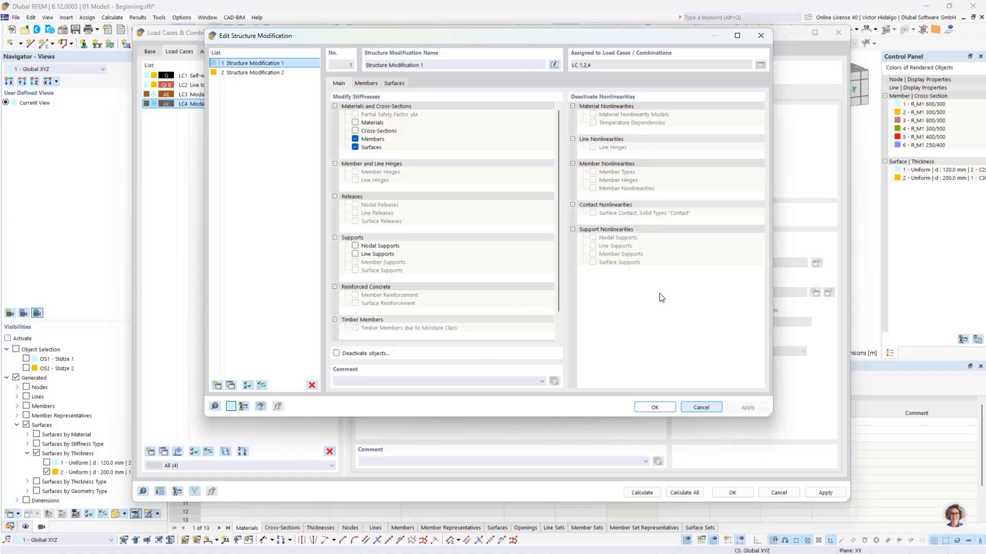
pyautogui.click(275, 73)
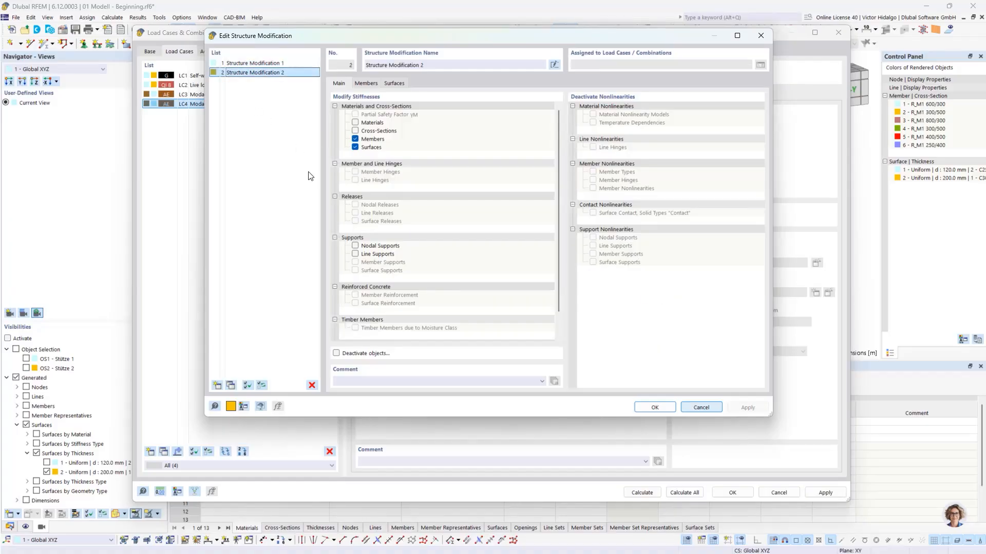
pyautogui.click(279, 64)
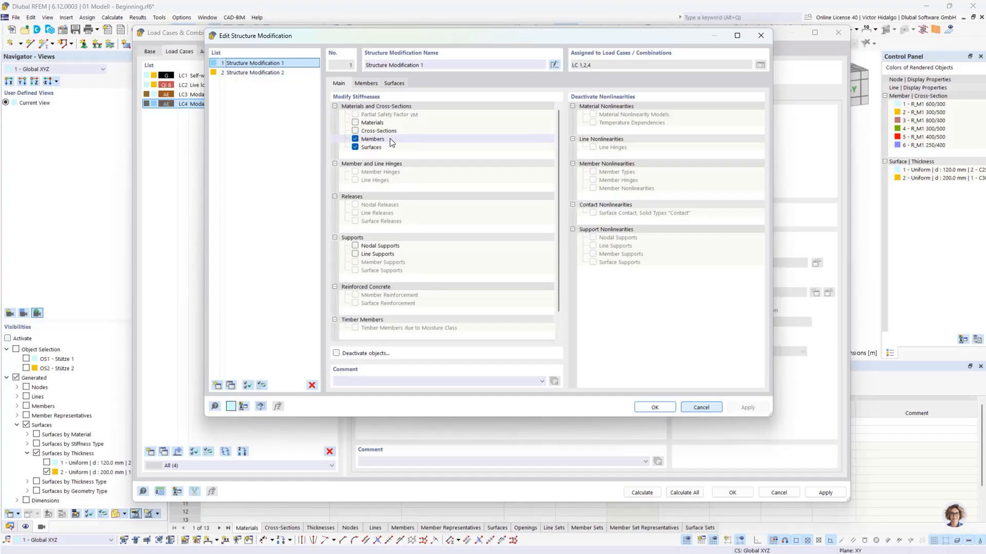
pyautogui.click(371, 83)
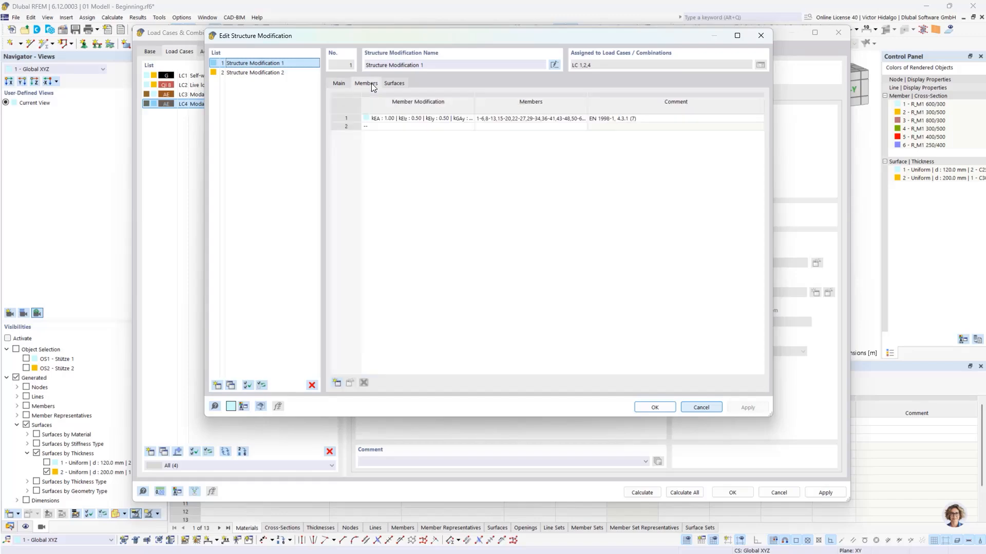
pyautogui.click(400, 118)
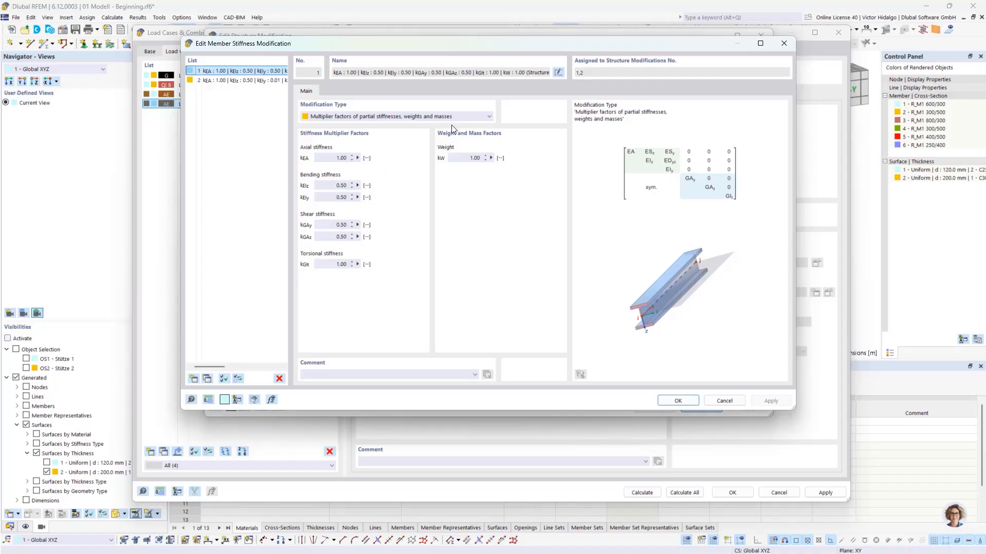
# Close the member stiffness modification and inspect in the model which members are assigned to Structure Modification 1
pyautogui.click(677, 401)
pyautogui.click(572, 119)
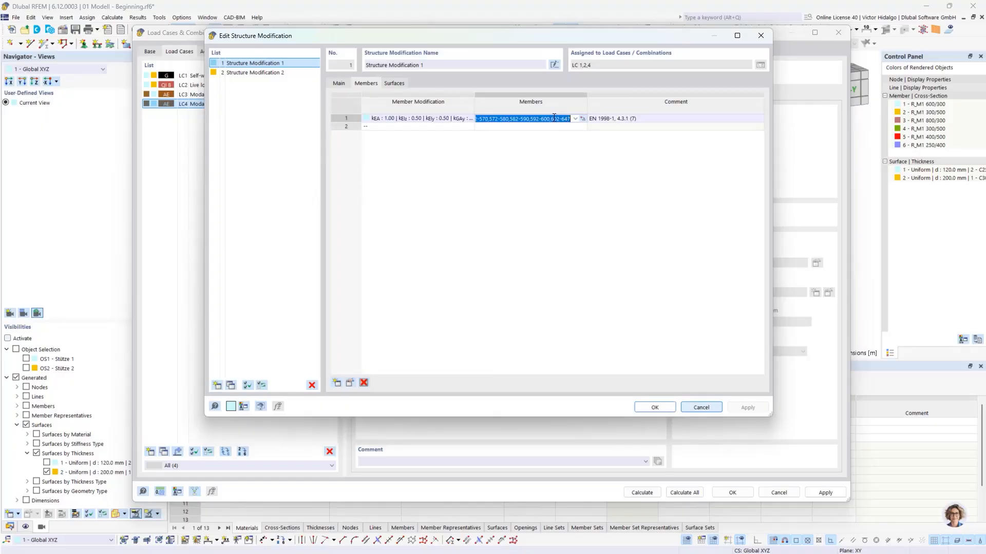
pyautogui.click(583, 120)
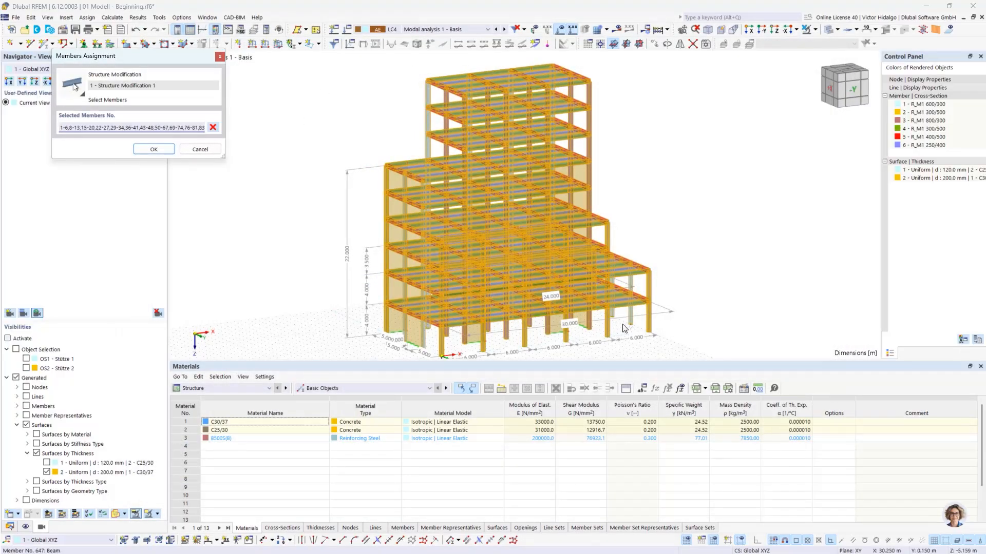
pyautogui.click(154, 149)
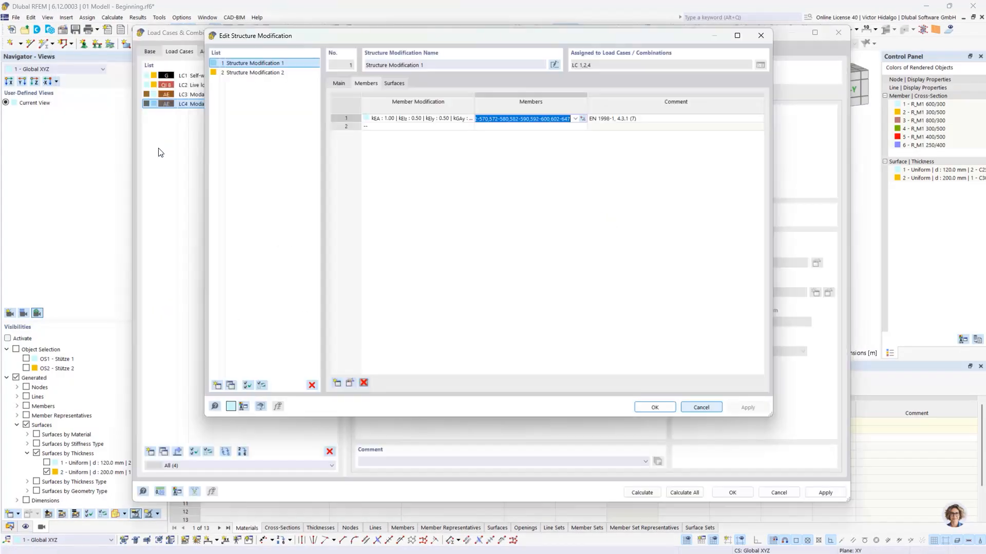
# Copy the clause reference 4.3.1 (7) from the member modification's comment and rename load case LC4 as "Modal analysis 2 - 4.3.1 (7)"
pyautogui.click(640, 118)
pyautogui.click(635, 119)
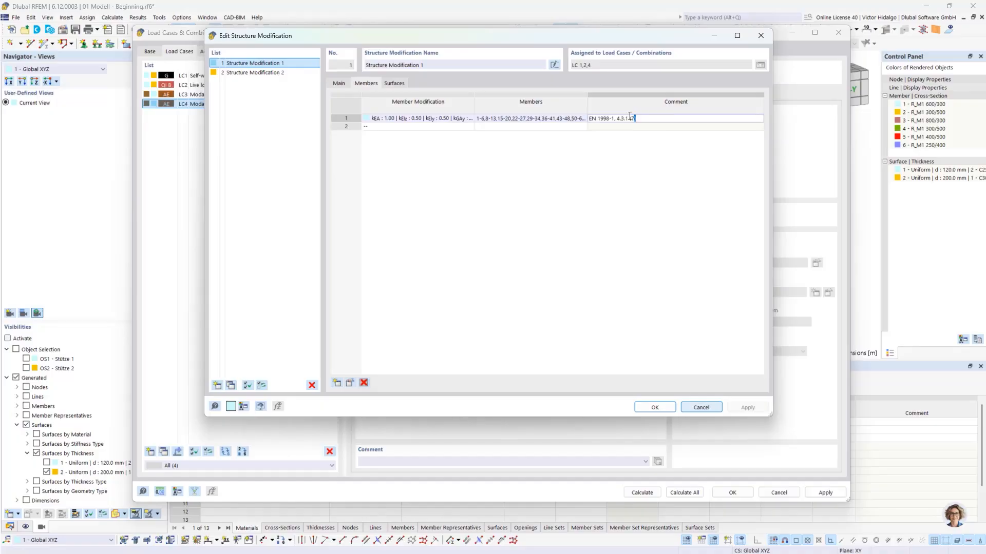
pyautogui.moveTo(636, 119); pyautogui.dragTo(618, 118)
pyautogui.hotkey('ctrl', 'c')
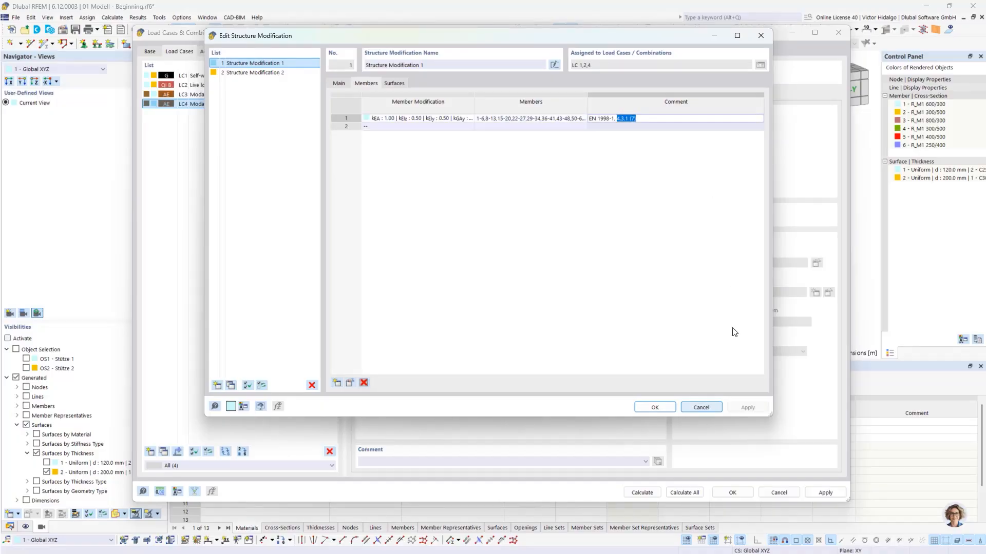
pyautogui.click(661, 408)
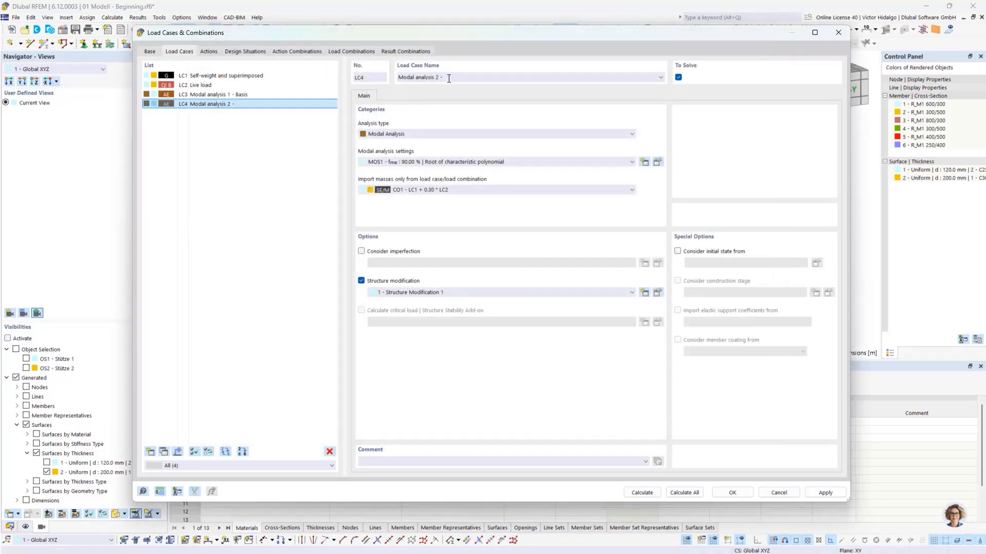
pyautogui.click(456, 77)
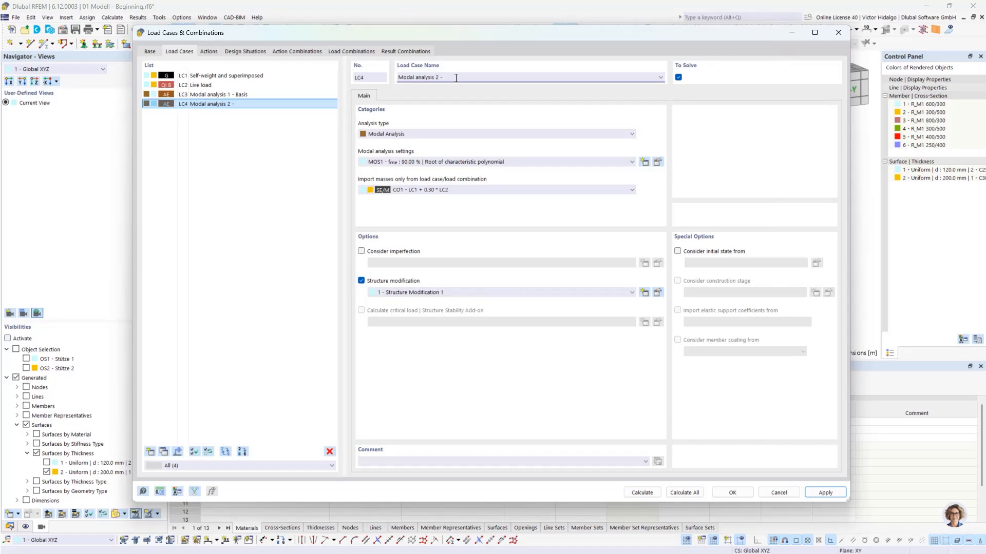
pyautogui.hotkey('ctrl', 'v')
pyautogui.click(275, 112)
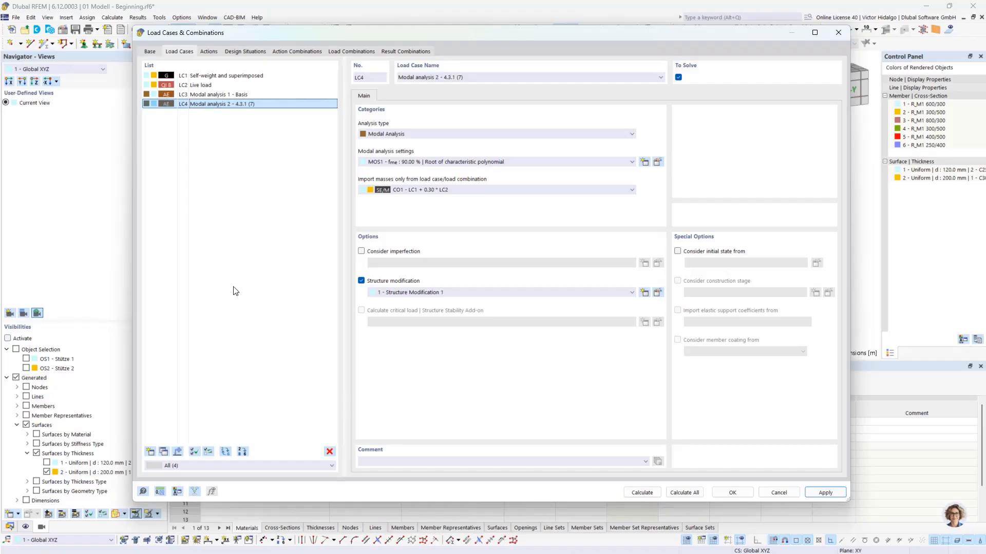
# Copy load case LC4, rename the copy "Modal analysis 3 - 4.3.1 (7)" and assign Structure Modification 2 to it
pyautogui.click(163, 452)
pyautogui.click(437, 78)
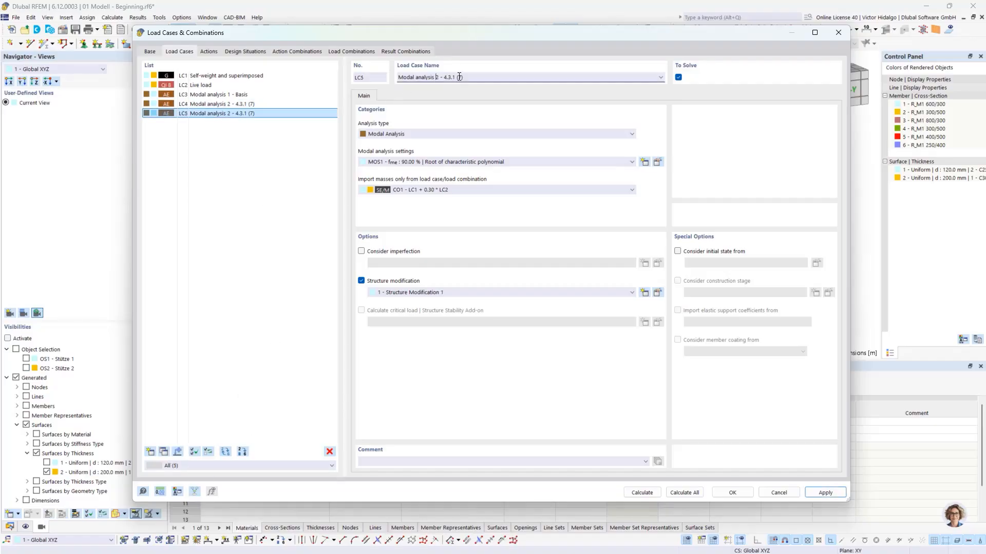
pyautogui.click(317, 229)
pyautogui.click(631, 292)
pyautogui.click(609, 310)
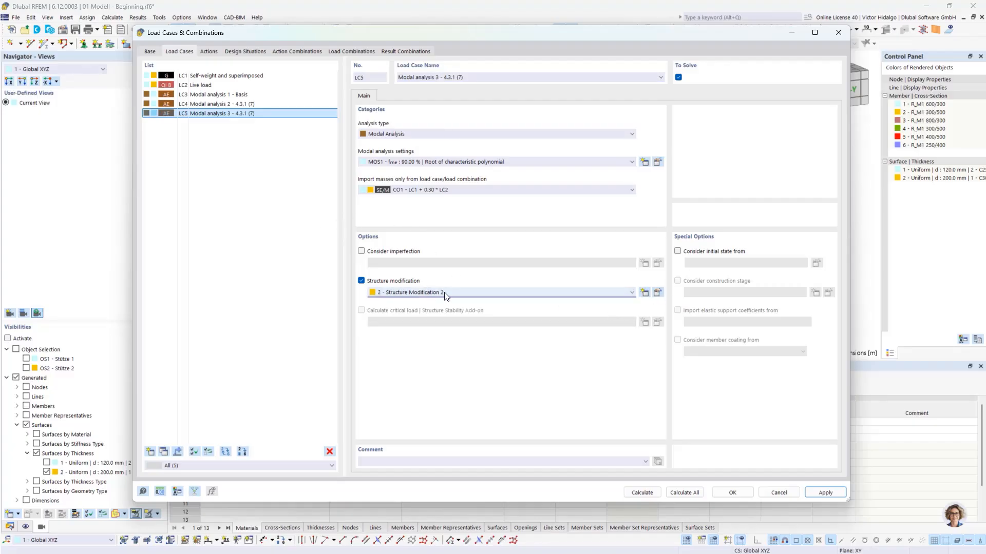
# Open the structure modifications and examine the surface stiffness multiplier factors of Structure Modification 1
pyautogui.click(657, 293)
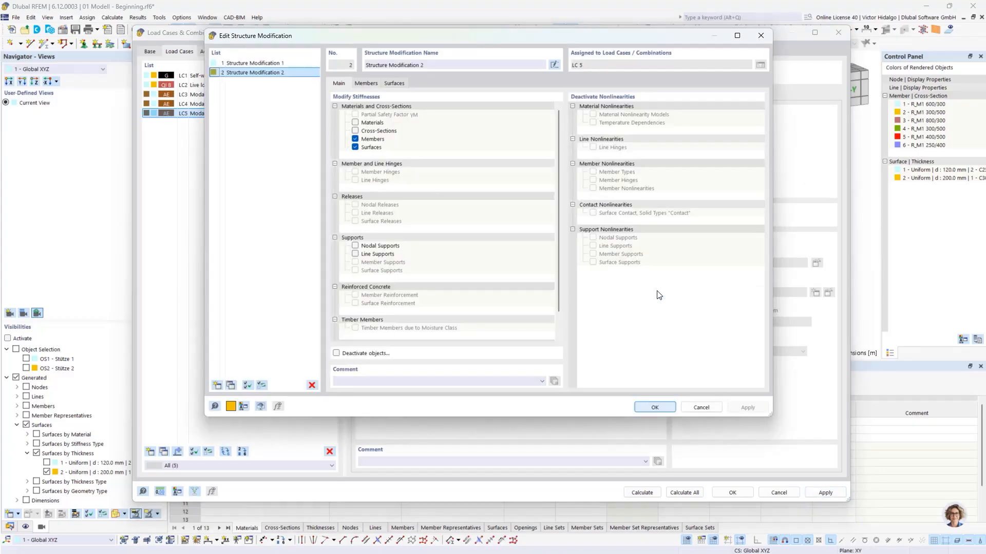
pyautogui.click(291, 65)
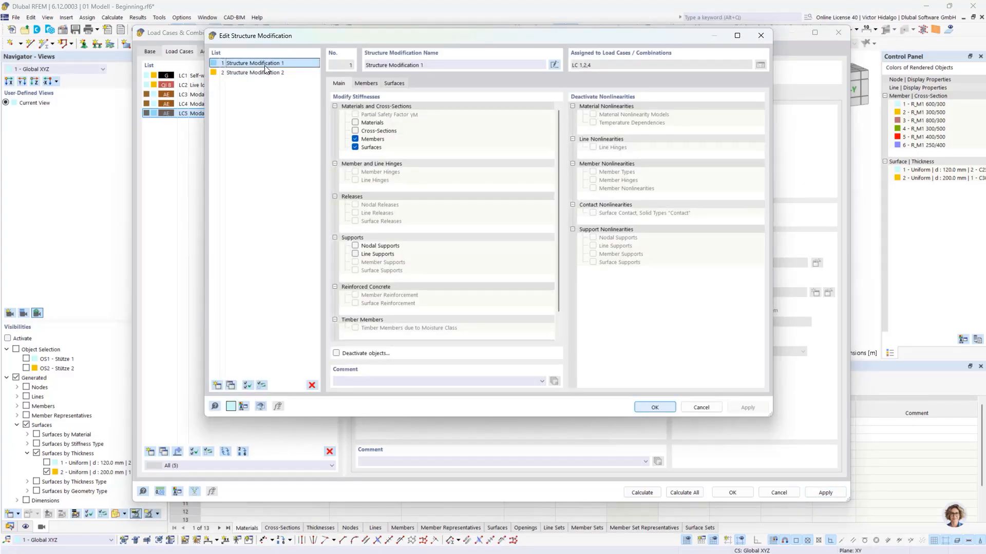
pyautogui.click(394, 83)
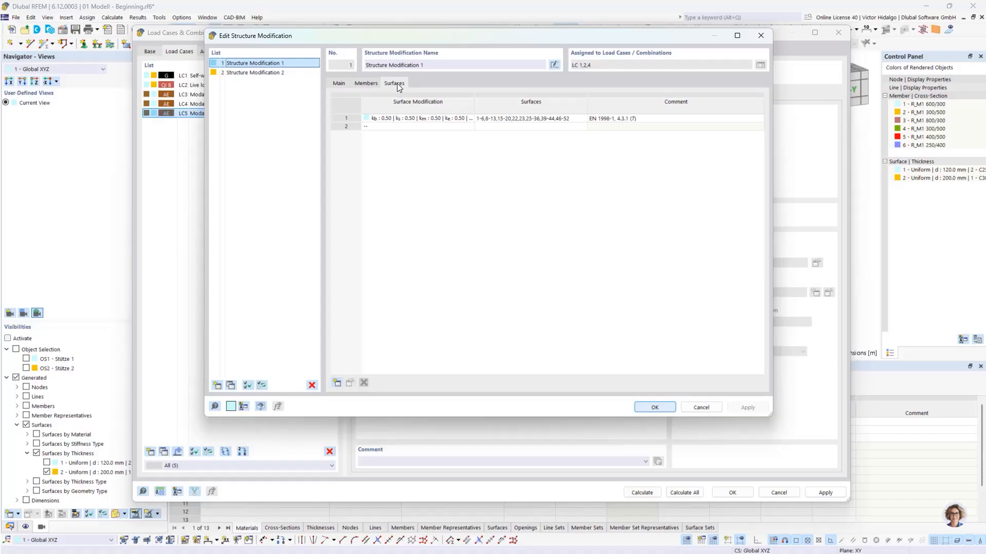
pyautogui.doubleClick(415, 118)
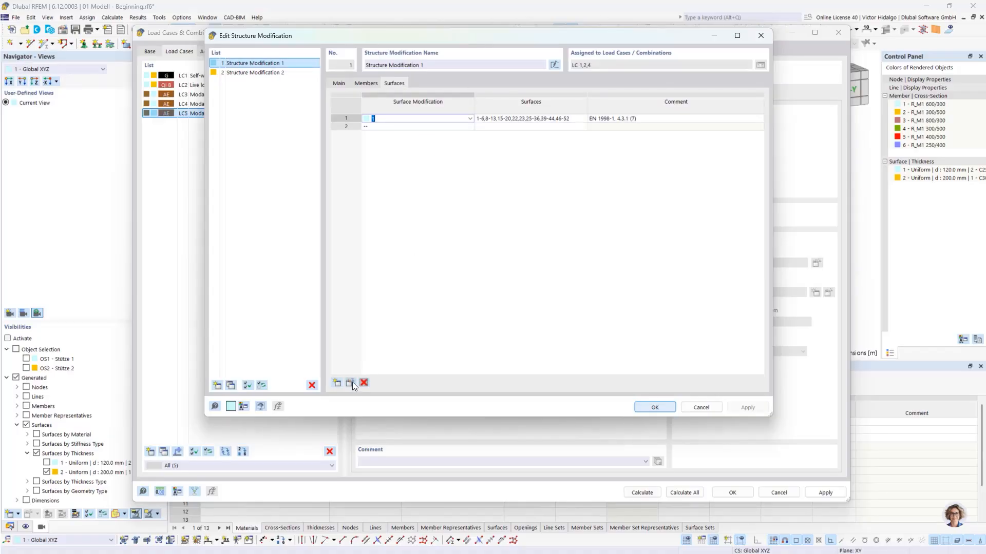
pyautogui.click(351, 384)
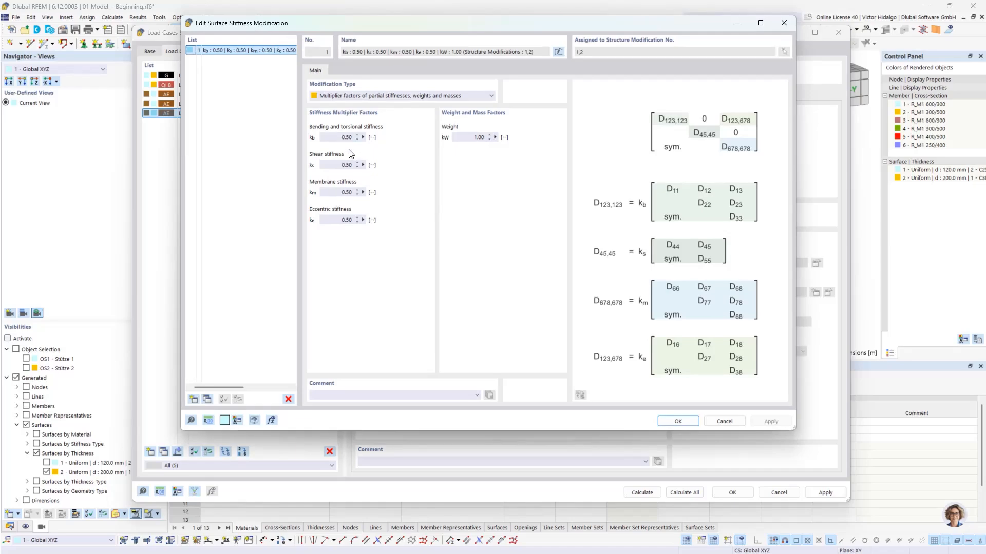
pyautogui.click(724, 421)
# Compare the member modifications listed in Structure Modification 2 with those in Structure Modification 1
pyautogui.click(303, 73)
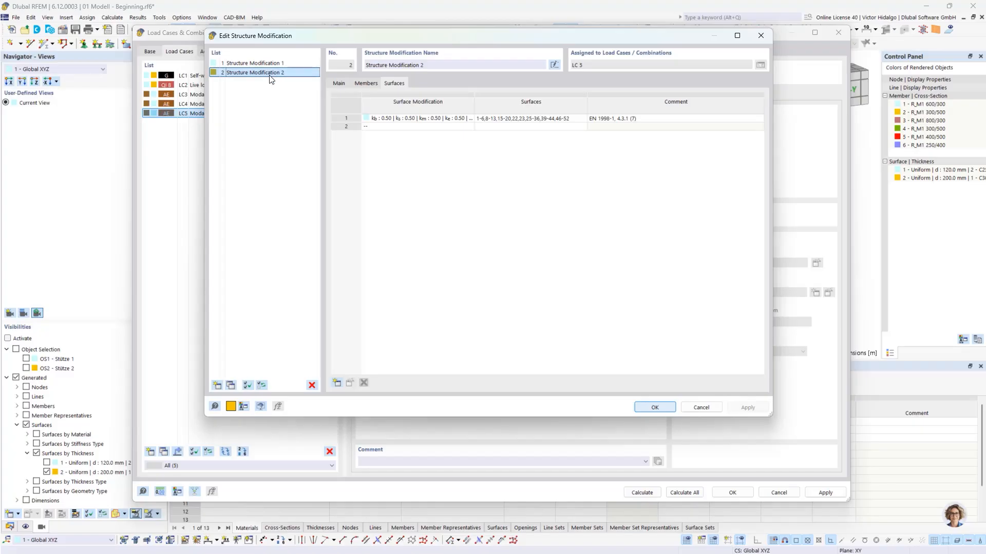
pyautogui.click(374, 83)
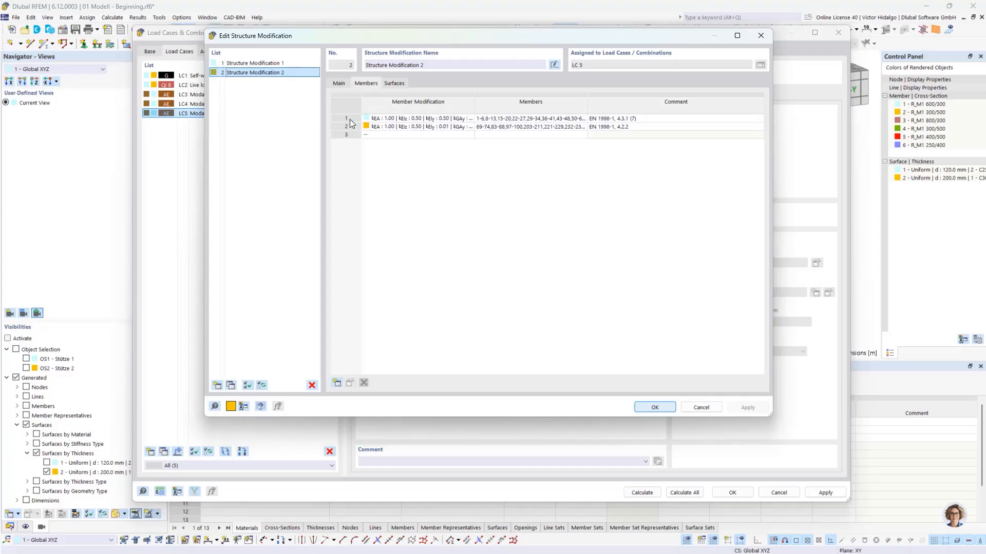
pyautogui.click(282, 63)
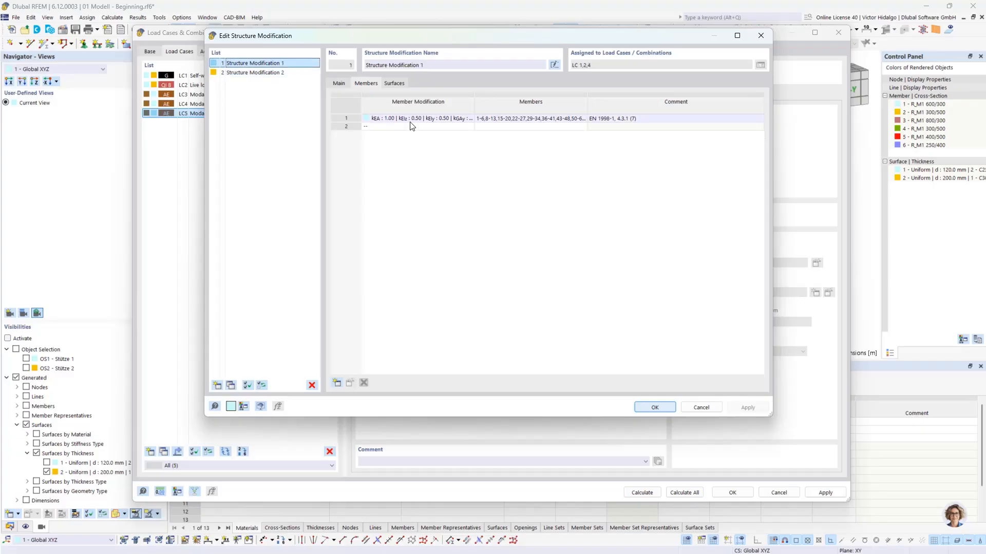
pyautogui.click(285, 73)
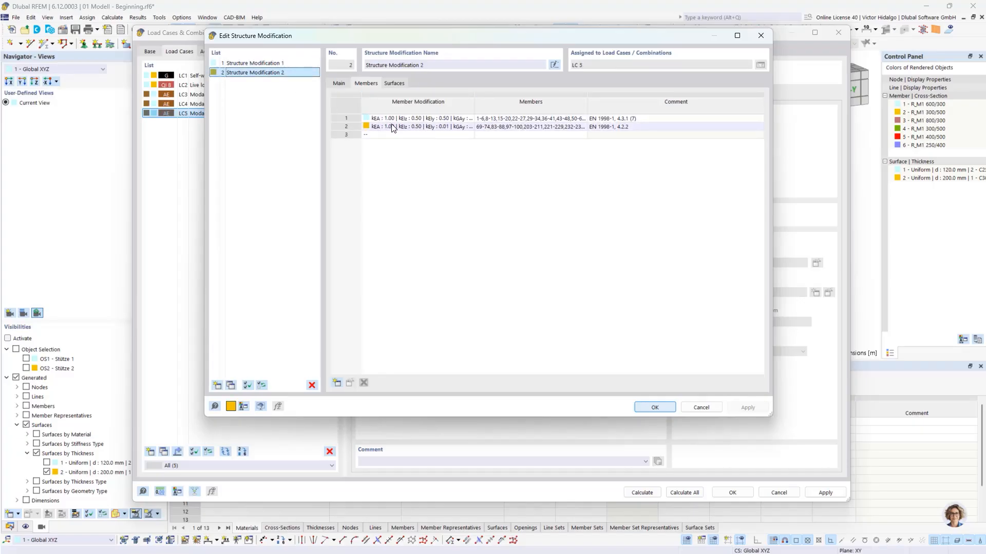
pyautogui.click(353, 120)
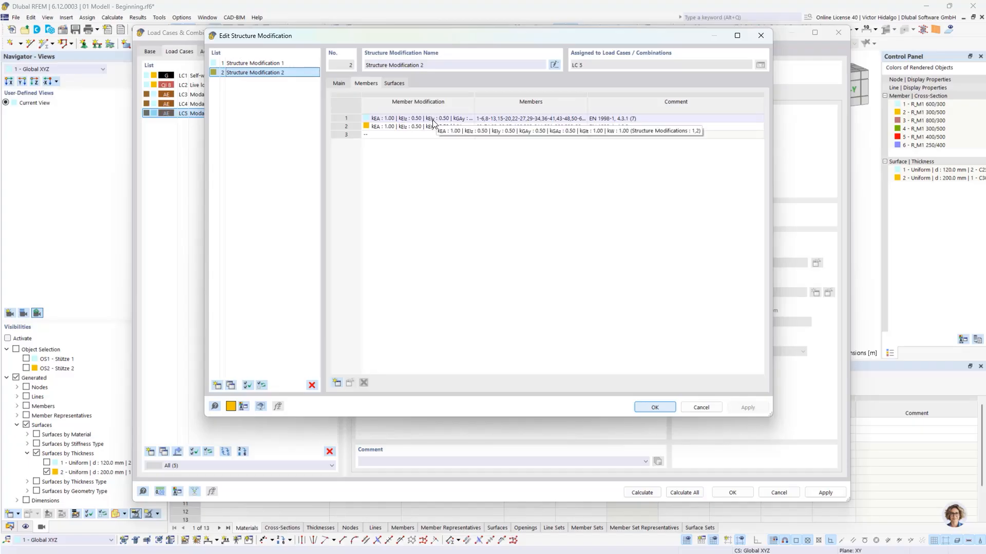
# Select the clause number 4.2.2 in the second member modification's comment and review that modification's stiffness multiplier factors
pyautogui.click(395, 127)
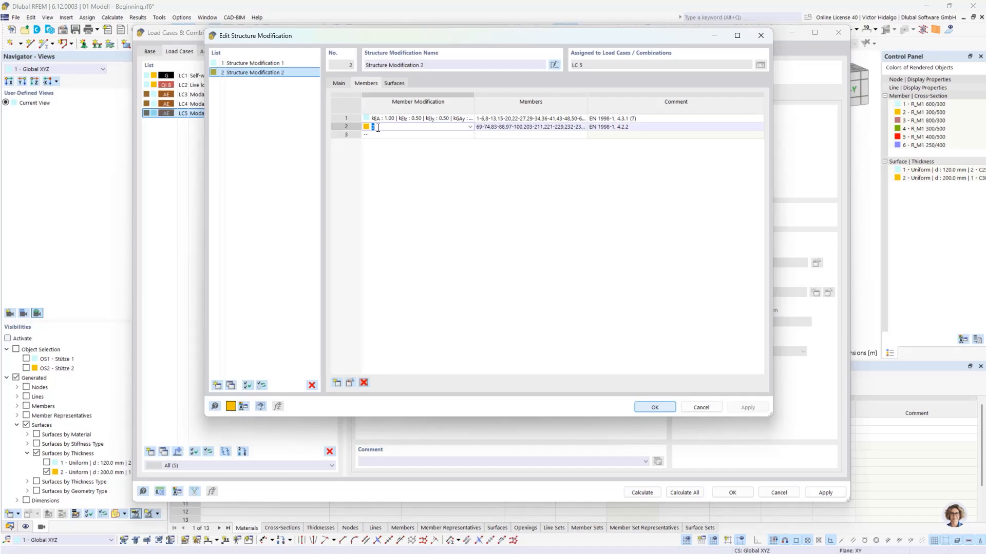
pyautogui.click(626, 129)
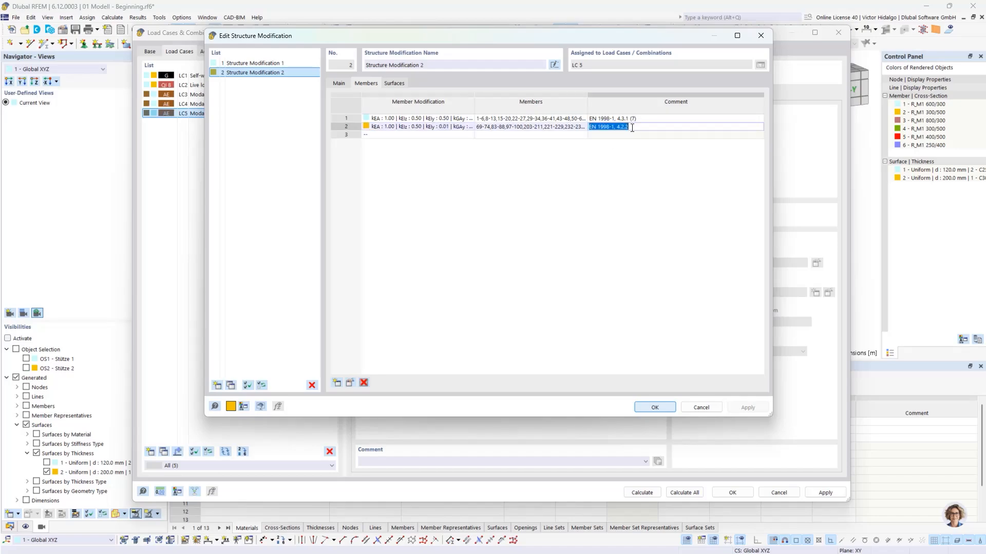
pyautogui.moveTo(631, 128); pyautogui.dragTo(617, 127)
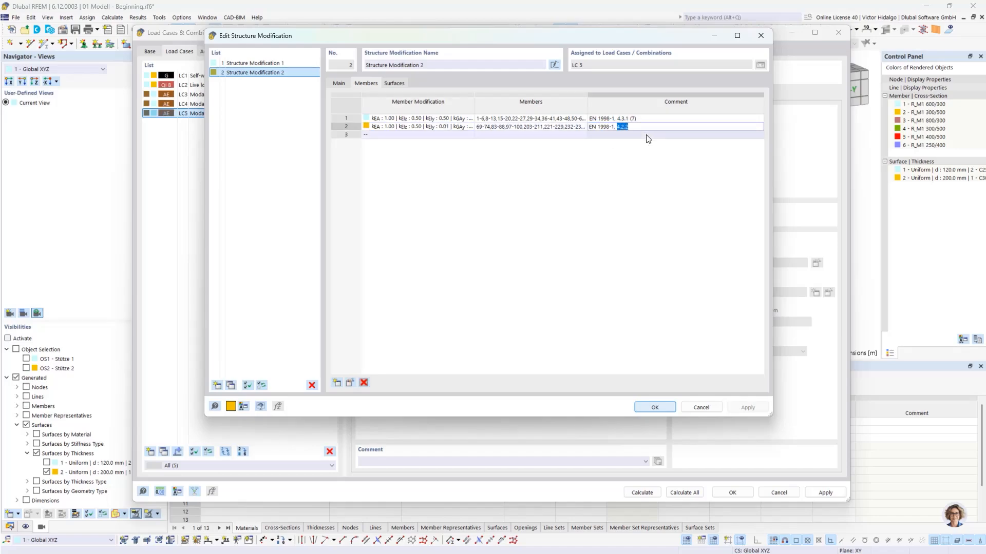
pyautogui.click(403, 129)
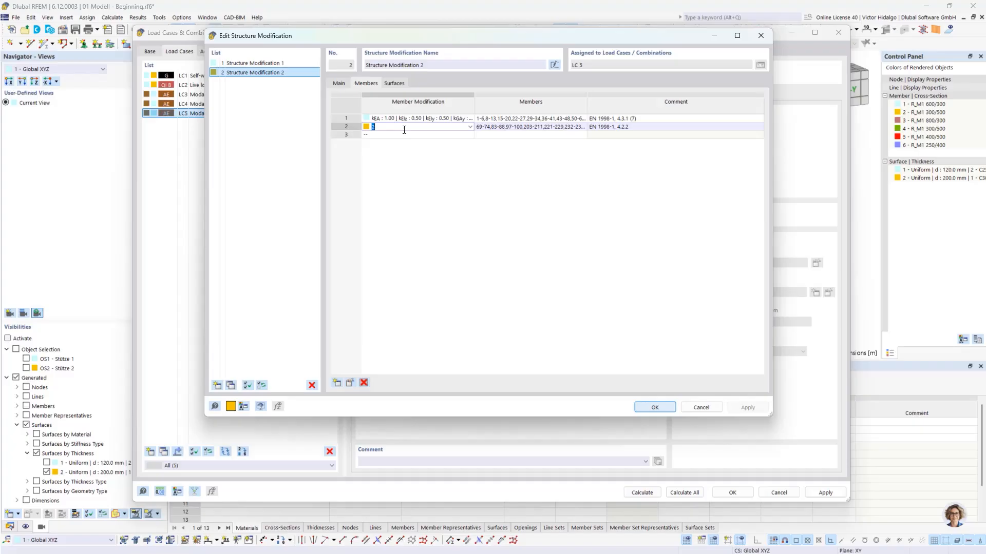
pyautogui.click(350, 383)
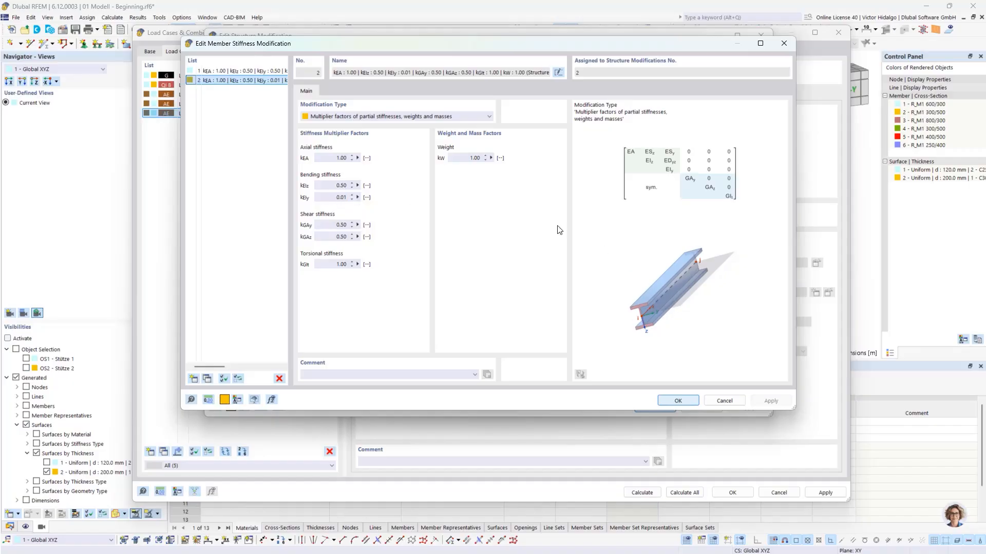
pyautogui.click(678, 401)
# Inspect in the model which members are assigned to the EN 1998-1, 4.2.2 stiffness modification of Structure Modification 2
pyautogui.click(578, 126)
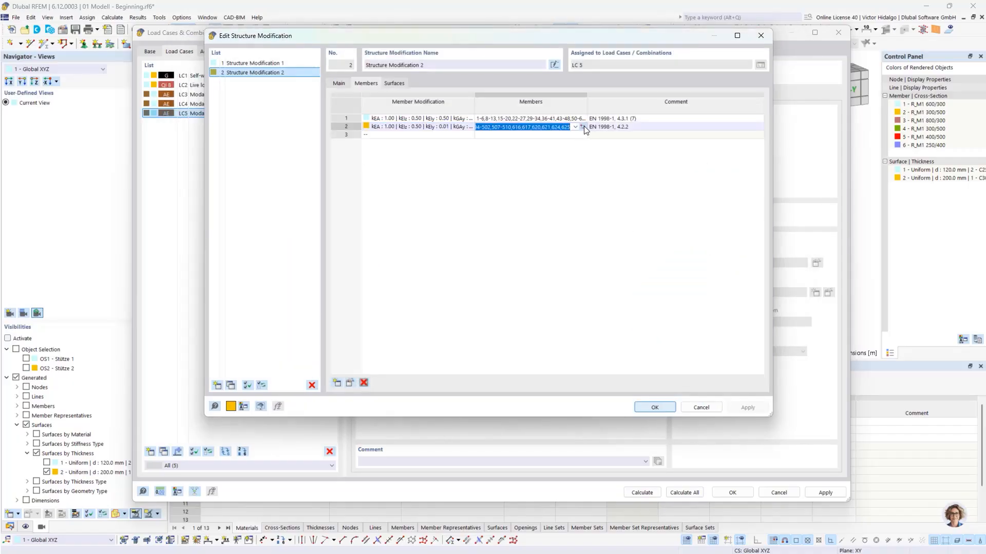
pyautogui.click(582, 126)
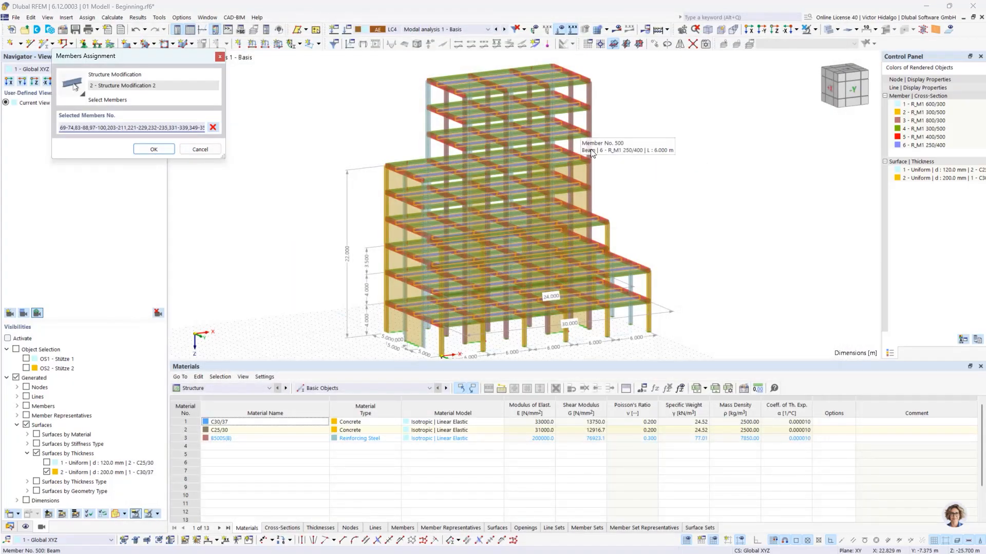
pyautogui.keyDown('ctrl'); pyautogui.moveTo(598, 209); pyautogui.dragTo(680, 230, button='middle'); pyautogui.keyUp('ctrl')
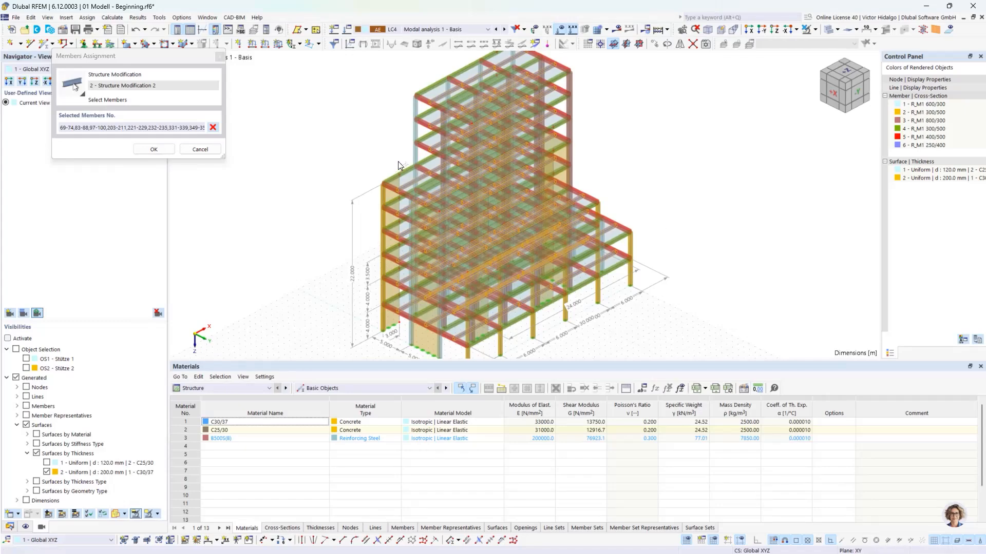
pyautogui.scroll(2, 398, 161)
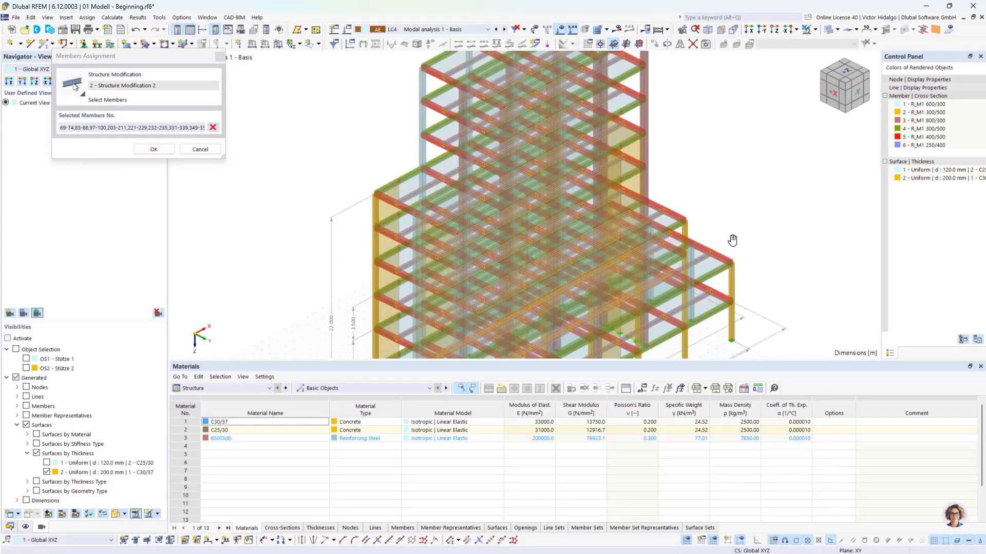
pyautogui.keyDown('ctrl'); pyautogui.moveTo(732, 241); pyautogui.dragTo(637, 200, button='middle'); pyautogui.keyUp('ctrl')
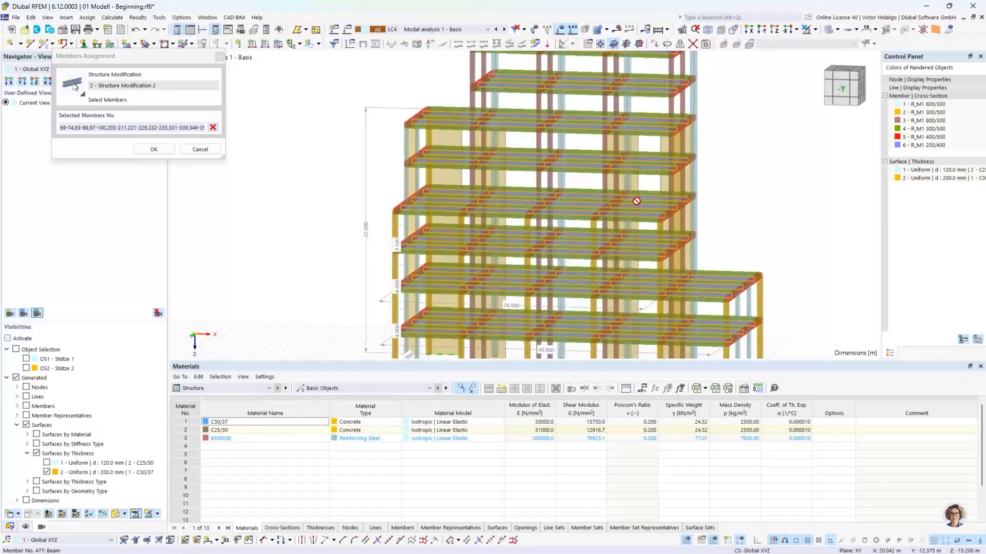
pyautogui.keyDown('ctrl'); pyautogui.moveTo(501, 160); pyautogui.dragTo(565, 169, button='middle'); pyautogui.keyUp('ctrl')
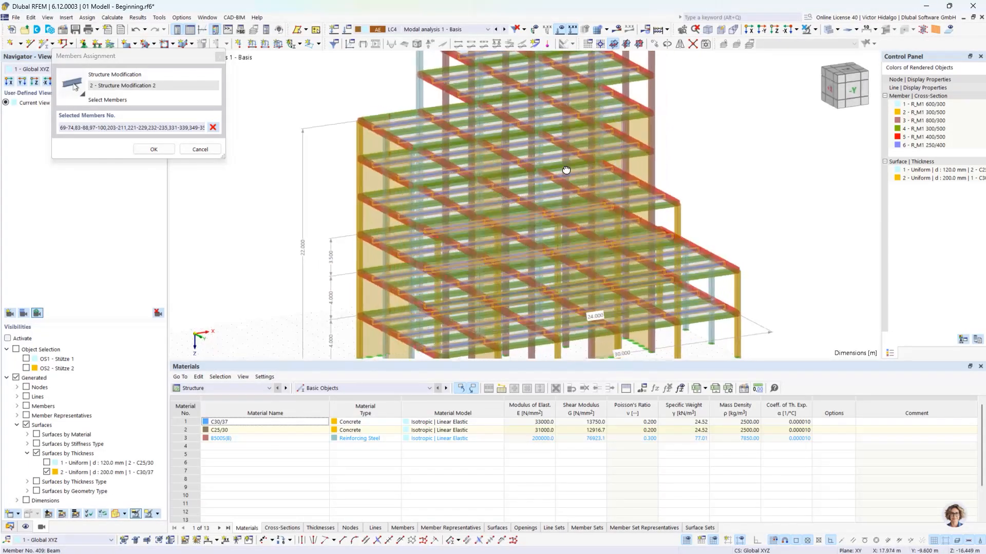
pyautogui.moveTo(421, 120); pyautogui.dragTo(434, 145, button='middle')
pyautogui.scroll(2, 413, 137)
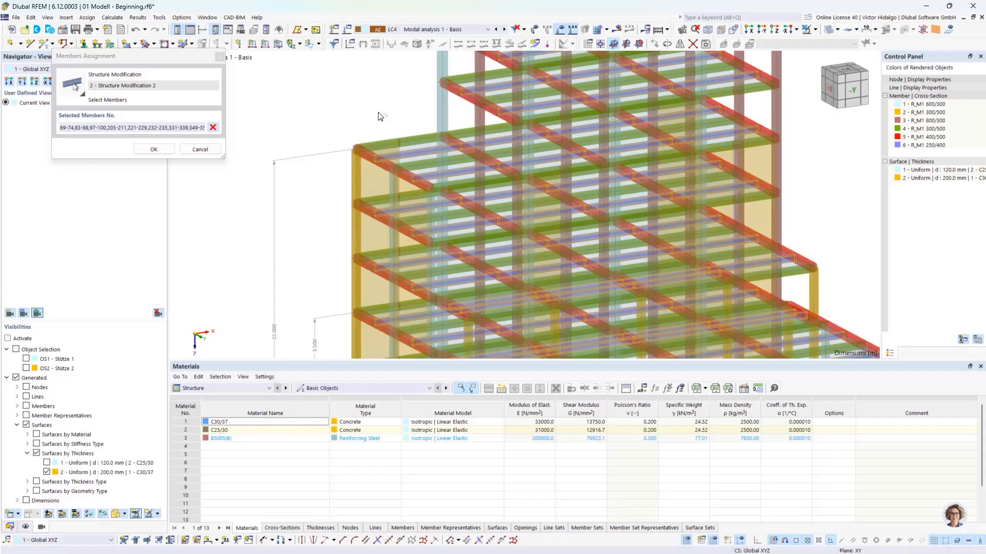
pyautogui.click(165, 151)
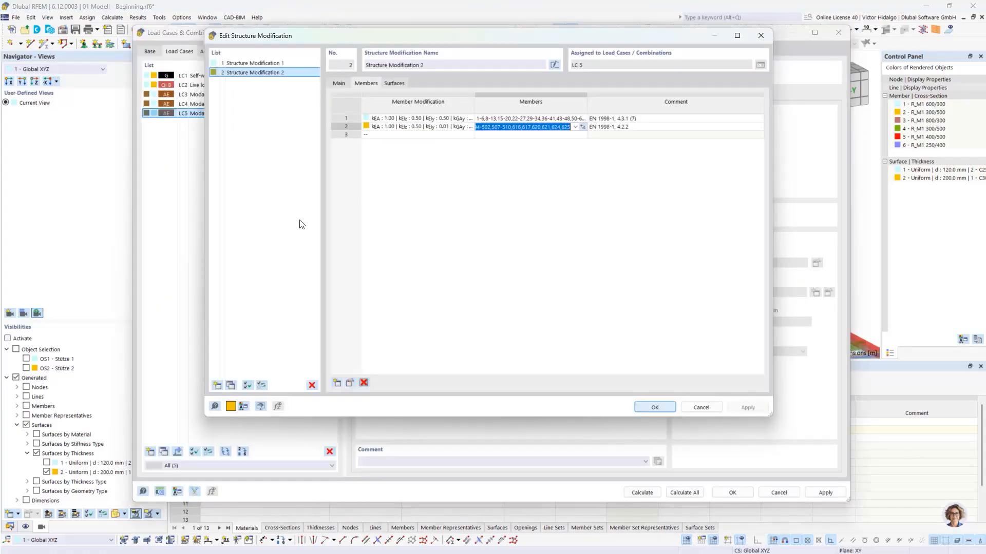
# Close the structure modifications and rename load case LC5 as "Modal analysis 3 - 4.3.1 (7) and 4.2.2"
pyautogui.click(655, 407)
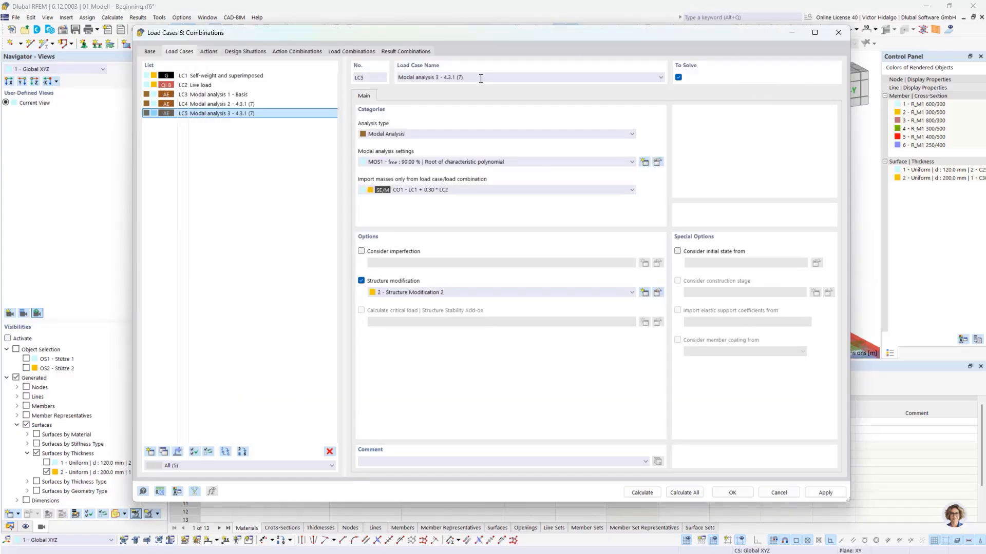
pyautogui.click(481, 78)
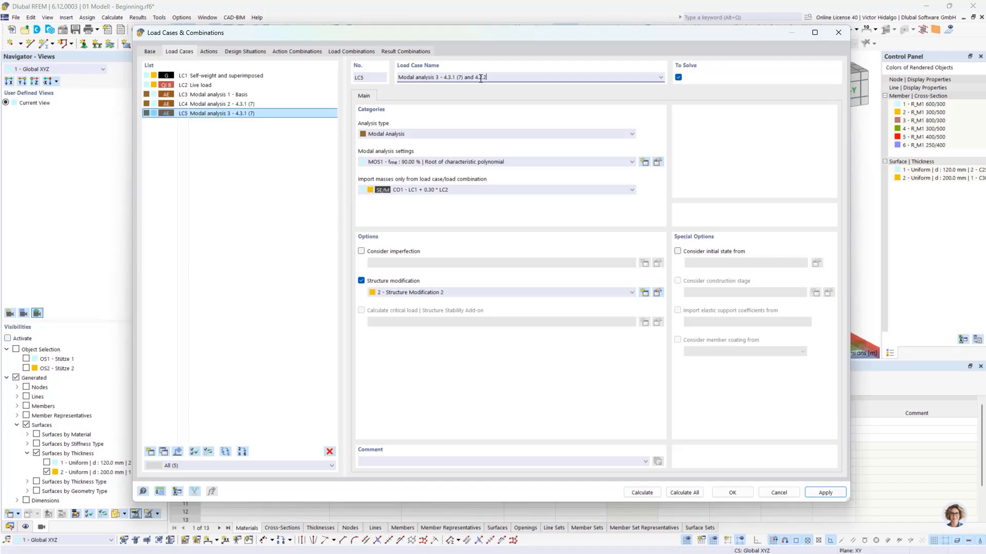
# Confirm the new name of LC5, close the load case settings and switch to the model 02 Modell - Modal analysis.rf6
pyautogui.press('Return')
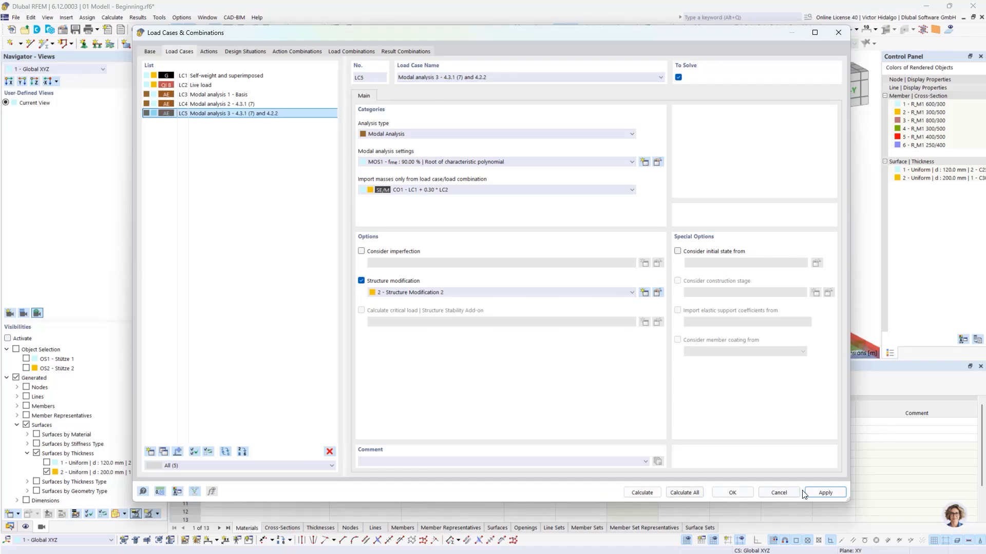
pyautogui.click(728, 490)
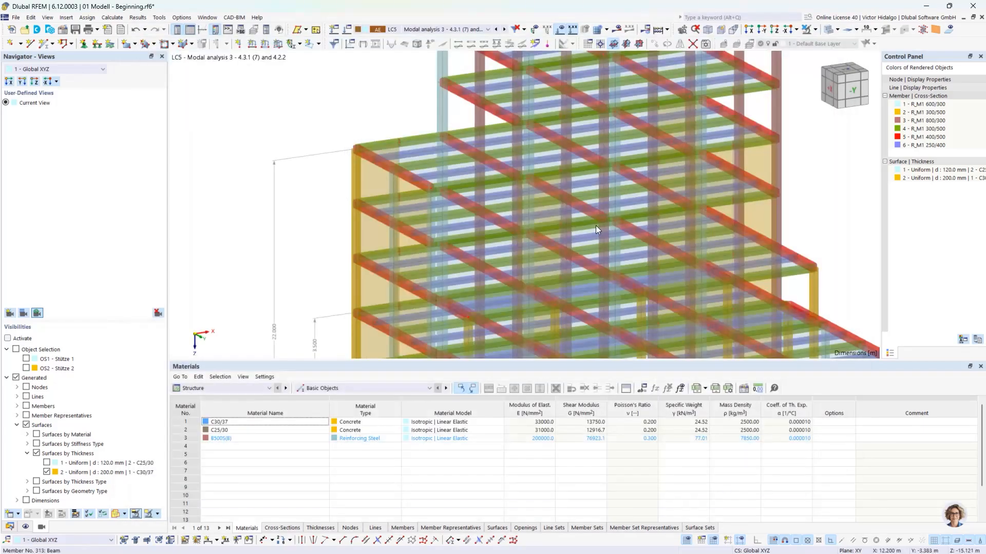
pyautogui.click(9, 527)
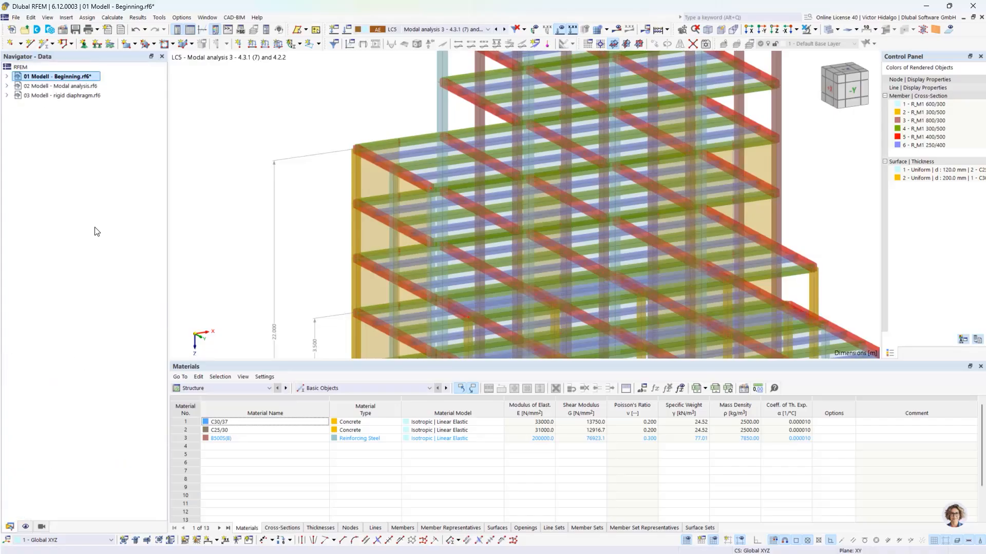
pyautogui.click(8, 86)
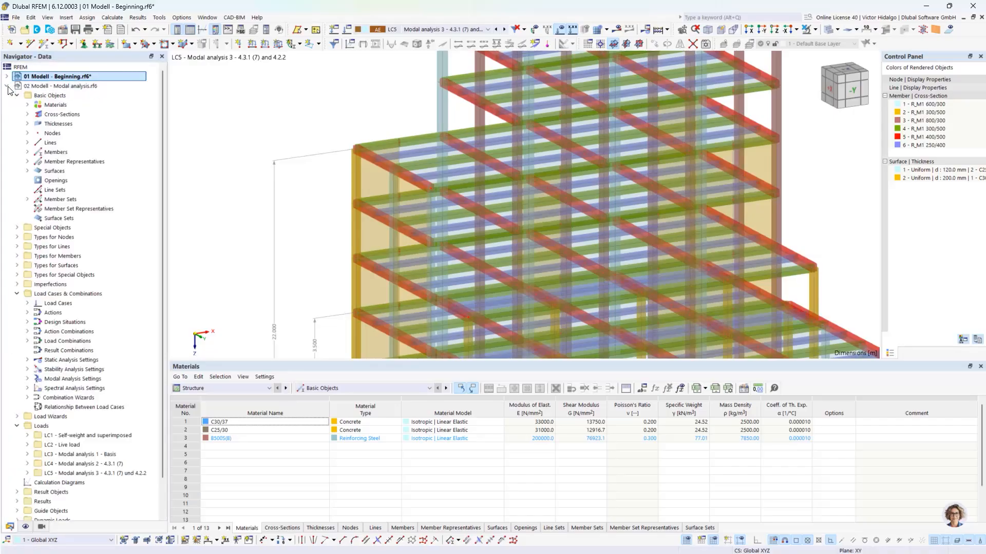
pyautogui.click(71, 87)
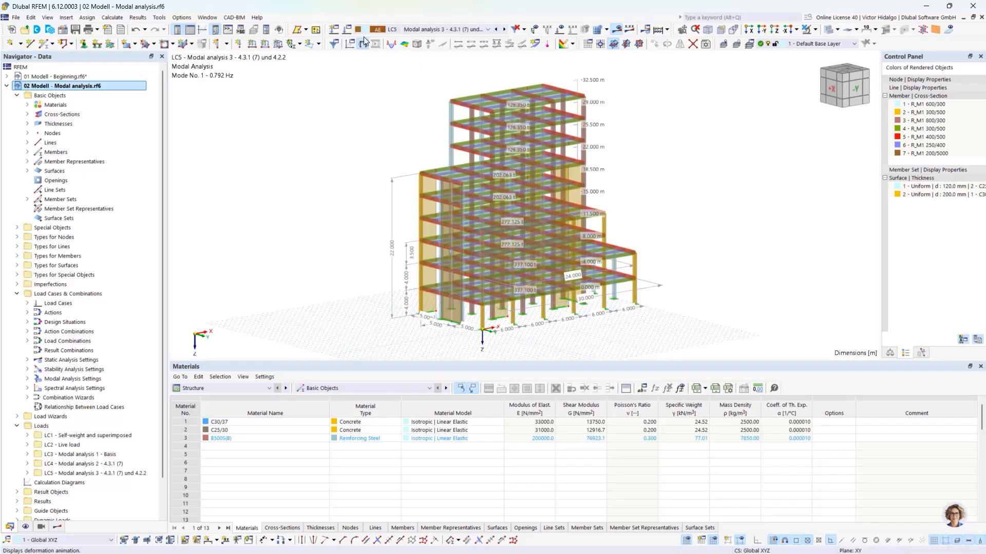
# Review the structure modifications assigned to modal load cases LC4 and LC5 in this model
pyautogui.click(349, 30)
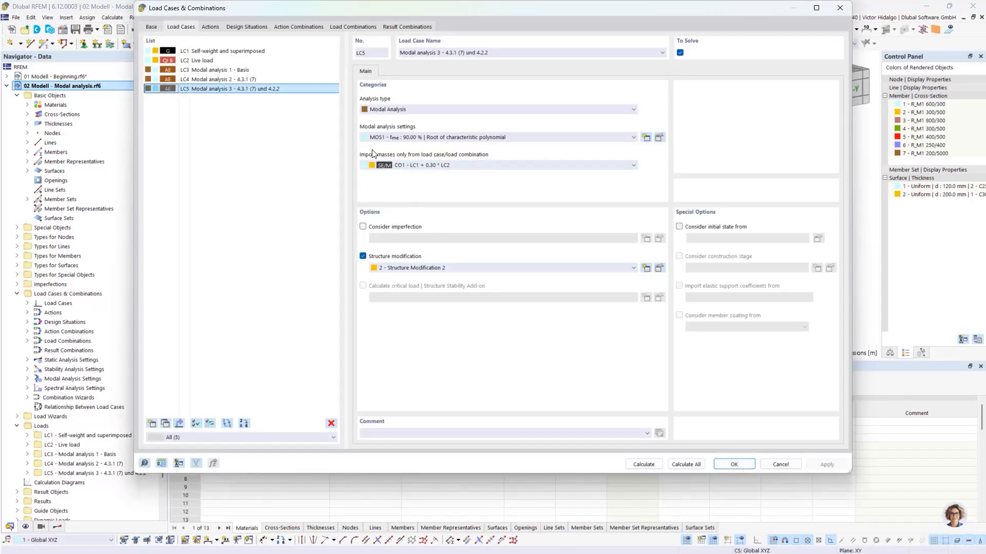
pyautogui.click(287, 79)
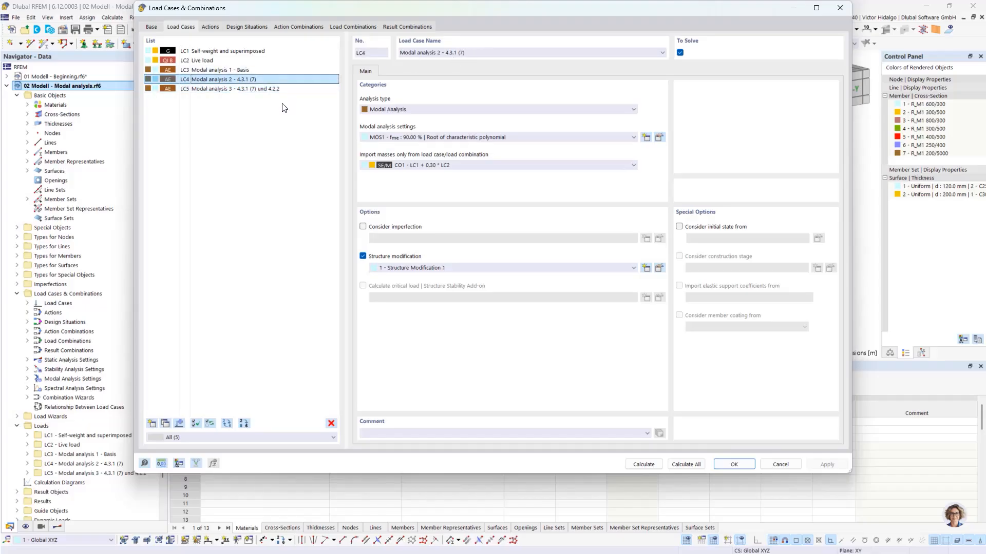
pyautogui.click(275, 90)
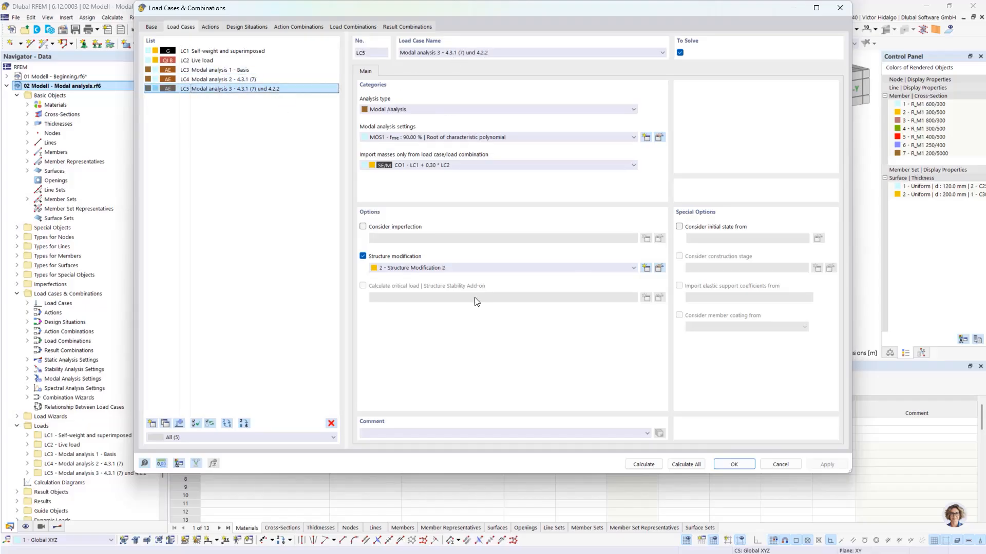
pyautogui.click(737, 464)
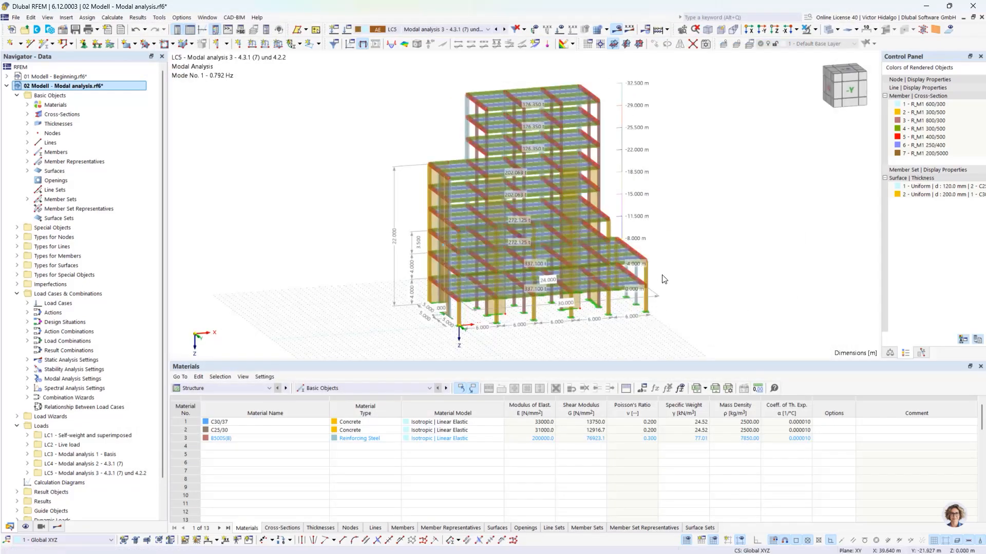
# Show the modal analysis natural frequencies table for LC3 and select the natural period of mode 2
pyautogui.moveTo(661, 276)
pyautogui.mouseDown(button='middle')
pyautogui.moveTo(645, 280)
pyautogui.moveTo(665, 291)
pyautogui.mouseUp(button='middle')
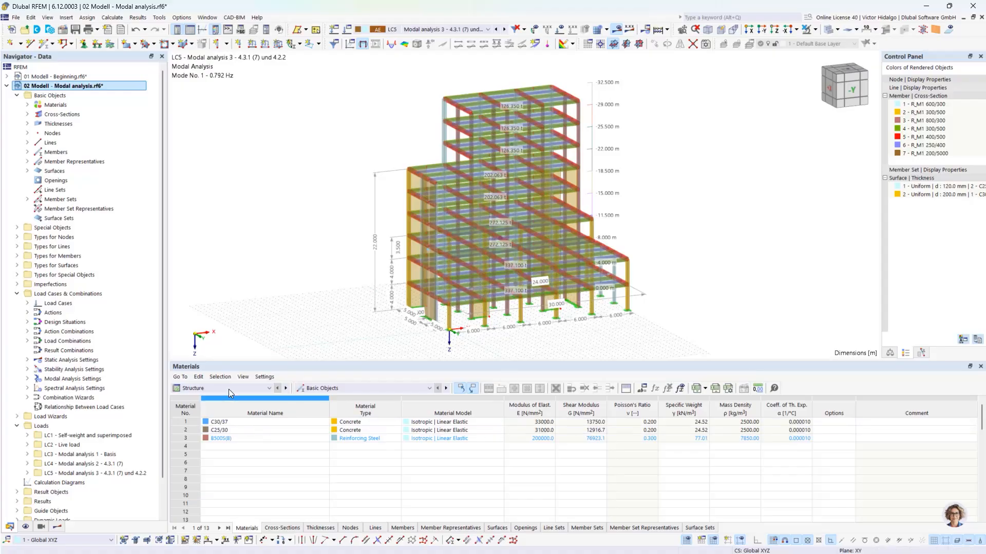
pyautogui.click(208, 390)
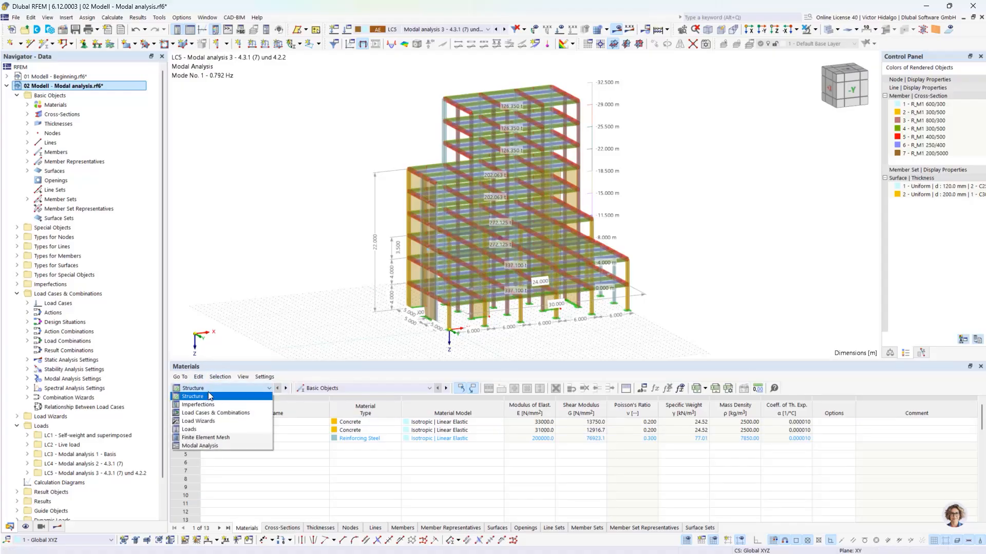
pyautogui.click(221, 434)
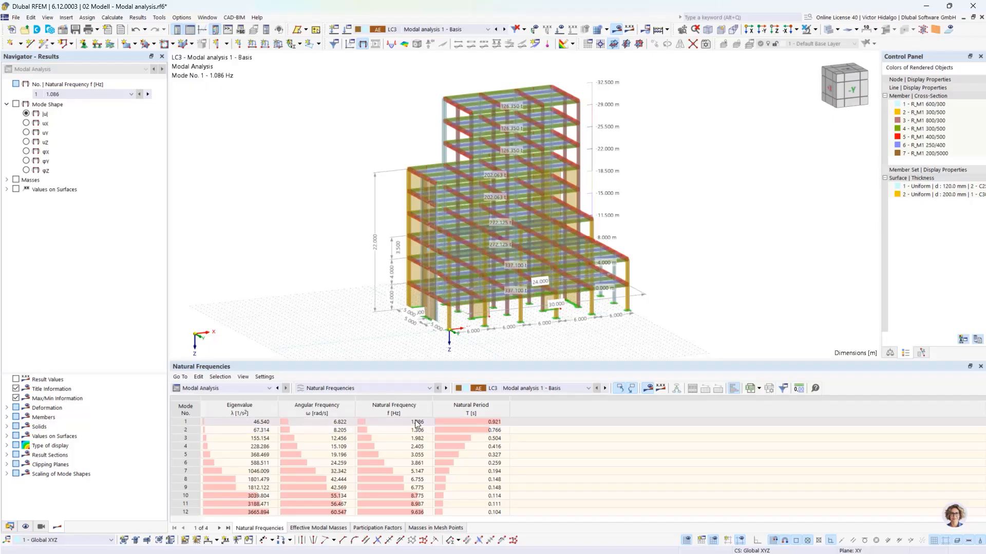
pyautogui.click(496, 434)
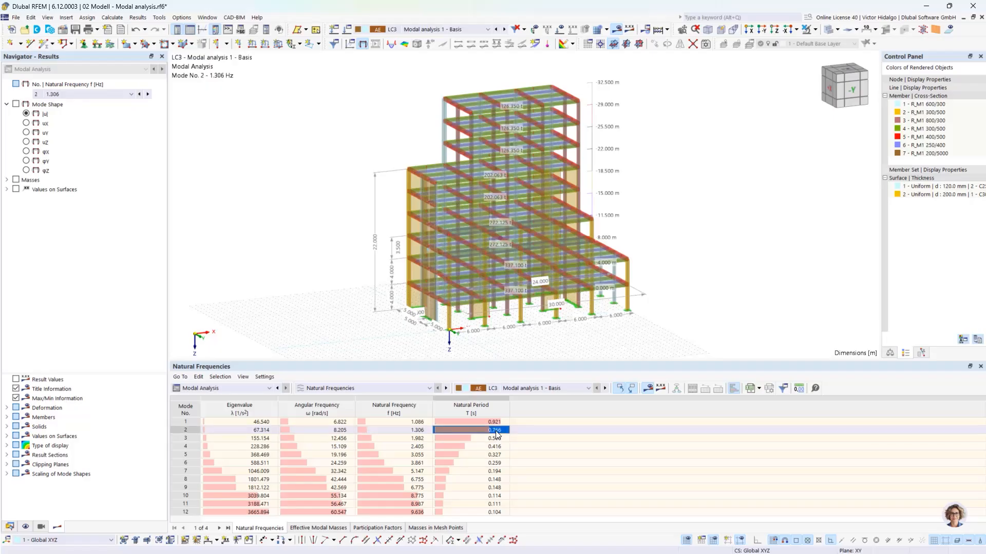
# Compare the natural frequencies and periods of LC3, LC4 and LC5 in the results table
pyautogui.click(566, 389)
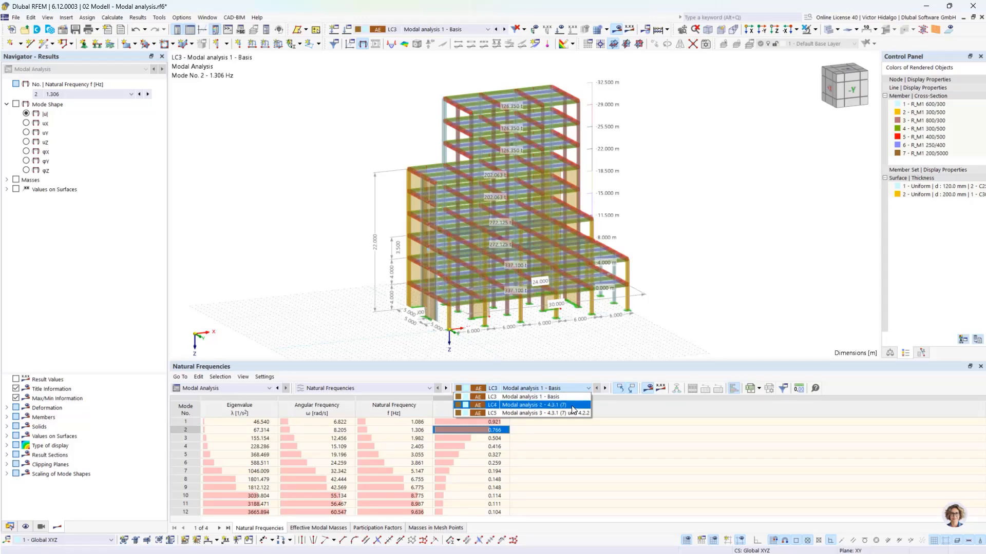
pyautogui.click(572, 406)
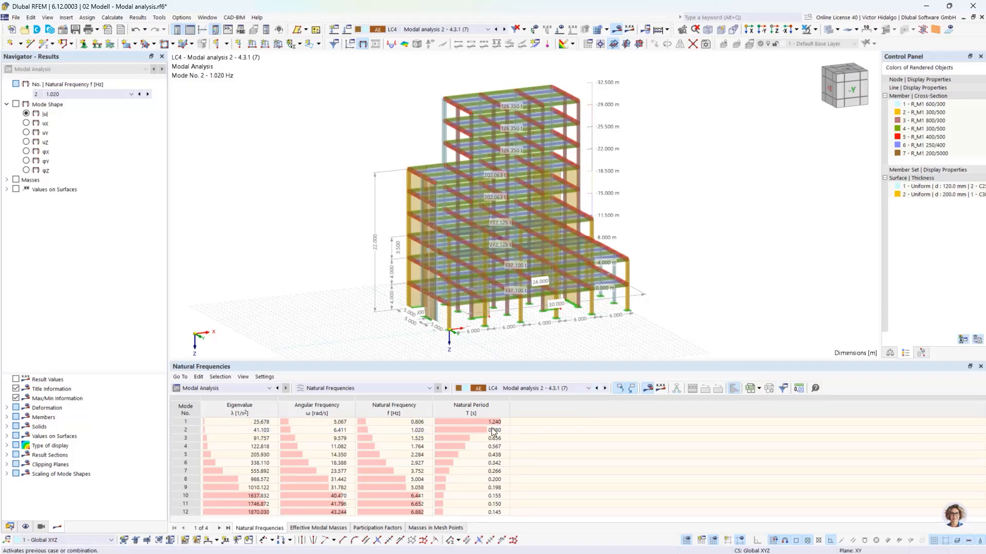
pyautogui.click(605, 389)
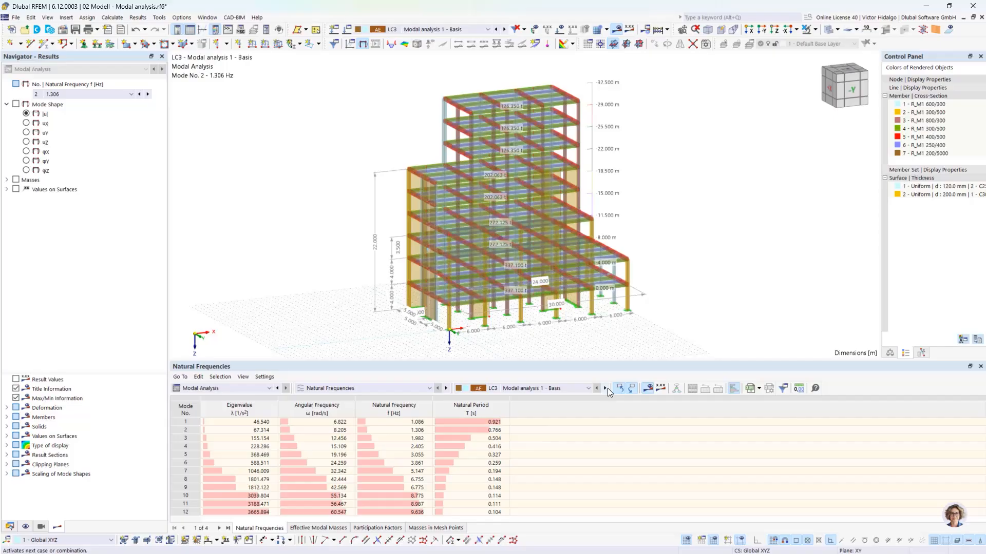
pyautogui.click(607, 389)
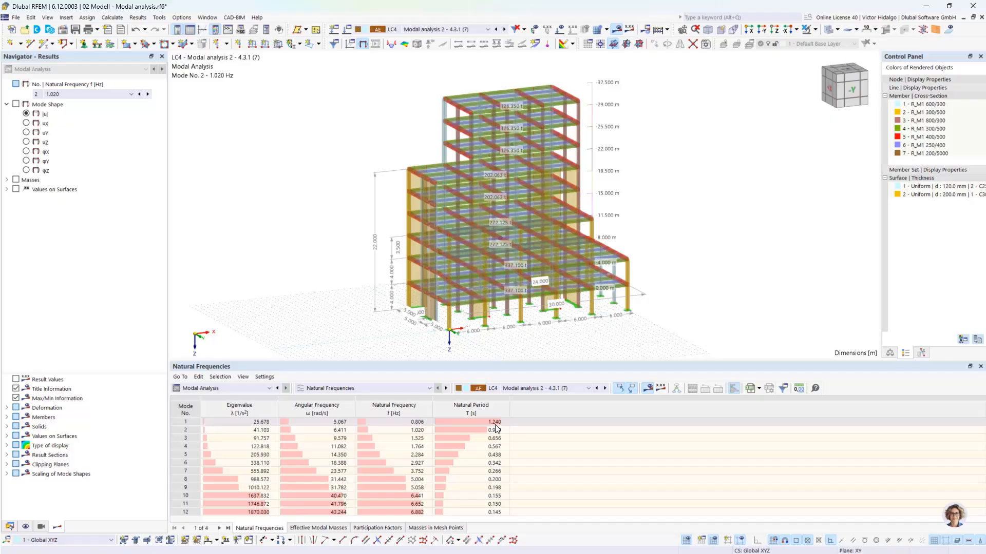
pyautogui.click(606, 389)
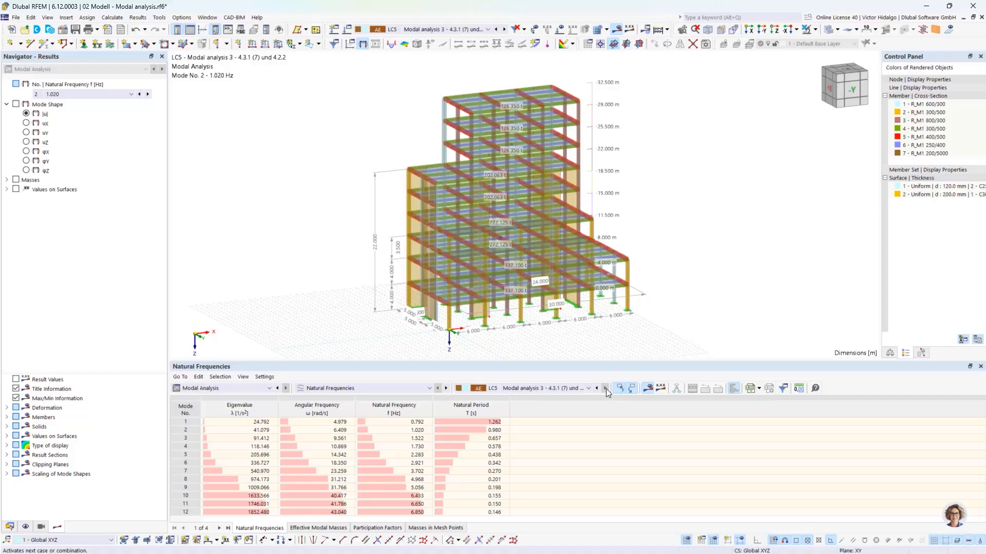
pyautogui.click(577, 387)
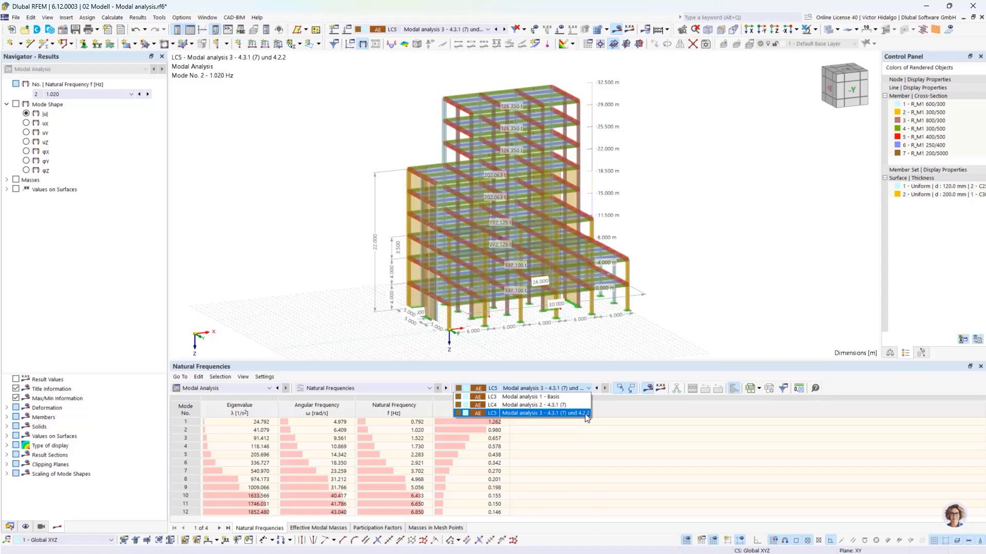
pyautogui.click(752, 284)
# Isolate the members with cross-section 6 - R_M1 250/400 using the generated visibilities by cross-section
pyautogui.scroll(3, 453, 163)
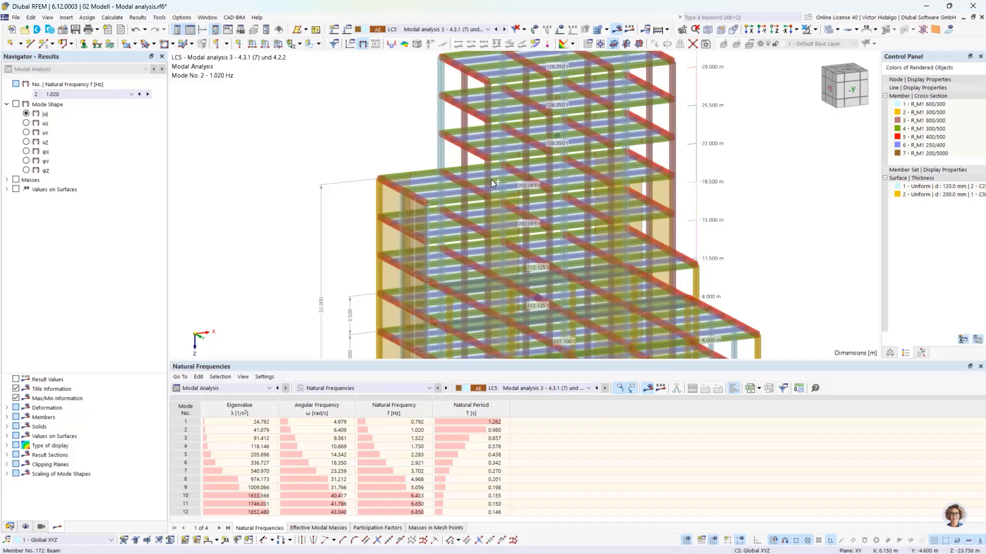
pyautogui.keyDown('ctrl'); pyautogui.moveTo(490, 179); pyautogui.dragTo(499, 196, button='middle'); pyautogui.keyUp('ctrl')
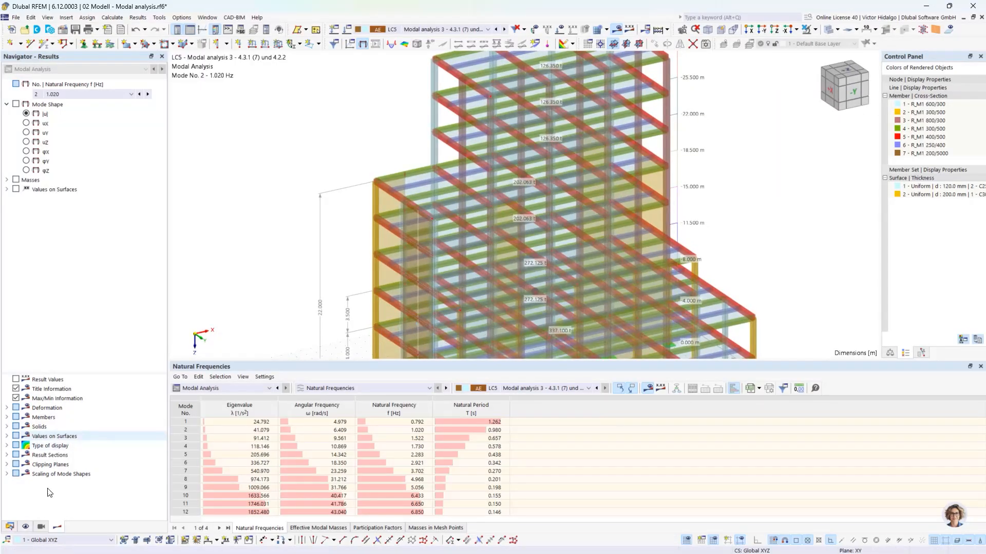
pyautogui.click(41, 527)
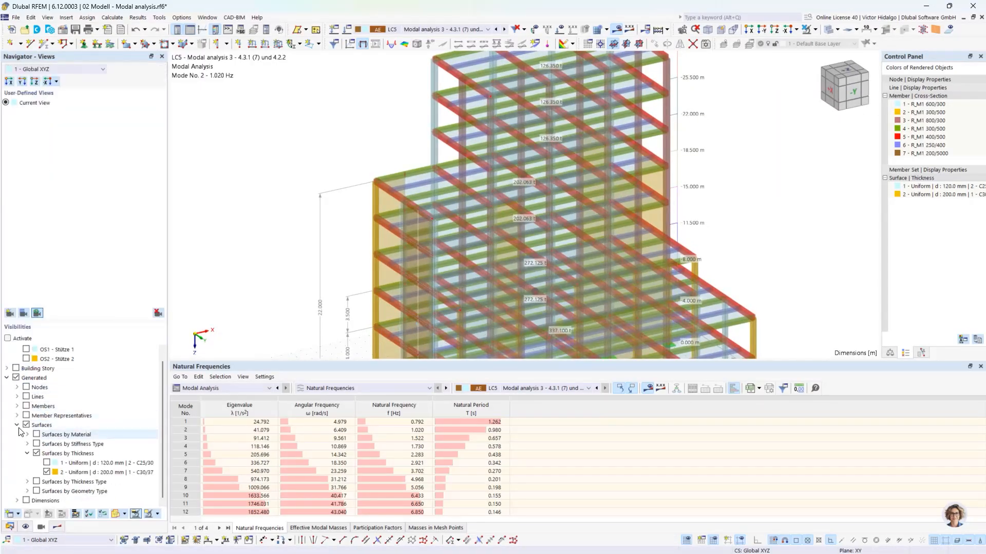
pyautogui.click(17, 425)
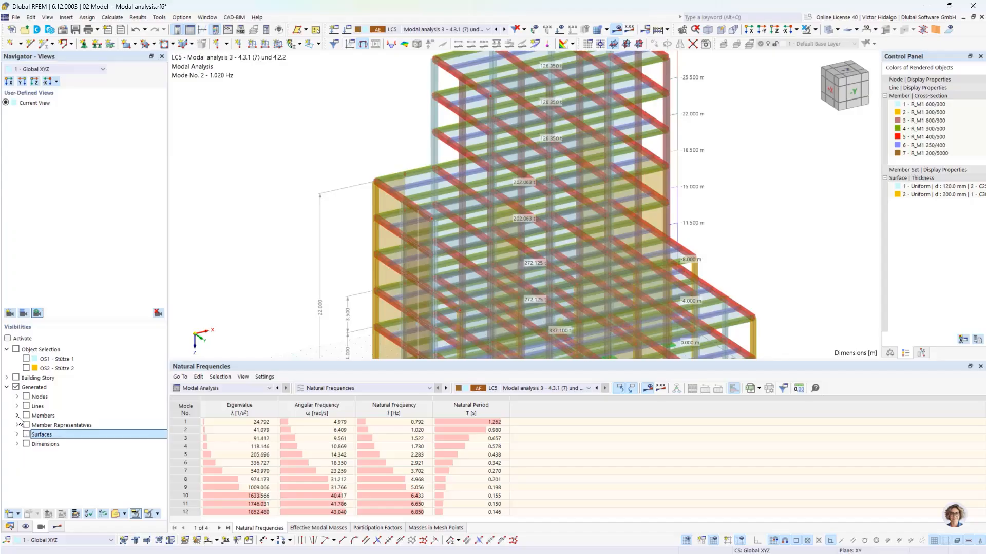
pyautogui.click(17, 416)
pyautogui.click(27, 434)
pyautogui.click(47, 453)
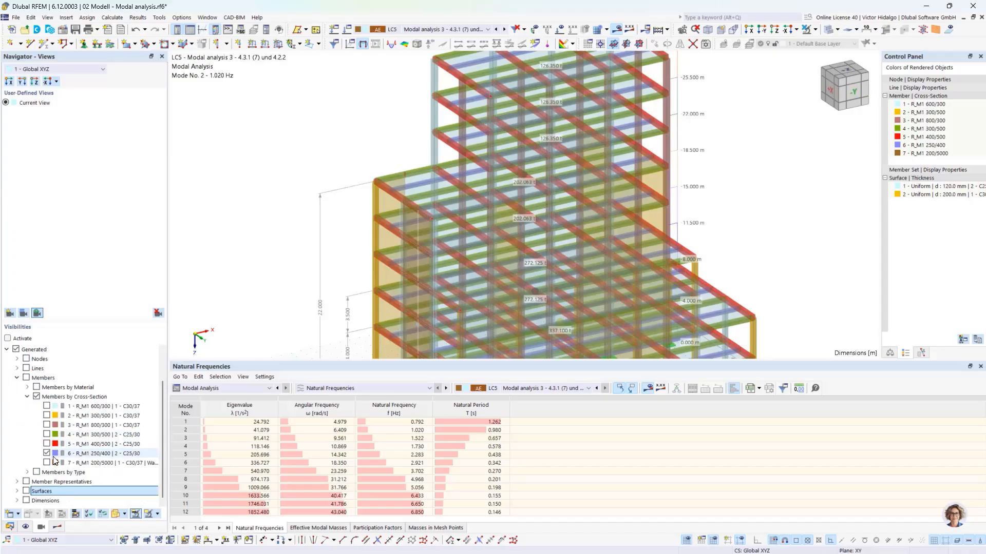
pyautogui.click(47, 453)
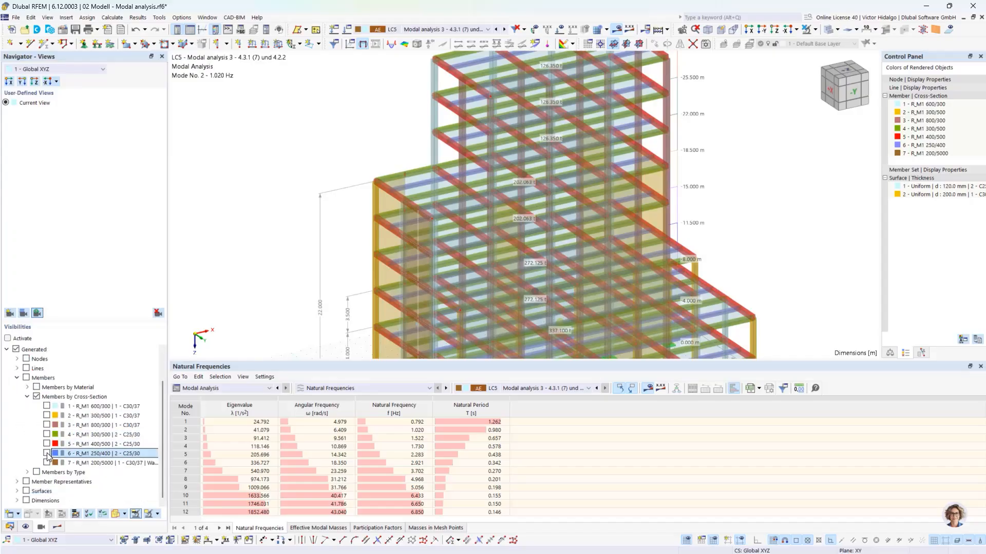
pyautogui.click(47, 454)
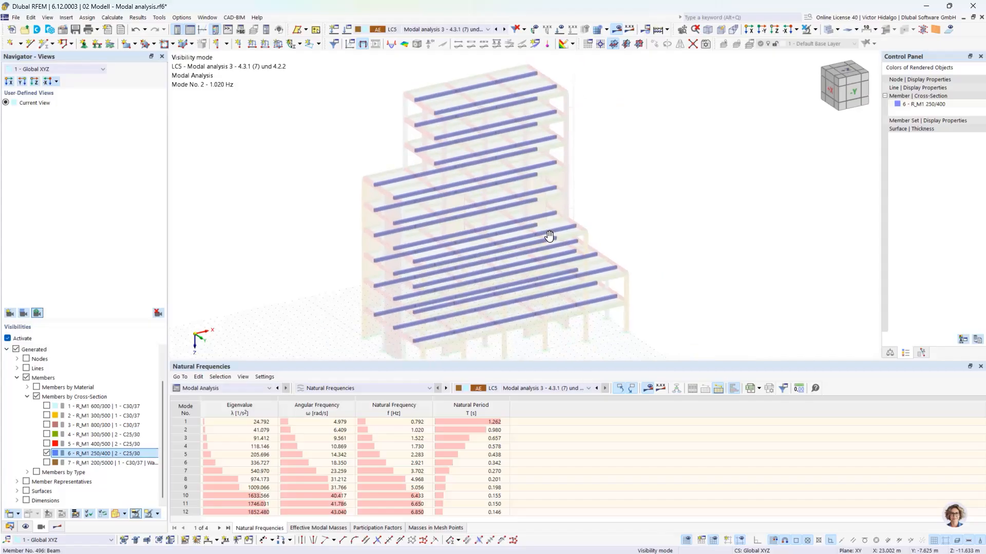
# Examine the isolated R_M1 250/400 beams across the building's storeys and recheck the modal load case selection in the results table
pyautogui.keyDown('ctrl'); pyautogui.moveTo(549, 236); pyautogui.dragTo(512, 107, button='middle'); pyautogui.keyUp('ctrl')
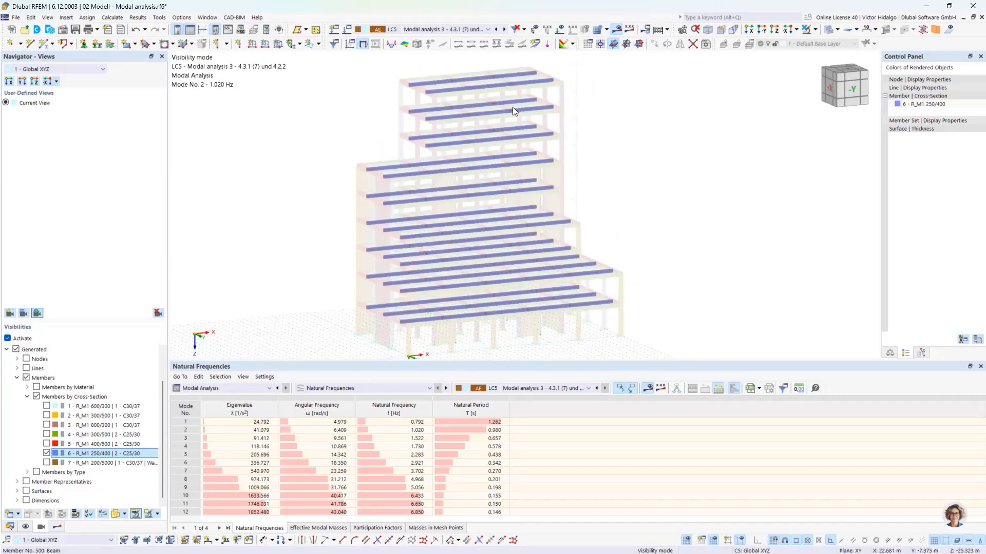
pyautogui.scroll(3, 505, 73)
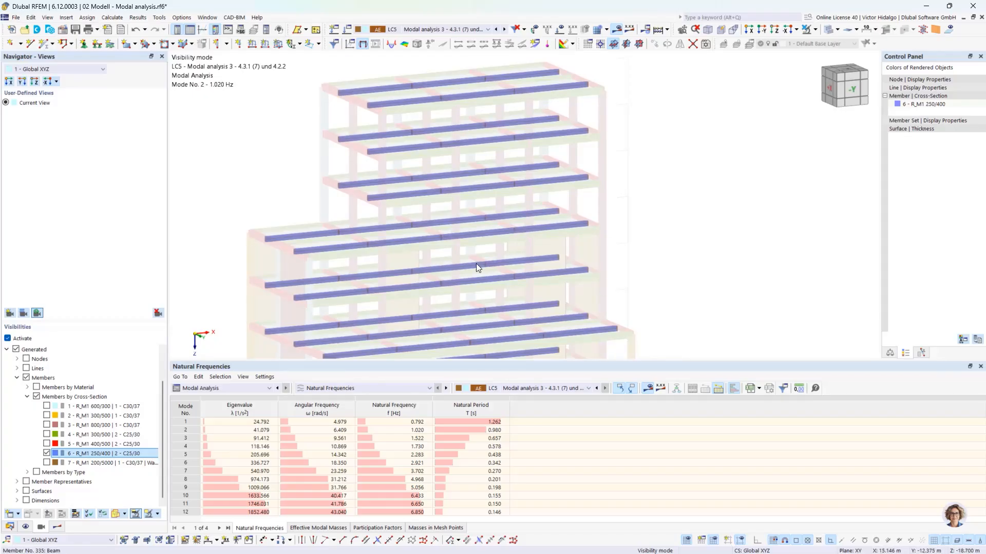
pyautogui.moveTo(572, 221); pyautogui.dragTo(603, 168, button='middle')
pyautogui.scroll(-2, 469, 252)
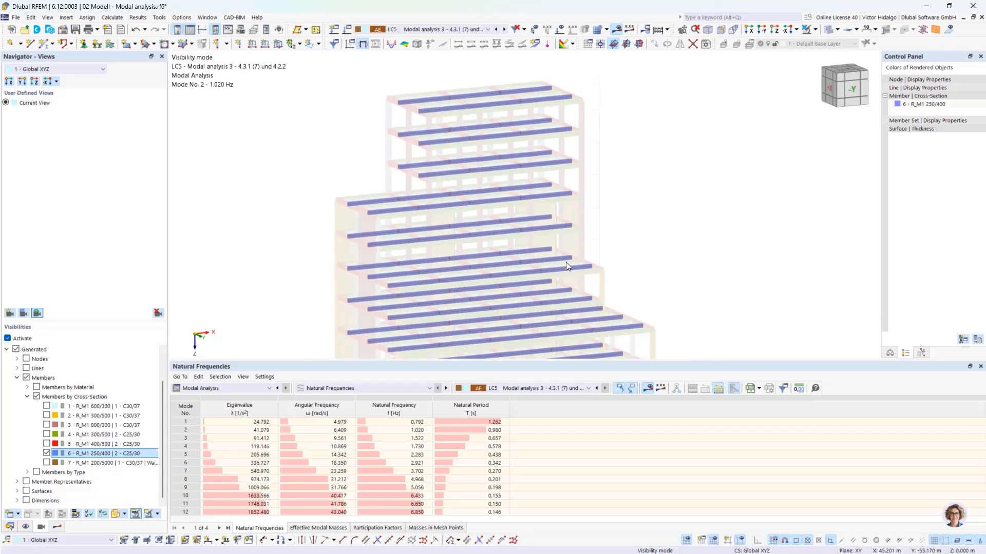
pyautogui.moveTo(566, 262); pyautogui.dragTo(574, 223, button='middle')
pyautogui.scroll(-2, 569, 258)
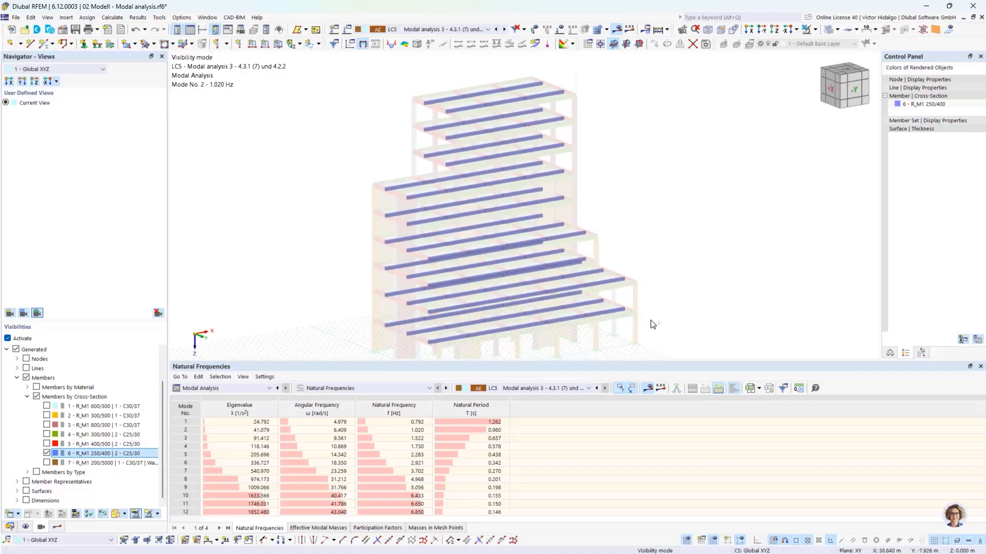
pyautogui.scroll(4, 634, 319)
pyautogui.scroll(3, 635, 319)
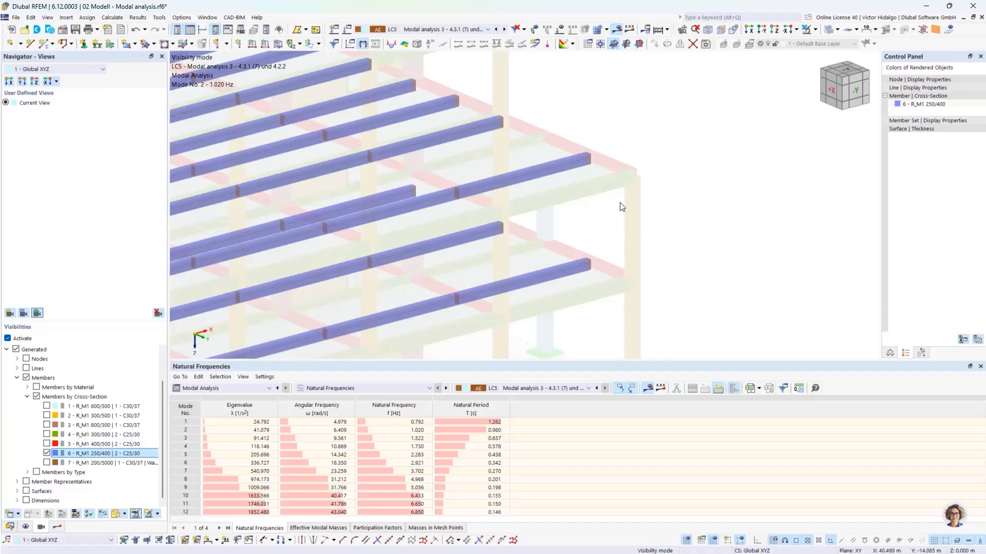
pyautogui.scroll(-1, 585, 273)
pyautogui.moveTo(560, 289); pyautogui.dragTo(581, 237, button='middle')
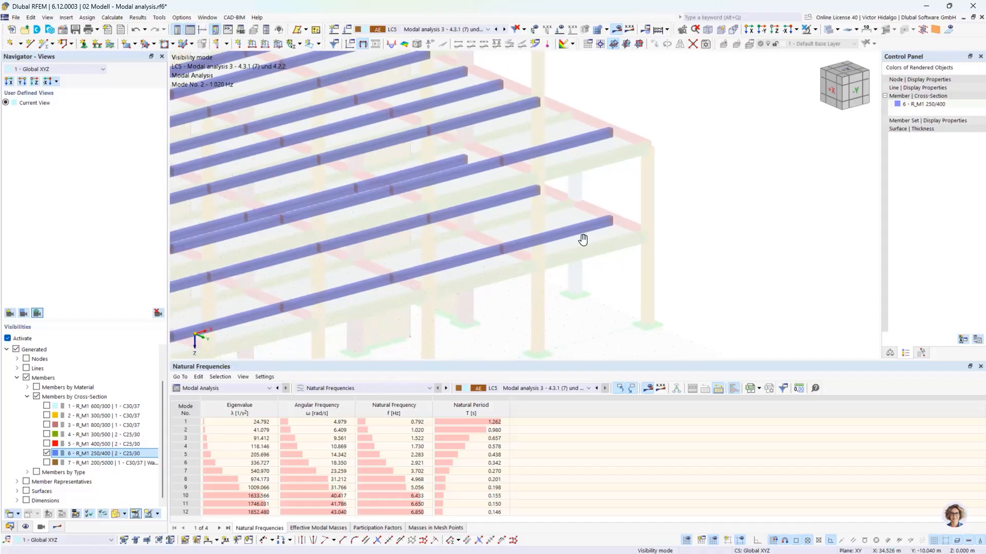
pyautogui.scroll(-2, 584, 242)
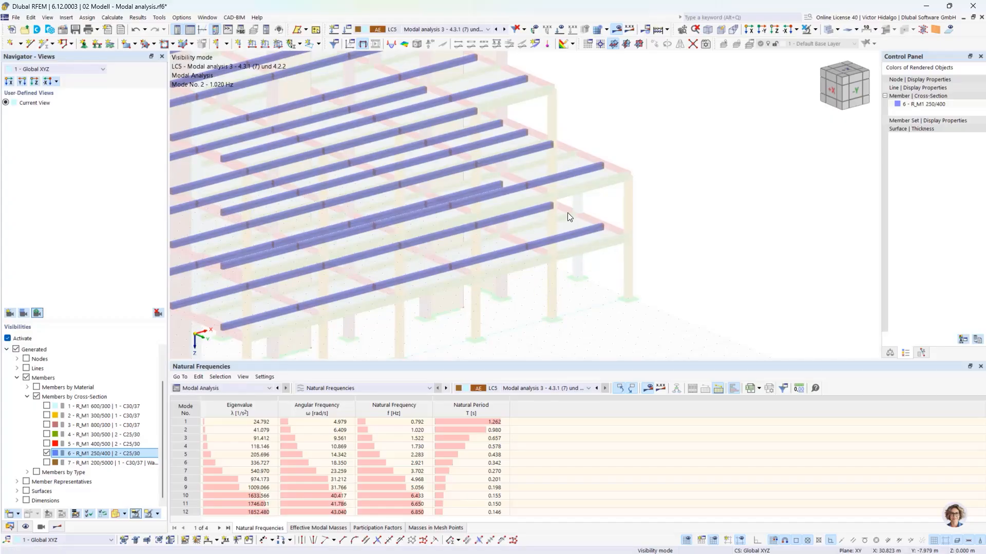
pyautogui.click(582, 390)
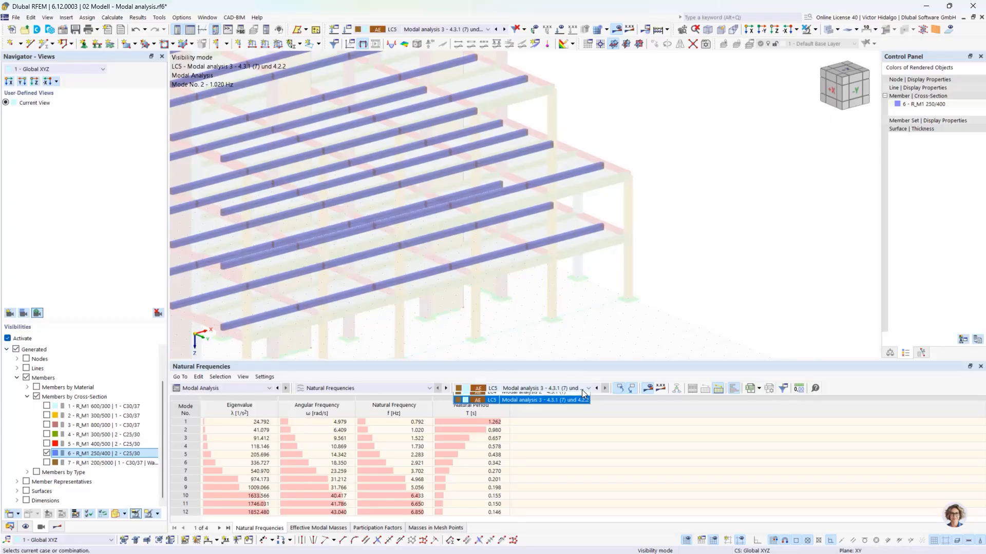
pyautogui.click(564, 405)
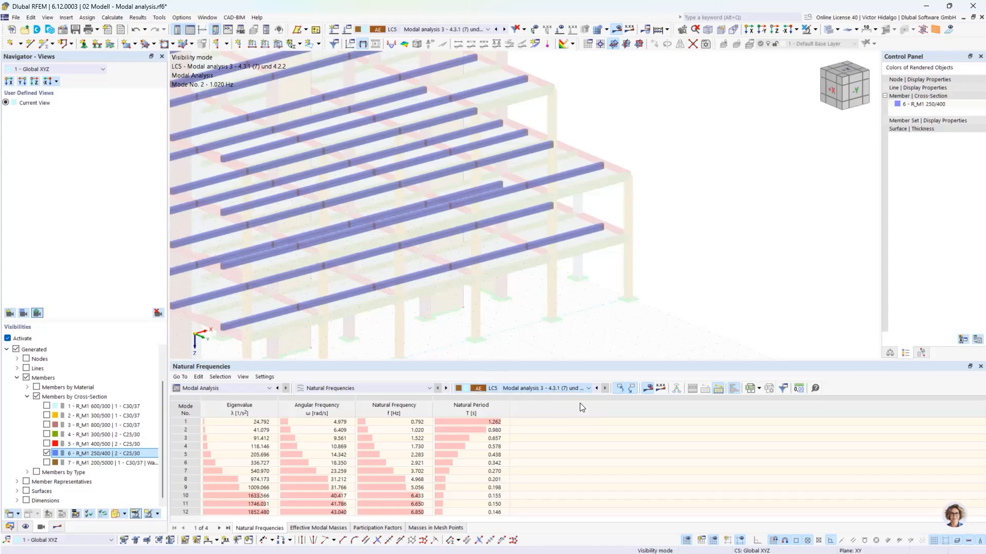
# Cancel the visibility mode that isolates the R_M1 250/400 beams so the whole building is displayed
pyautogui.click(604, 388)
pyautogui.scroll(-3, 629, 275)
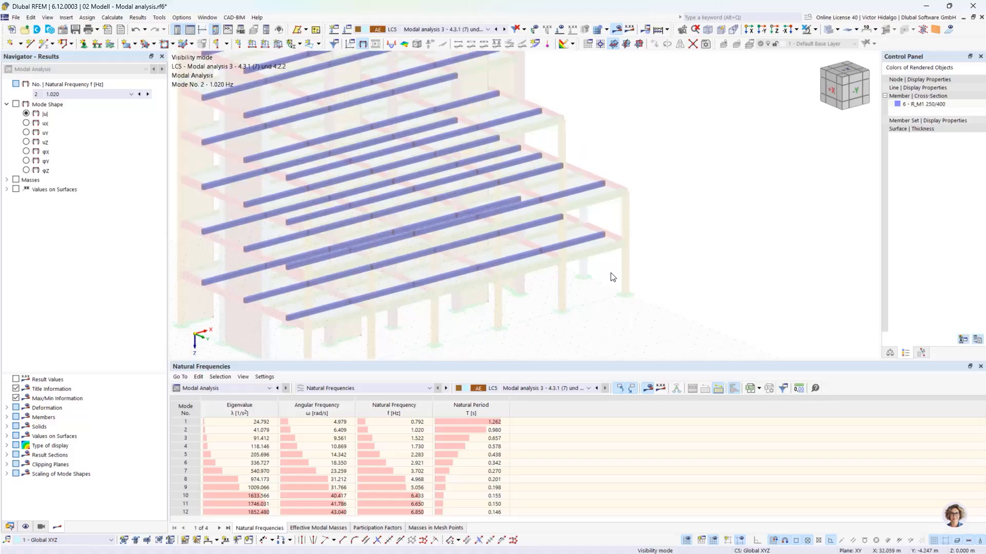
pyautogui.moveTo(632, 272); pyautogui.dragTo(653, 253, button='middle')
pyautogui.keyDown('ctrl'); pyautogui.moveTo(654, 253); pyautogui.dragTo(630, 240, button='middle'); pyautogui.keyUp('ctrl')
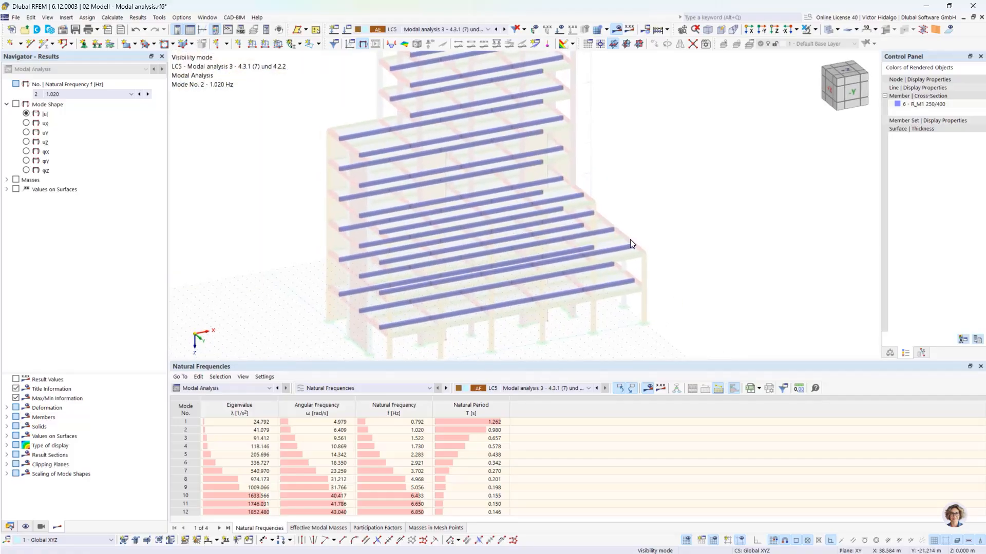
pyautogui.scroll(-2, 630, 240)
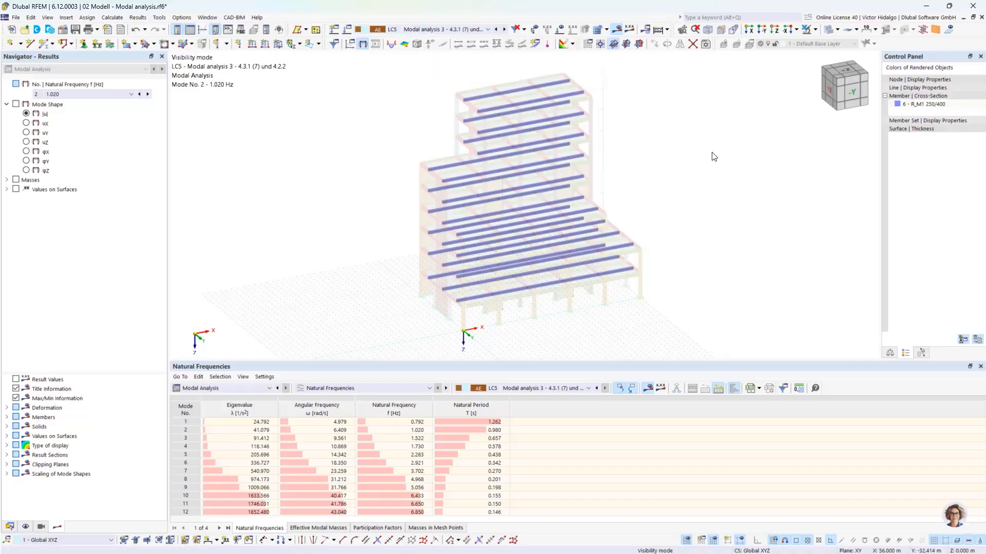
pyautogui.click(816, 30)
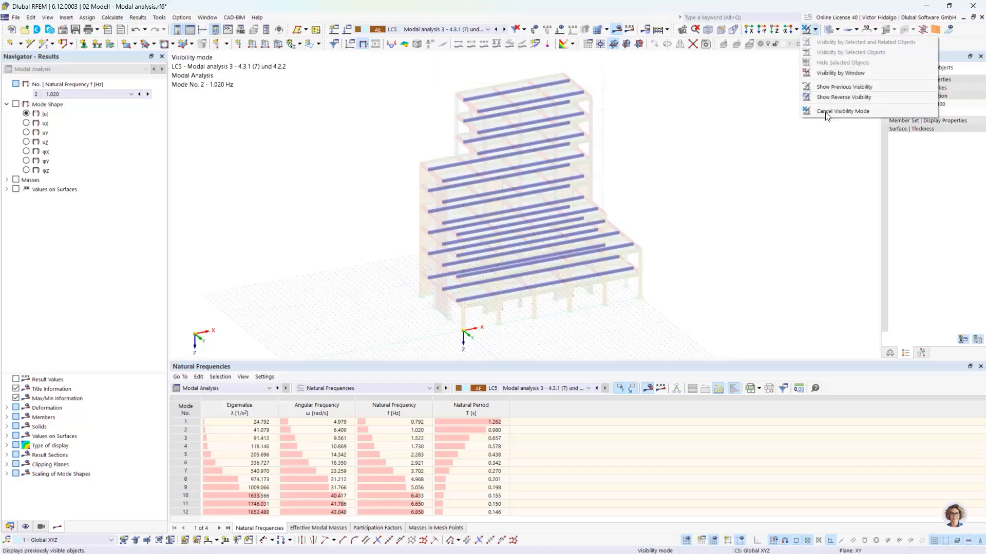
pyautogui.click(828, 111)
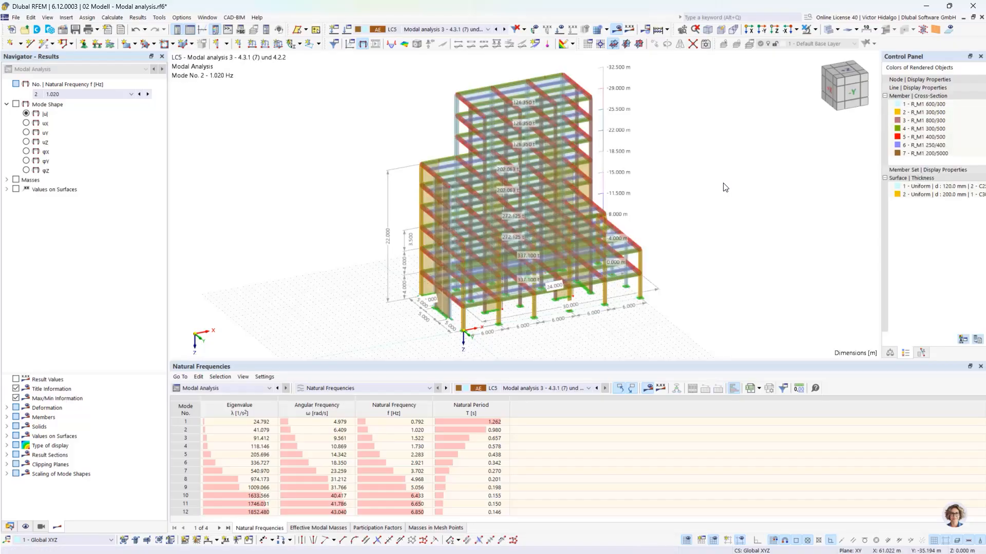
# Open LC5's effective modal masses table and display the normalized |u| mode shapes of mode 1 and mode 2 on the building
pyautogui.click(306, 529)
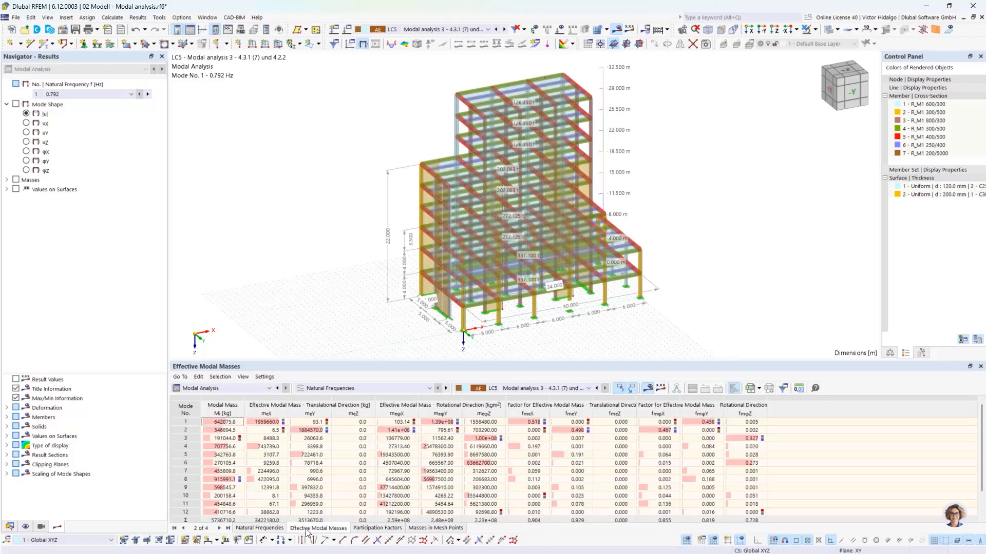
pyautogui.click(185, 422)
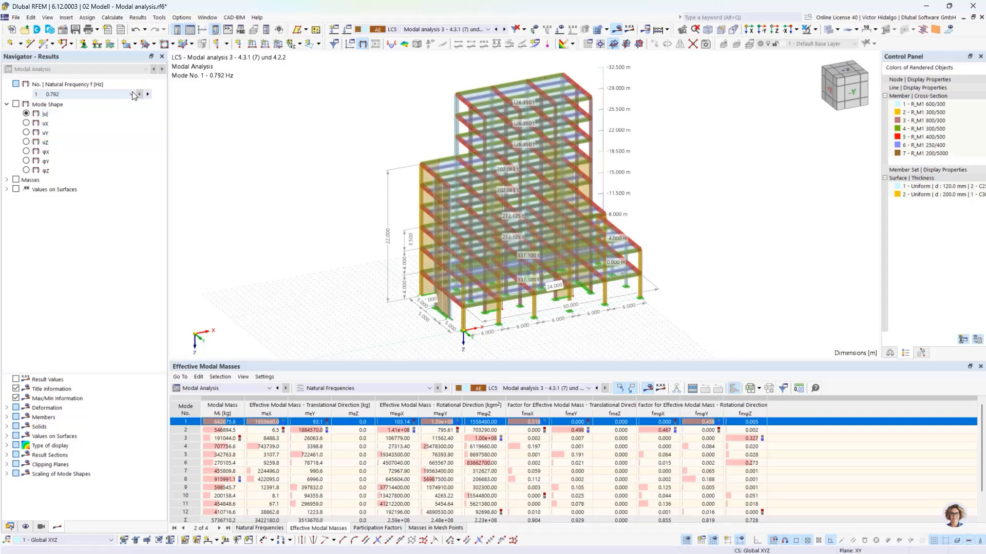
pyautogui.click(26, 115)
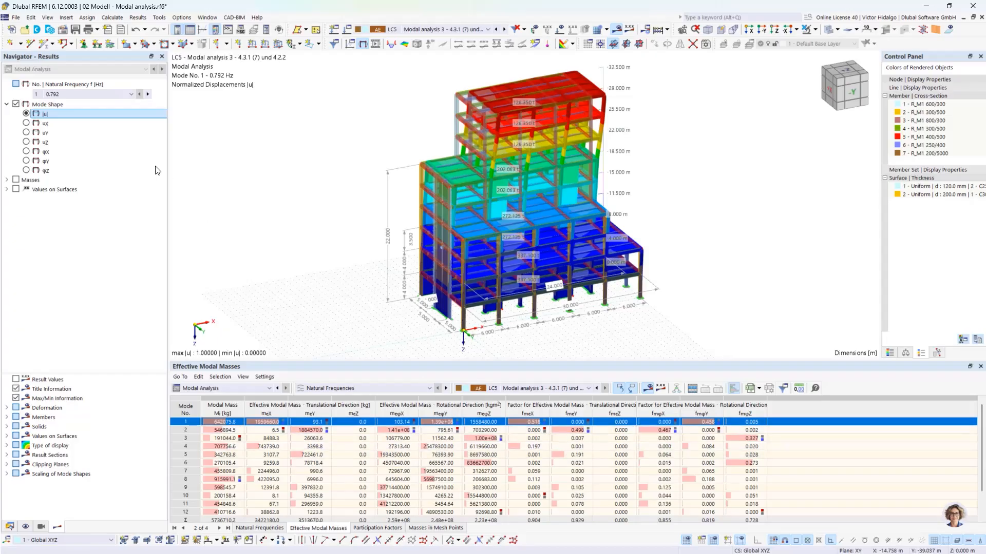
pyautogui.click(92, 95)
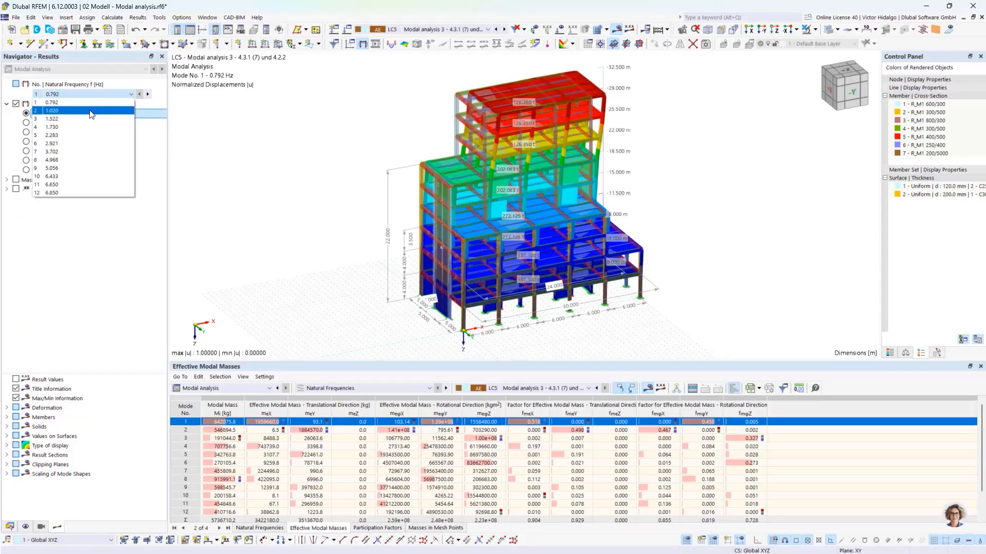
pyautogui.click(92, 112)
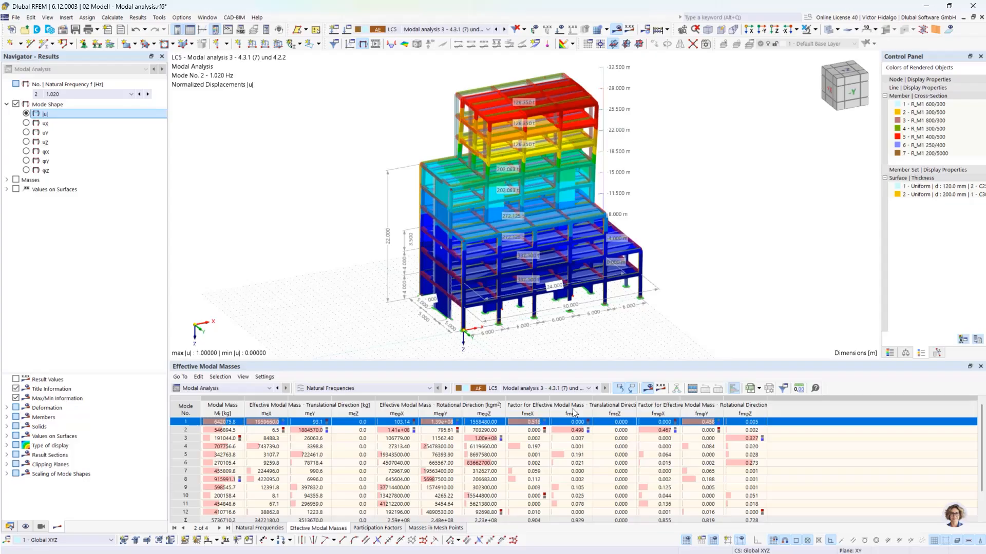
# Hide the mode shape results and examine the effective modal mass factors fmeX of modes 1, 4, 8 and fmeY of modes 2, 5
pyautogui.click(529, 422)
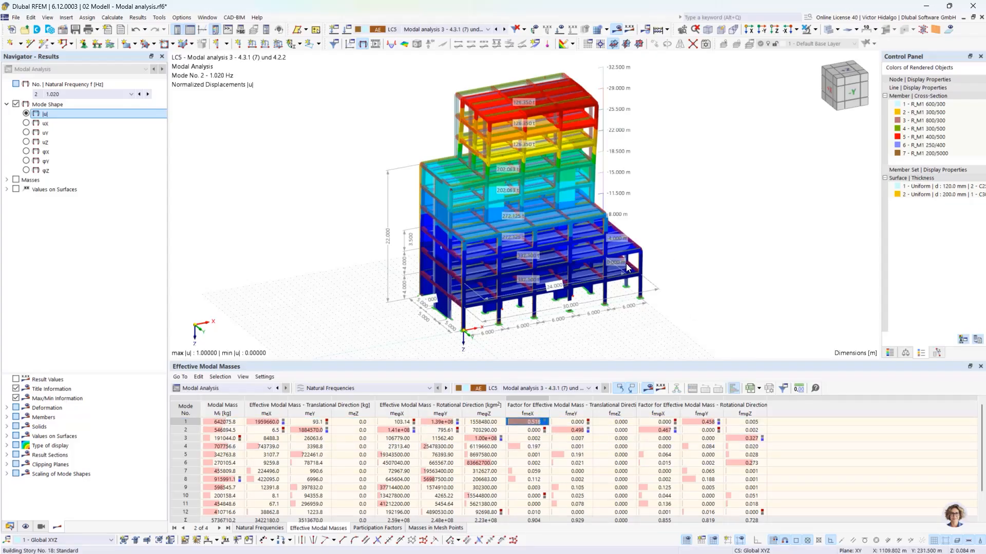
pyautogui.keyDown('ctrl'); pyautogui.moveTo(648, 293); pyautogui.dragTo(704, 274, button='middle'); pyautogui.keyUp('ctrl')
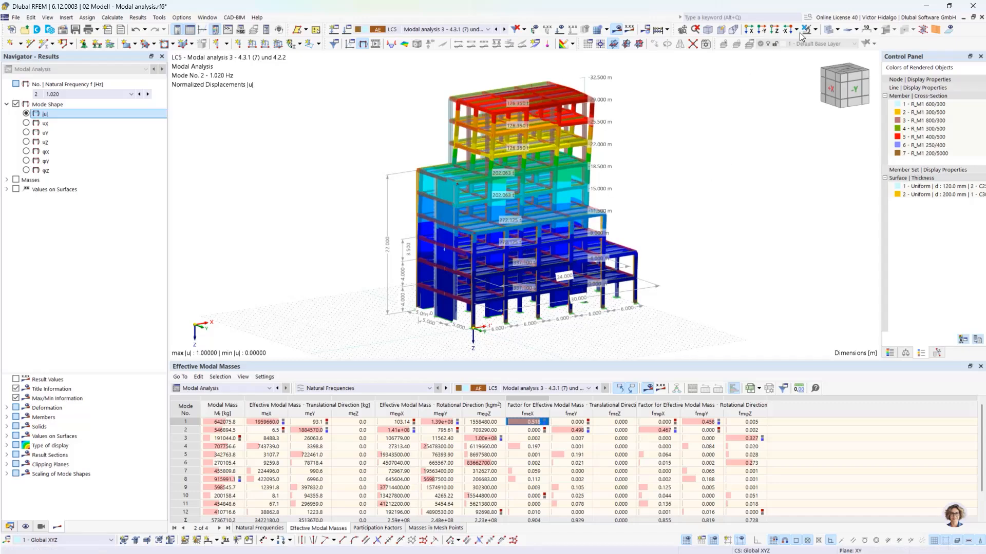
pyautogui.click(618, 30)
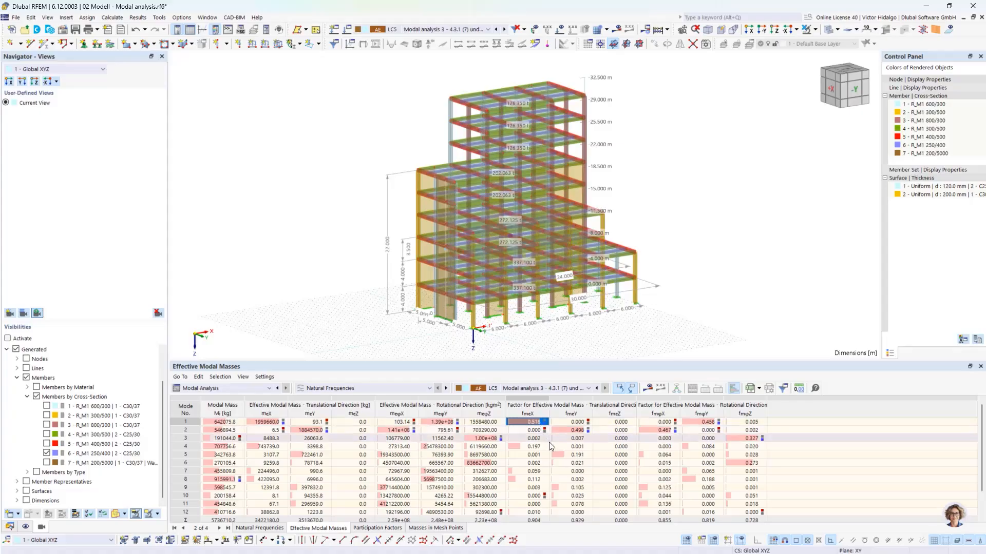
pyautogui.click(575, 431)
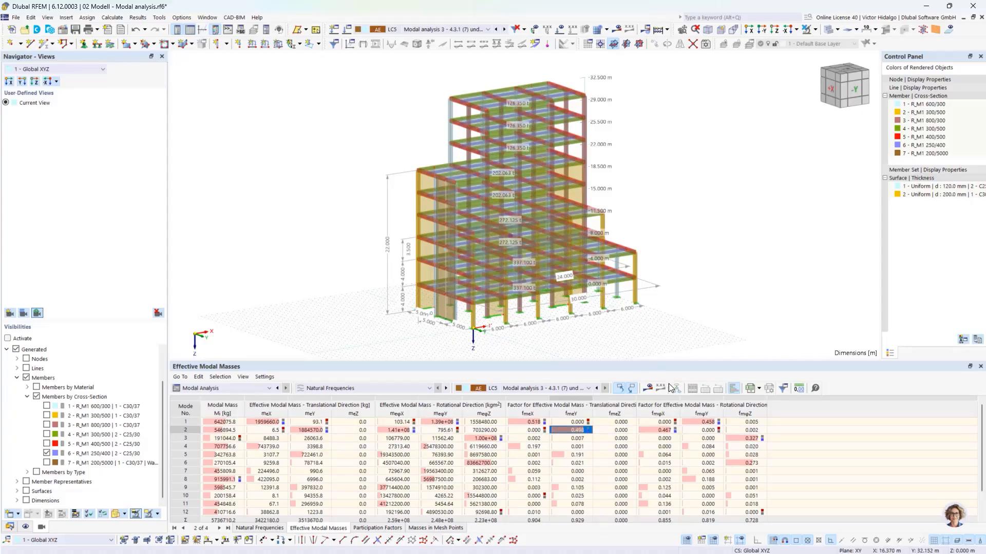
pyautogui.click(529, 447)
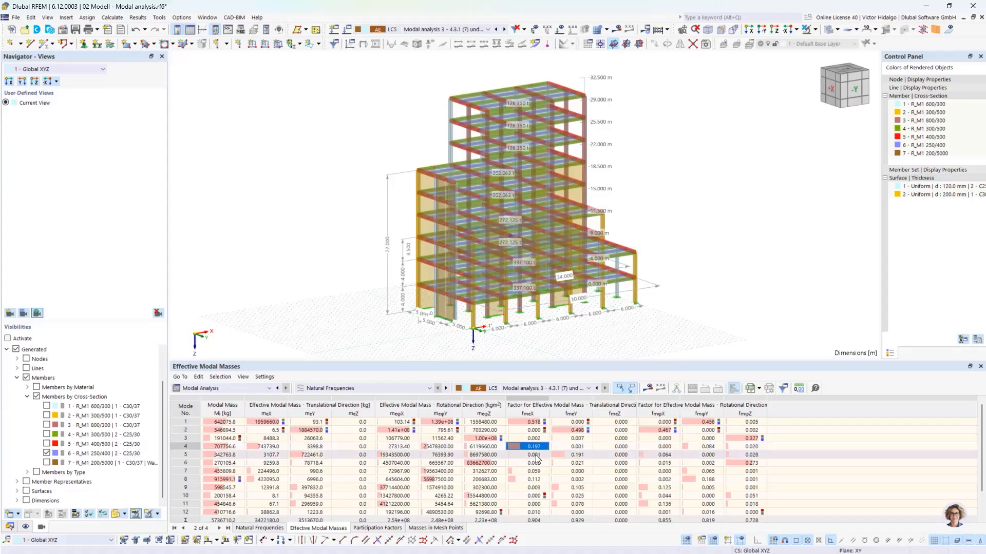
pyautogui.keyDown('ctrl'); pyautogui.click(531, 480); pyautogui.keyUp('ctrl')
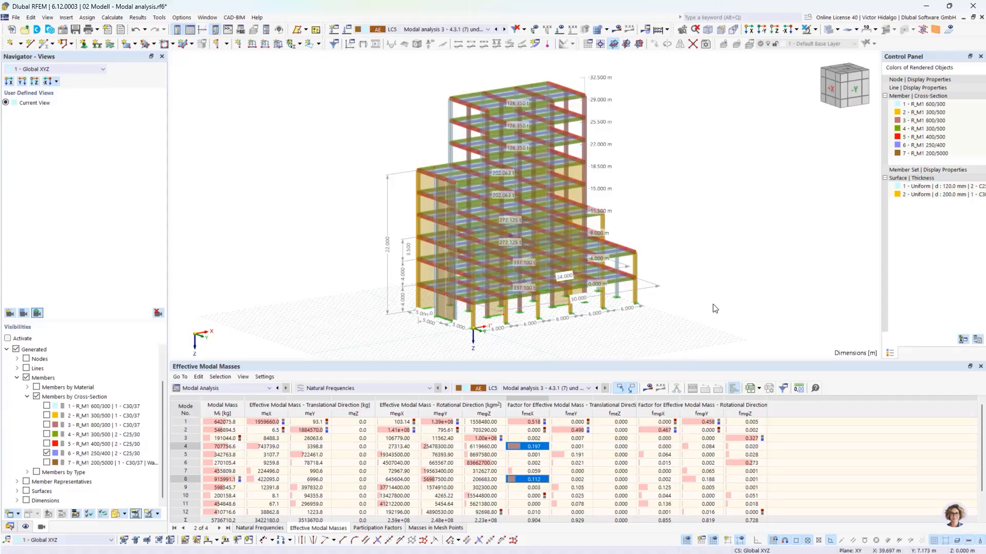
pyautogui.keyDown('ctrl'); pyautogui.moveTo(703, 275); pyautogui.dragTo(617, 295, button='middle'); pyautogui.keyUp('ctrl')
pyautogui.click(576, 456)
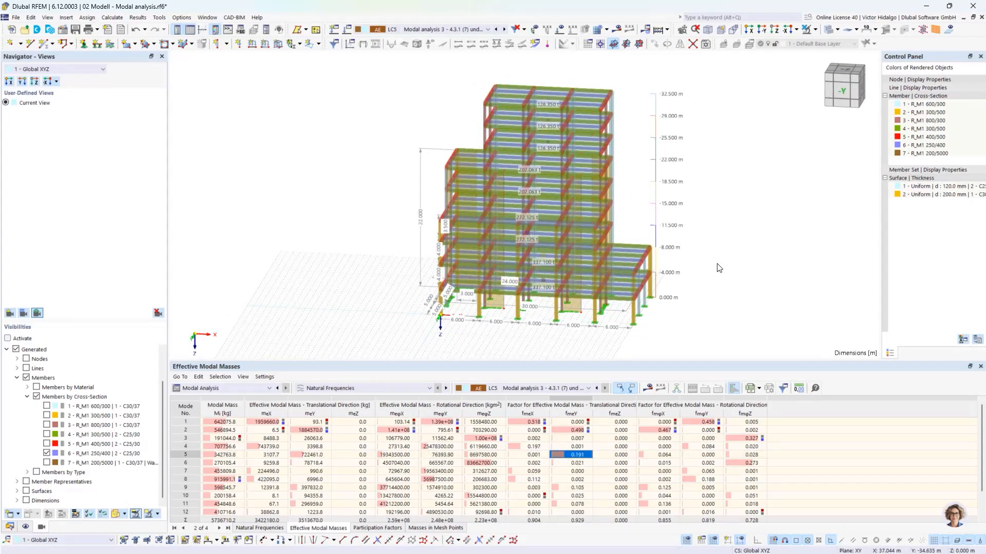
# Open the load cases and combinations settings, and switch to the presentation to reveal the point on response spectra and EN 1998-1 behaviour factors
pyautogui.click(347, 30)
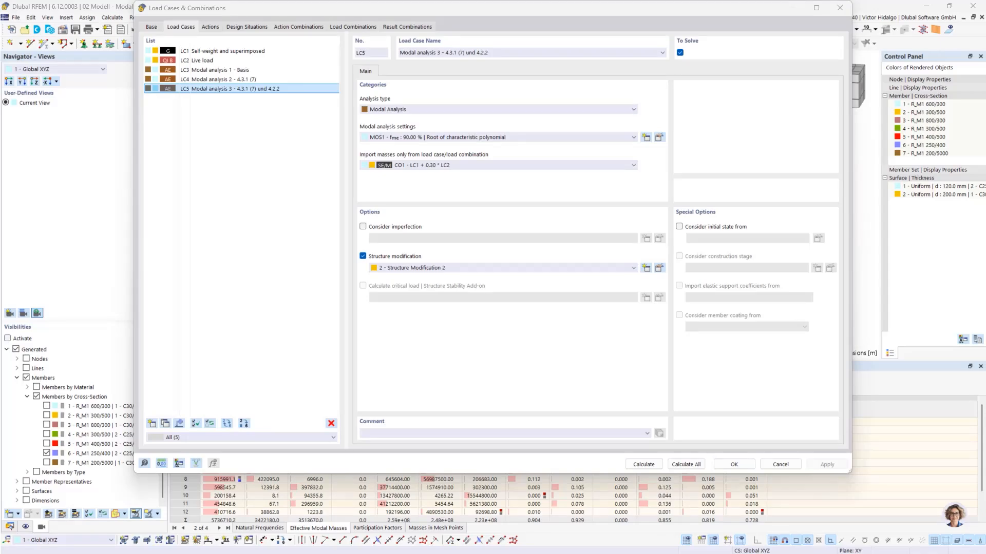
pyautogui.hotkey('alt', 'Tab')
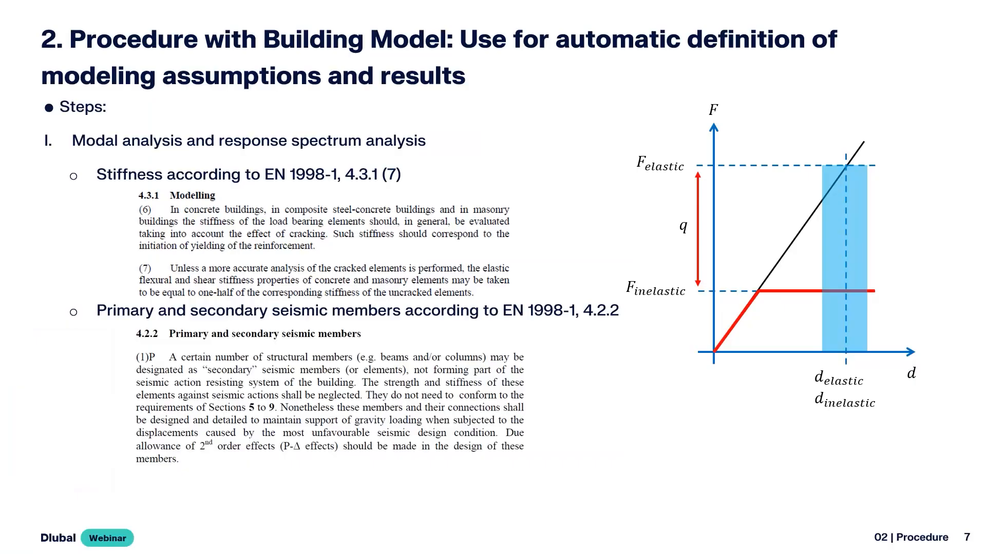
pyautogui.click(176, 422)
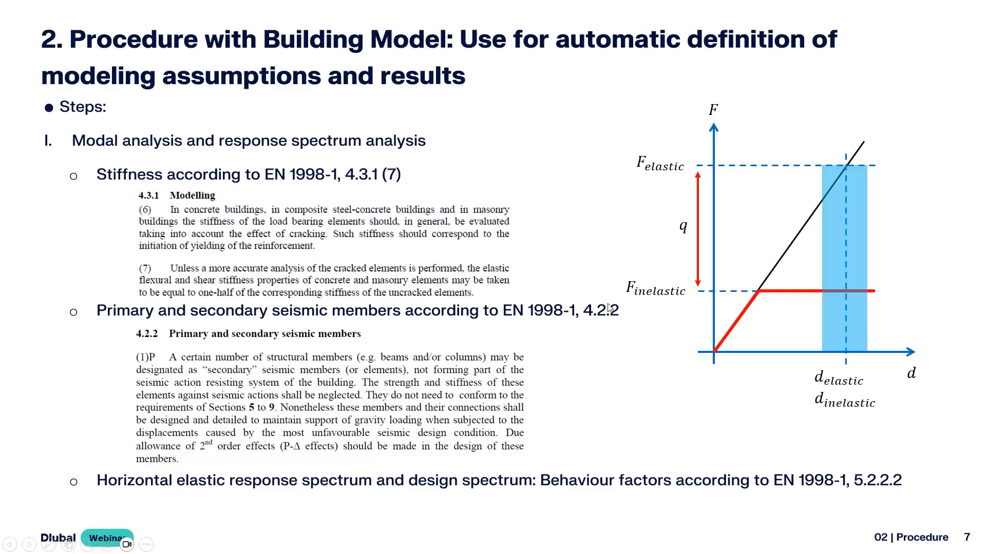
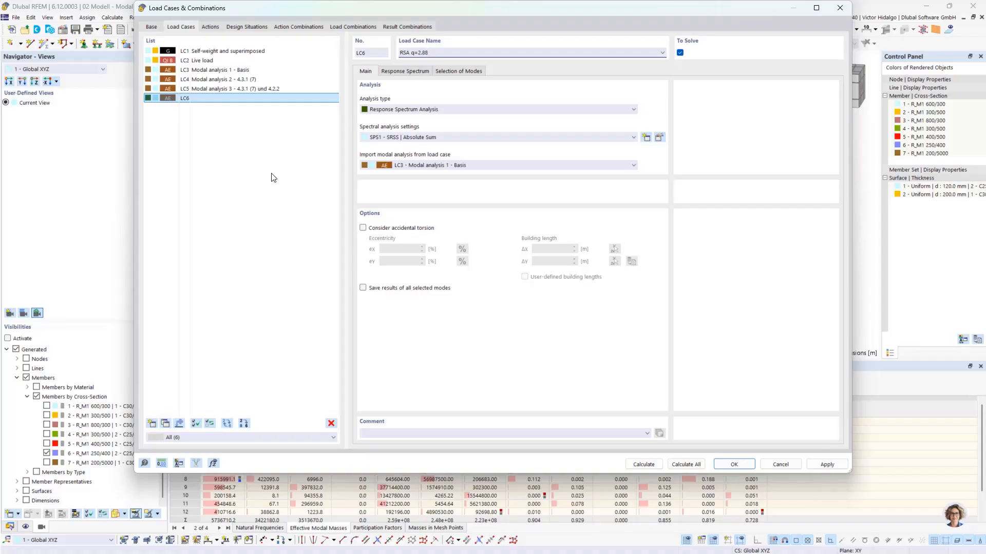
# Confirm the name RSA q=2.88 for LC6 and accept its spectral analysis settings with SRSS modal combination and Absolute Sum for directional components
pyautogui.click(277, 176)
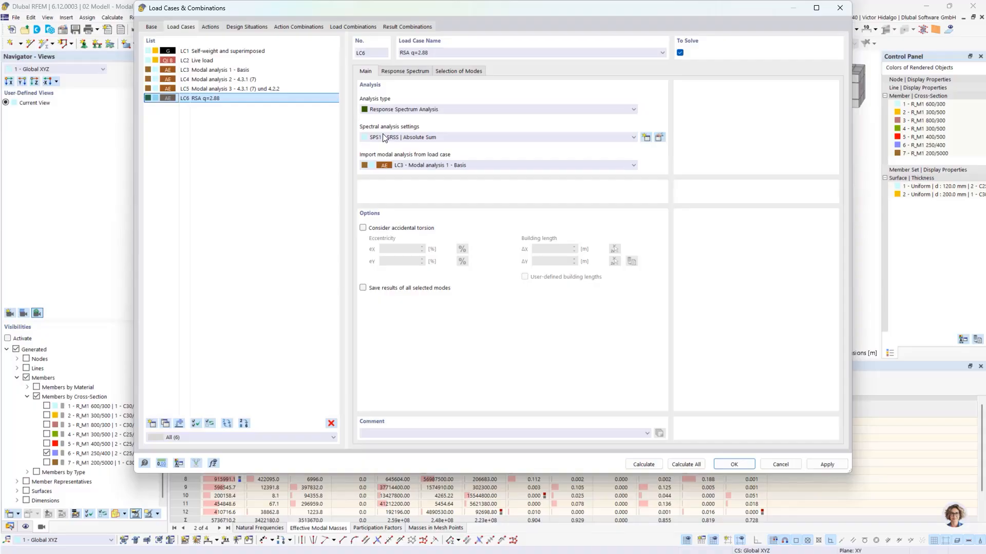
pyautogui.click(659, 137)
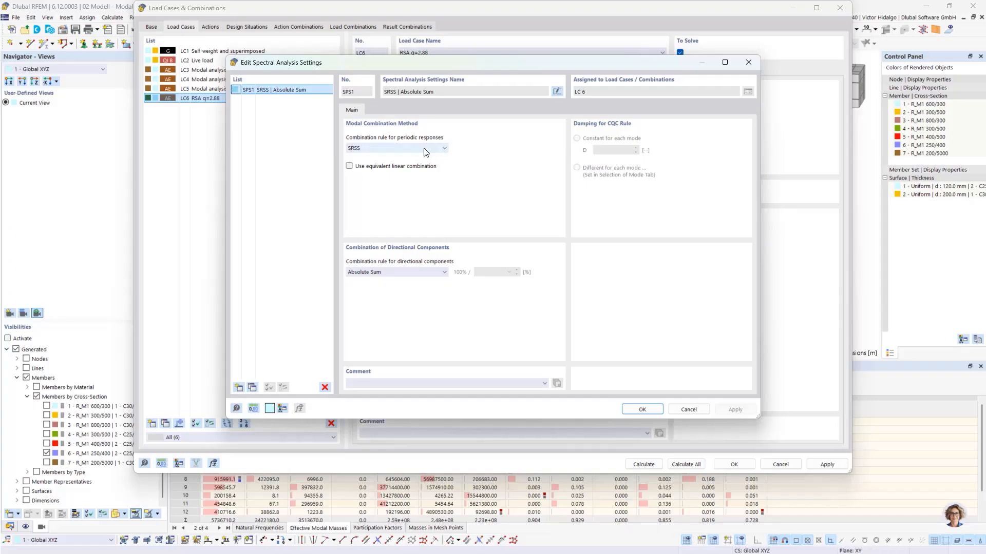
pyautogui.click(436, 272)
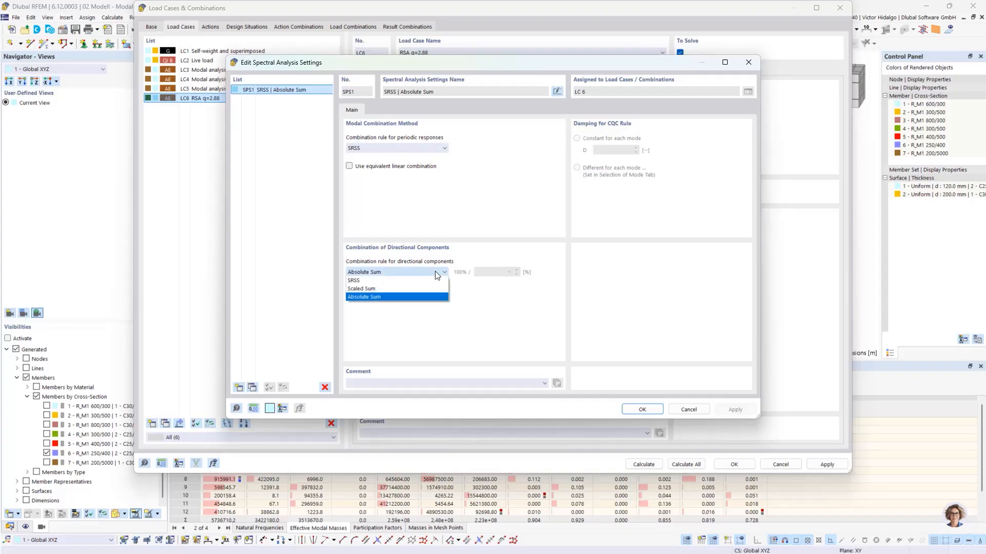
pyautogui.click(432, 296)
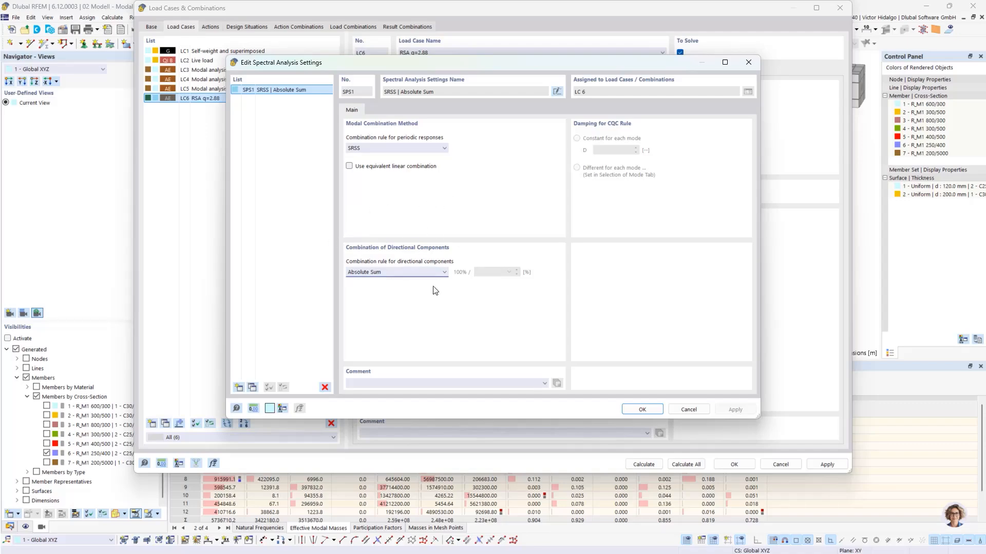
pyautogui.click(642, 409)
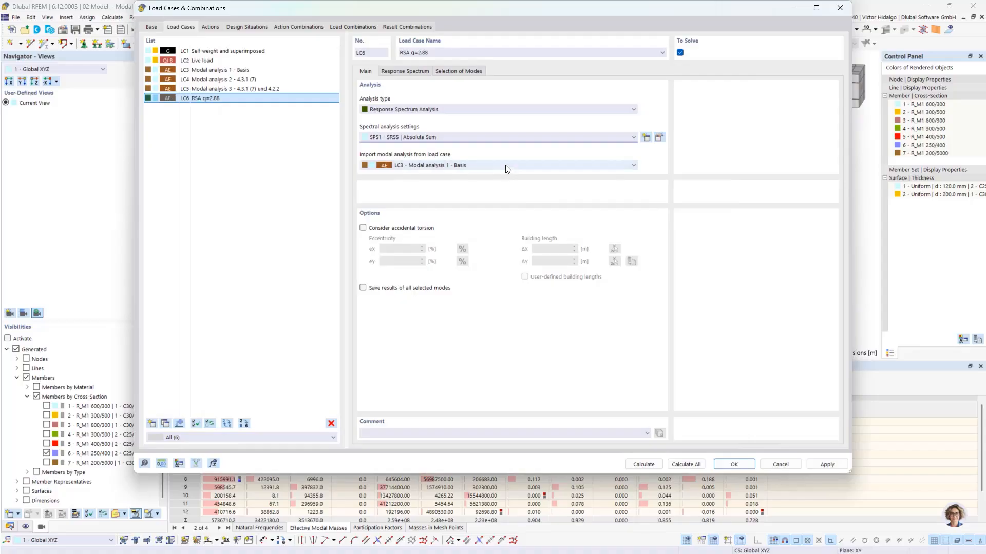
# Import the modal analysis for LC6 from LC5, and consider accidental torsion with 5 % eccentricities and user-defined building lengths
pyautogui.click(444, 167)
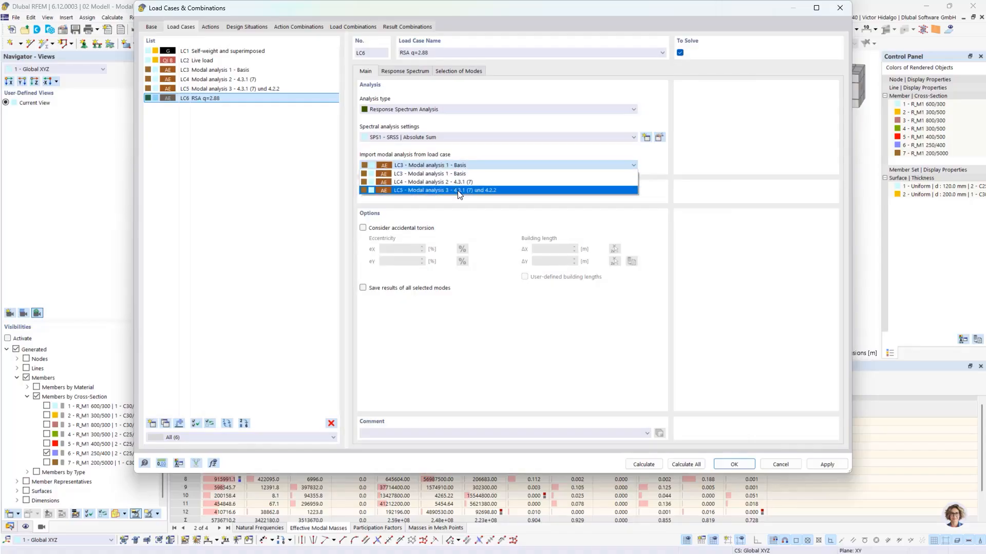
pyautogui.click(401, 190)
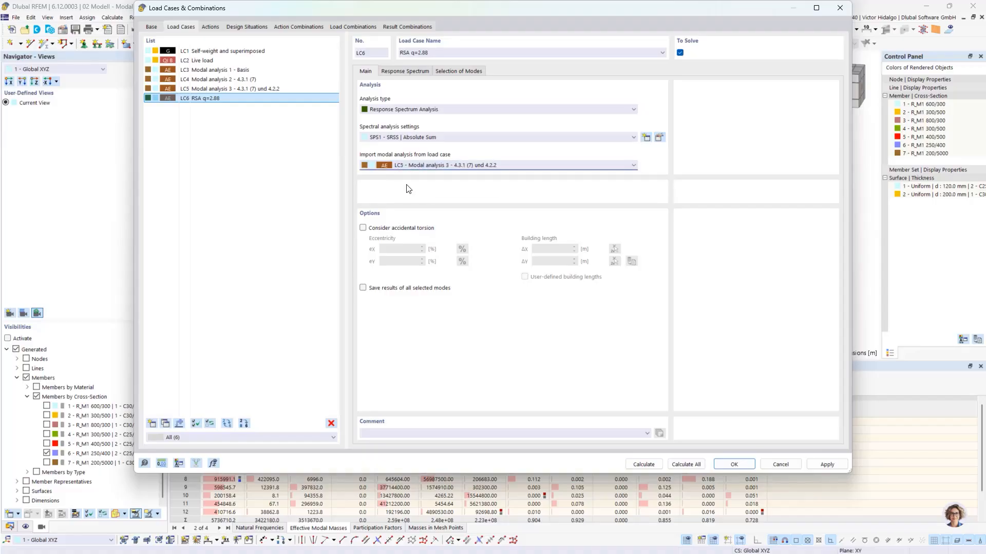
pyautogui.click(386, 229)
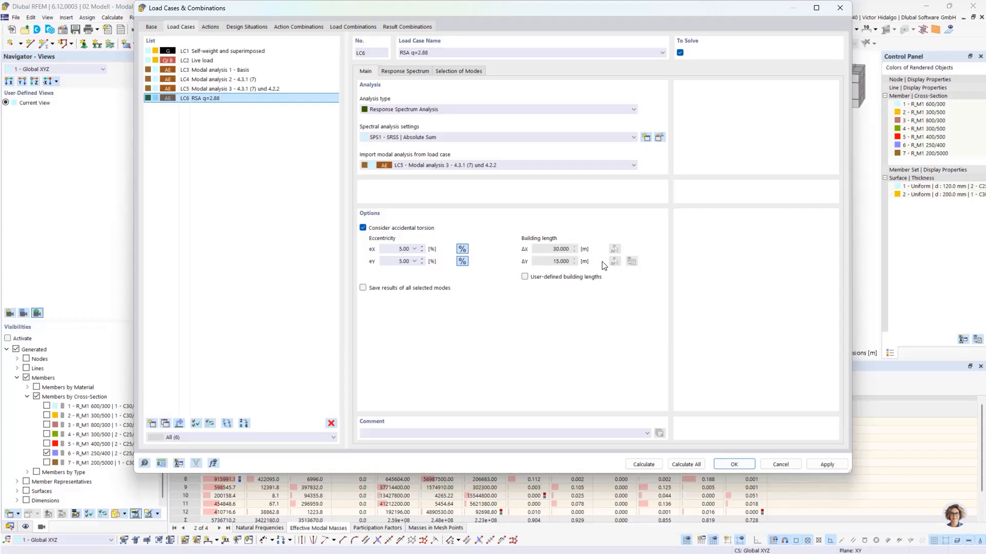
pyautogui.click(567, 280)
pyautogui.click(615, 249)
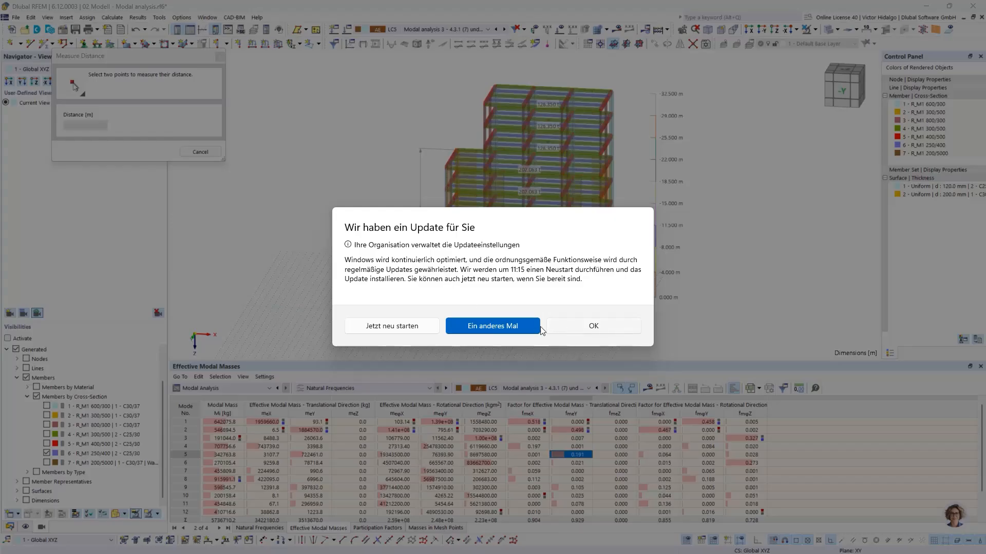
pyautogui.click(494, 327)
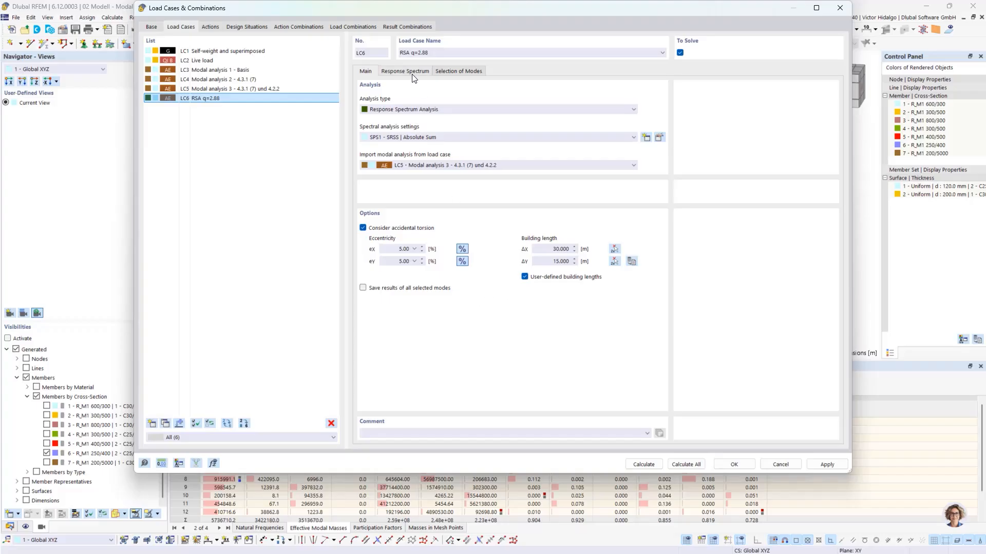
pyautogui.click(524, 277)
pyautogui.click(525, 277)
pyautogui.click(615, 249)
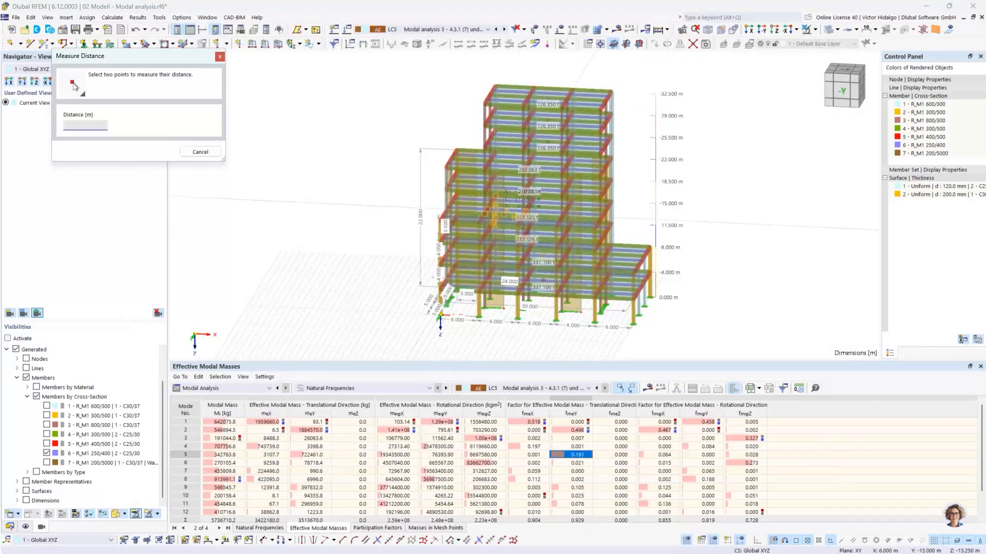
pyautogui.click(205, 152)
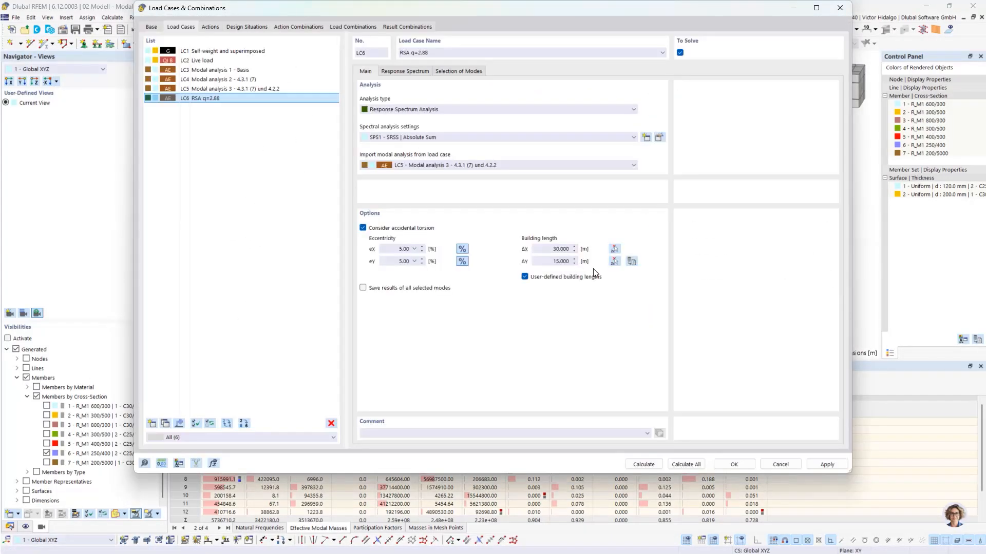
# Assign the response spectrum RS1 according to EN 1998-1 to the X and Y directions of LC6
pyautogui.click(417, 72)
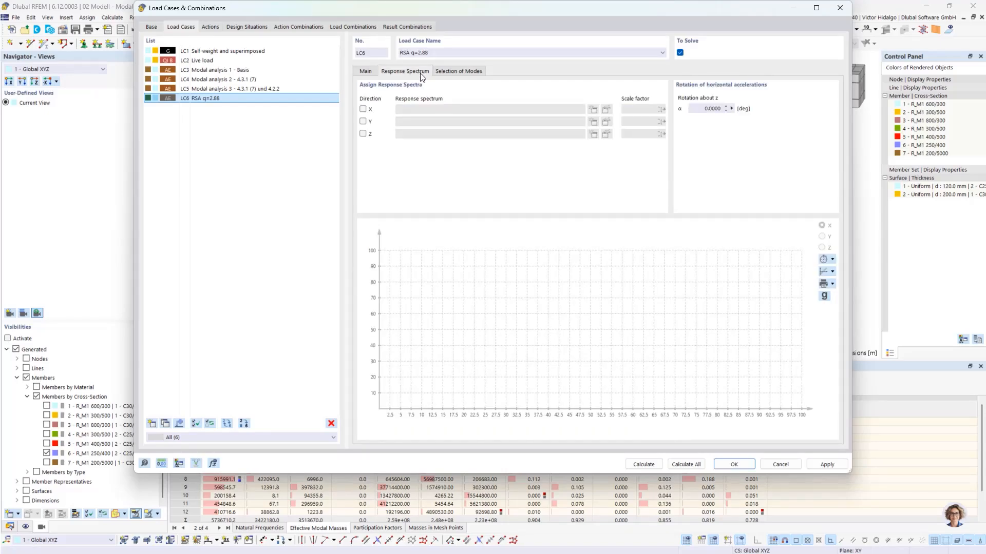
pyautogui.click(364, 109)
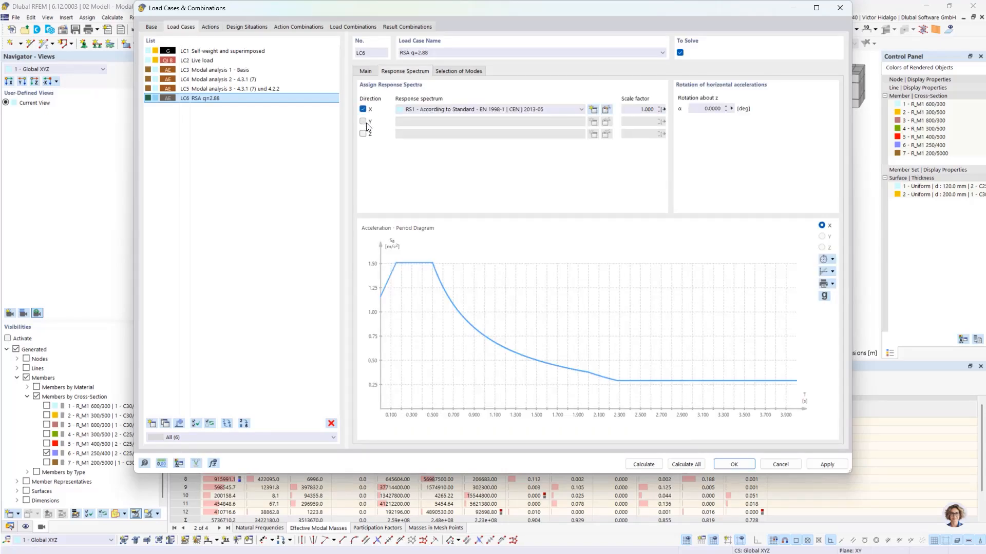
pyautogui.click(364, 122)
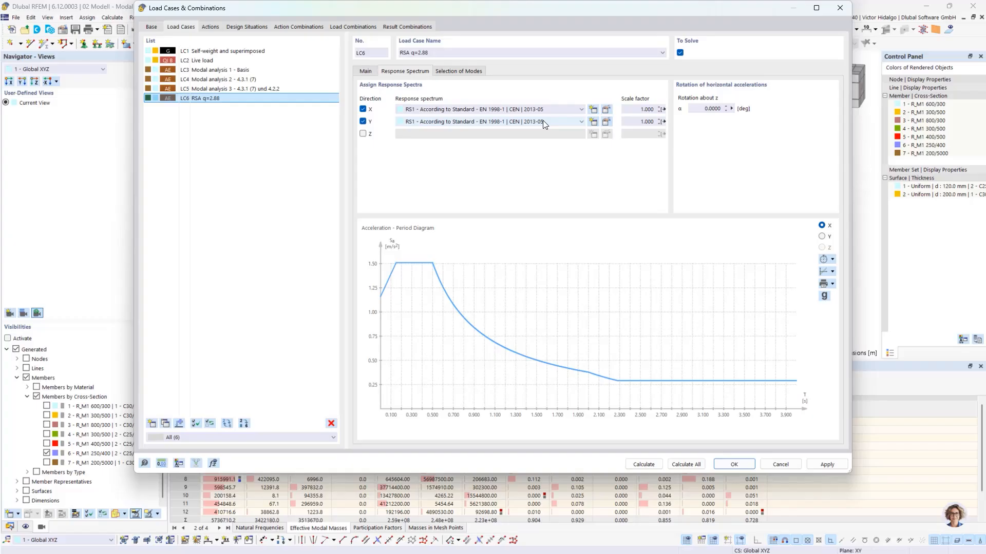
# Check the behaviour factor, ground type and reference peak ground acceleration of response spectrum RS1, keeping its settings
pyautogui.click(606, 109)
pyautogui.click(485, 242)
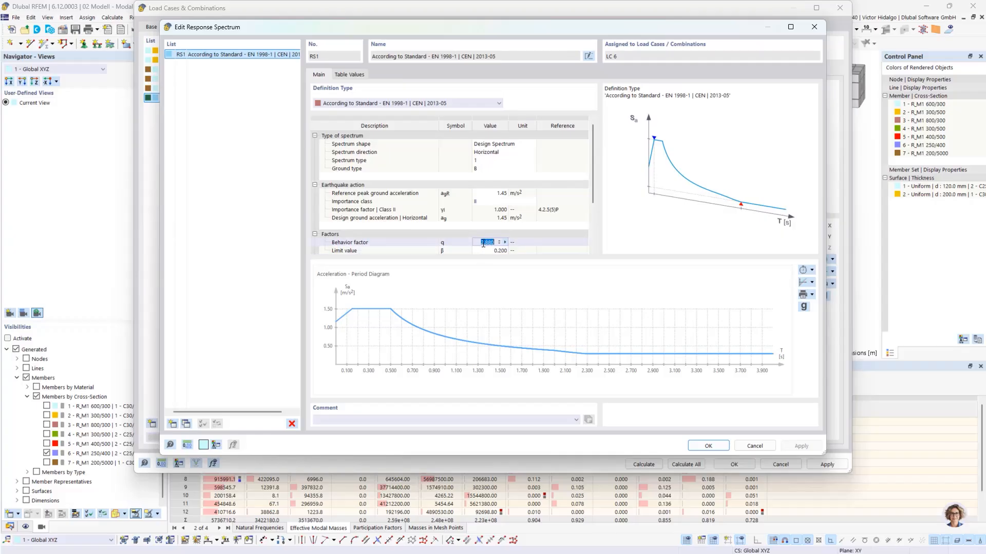
pyautogui.click(481, 243)
pyautogui.click(403, 194)
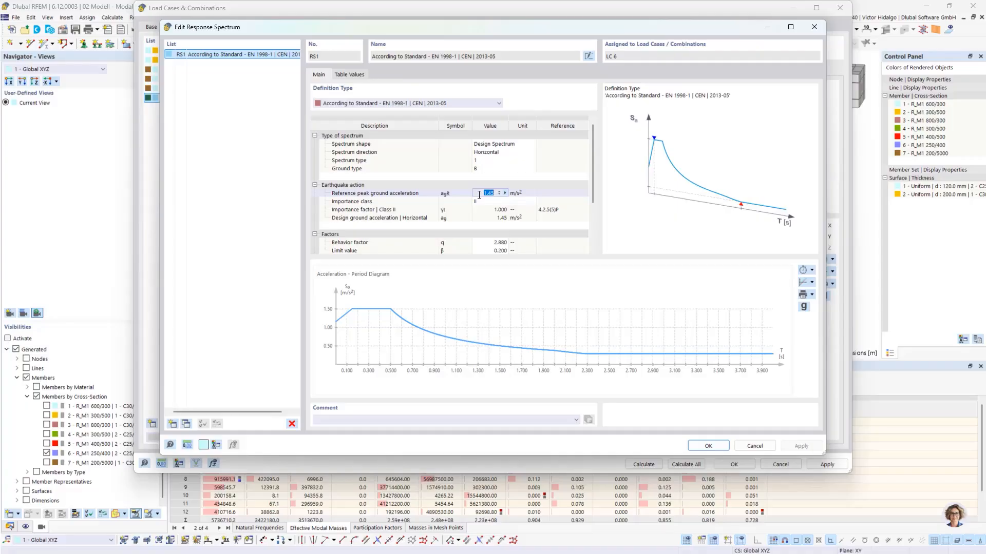
pyautogui.click(498, 168)
pyautogui.click(509, 166)
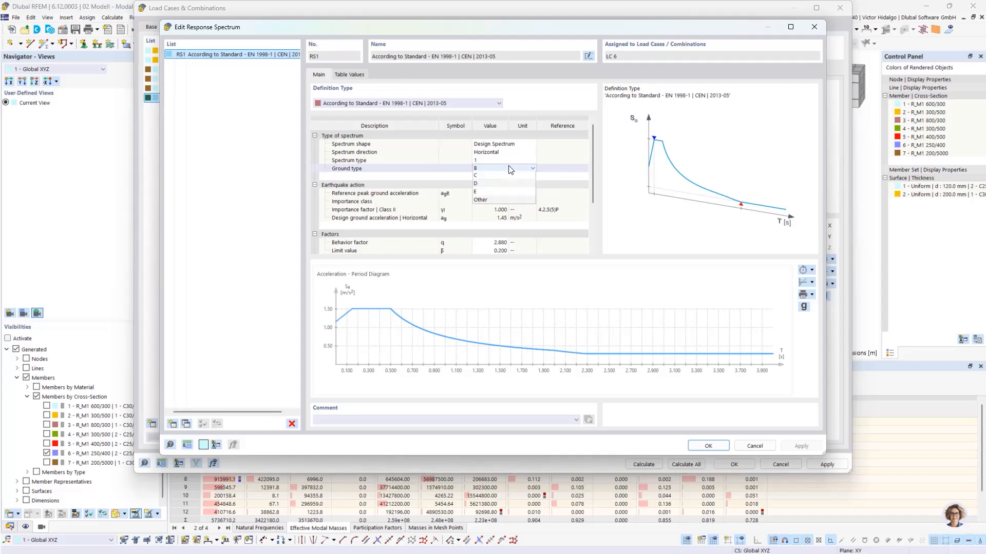
pyautogui.click(511, 168)
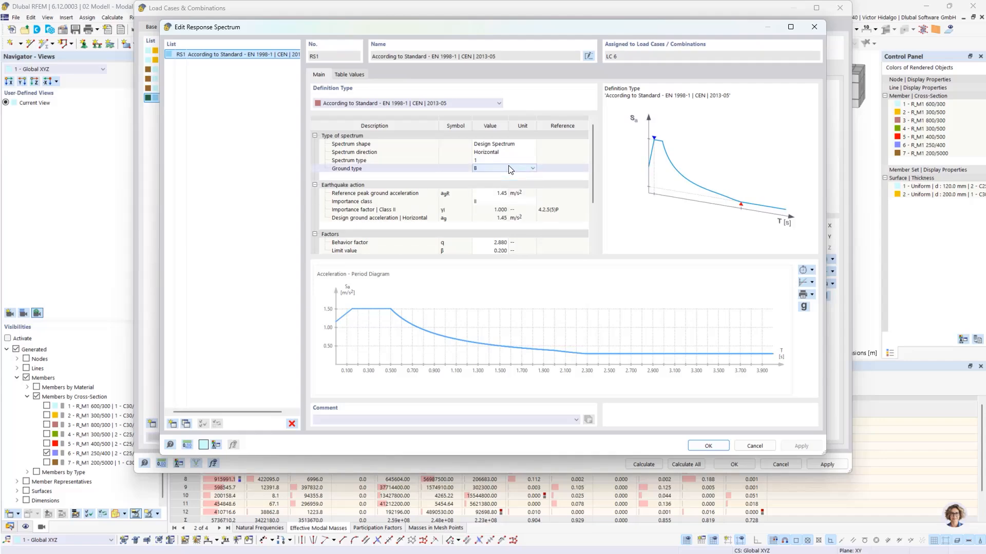
pyautogui.click(490, 193)
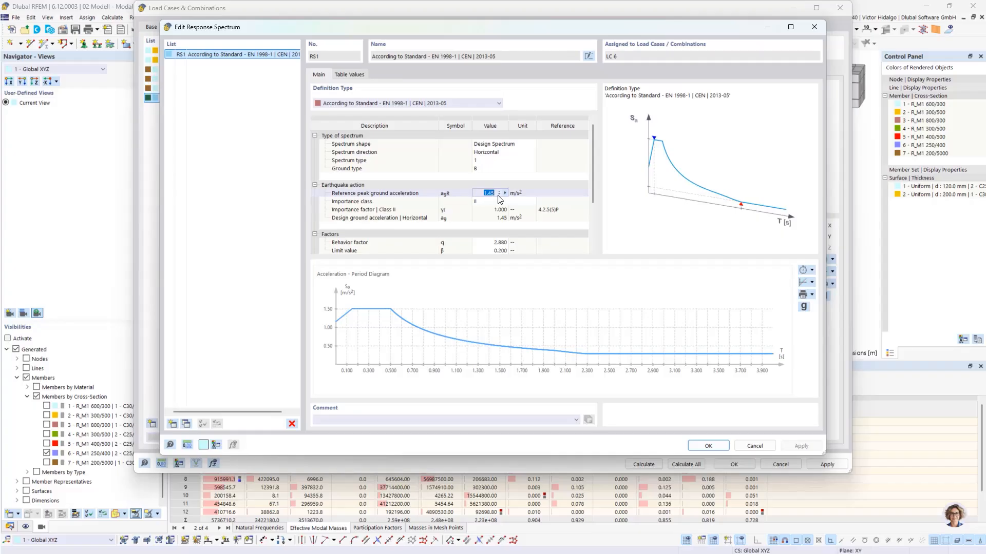
pyautogui.click(484, 193)
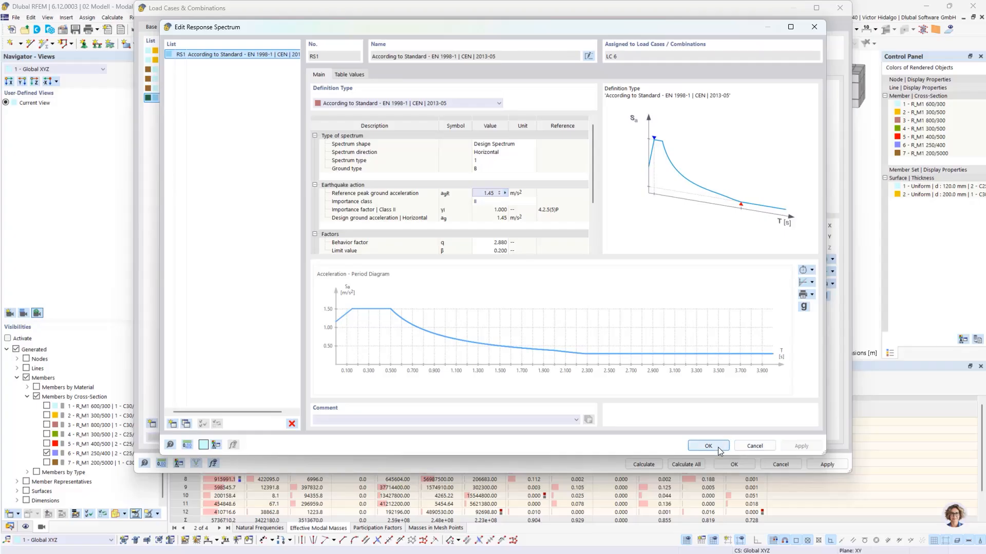
pyautogui.click(708, 446)
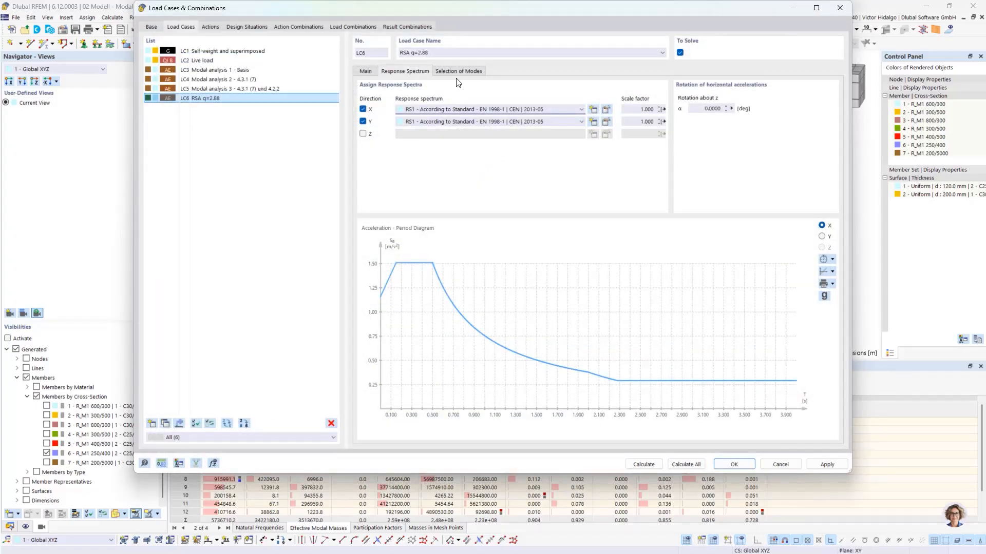
# Copy LC6 as a new load case and check the response spectrum parameters of LC6 without changing them
pyautogui.click(371, 73)
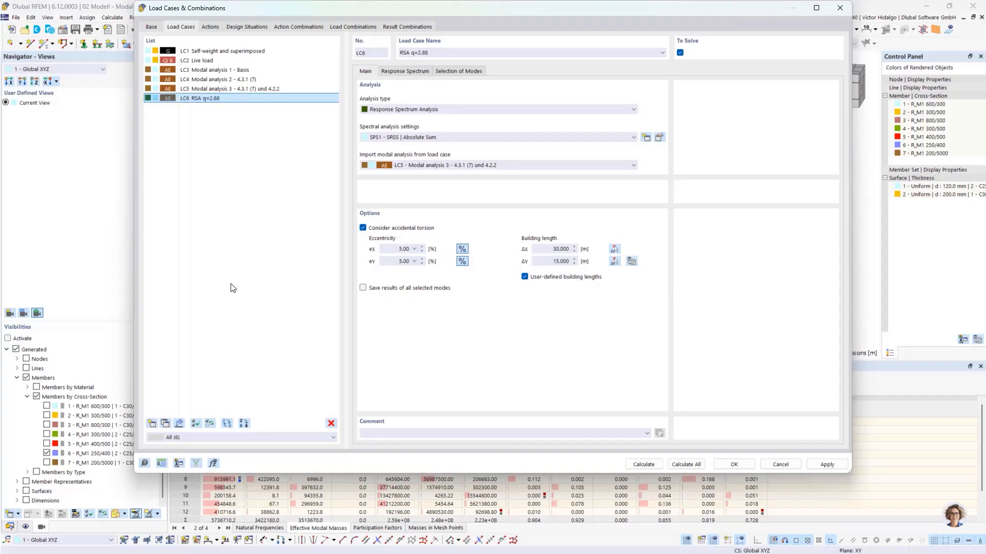
pyautogui.click(166, 424)
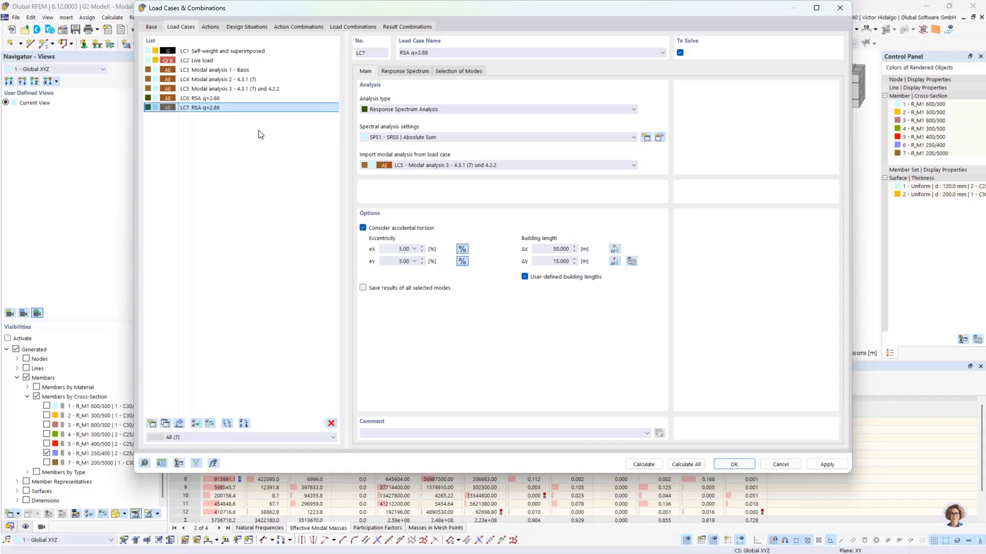
pyautogui.click(254, 97)
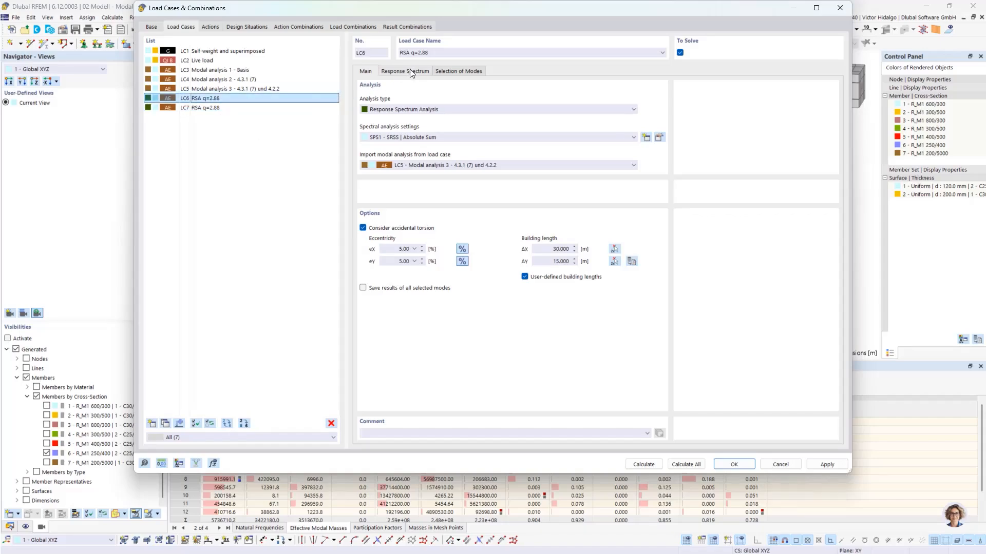
pyautogui.click(408, 71)
pyautogui.click(606, 109)
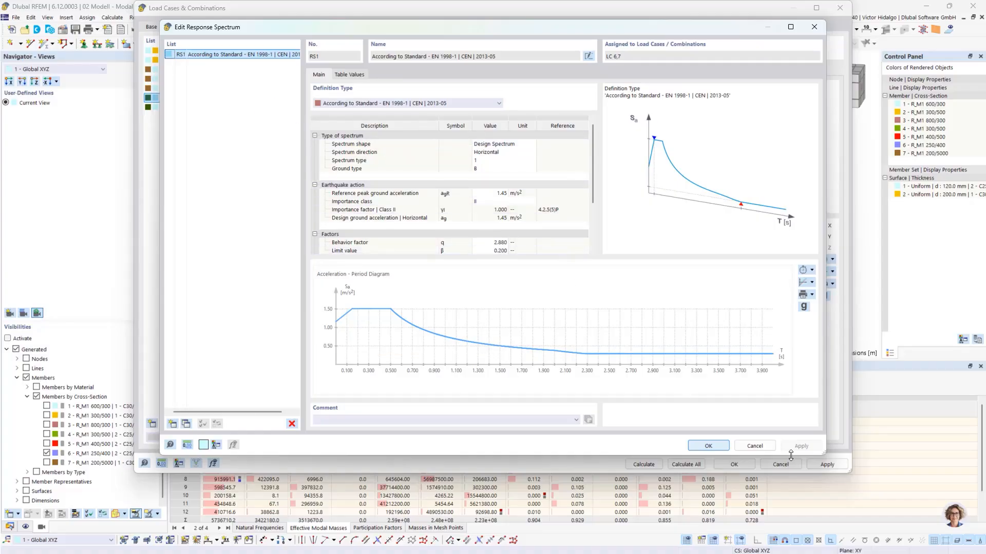
pyautogui.click(754, 446)
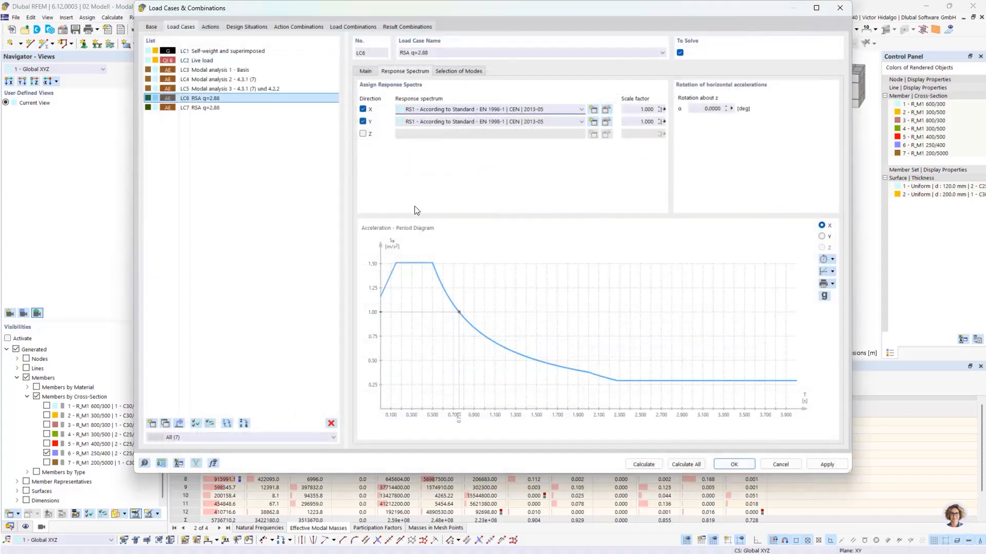
# Rename the copied load case LC7 as RSA q=1.00
pyautogui.click(283, 107)
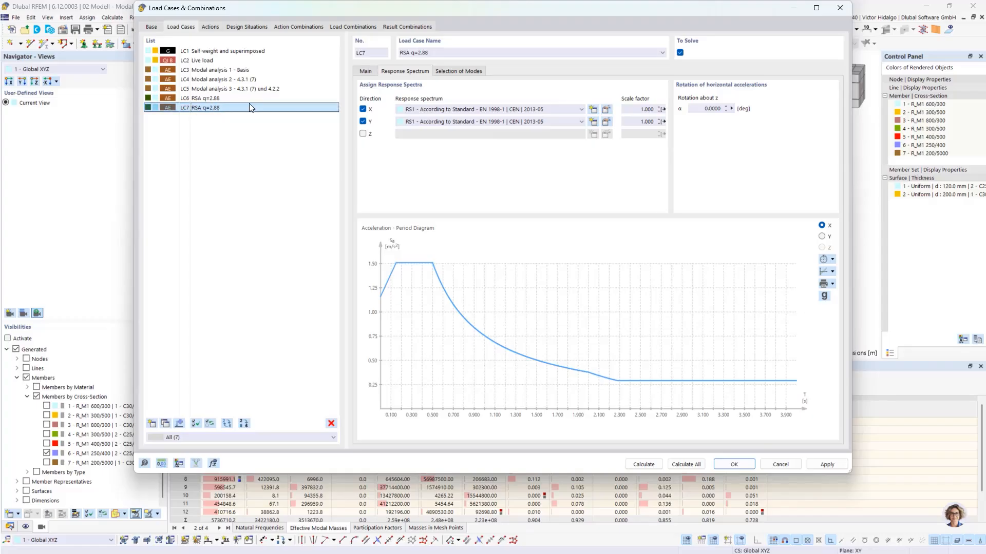
pyautogui.moveTo(428, 53); pyautogui.dragTo(422, 53)
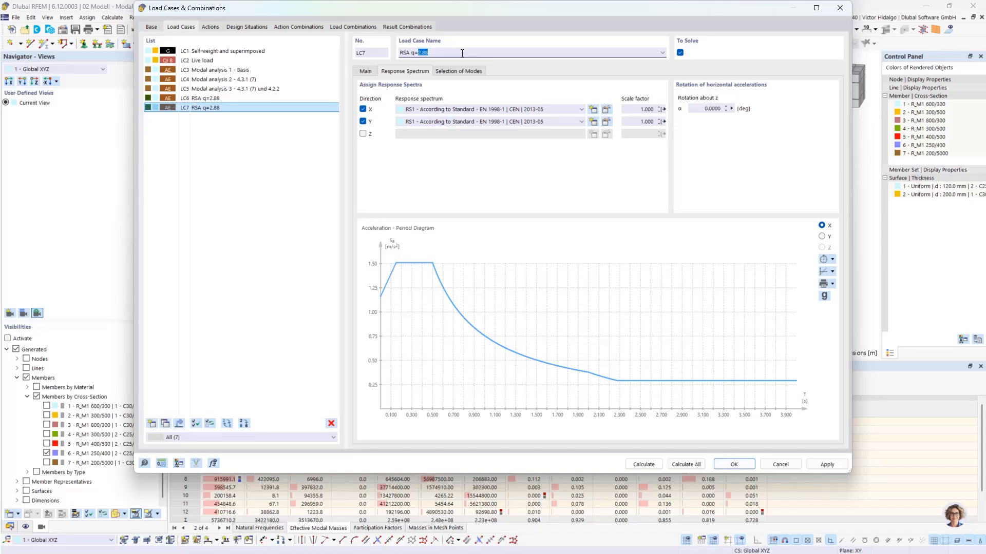
pyautogui.write('1.00')
pyautogui.click(301, 172)
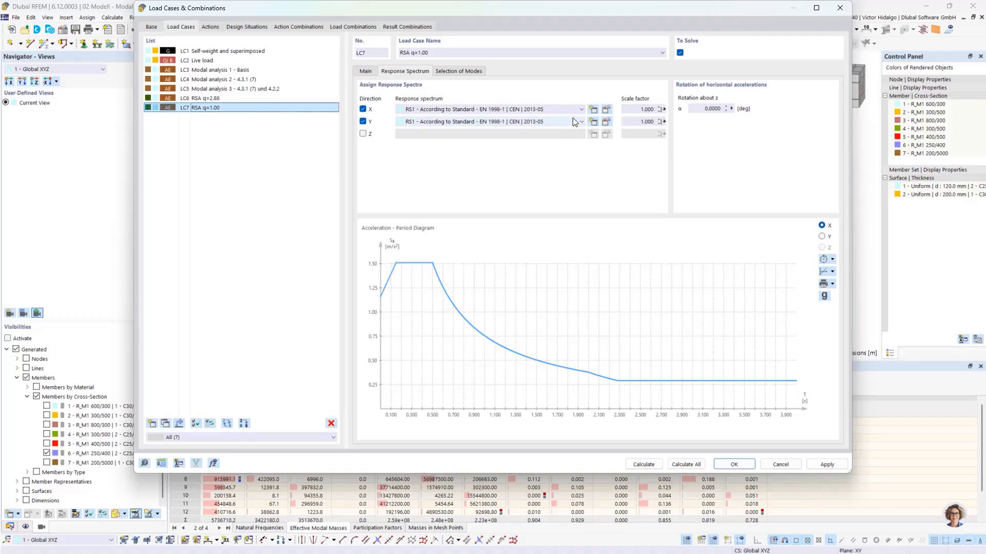
# Set the response spectrum scale factor of LC7 to 2.88 in the X and Y directions and accept the load cases
pyautogui.click(631, 109)
pyautogui.moveTo(639, 109); pyautogui.dragTo(671, 110)
pyautogui.write('2.88')
pyautogui.moveTo(637, 123); pyautogui.dragTo(657, 123)
pyautogui.write('2.88')
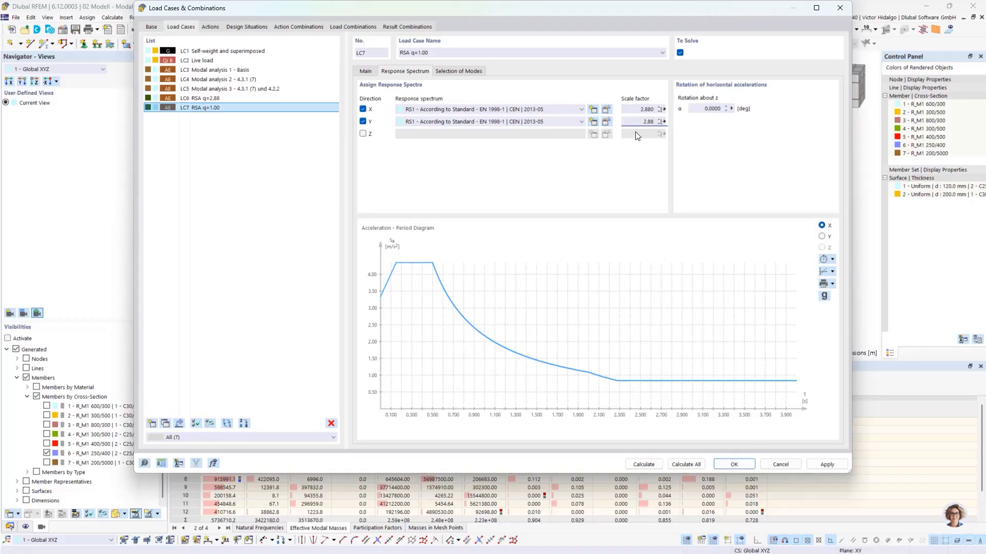
pyautogui.press('Return')
pyautogui.click(833, 466)
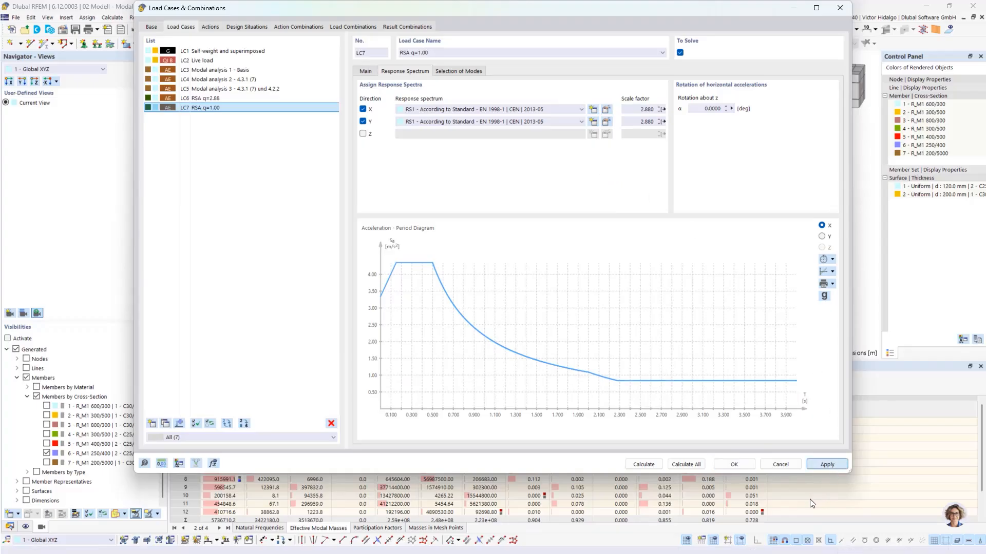
pyautogui.click(734, 463)
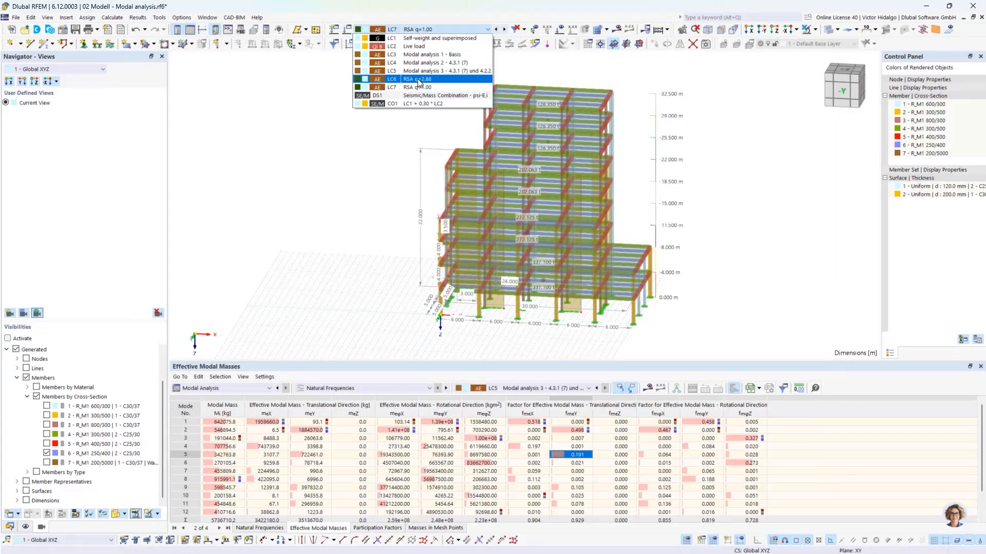
# Make LC6 the current load case, and switch to the presentation to reveal the points on Building Model activation, stories and floor diaphragms
pyautogui.click(418, 80)
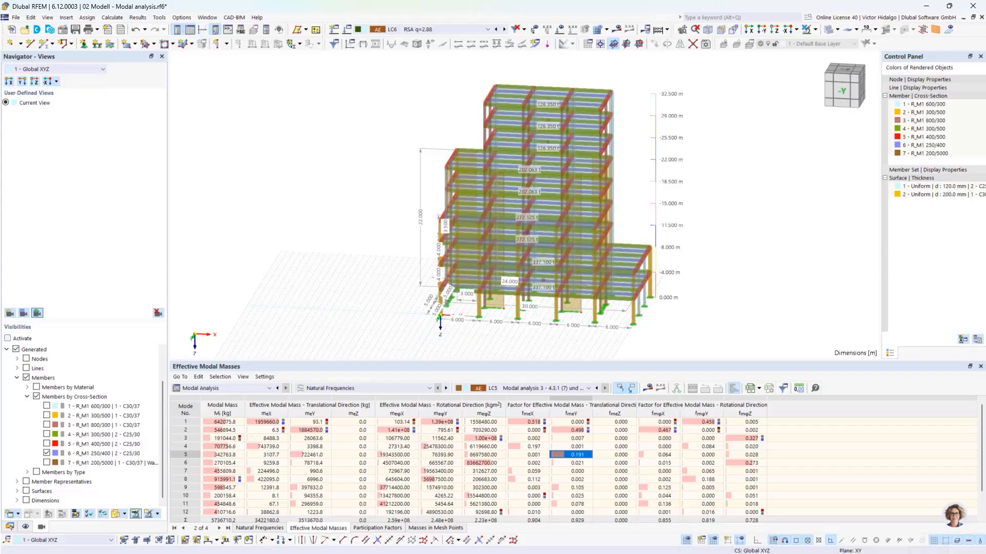
pyautogui.hotkey('alt', 'Tab')
pyautogui.click(570, 342)
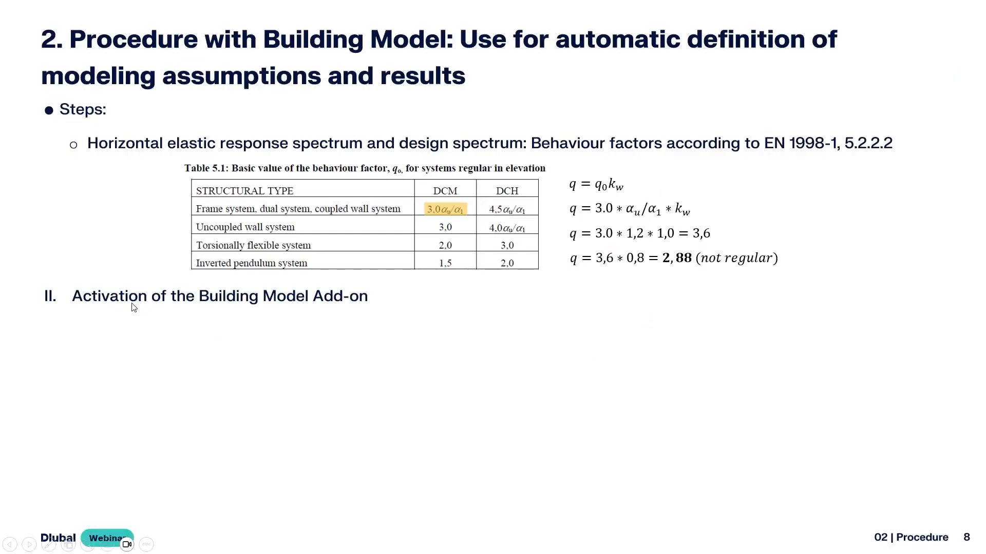
pyautogui.click(358, 300)
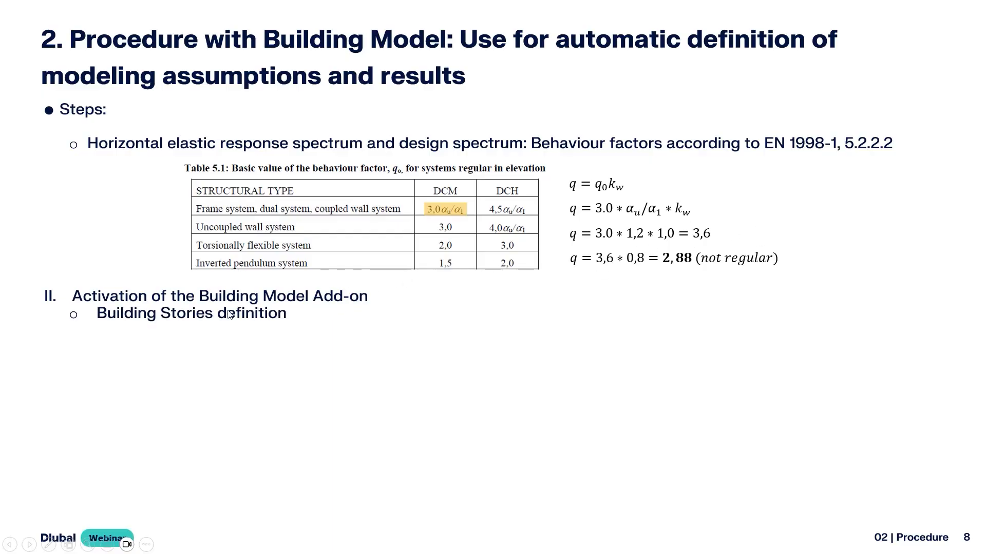
pyautogui.click(276, 329)
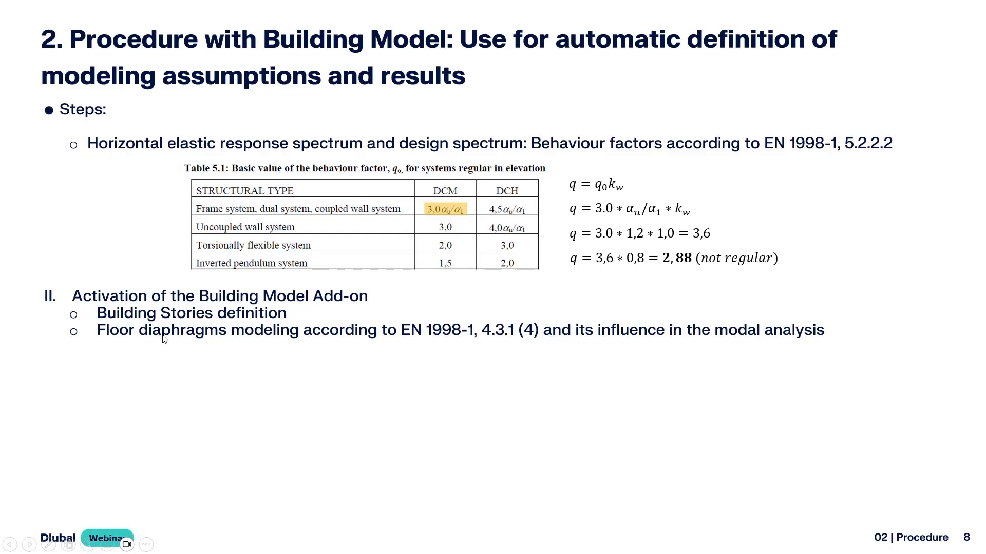
pyautogui.click(275, 350)
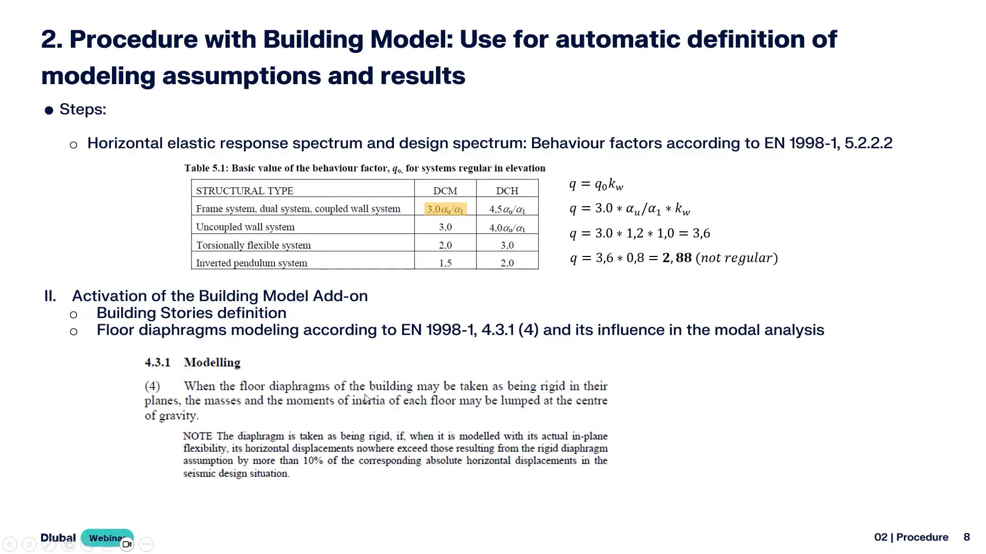
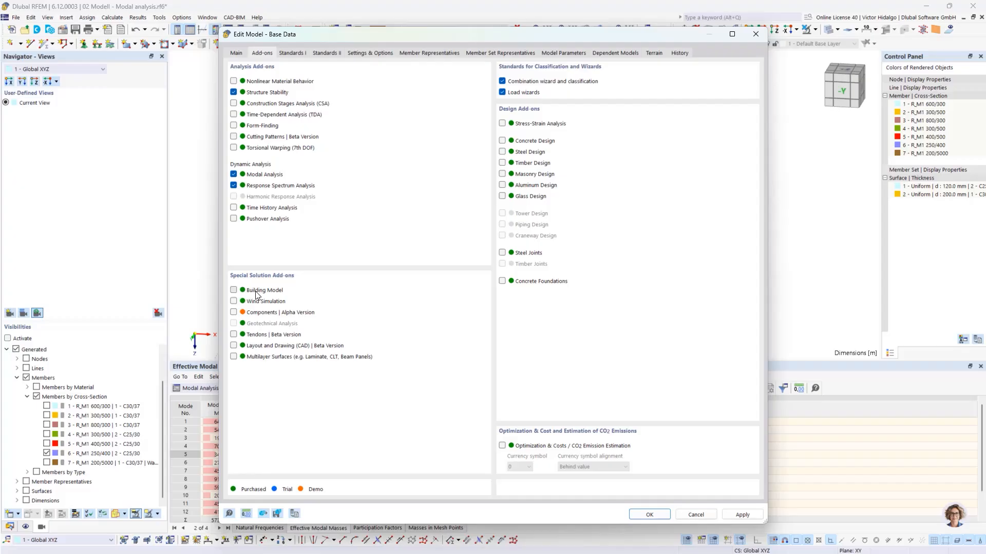
# Activate the Building Model add-on in the base data and locate its Building Stories entry among the model data
pyautogui.click(255, 294)
pyautogui.click(649, 515)
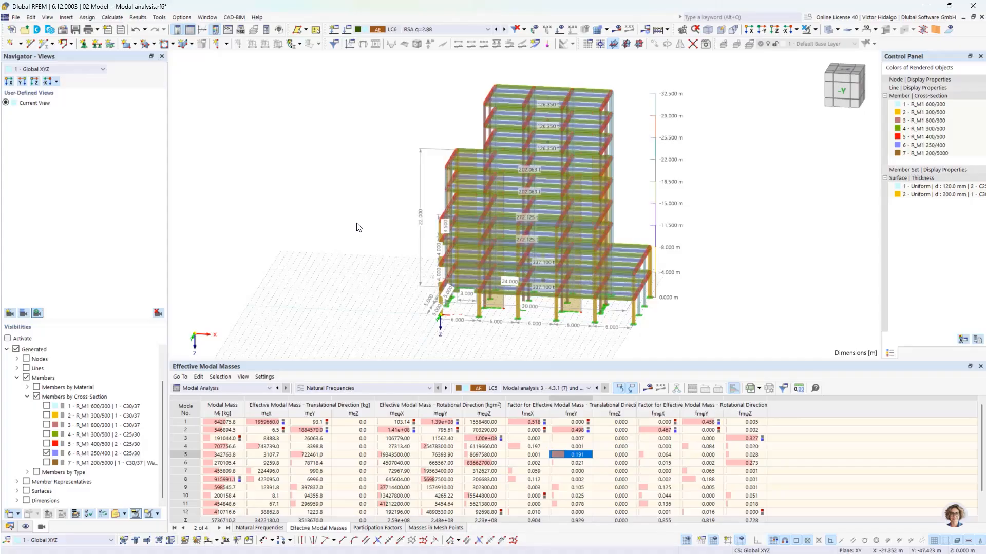
pyautogui.click(10, 527)
pyautogui.scroll(-2, 47, 329)
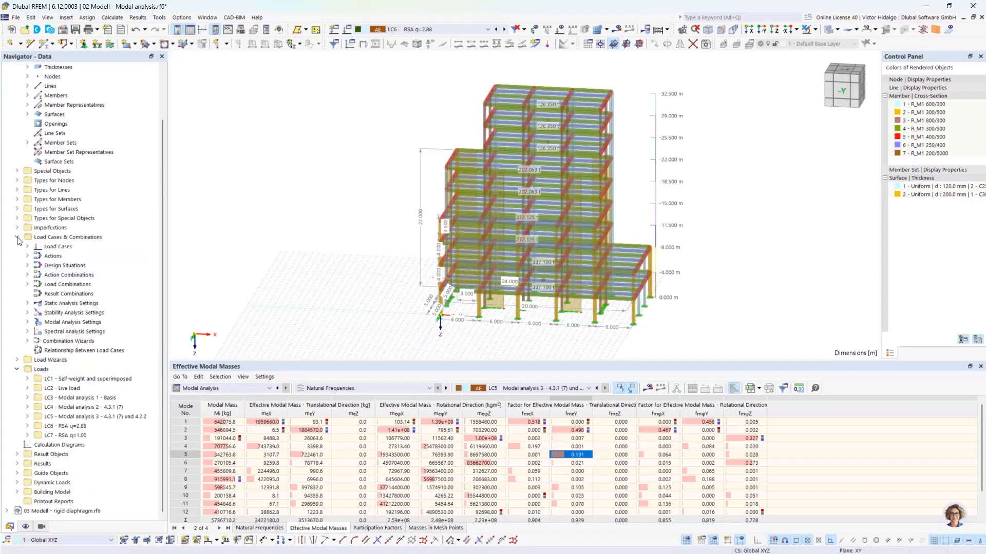
pyautogui.click(17, 237)
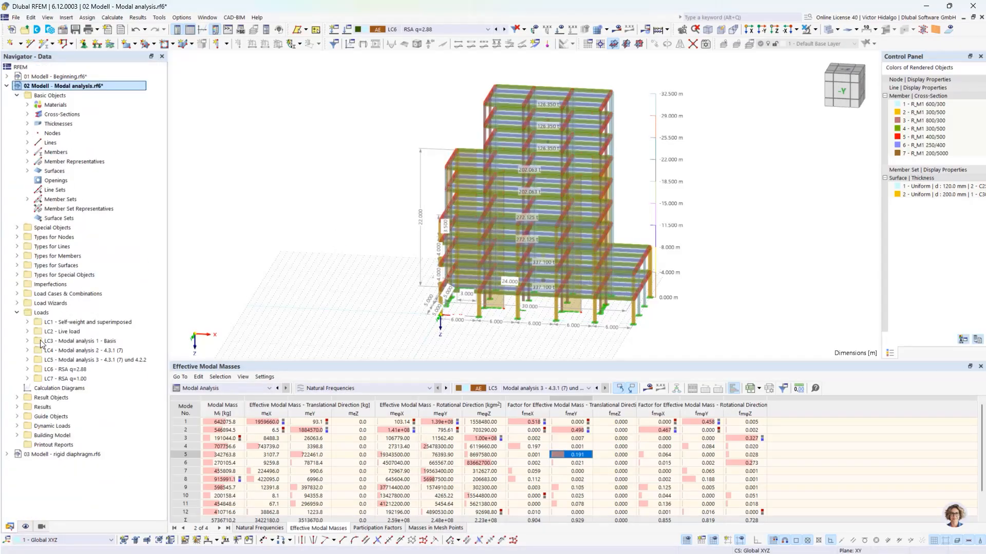
pyautogui.click(17, 436)
pyautogui.click(27, 445)
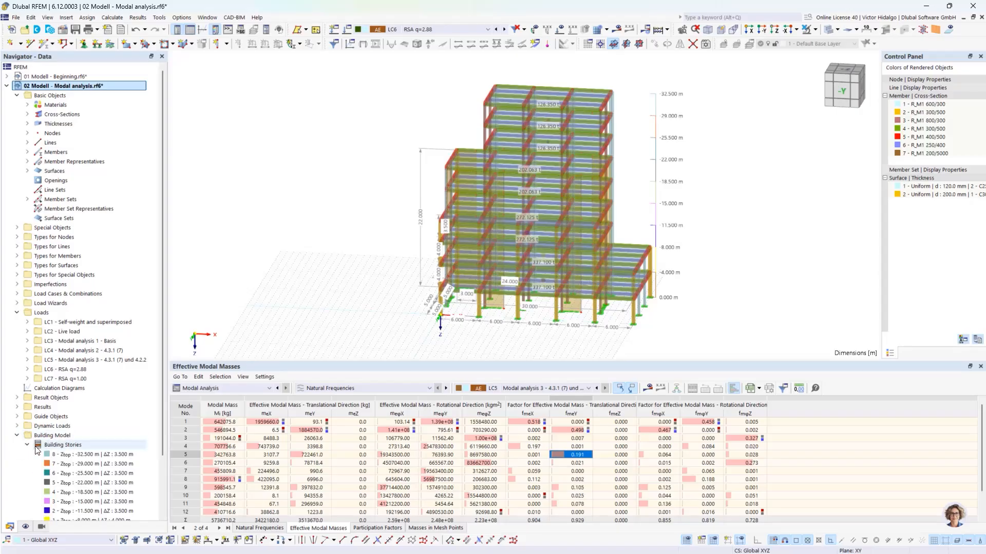
pyautogui.click(27, 445)
pyautogui.click(50, 436)
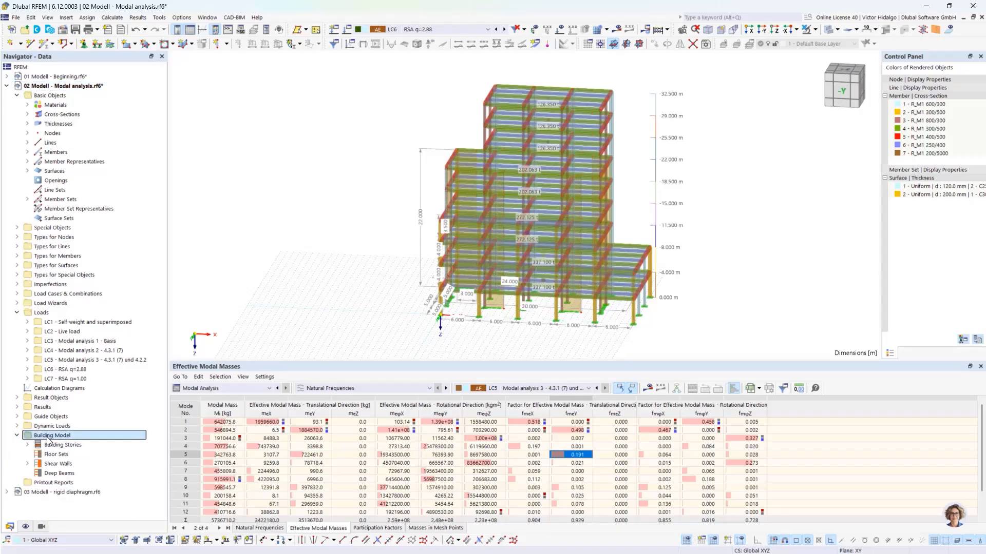
# Delete all existing building stories, 0 through 8, from the Building Model and accept the emptied list
pyautogui.rightClick(74, 442)
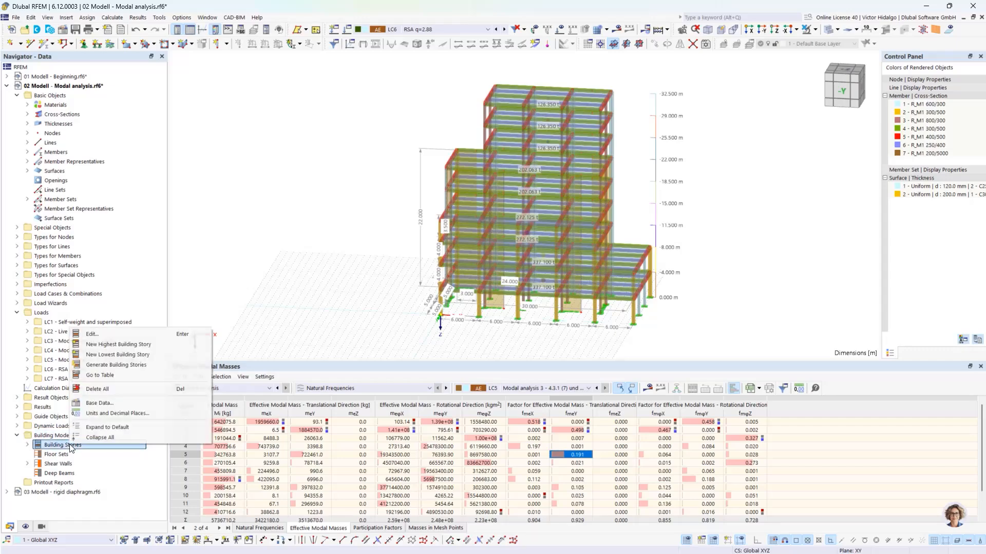
pyautogui.click(119, 334)
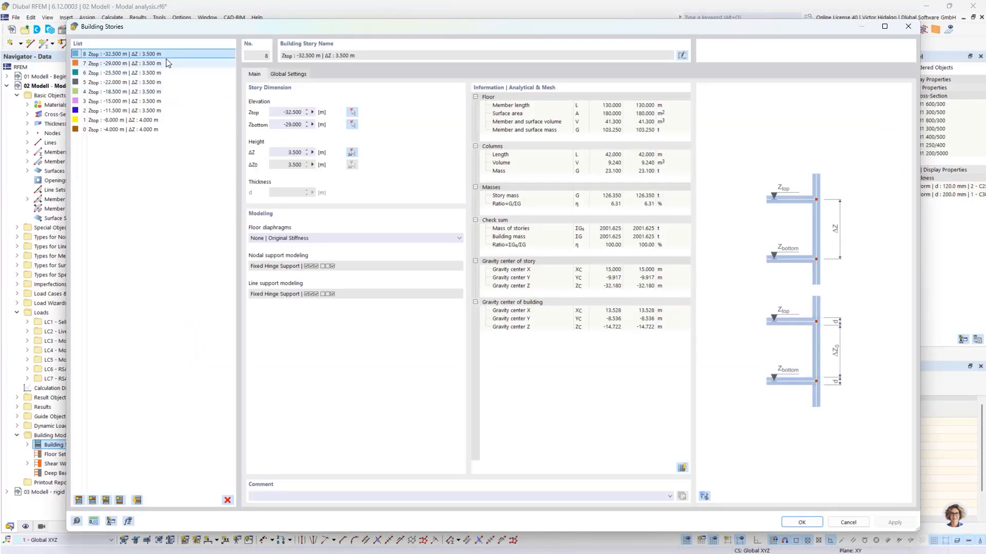
pyautogui.click(154, 129)
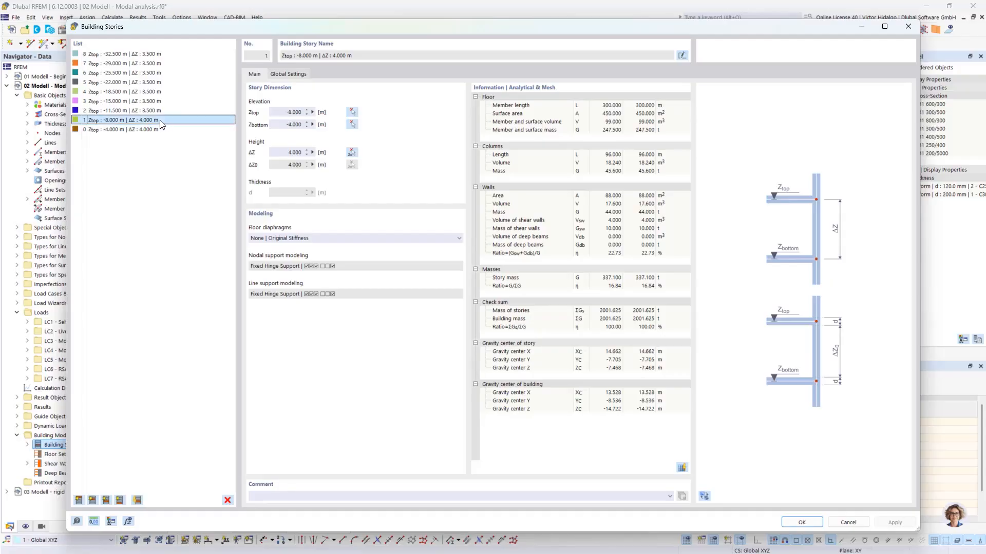
pyautogui.keyDown('shift'); pyautogui.click(174, 55); pyautogui.keyUp('shift')
pyautogui.click(228, 501)
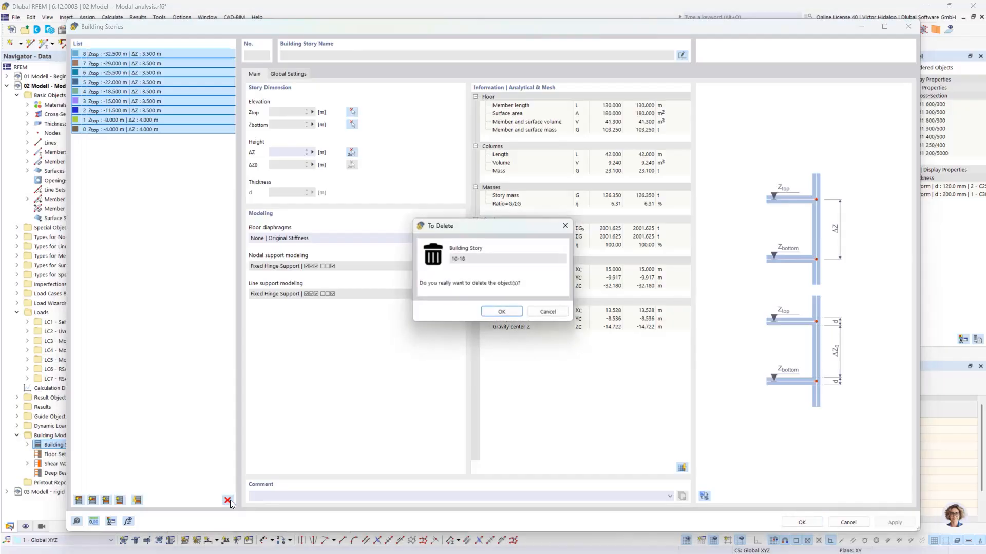
pyautogui.click(502, 312)
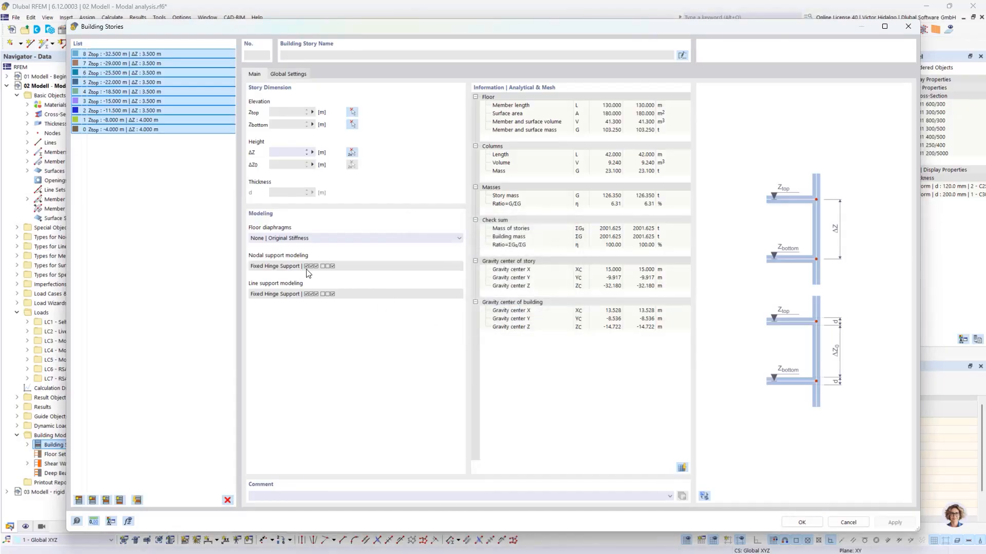
pyautogui.click(802, 522)
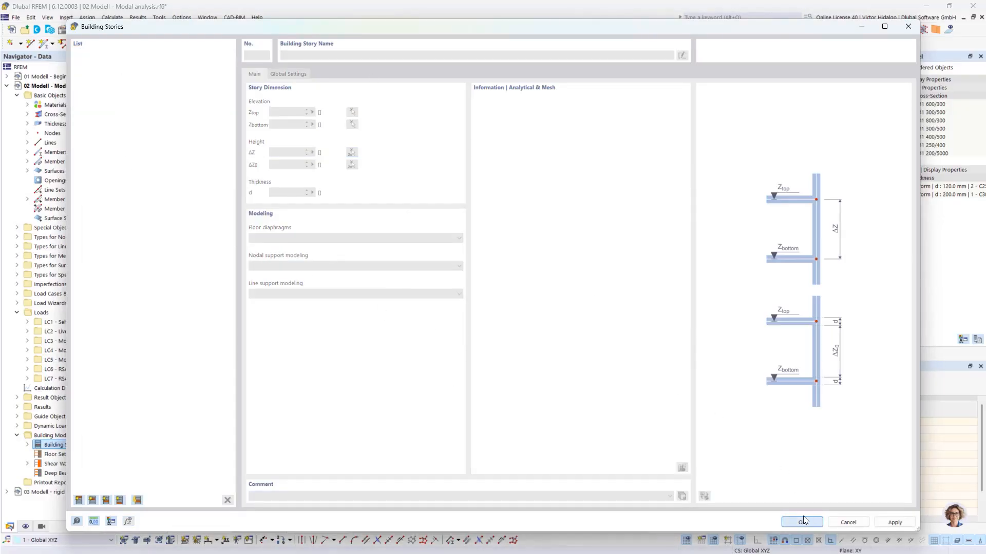
# Generate the building stories automatically from the model and expand their list in the model data
pyautogui.keyDown('ctrl'); pyautogui.moveTo(659, 294); pyautogui.dragTo(662, 301, button='middle'); pyautogui.keyUp('ctrl')
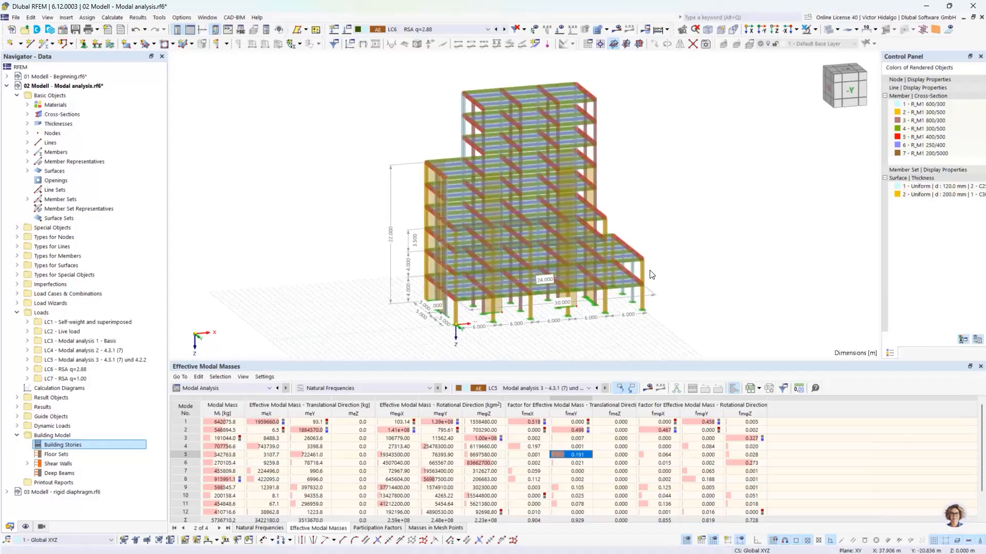
pyautogui.scroll(2, 652, 275)
pyautogui.keyDown('ctrl'); pyautogui.moveTo(645, 244); pyautogui.dragTo(653, 260, button='middle'); pyautogui.keyUp('ctrl')
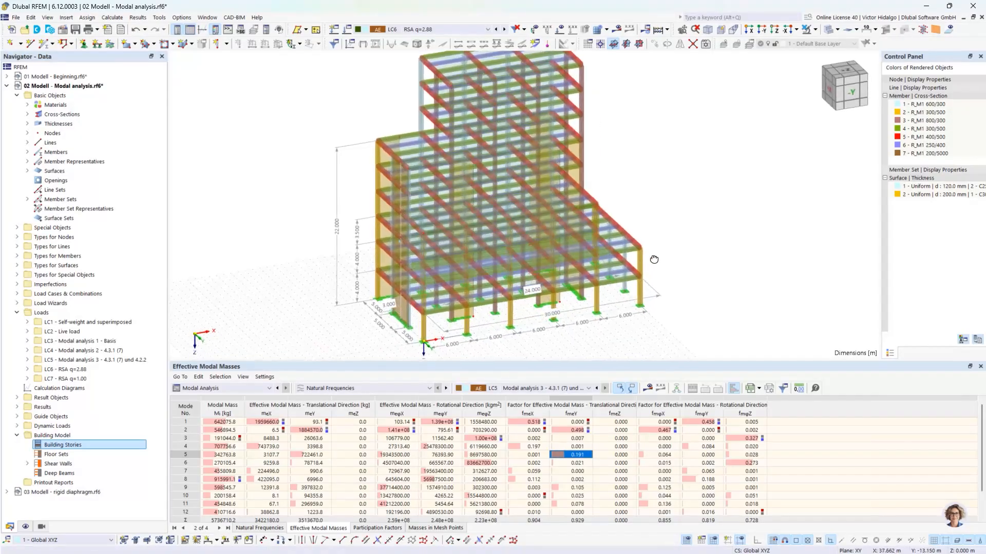
pyautogui.rightClick(118, 446)
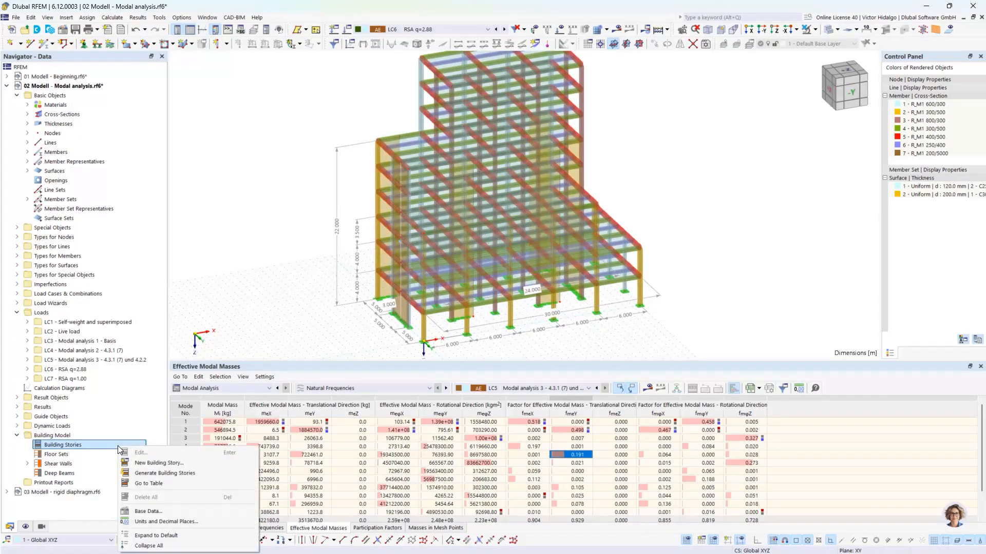
pyautogui.click(189, 478)
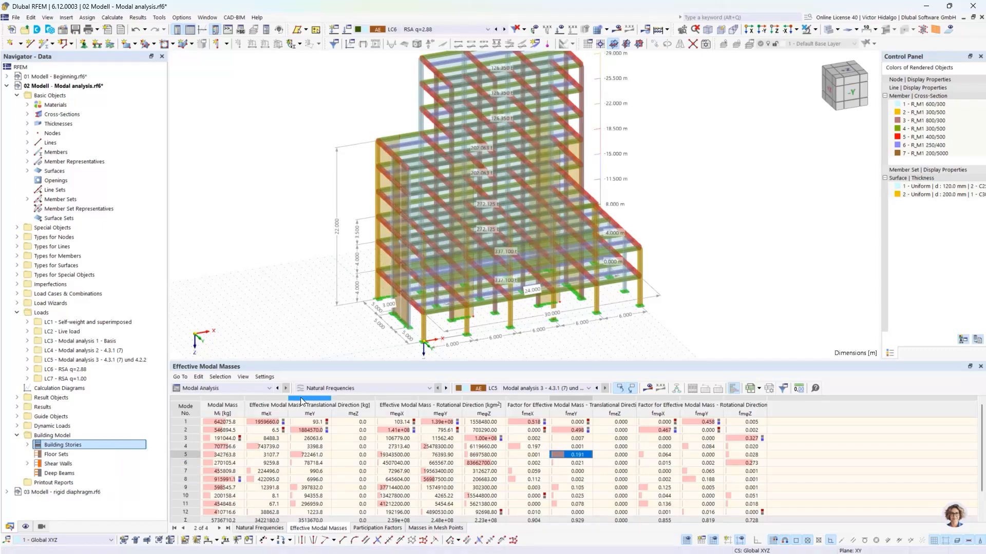
pyautogui.click(27, 445)
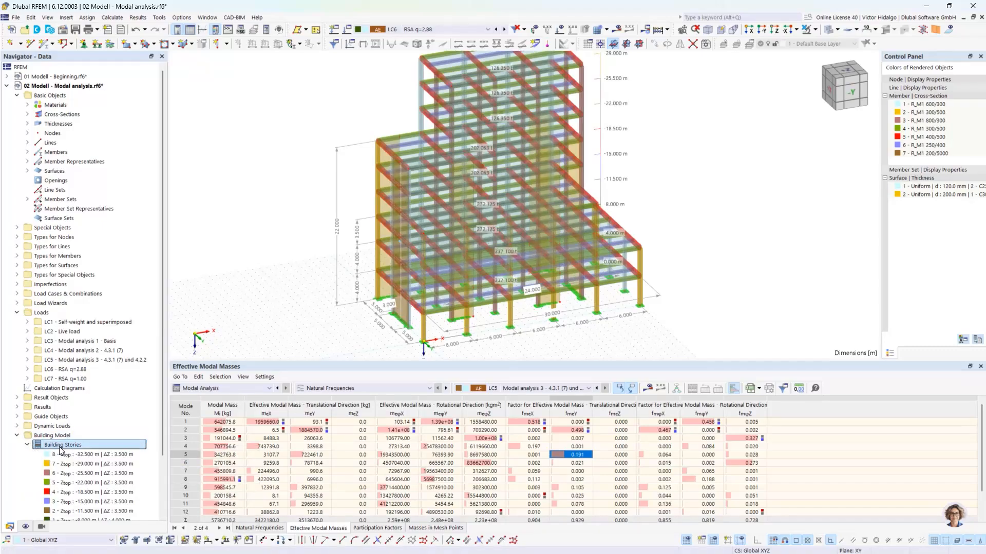
# Open the generated building stories for editing and inspect the dimensions and masses of the lowest story, number 0
pyautogui.rightClick(60, 447)
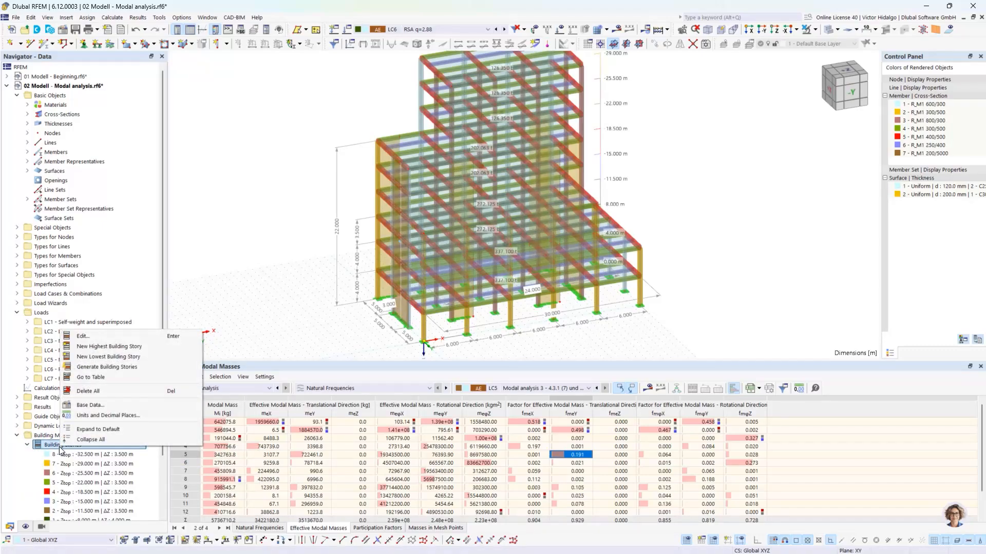
pyautogui.click(118, 336)
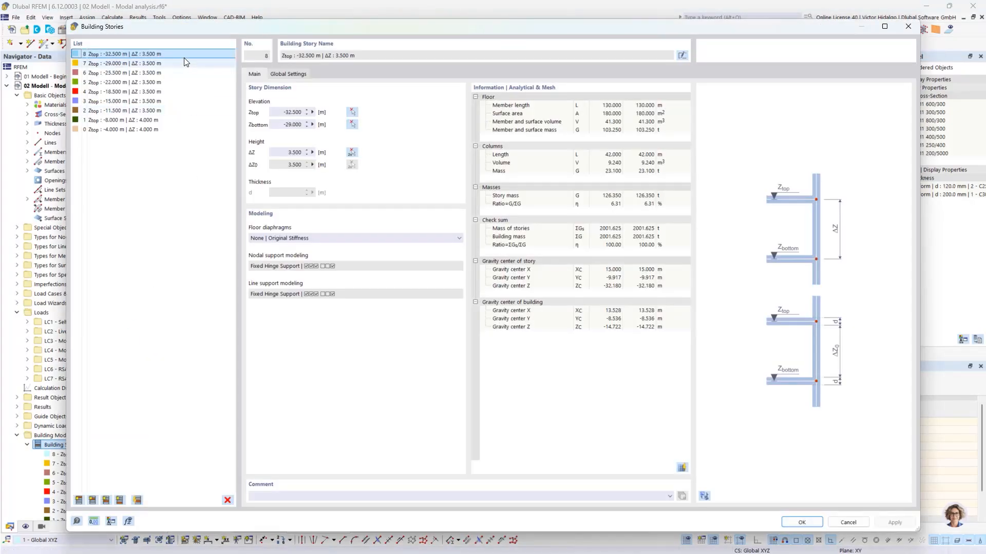
pyautogui.click(171, 129)
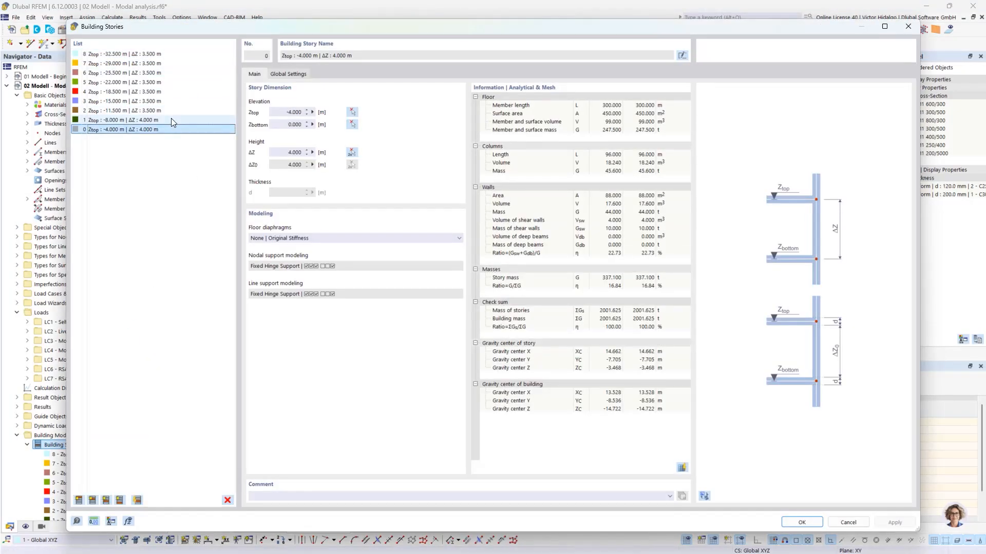
# Review the dimensions, masses and gravity centres of building stories 1, 2 and 3
pyautogui.click(171, 120)
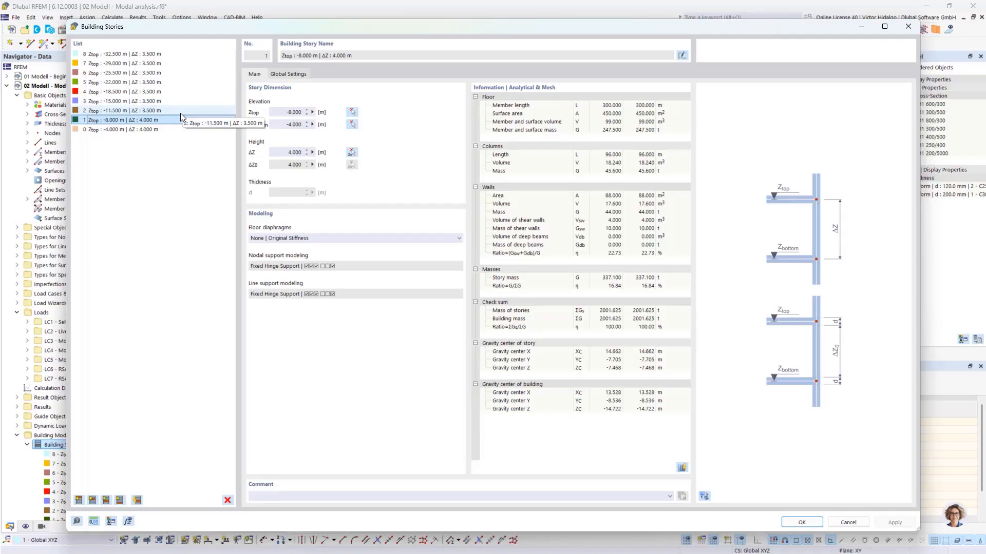
pyautogui.click(180, 112)
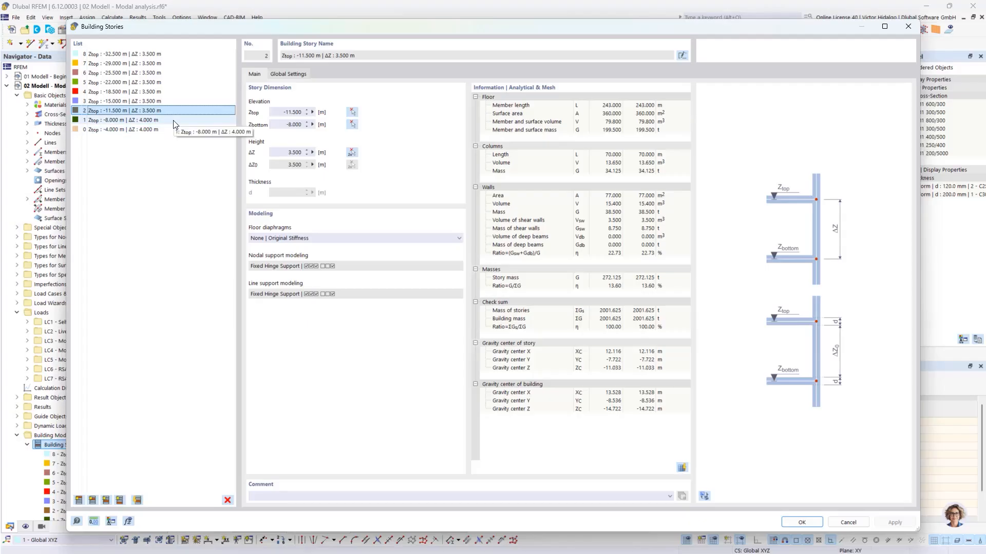
pyautogui.click(172, 100)
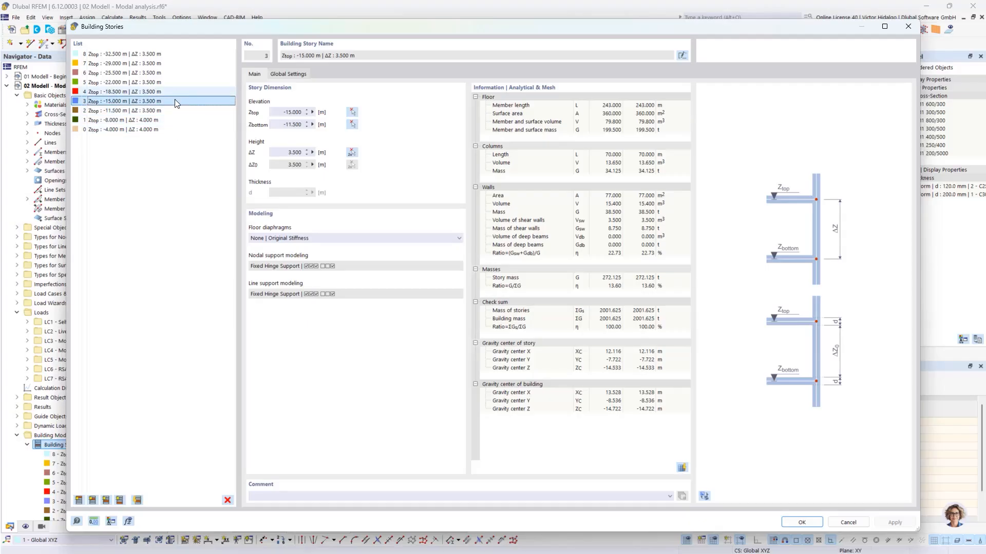
# Select building stories 8 through 0, set their floor diaphragms to None | Original Stiffness, and accept the settings
pyautogui.click(176, 56)
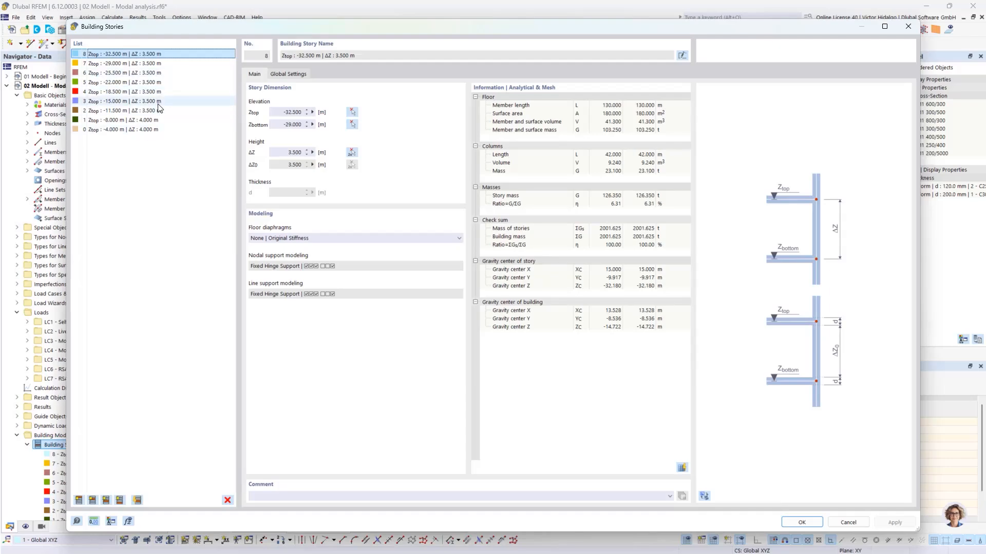
pyautogui.keyDown('shift'); pyautogui.click(174, 132); pyautogui.keyUp('shift')
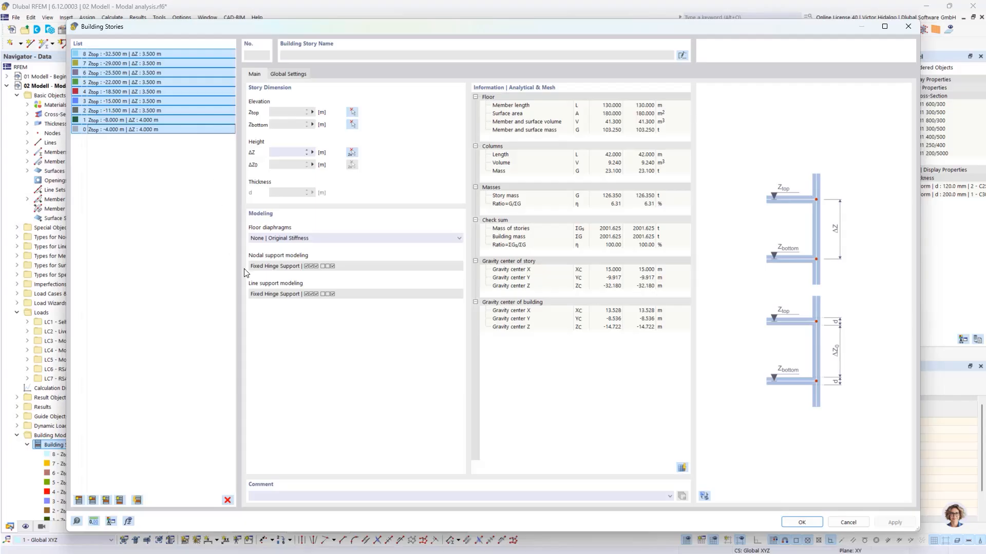
pyautogui.click(319, 237)
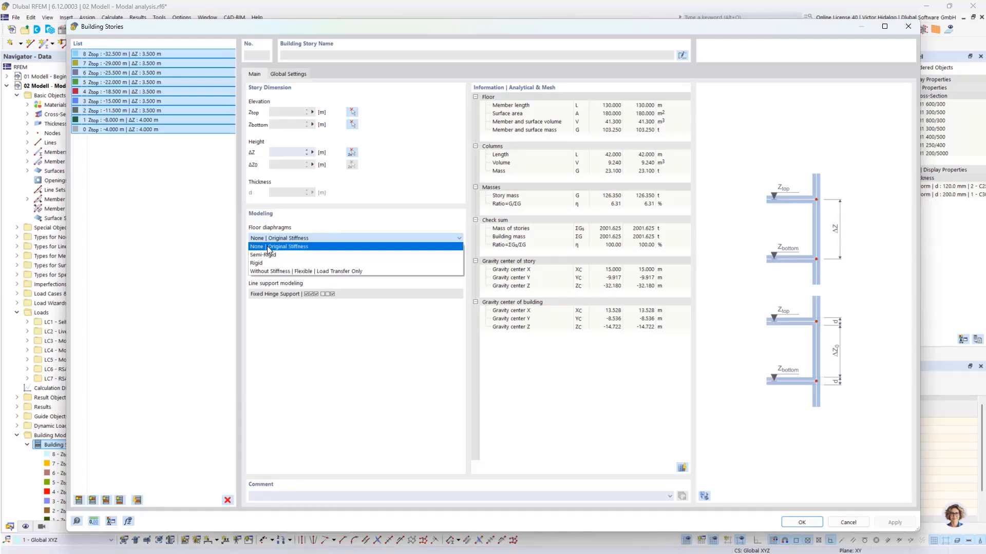
pyautogui.click(301, 248)
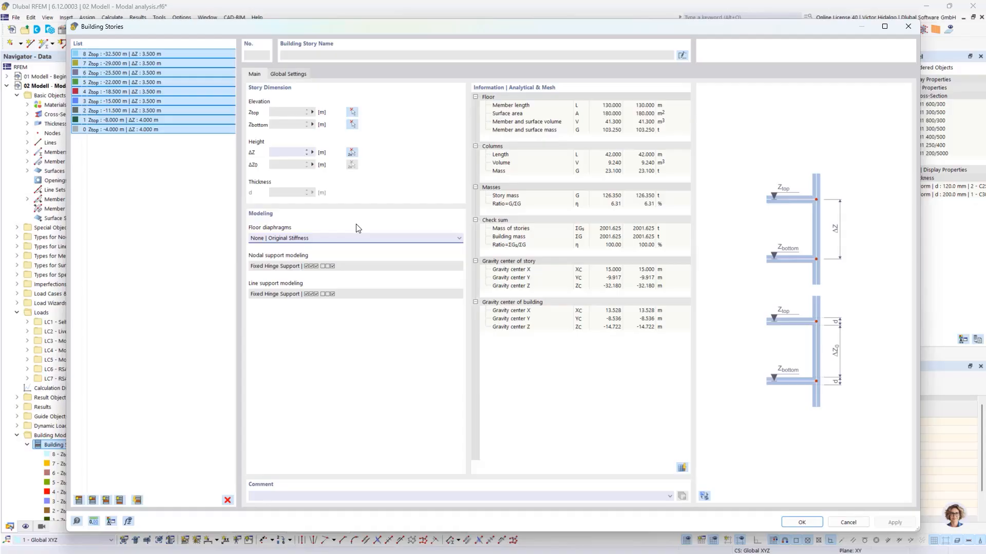
pyautogui.click(352, 238)
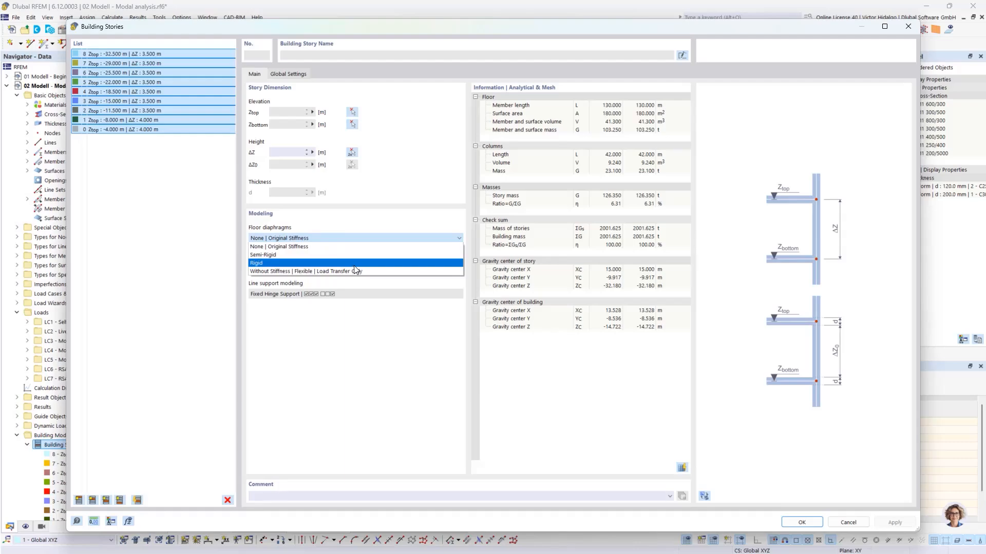
pyautogui.click(374, 247)
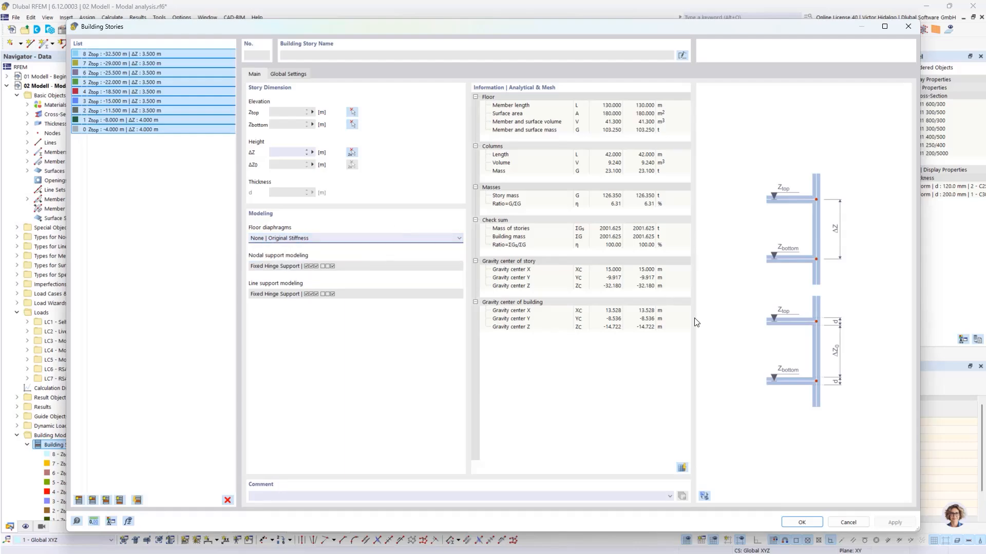
pyautogui.click(804, 523)
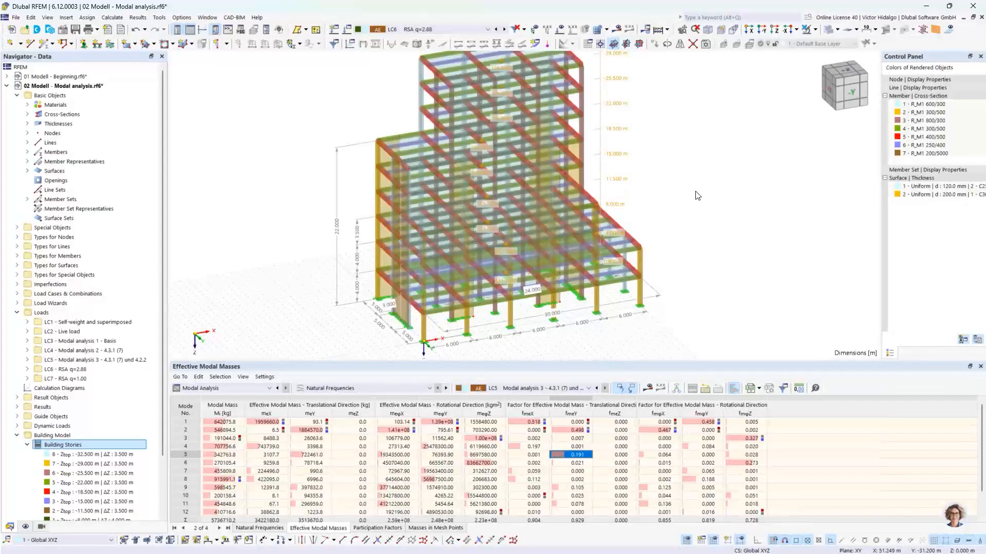
# Display the spectral analysis displacements for load case LC6 - RSA q=2.88
pyautogui.click(434, 31)
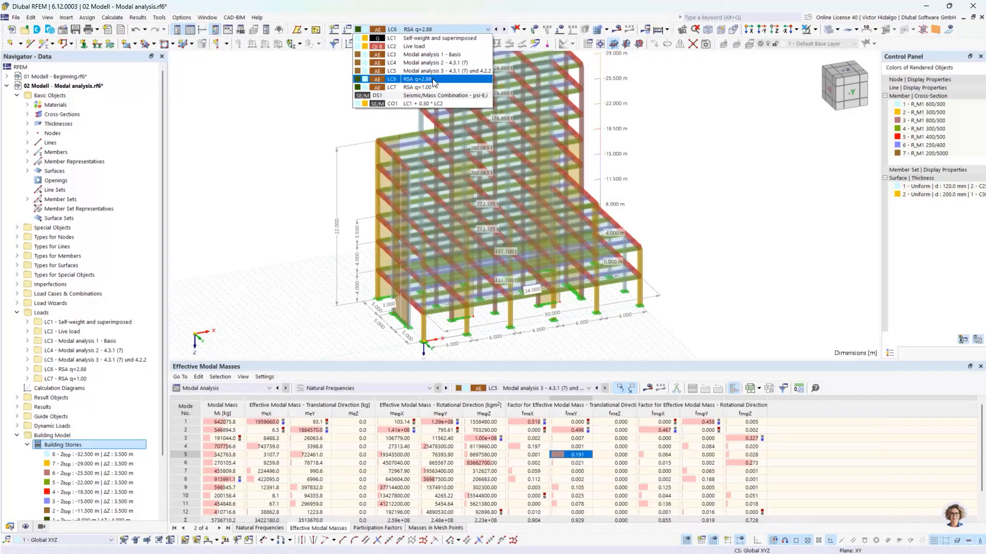
pyautogui.click(434, 80)
pyautogui.moveTo(700, 178); pyautogui.dragTo(690, 193, button='middle')
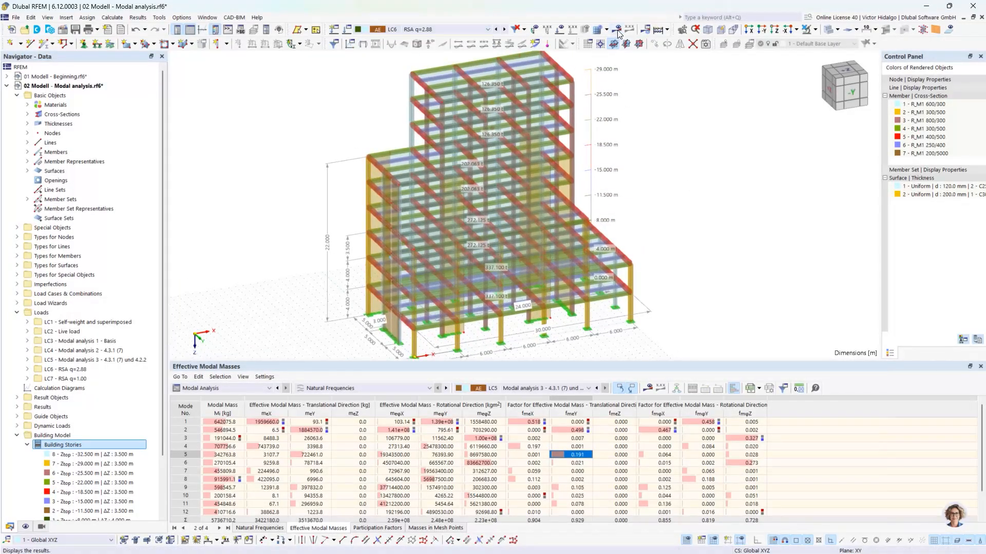
pyautogui.click(618, 31)
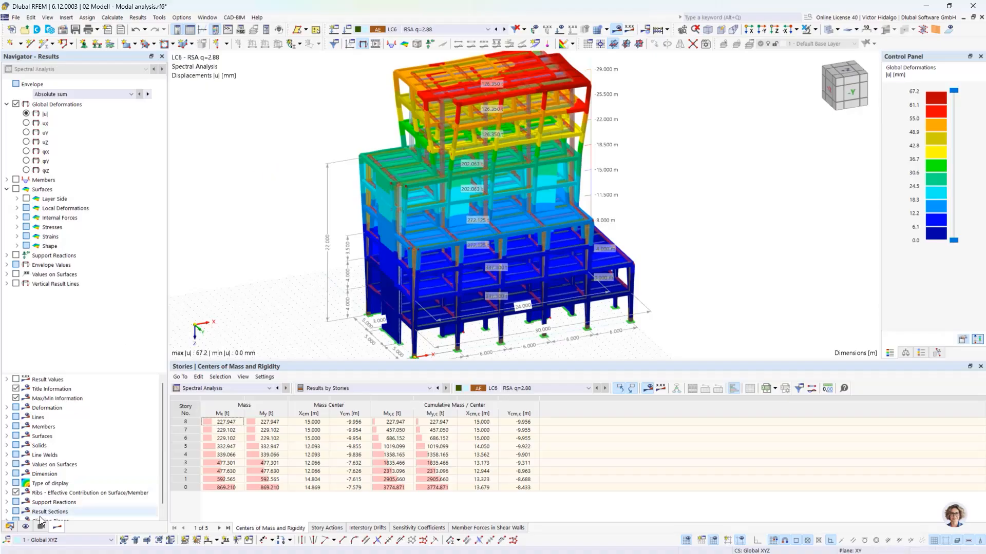
# Collapse the 02 Modell data tree and tile the open model windows vertically
pyautogui.click(11, 528)
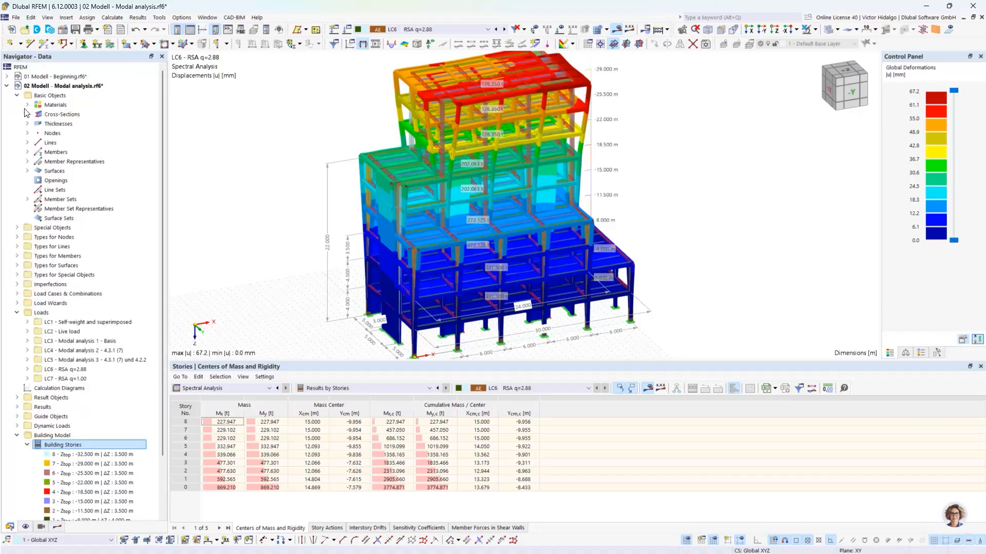
pyautogui.click(8, 86)
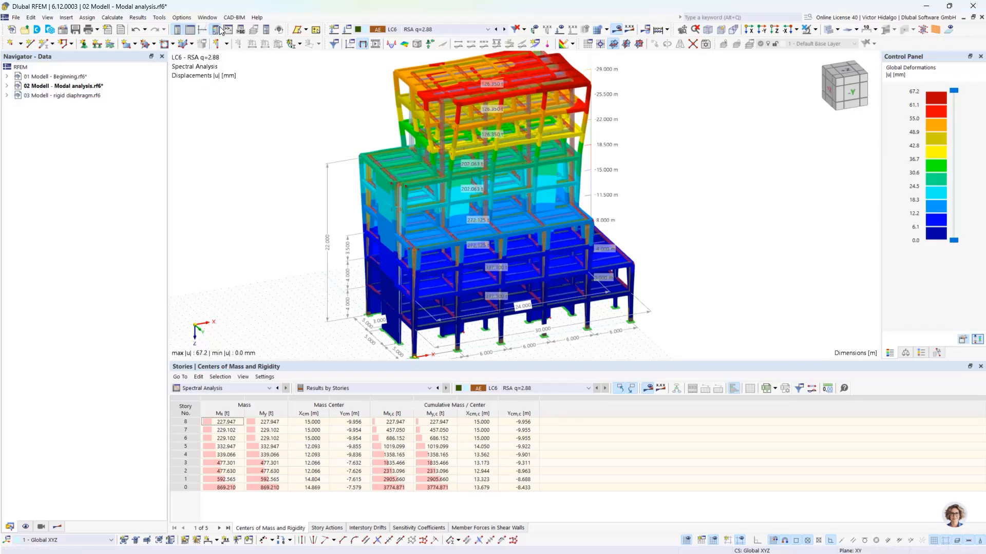
pyautogui.click(208, 16)
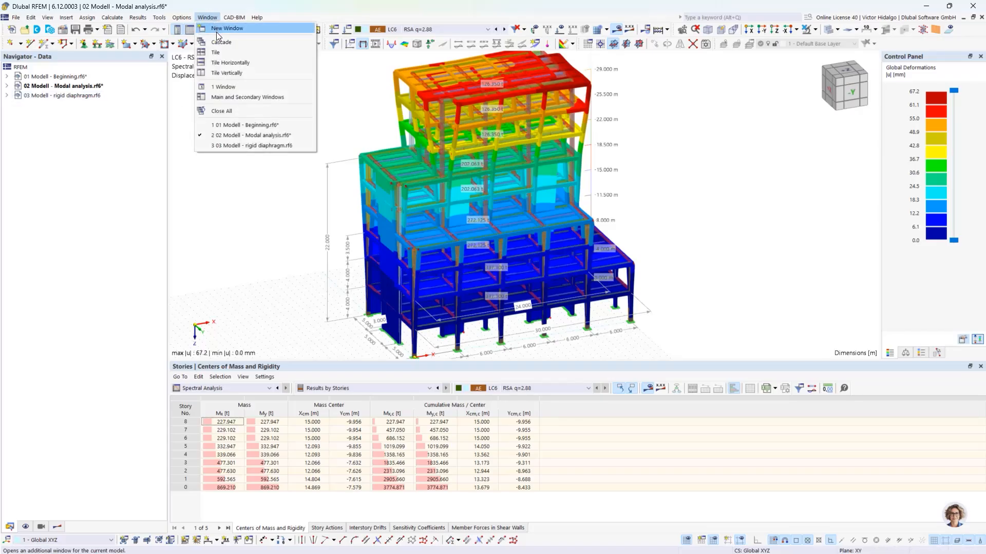
pyautogui.click(229, 78)
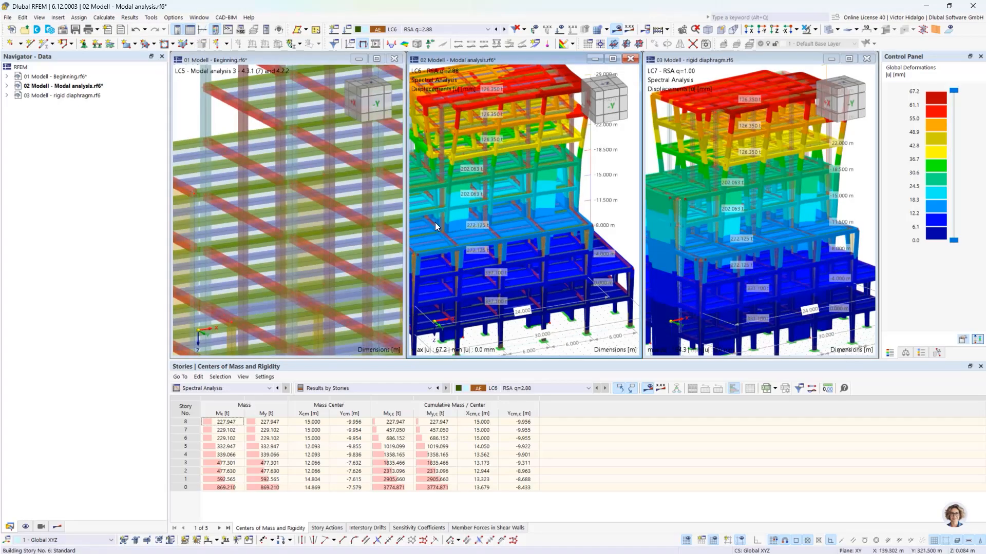
# Close 01 Modell - Beginning.rf6 without saving and tile the two remaining model windows vertically
pyautogui.click(334, 79)
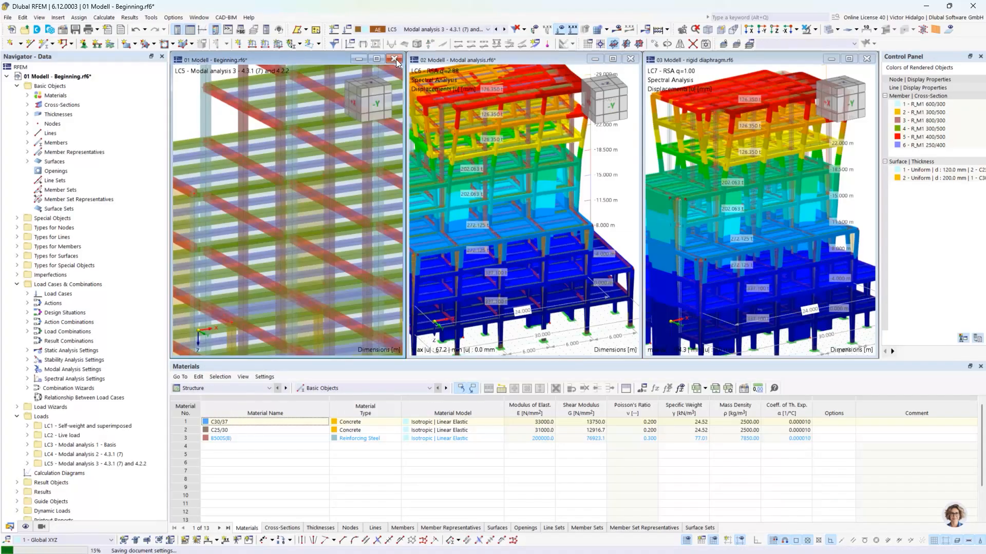
pyautogui.click(394, 58)
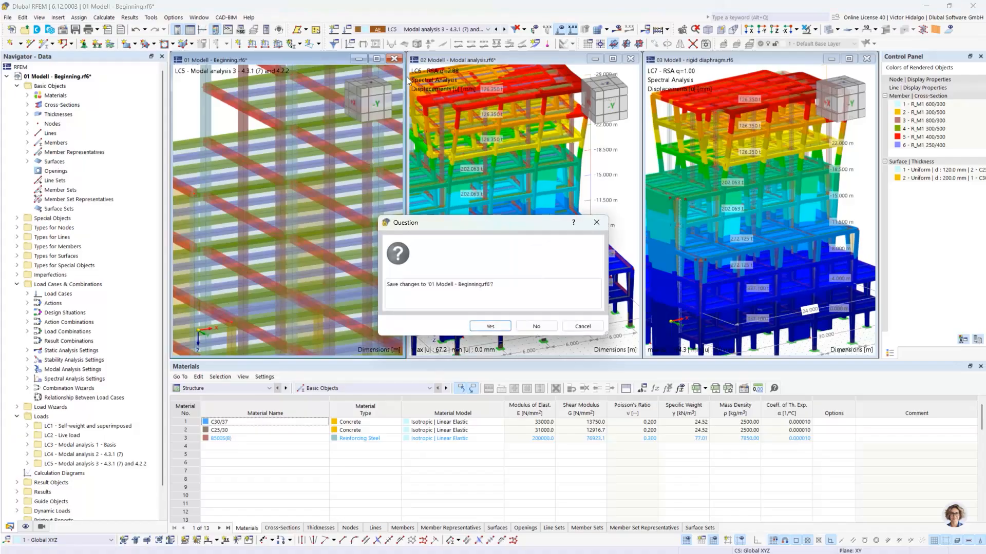
pyautogui.click(529, 326)
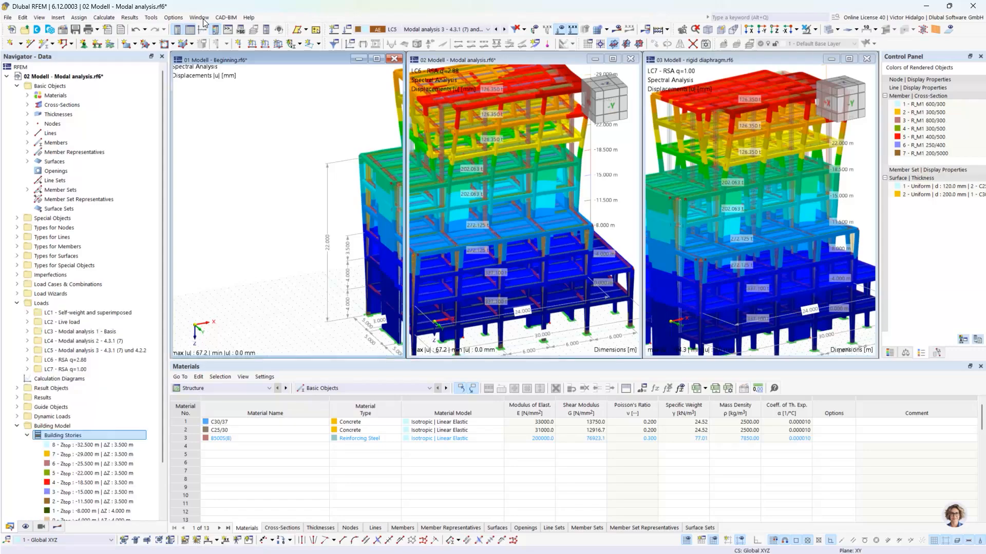
pyautogui.click(203, 20)
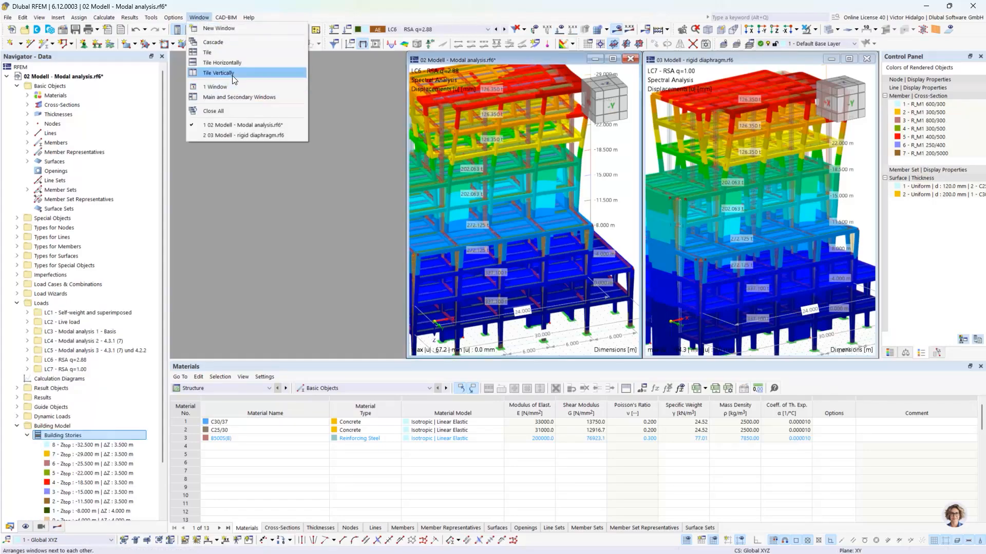
pyautogui.click(232, 74)
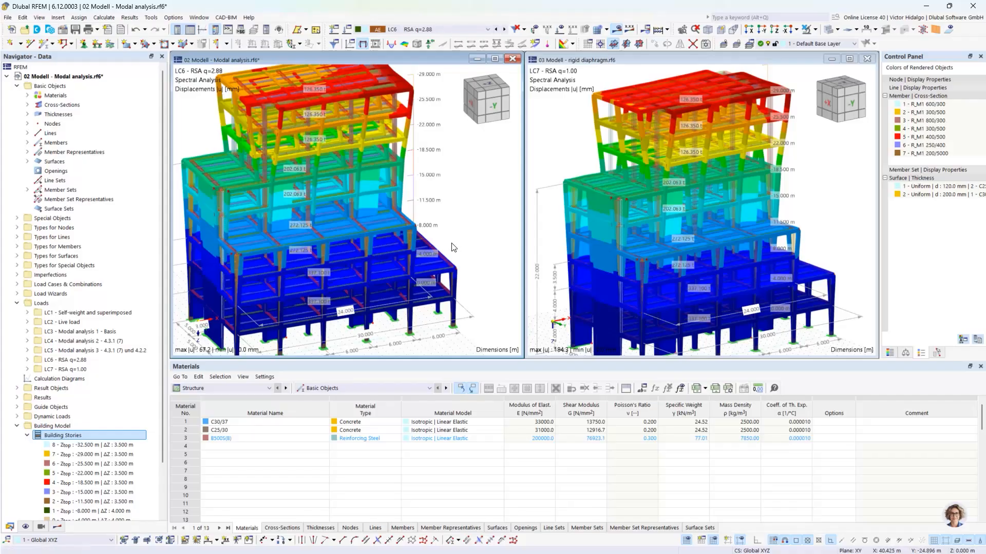
# In the 02 Modell window, display the mX masses of load case LC5 - Modal analysis 3 without the mode shape
pyautogui.scroll(-2, 508, 237)
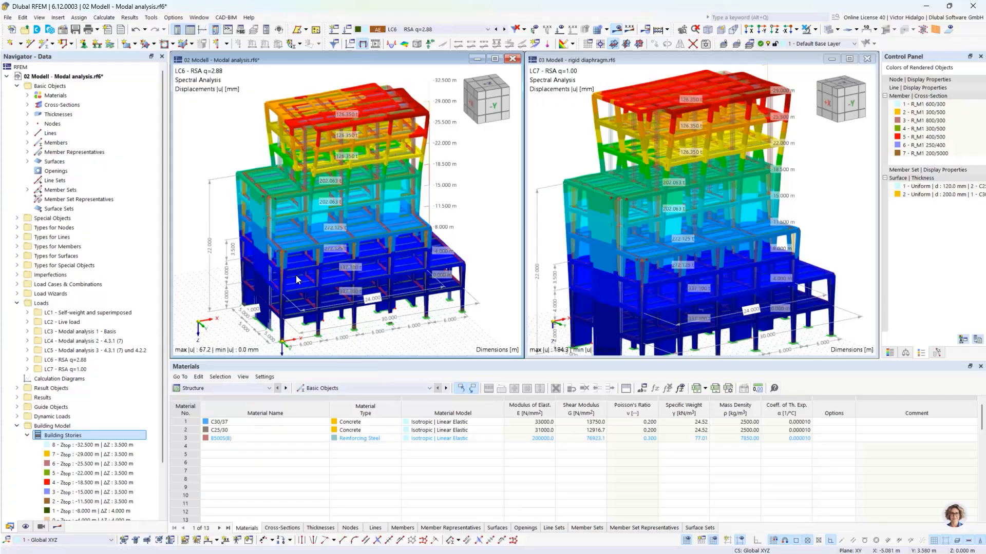
pyautogui.click(426, 29)
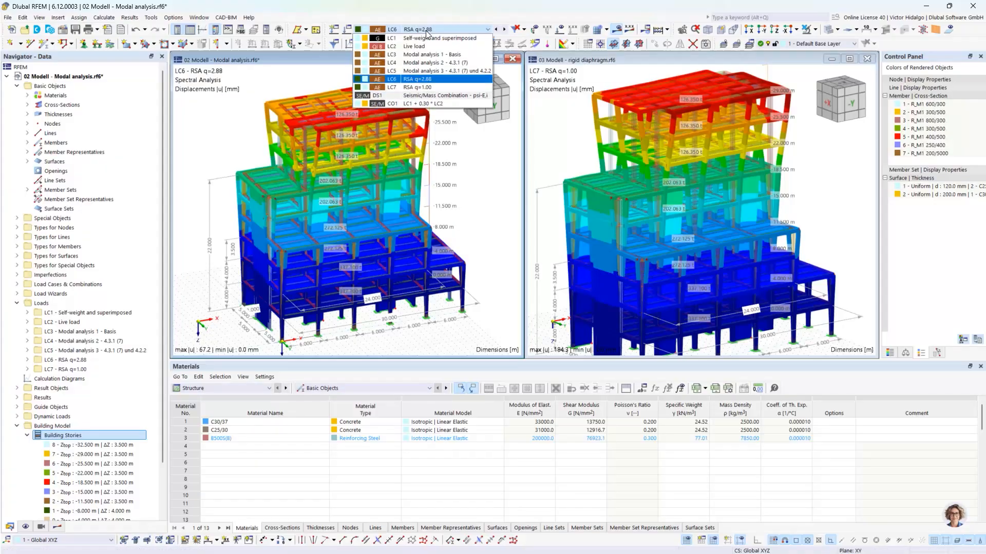
pyautogui.click(437, 72)
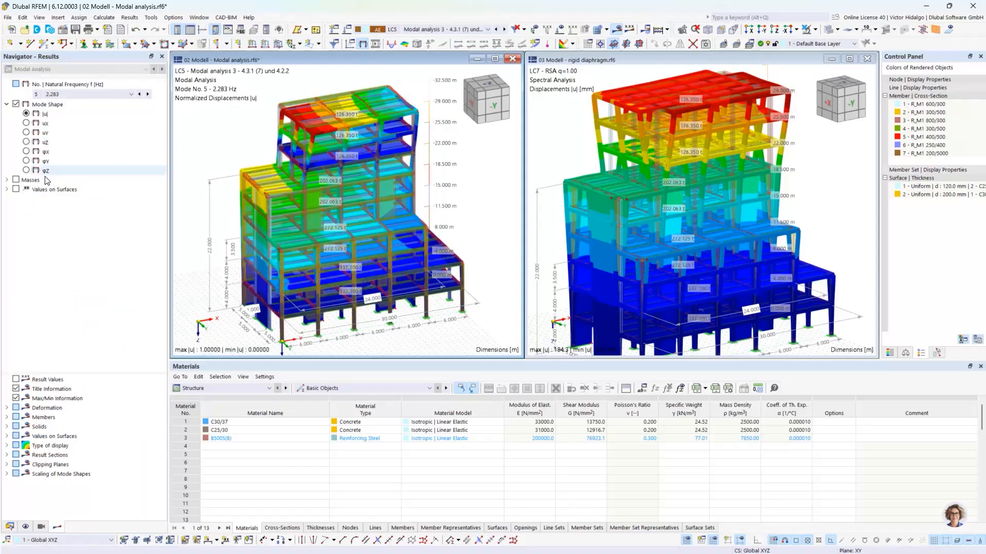
pyautogui.click(6, 180)
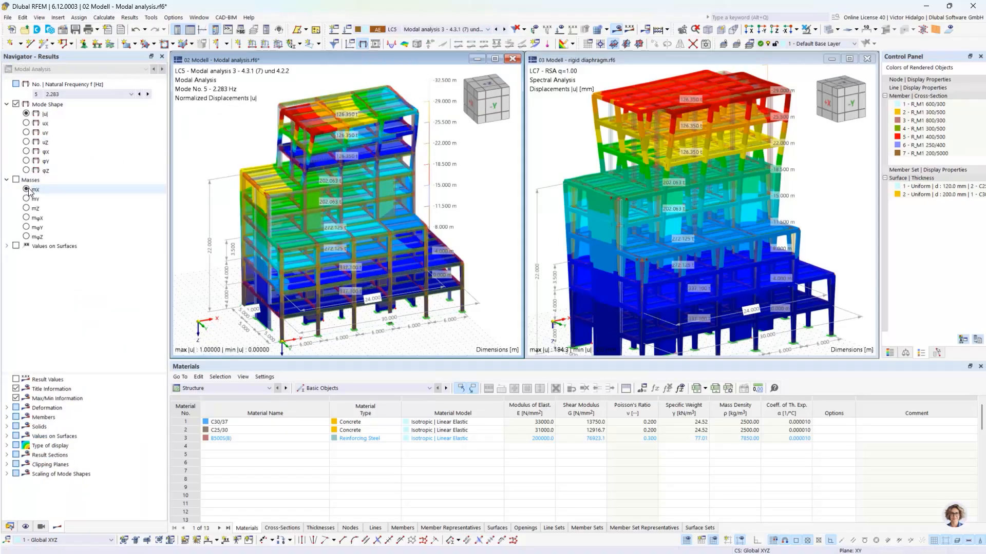
pyautogui.click(26, 189)
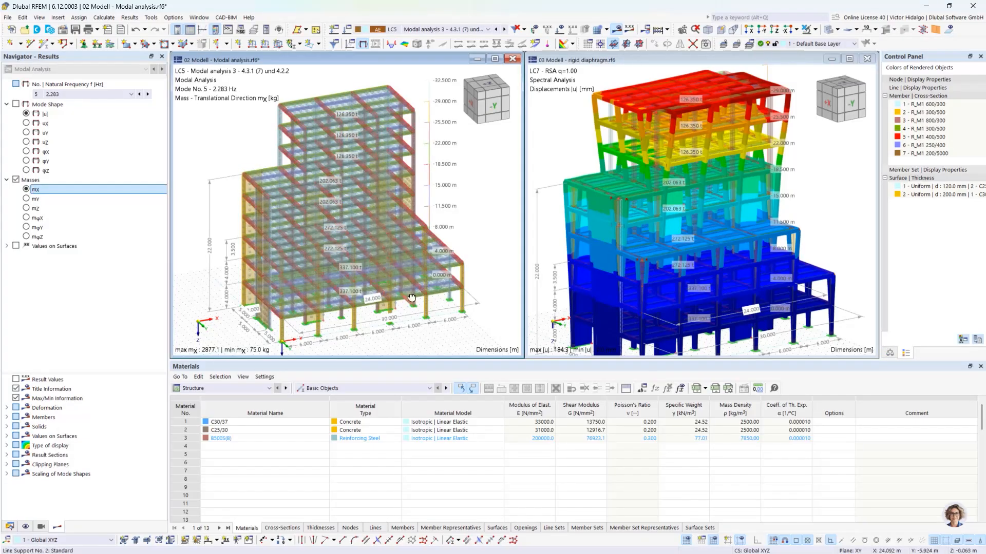
pyautogui.keyDown('ctrl'); pyautogui.moveTo(405, 296); pyautogui.dragTo(409, 277, button='middle'); pyautogui.keyUp('ctrl')
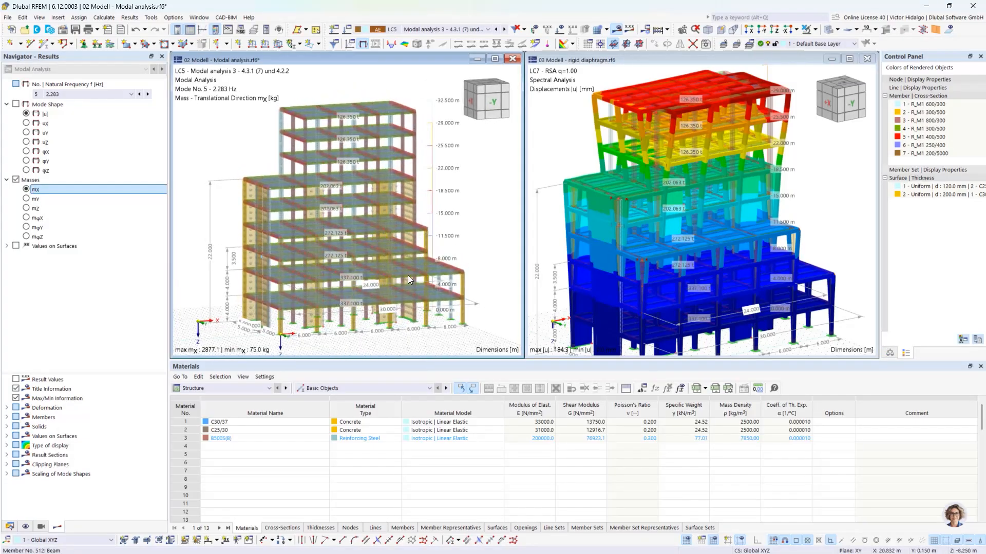
# Review the target element length and member divisions in the mesh settings and close them without changes
pyautogui.click(606, 30)
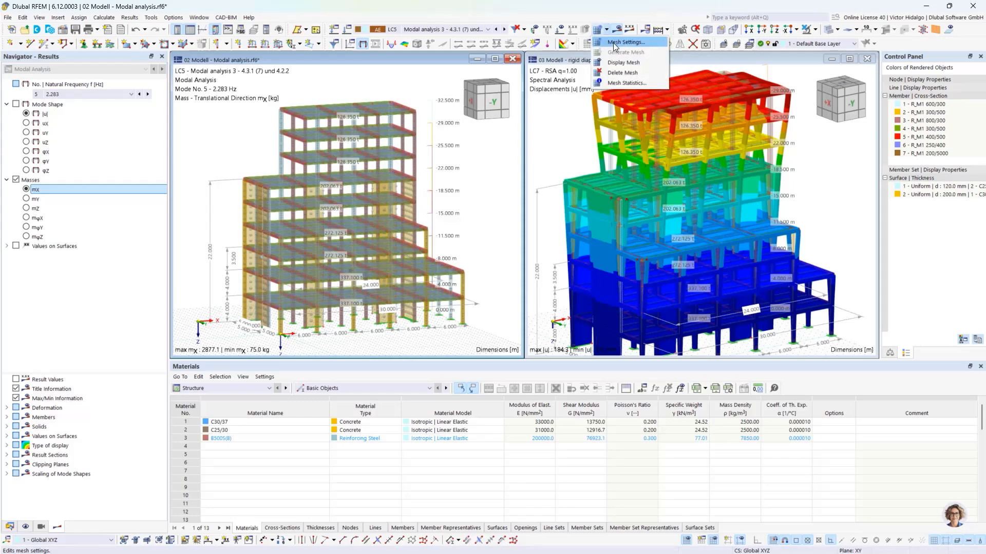
pyautogui.click(615, 43)
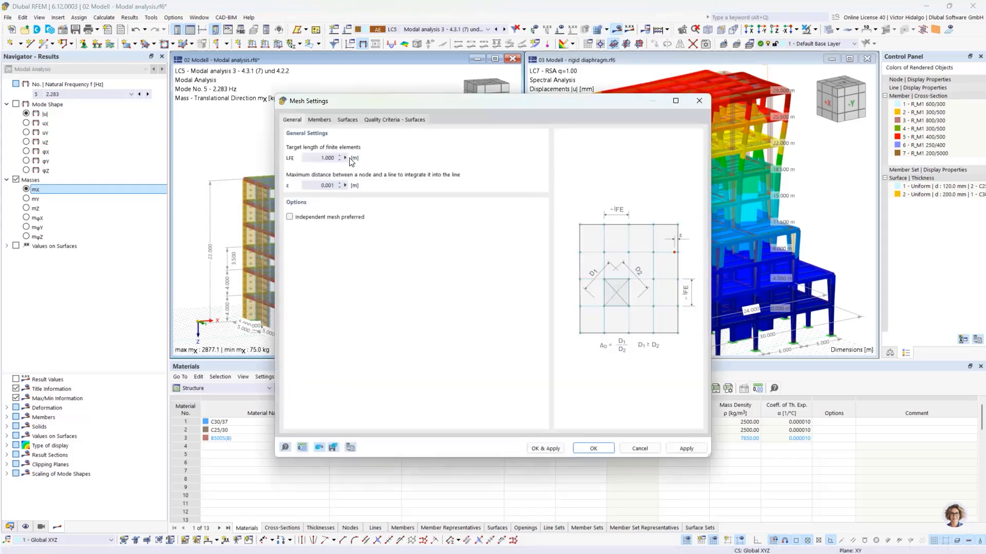
pyautogui.click(320, 122)
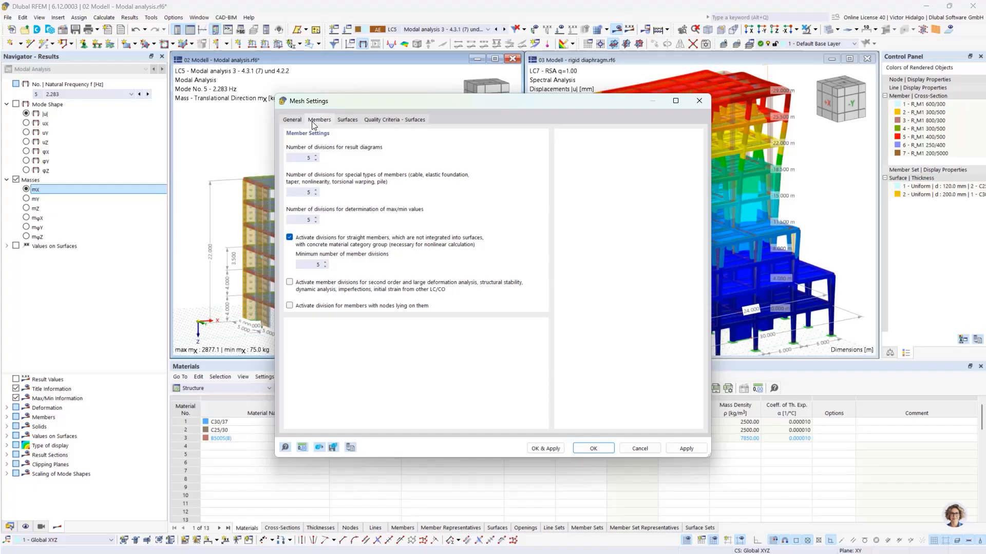
pyautogui.click(292, 122)
pyautogui.click(593, 448)
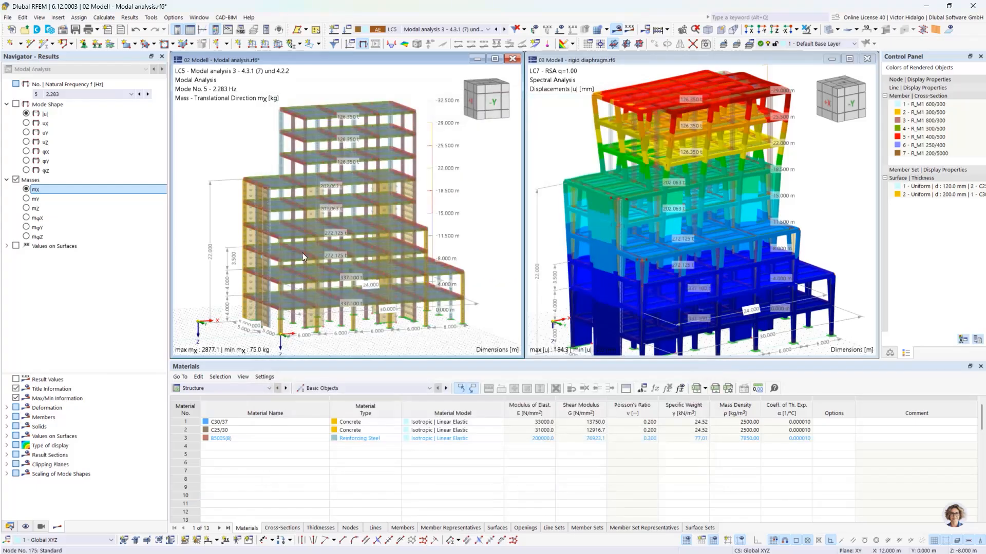
# Examine the mX masses on the lower stories and shear walls of the 02 Modell building
pyautogui.keyDown('ctrl'); pyautogui.moveTo(314, 257); pyautogui.dragTo(301, 261, button='middle'); pyautogui.keyUp('ctrl')
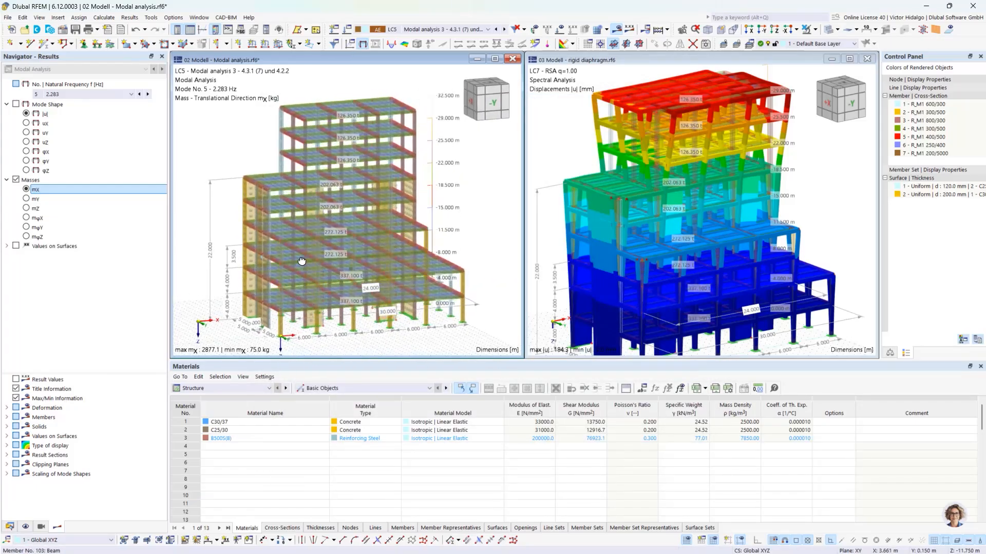
pyautogui.scroll(5, 363, 322)
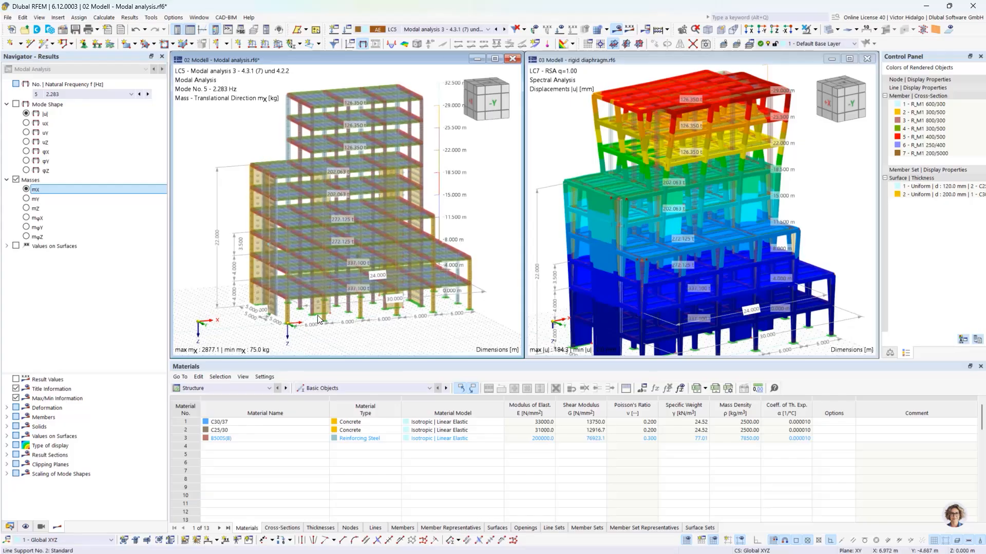
pyautogui.moveTo(293, 303); pyautogui.dragTo(303, 305, button='middle')
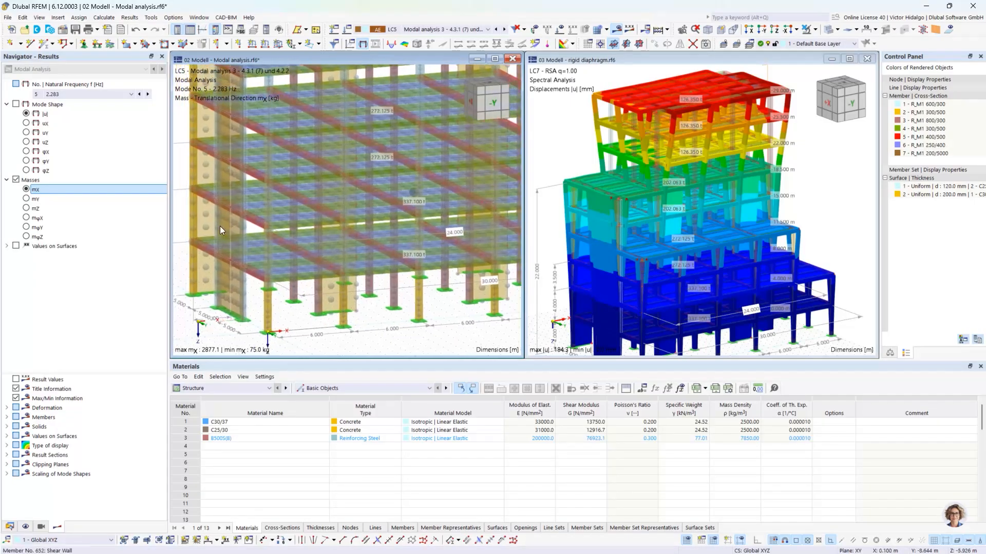
# Examine the mX mass distribution over the full height of the 02 Modell building from several view angles
pyautogui.moveTo(249, 223); pyautogui.dragTo(246, 258, button='middle')
pyautogui.scroll(-3, 255, 251)
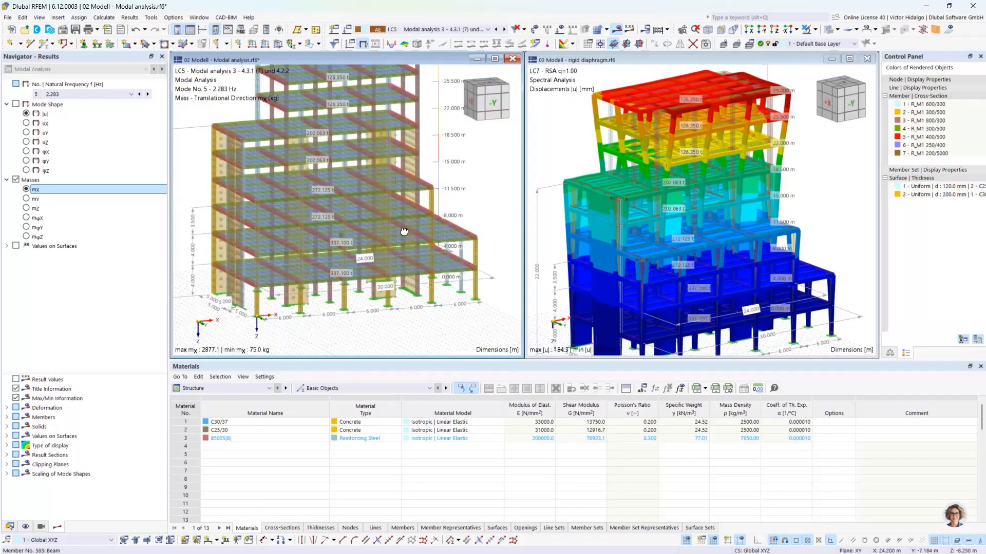
pyautogui.moveTo(415, 238)
pyautogui.mouseDown(button='middle')
pyautogui.moveTo(398, 234)
pyautogui.moveTo(415, 233)
pyautogui.mouseUp(button='middle')
pyautogui.scroll(4, 464, 272)
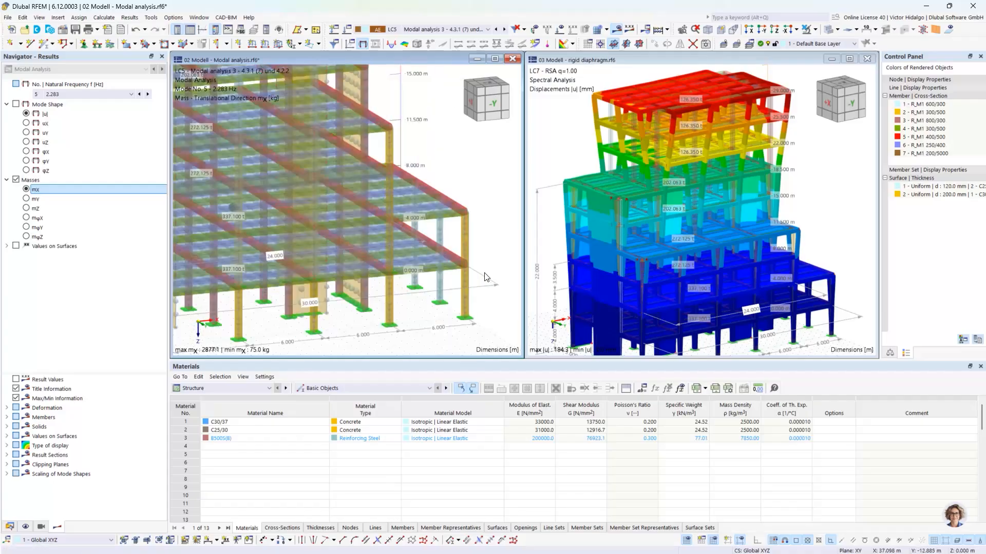
pyautogui.scroll(-6, 467, 292)
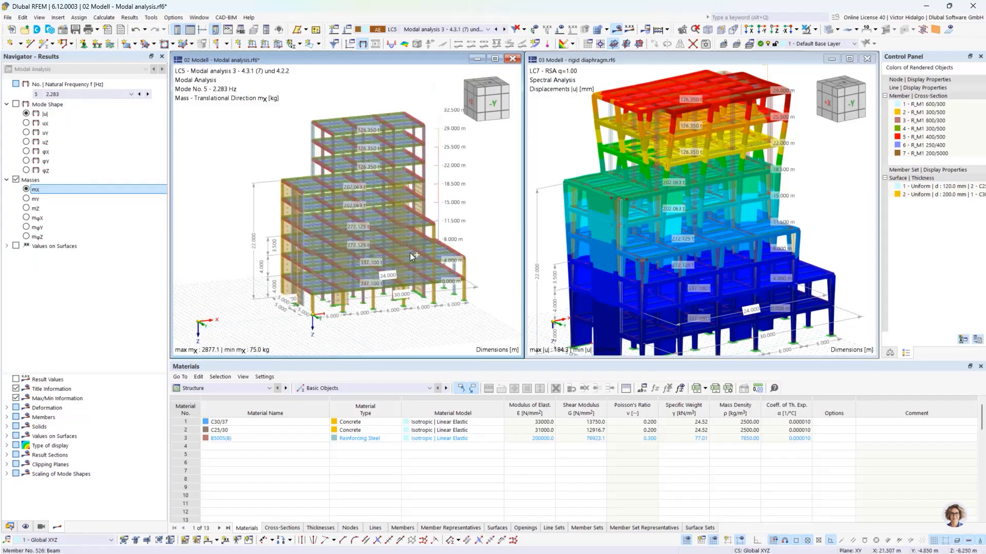
pyautogui.scroll(2, 414, 199)
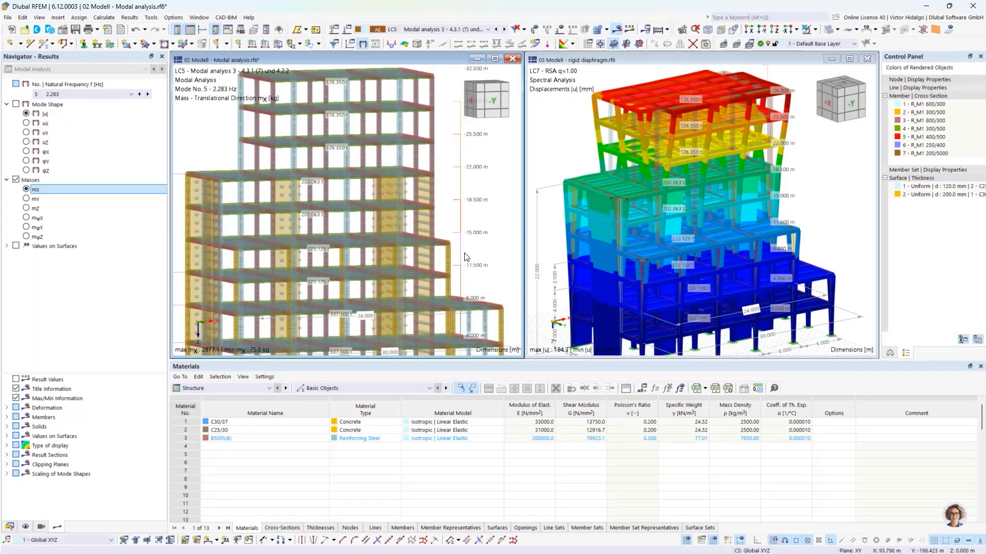
pyautogui.scroll(1, 417, 214)
pyautogui.scroll(-3, 374, 210)
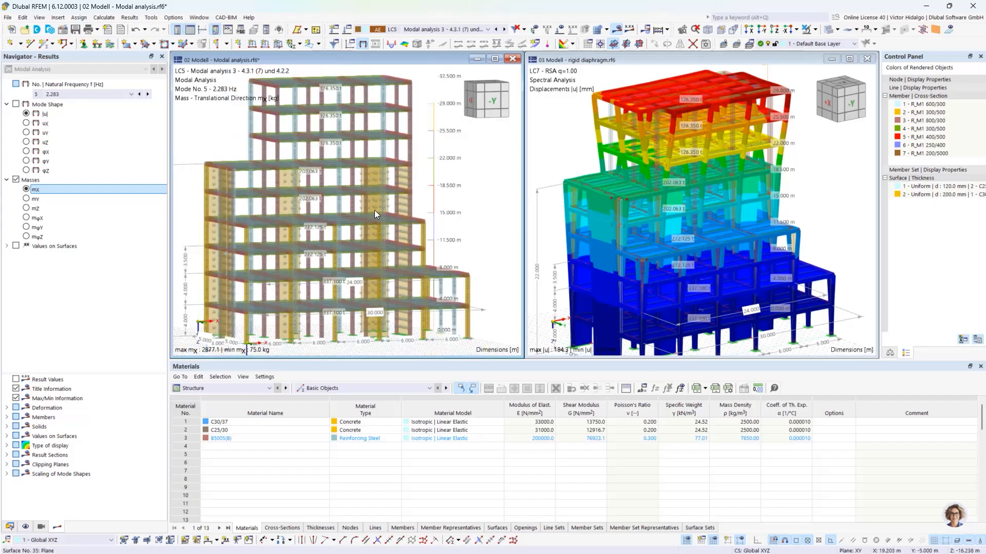
pyautogui.moveTo(395, 221); pyautogui.dragTo(398, 227, button='middle')
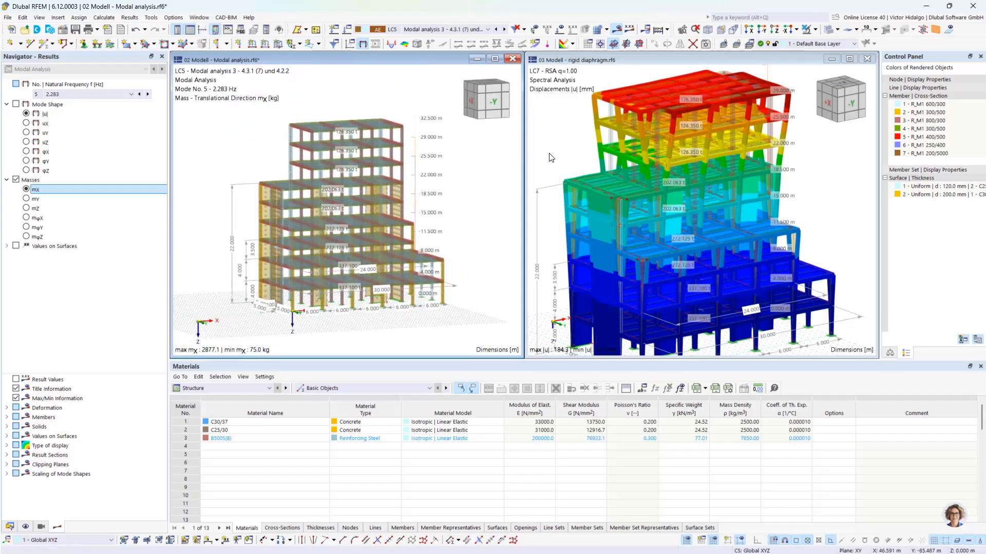
pyautogui.scroll(1, 412, 210)
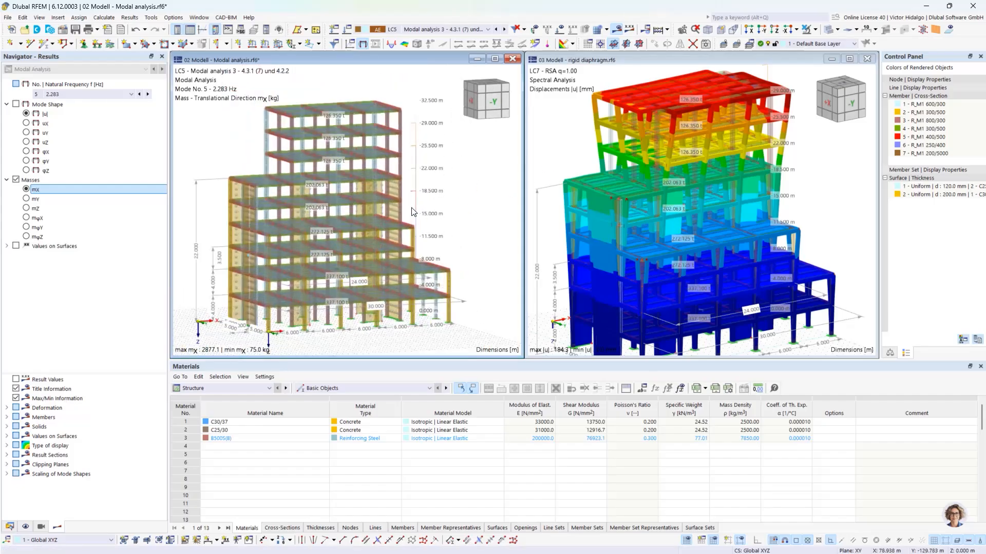
# Switch to the 03 Modell - rigid diaphragm.rf6 window and hide its spectral analysis results
pyautogui.click(561, 143)
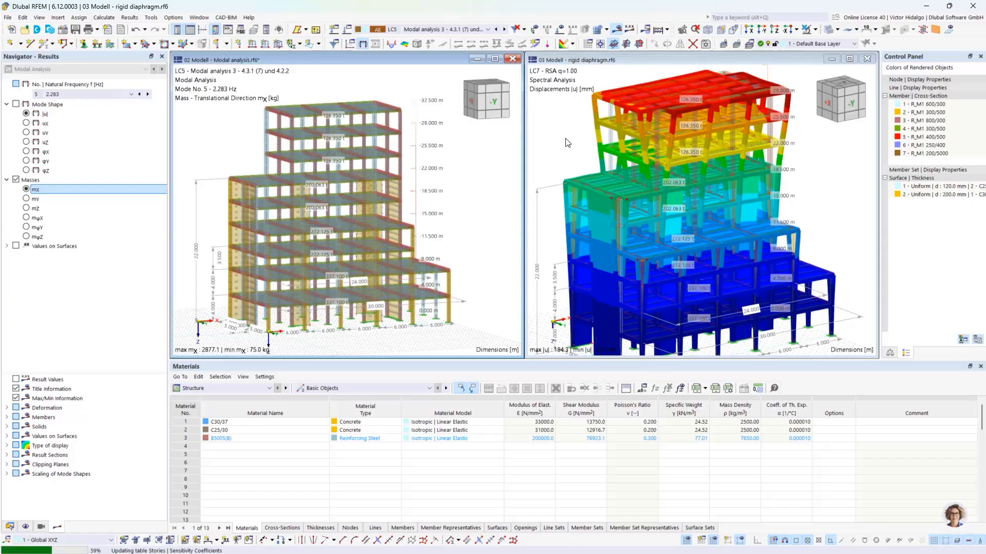
pyautogui.click(567, 142)
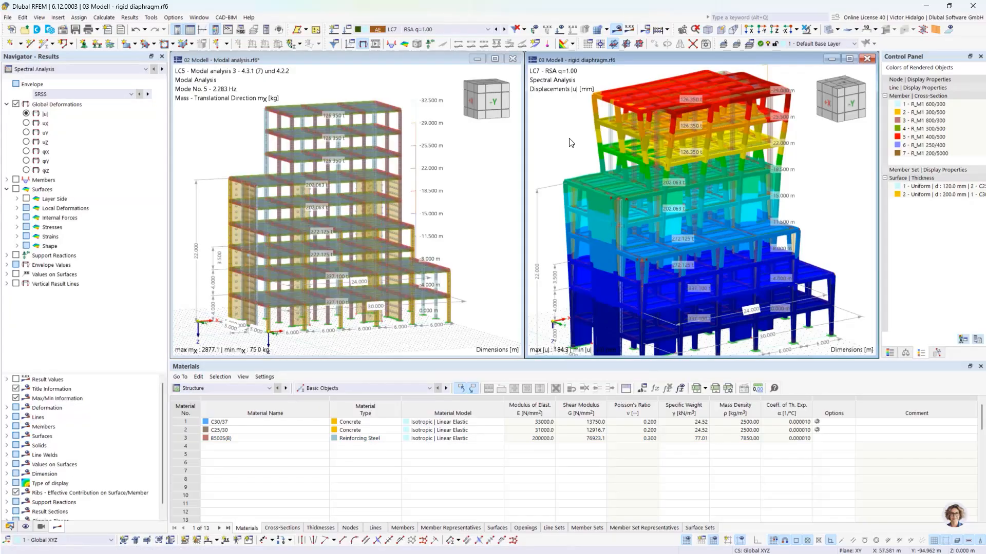
pyautogui.click(617, 34)
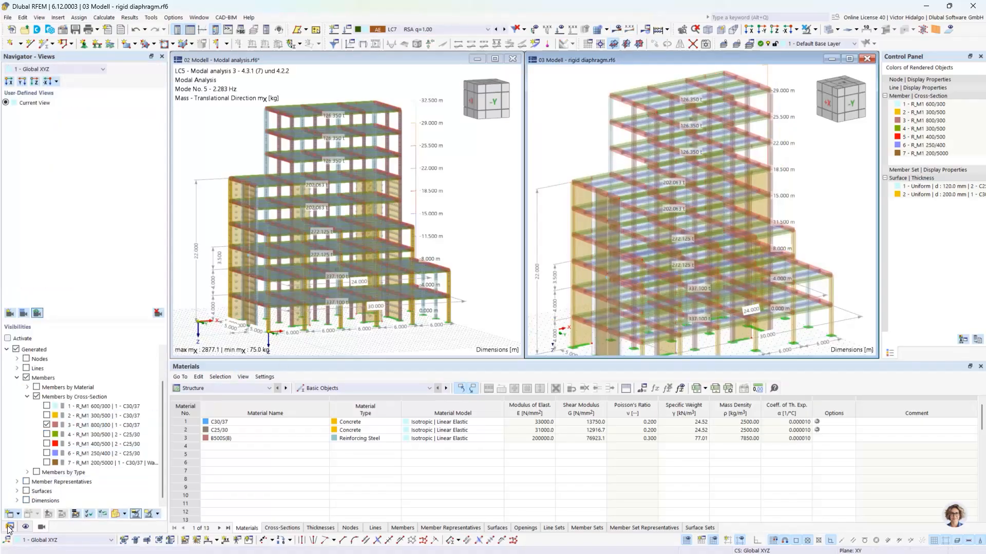
# Check the floor diaphragm type and its available options for all building stories of 03 Modell, and close without changes
pyautogui.scroll(-3, 30, 455)
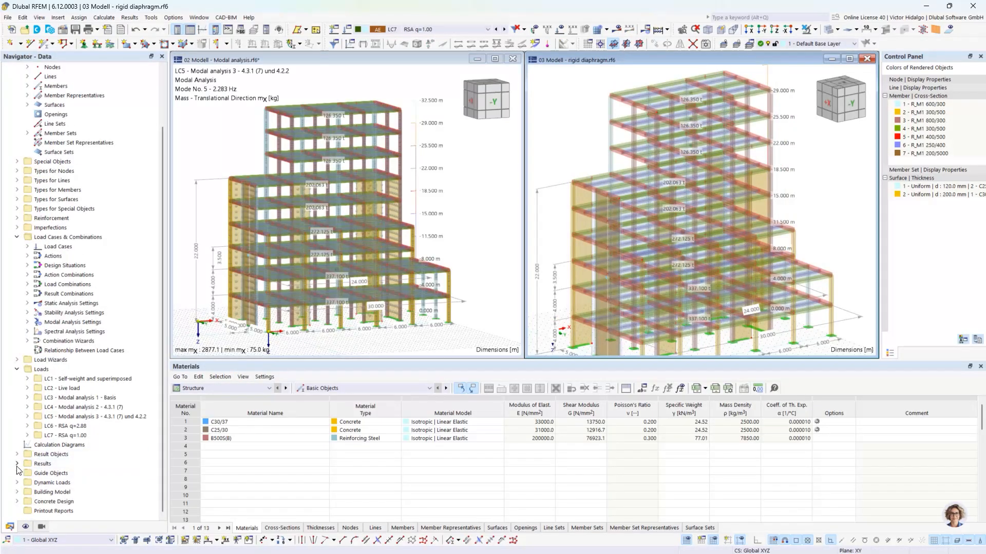
pyautogui.click(16, 492)
pyautogui.rightClick(64, 502)
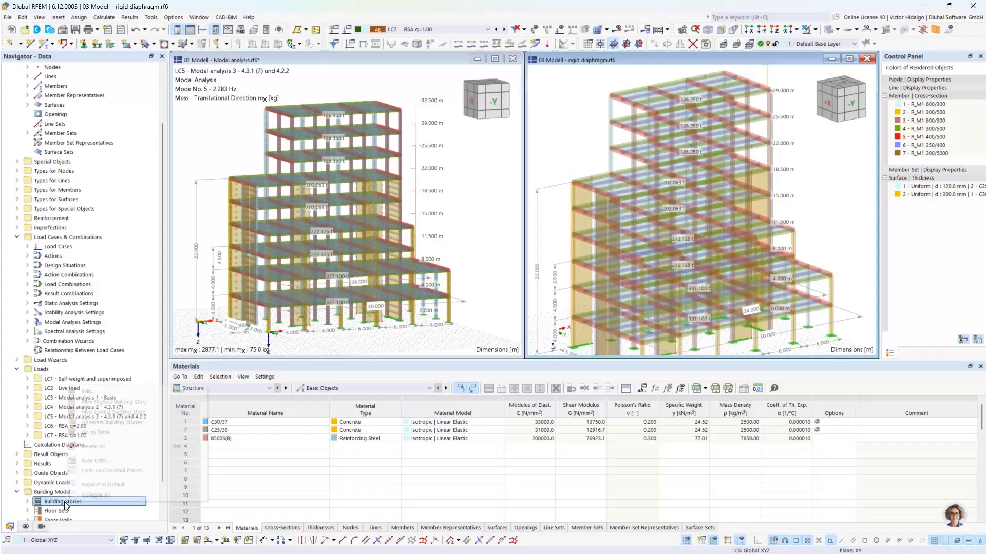
pyautogui.click(111, 392)
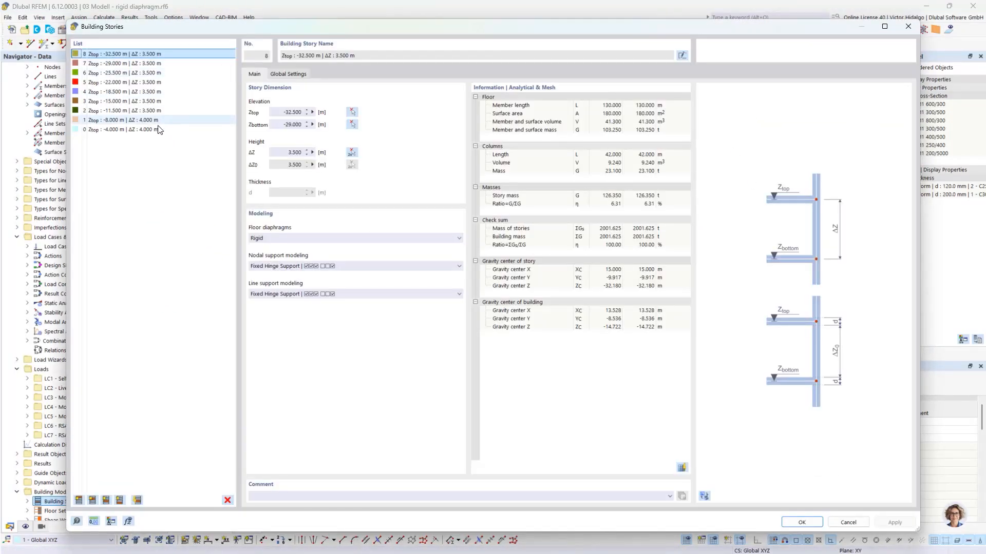
pyautogui.keyDown('shift'); pyautogui.click(171, 130); pyautogui.keyUp('shift')
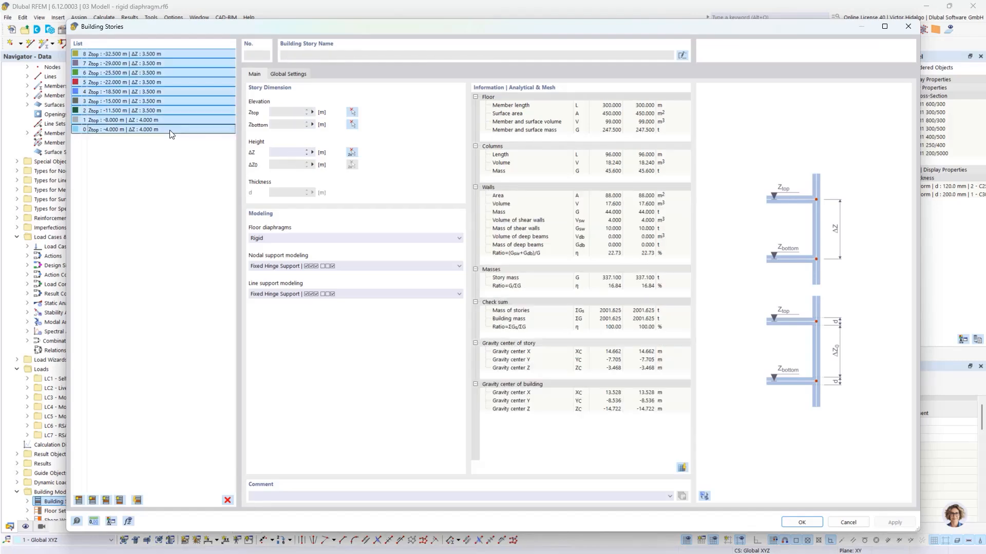
pyautogui.click(342, 238)
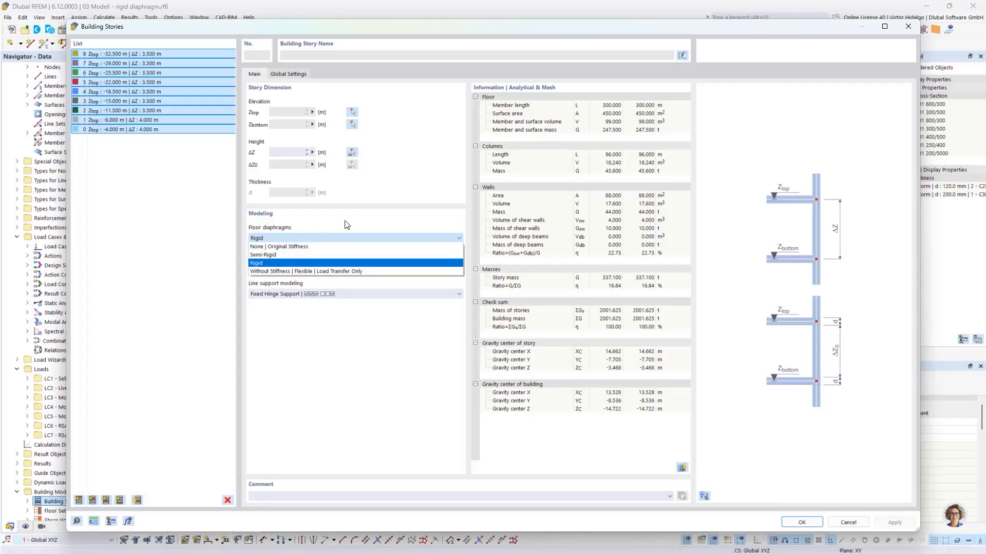
pyautogui.click(364, 220)
pyautogui.click(848, 522)
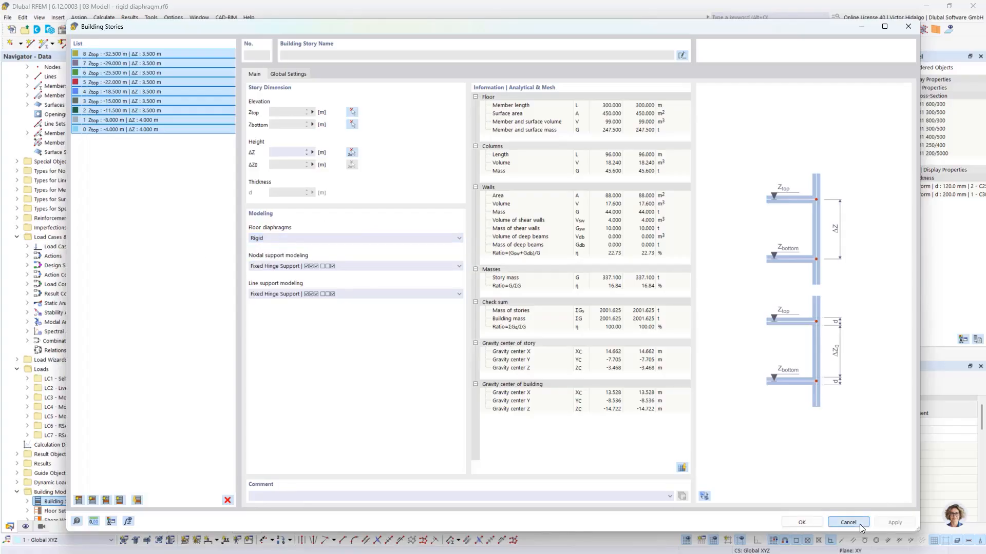
# Display the mX masses of load case LC5 - Modal analysis 3 in the 03 Modell window
pyautogui.moveTo(811, 273); pyautogui.dragTo(830, 241, button='middle')
pyautogui.scroll(-2, 809, 260)
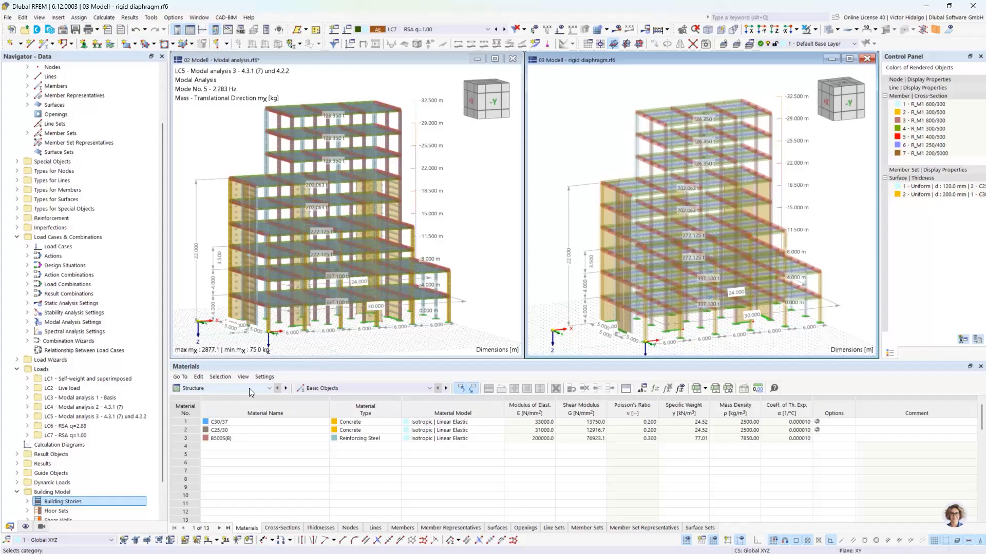
pyautogui.click(463, 30)
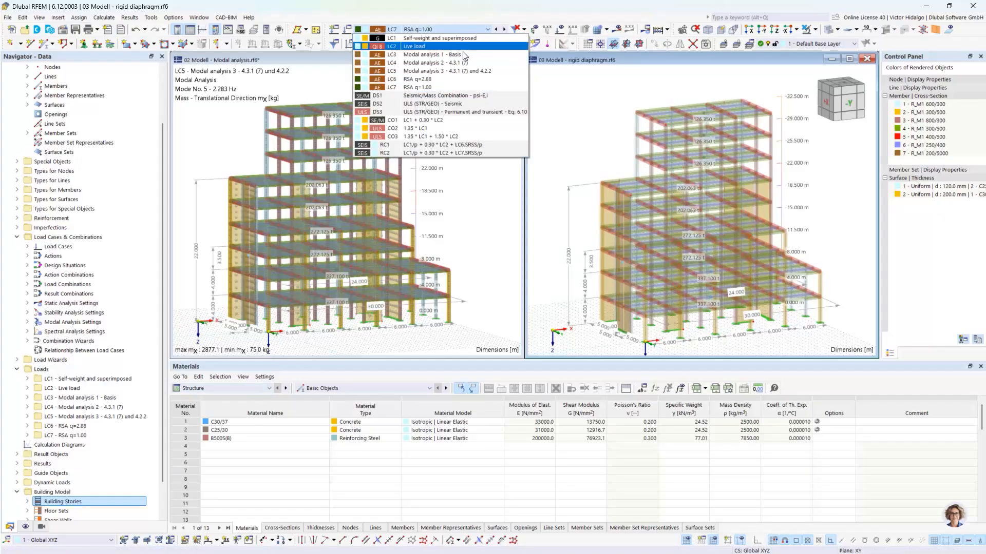
pyautogui.click(465, 72)
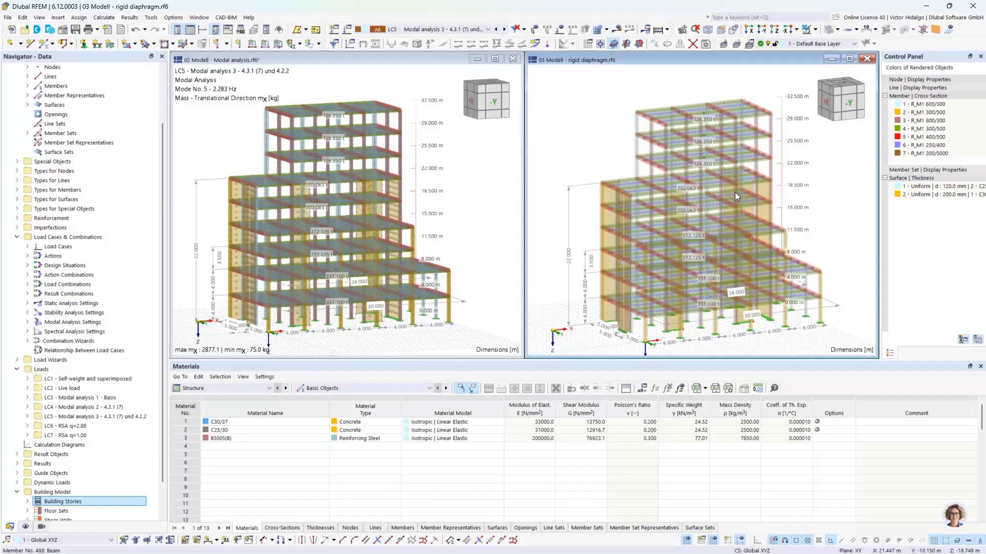
pyautogui.click(616, 29)
pyautogui.click(613, 45)
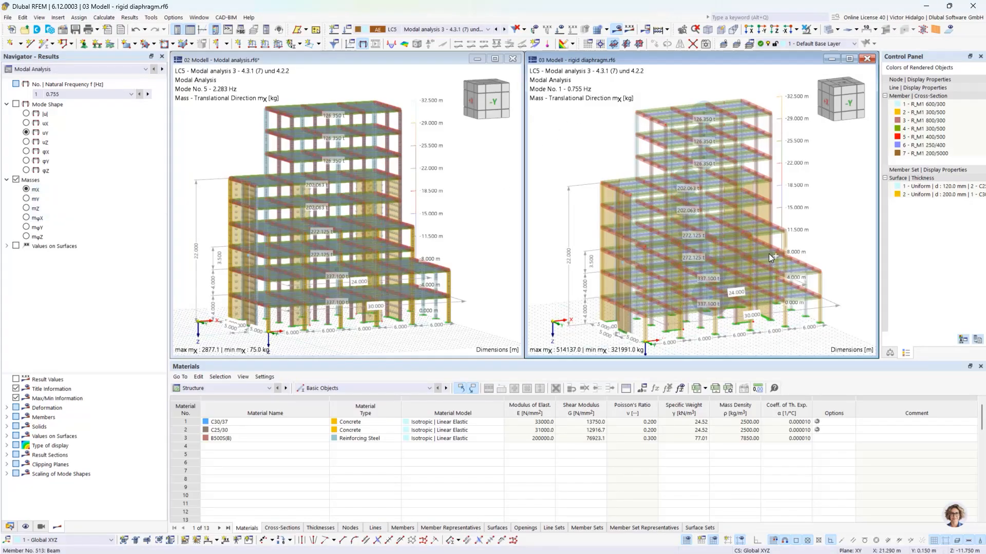
# Examine the concentrated mX masses at each story of the rigid-diaphragm building from side and oblique views
pyautogui.keyDown('ctrl'); pyautogui.moveTo(769, 253); pyautogui.dragTo(780, 241, button='middle'); pyautogui.keyUp('ctrl')
pyautogui.scroll(1, 749, 253)
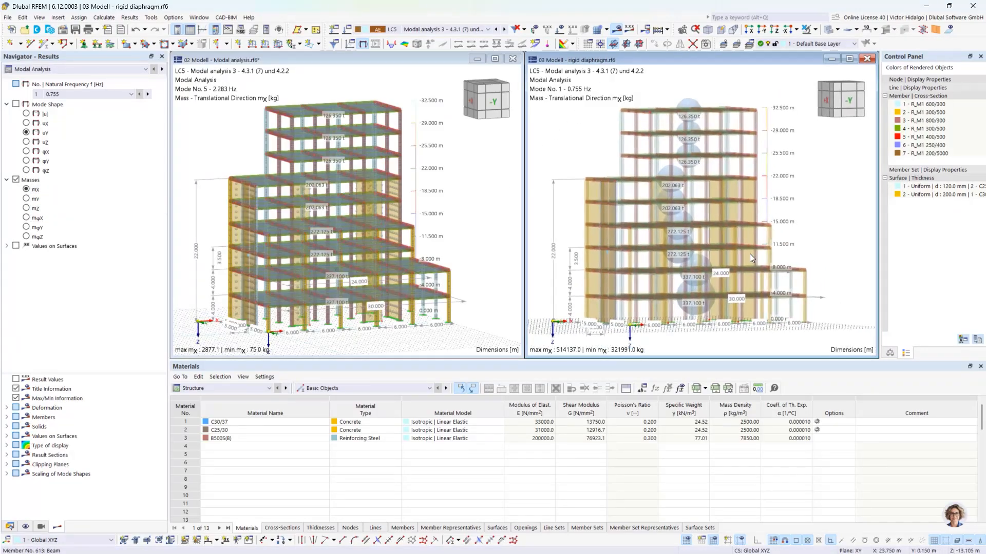
pyautogui.scroll(1, 721, 229)
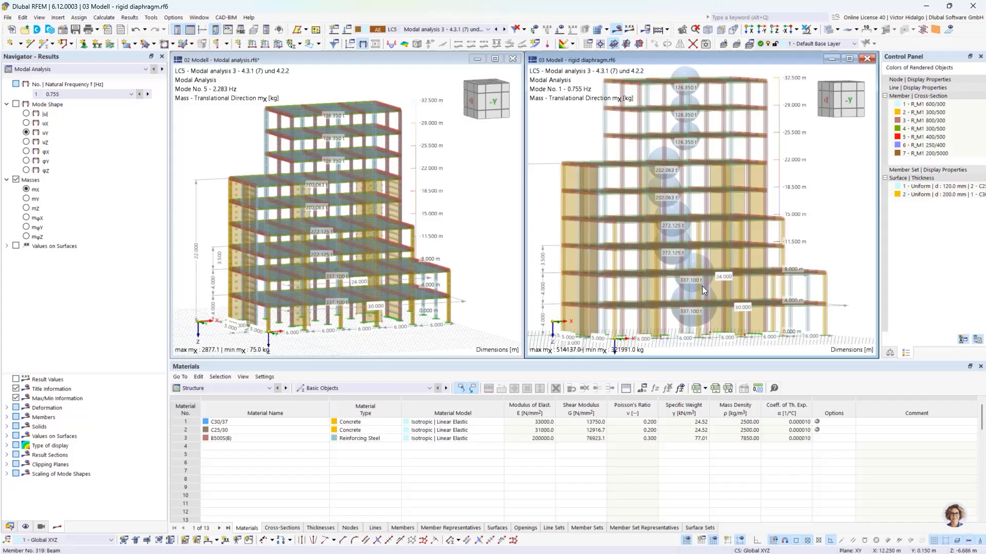
pyautogui.scroll(1, 704, 289)
pyautogui.scroll(-1, 726, 179)
pyautogui.moveTo(726, 180); pyautogui.dragTo(728, 204, button='middle')
pyautogui.scroll(-1, 729, 205)
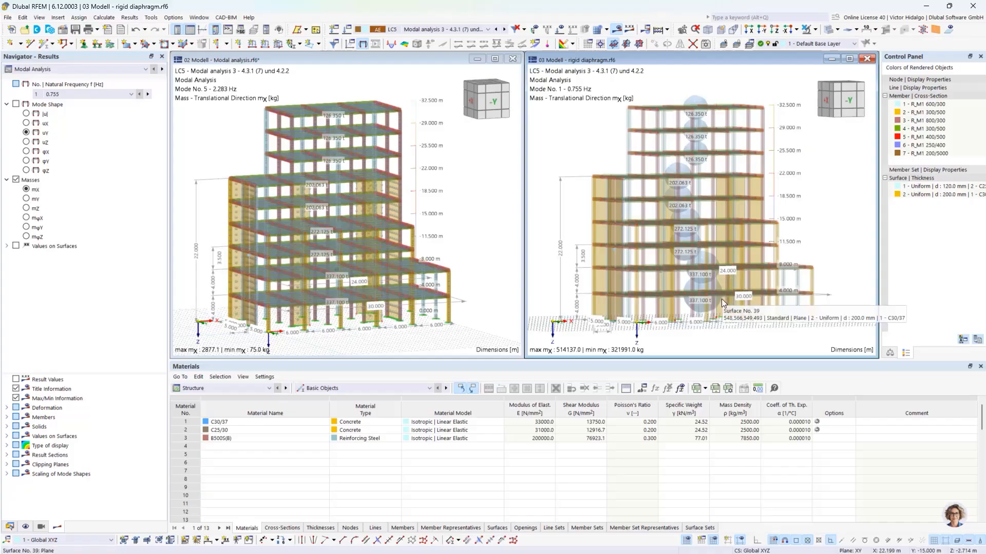
pyautogui.keyDown('ctrl'); pyautogui.moveTo(716, 306); pyautogui.dragTo(763, 306, button='middle'); pyautogui.keyUp('ctrl')
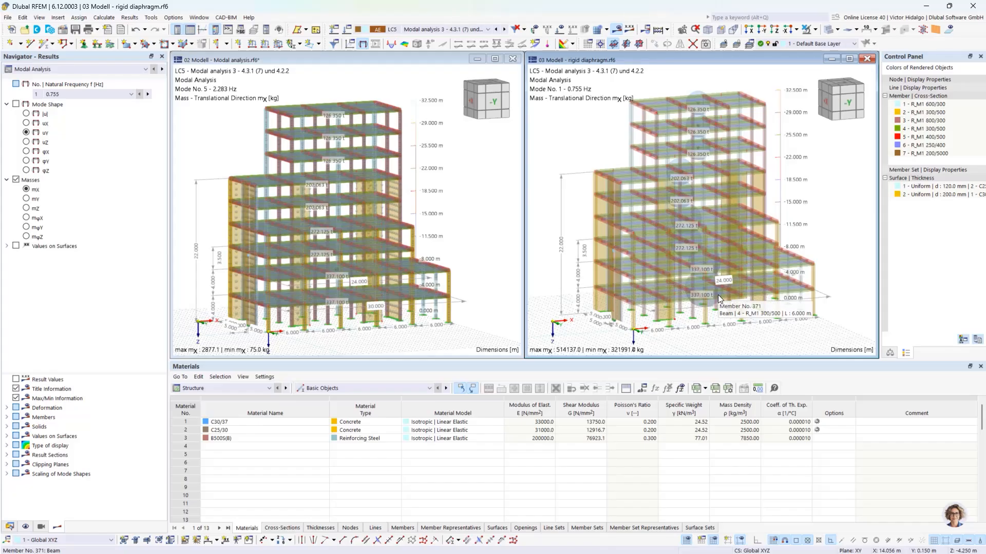
pyautogui.keyDown('ctrl'); pyautogui.moveTo(776, 266); pyautogui.dragTo(776, 256, button='middle'); pyautogui.keyUp('ctrl')
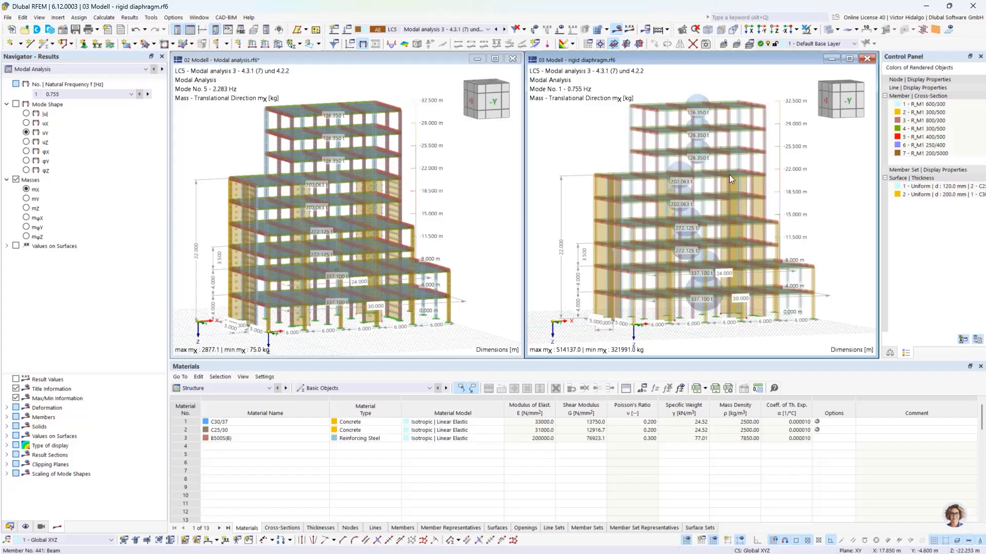
# Switch back to the 02 Modell - Modal analysis.rf6 window, maximize it and hide its results
pyautogui.click(473, 133)
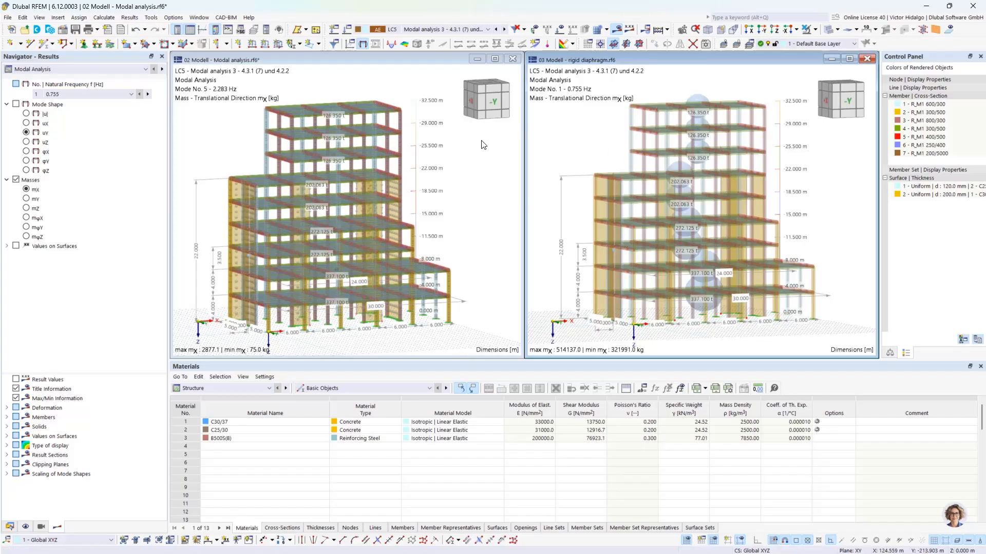
pyautogui.click(489, 159)
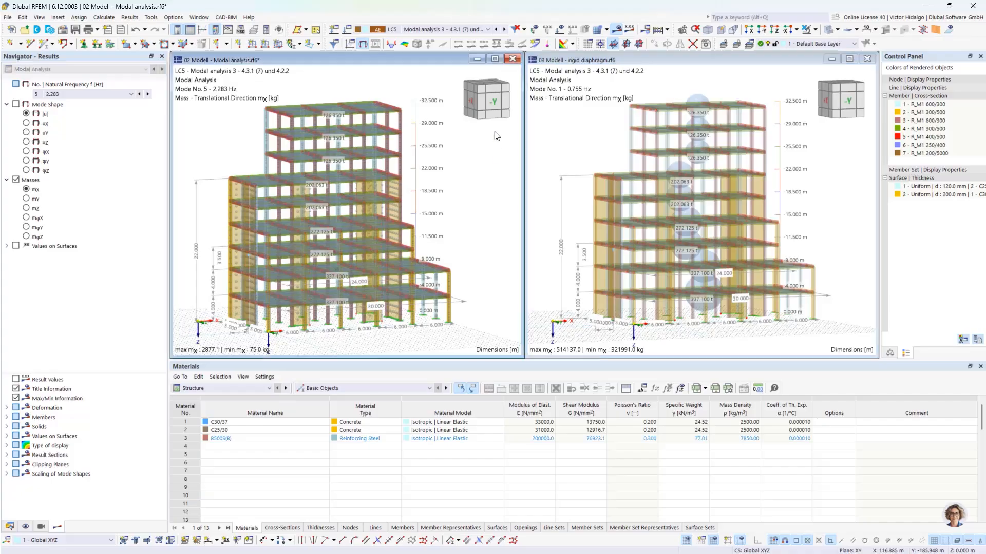
pyautogui.click(495, 59)
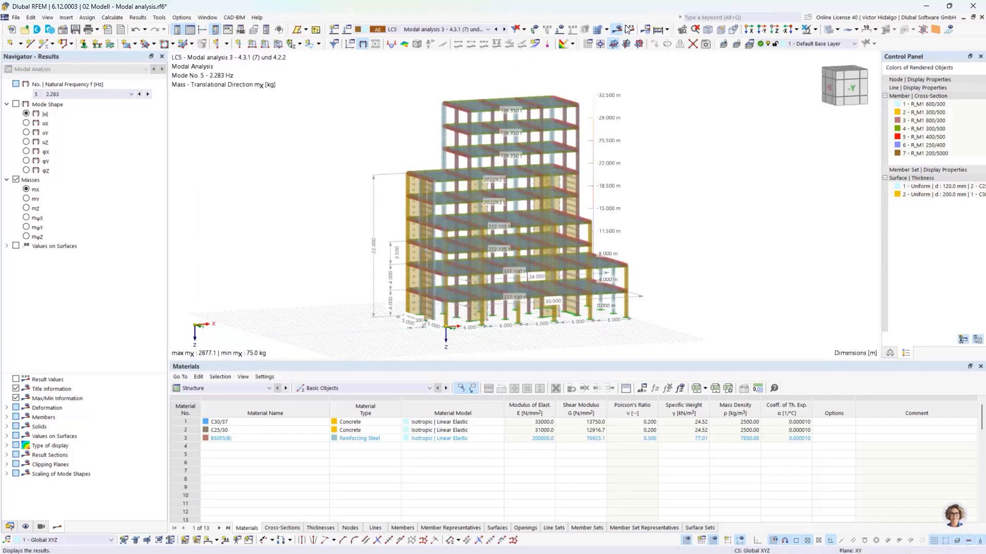
pyautogui.click(614, 44)
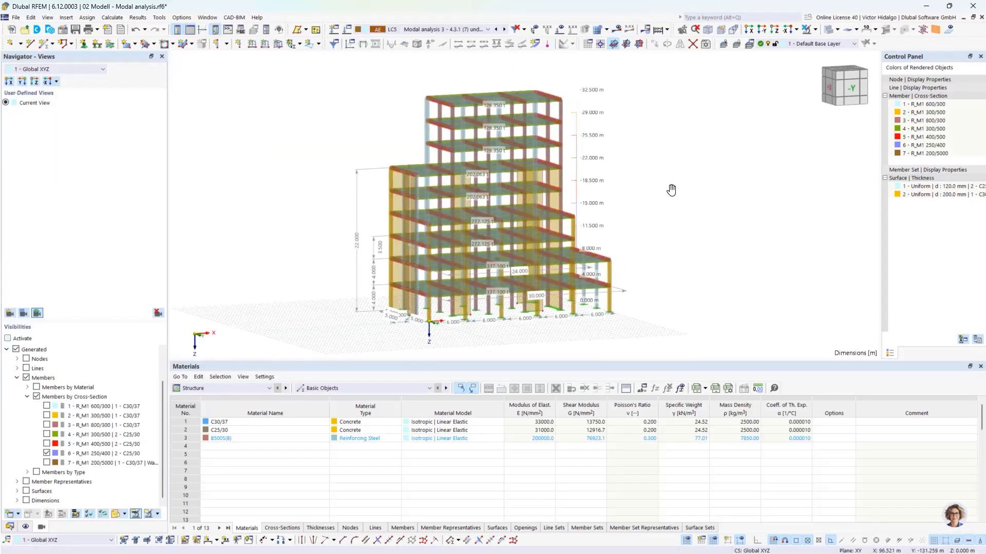
# Start a new shear wall in the 02 Modell building model and begin picking its surfaces in the model
pyautogui.click(9, 527)
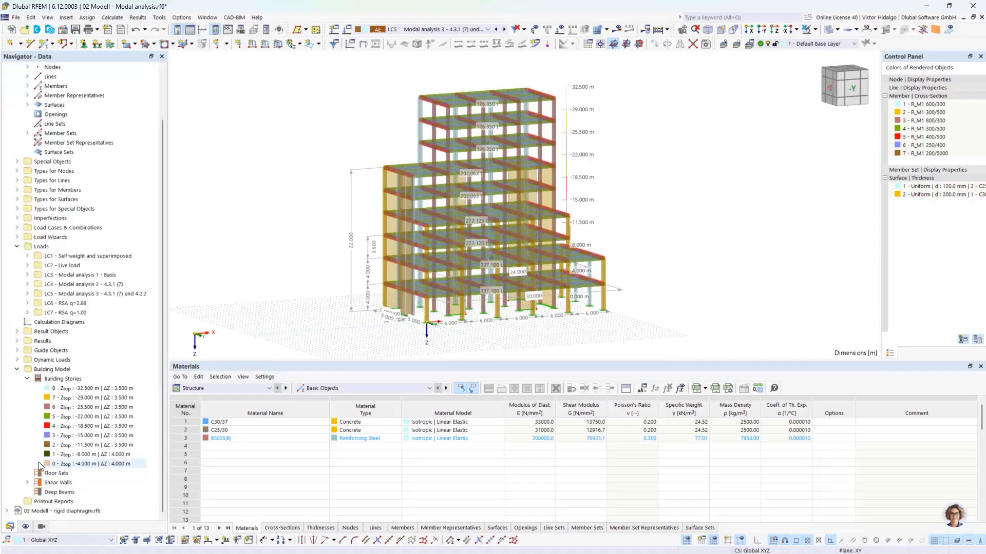
pyautogui.click(28, 483)
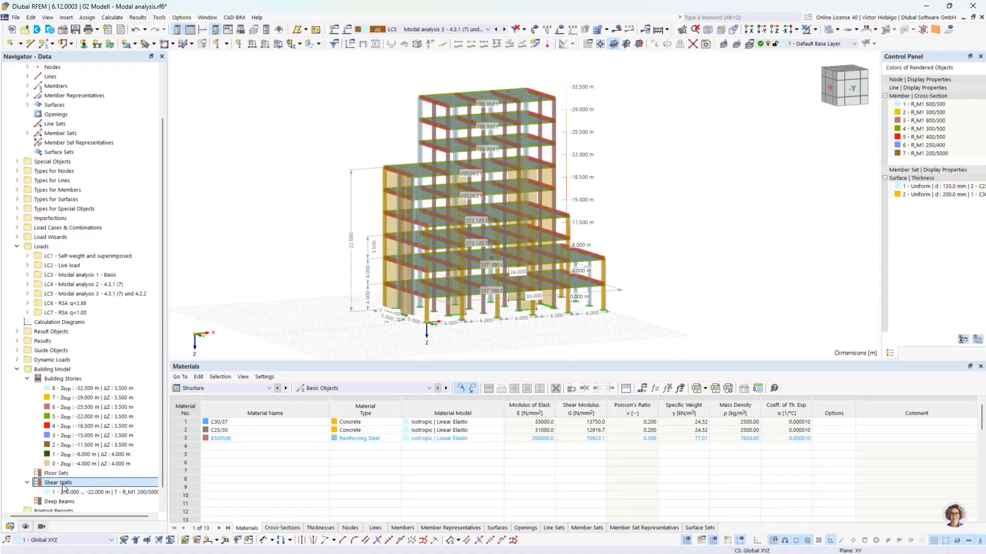
pyautogui.rightClick(65, 484)
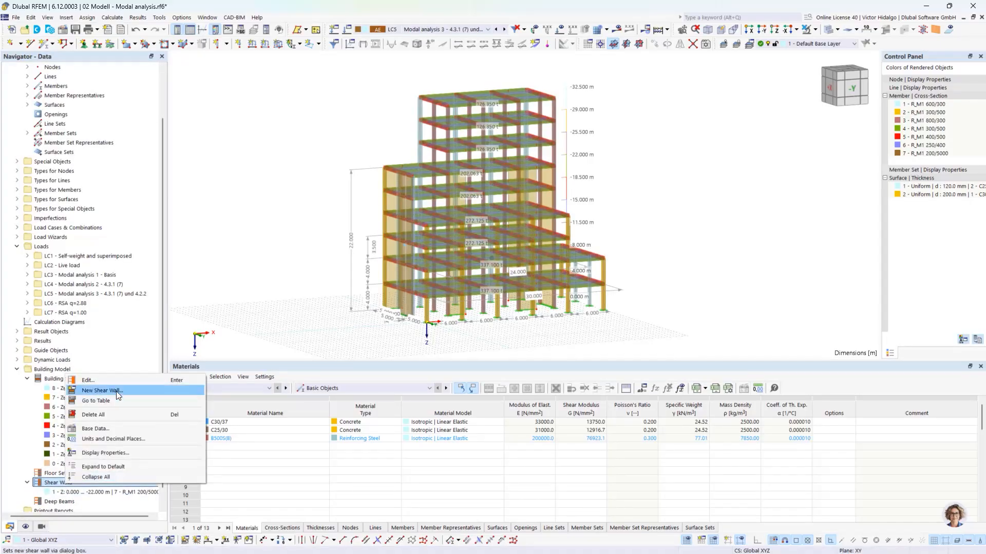
pyautogui.click(103, 390)
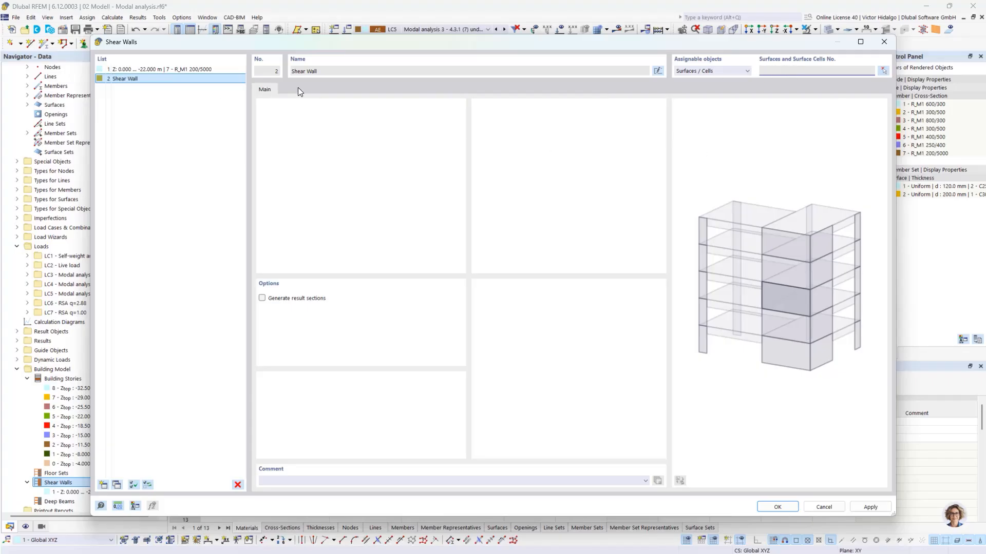
pyautogui.click(217, 71)
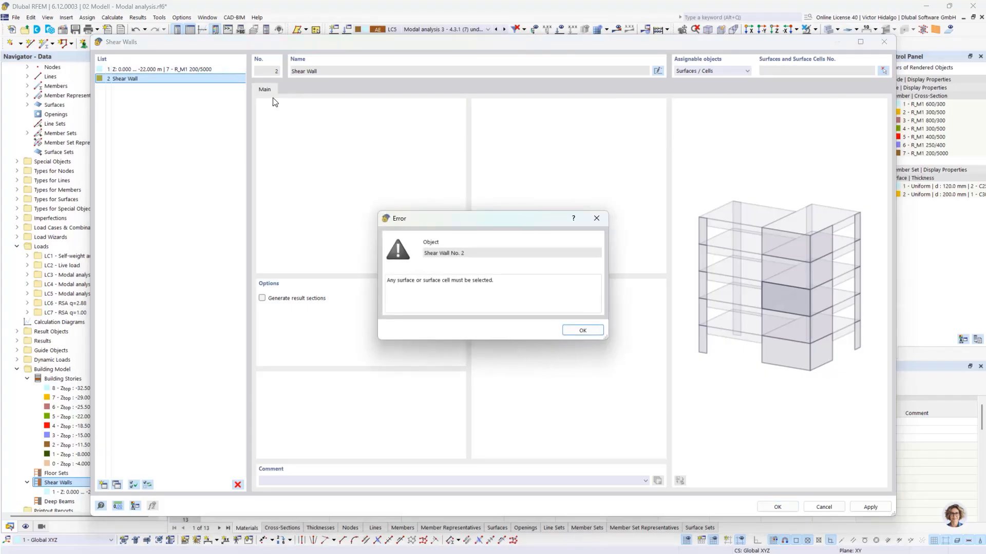
pyautogui.click(596, 219)
pyautogui.click(882, 70)
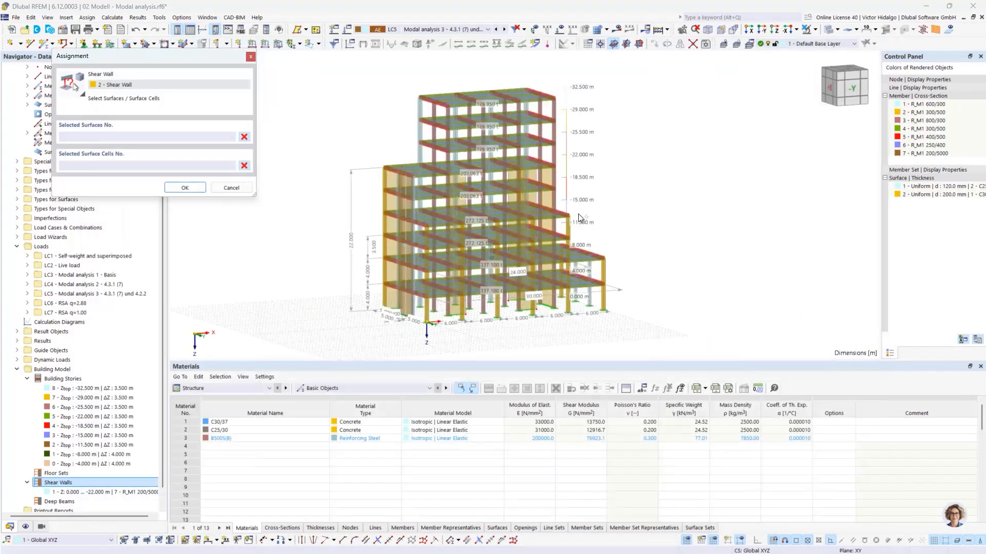
# Limit the visible objects to the 200 mm thick C30/37 surfaces, hiding the R_M1 250/400 members and all others
pyautogui.click(42, 527)
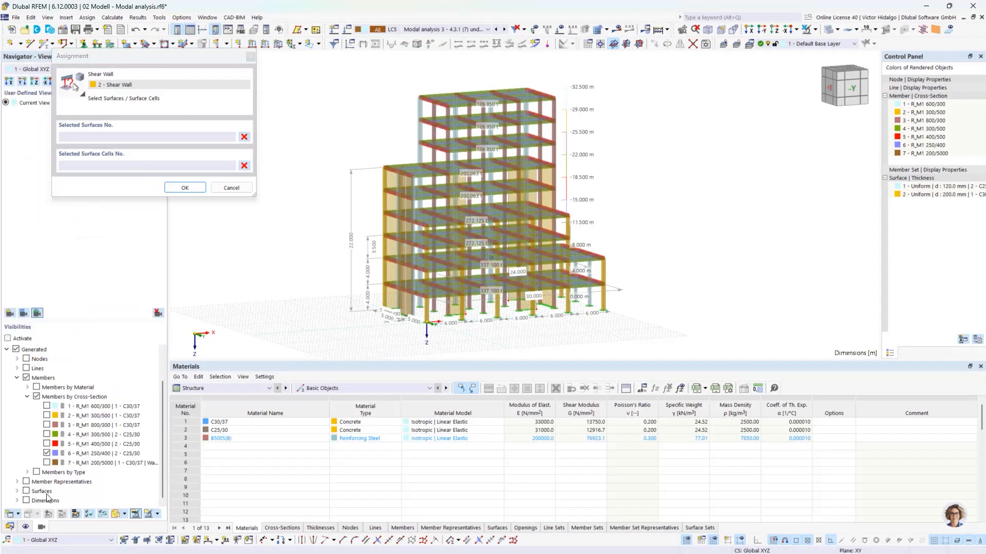
pyautogui.click(17, 491)
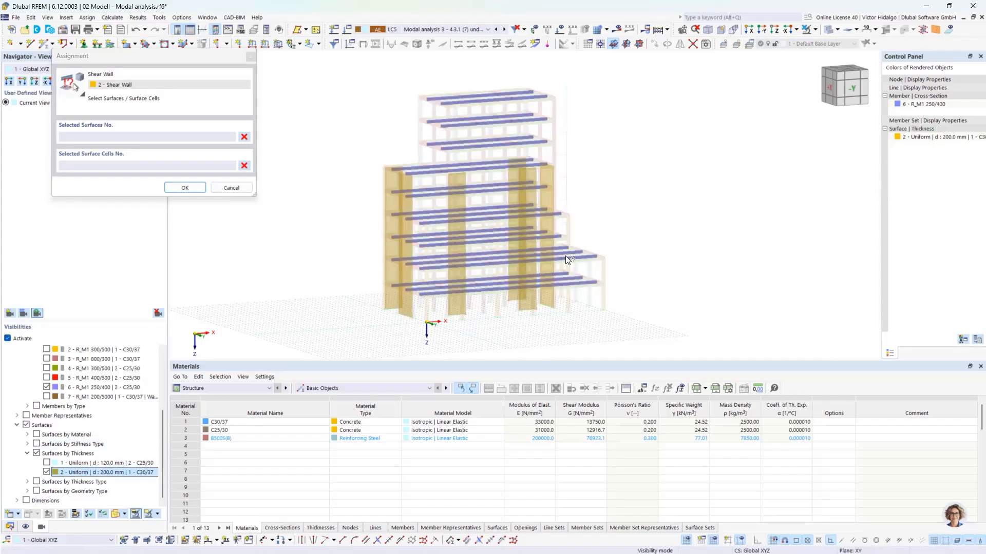
pyautogui.keyDown('ctrl'); pyautogui.moveTo(706, 253); pyautogui.dragTo(698, 273, button='middle'); pyautogui.keyUp('ctrl')
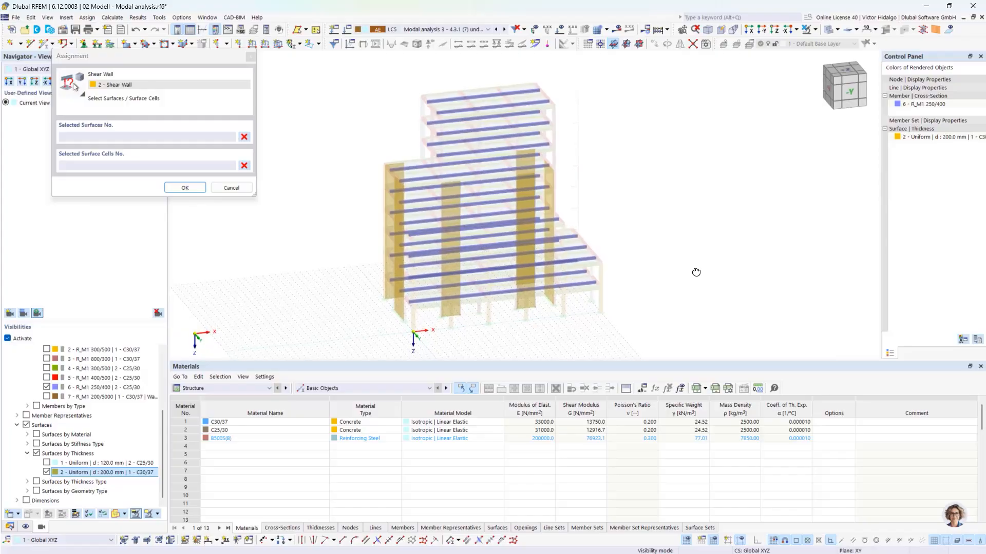
pyautogui.click(47, 388)
pyautogui.click(47, 387)
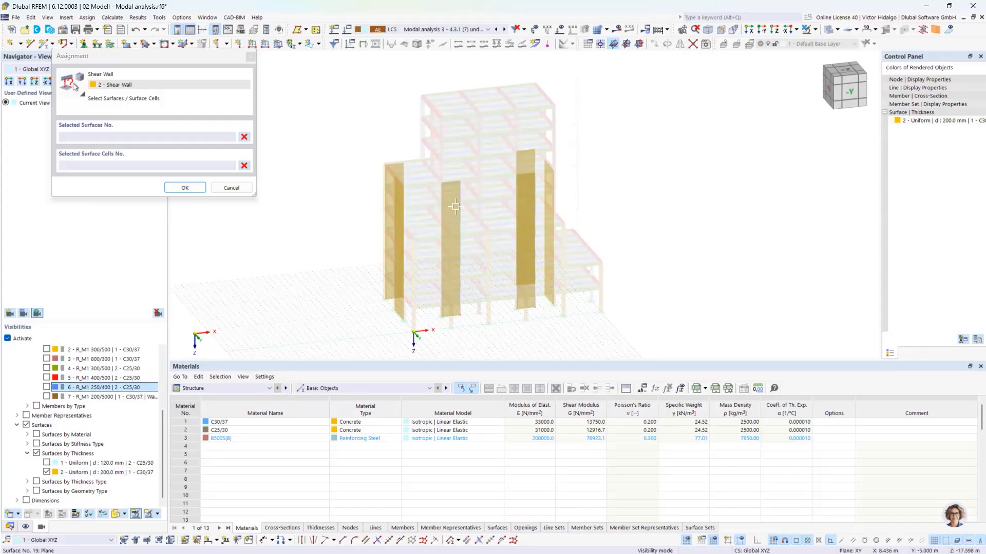
# Assign surfaces 15-20 to shear wall 2 and create it, accepting the deletion of the results and mesh
pyautogui.moveTo(483, 314); pyautogui.dragTo(479, 330)
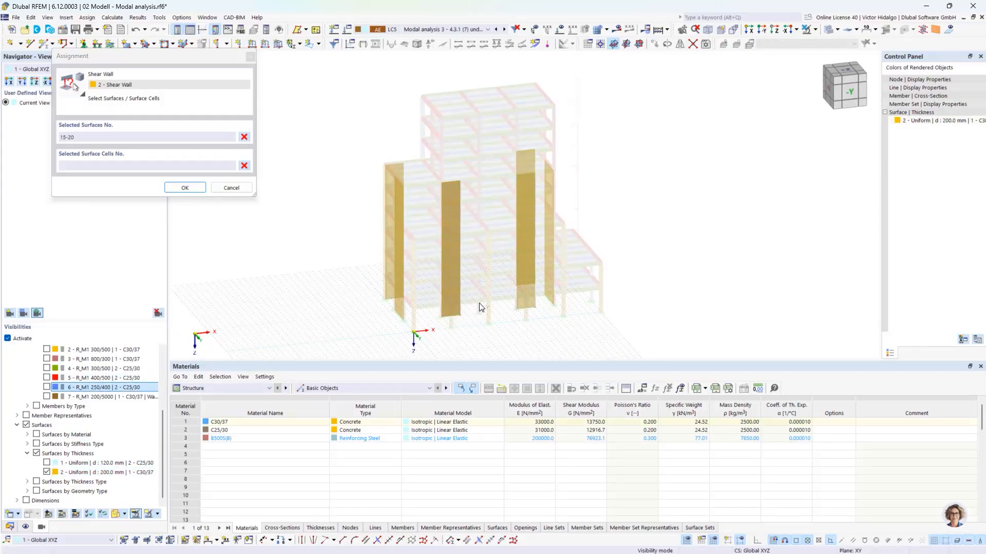
pyautogui.click(184, 188)
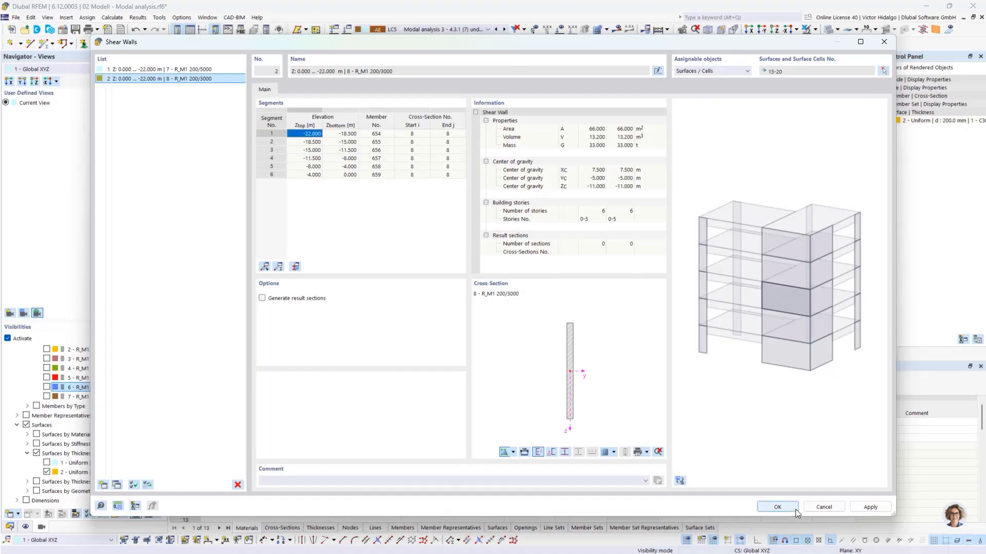
pyautogui.click(777, 508)
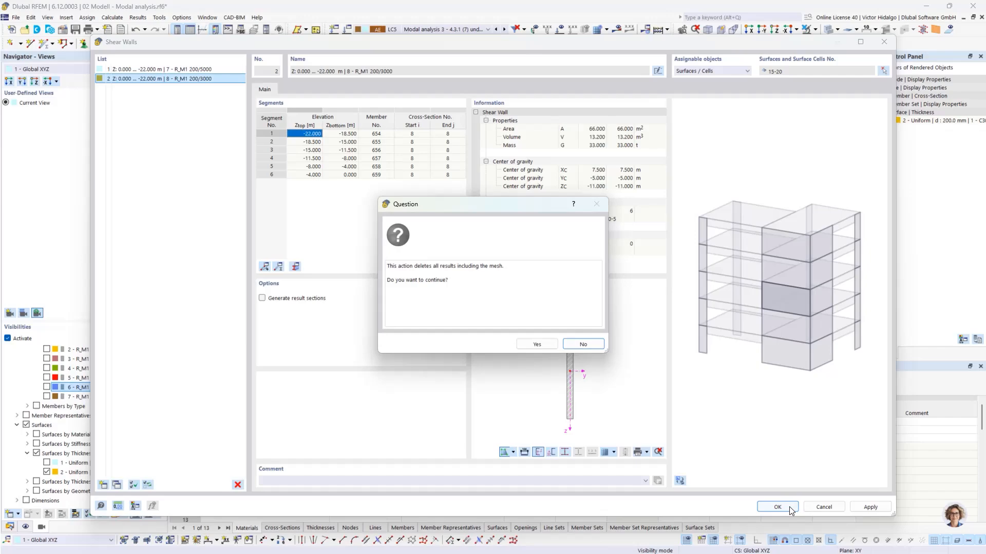
pyautogui.click(551, 348)
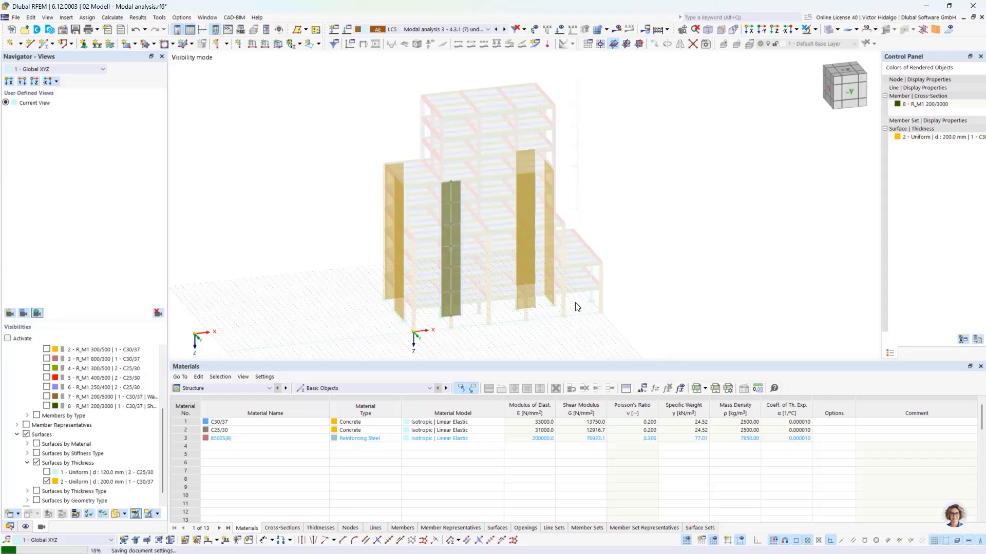
# Inspect the new shear wall's segments up close and close 02 Modell - Modal analysis.rf6 without saving
pyautogui.scroll(5, 470, 297)
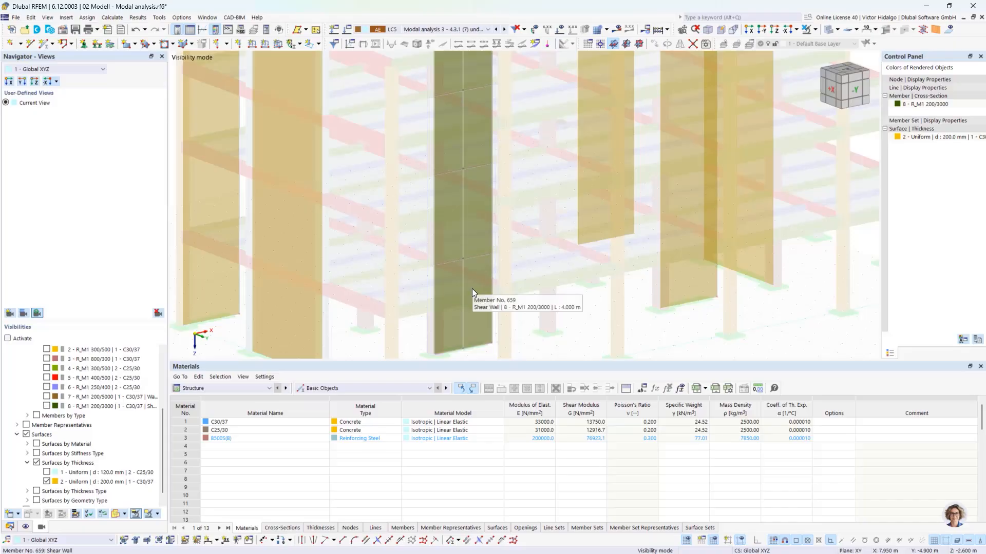
pyautogui.scroll(-4, 487, 162)
pyautogui.scroll(2, 471, 101)
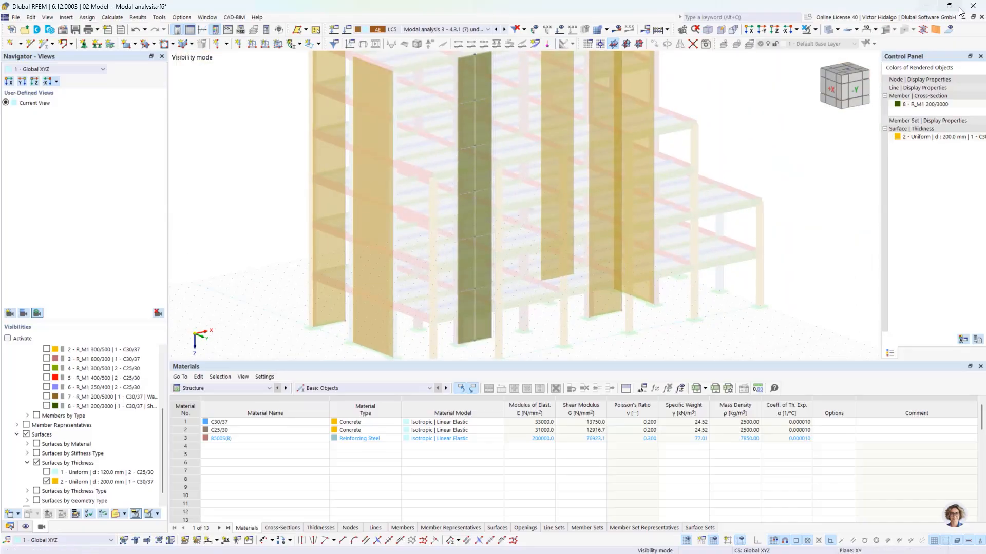
pyautogui.click(981, 17)
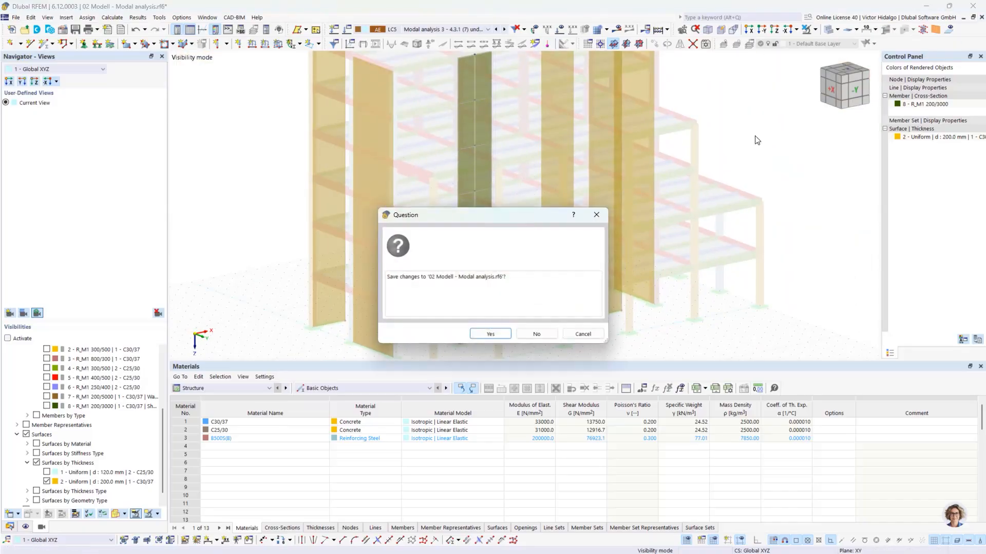
pyautogui.click(535, 335)
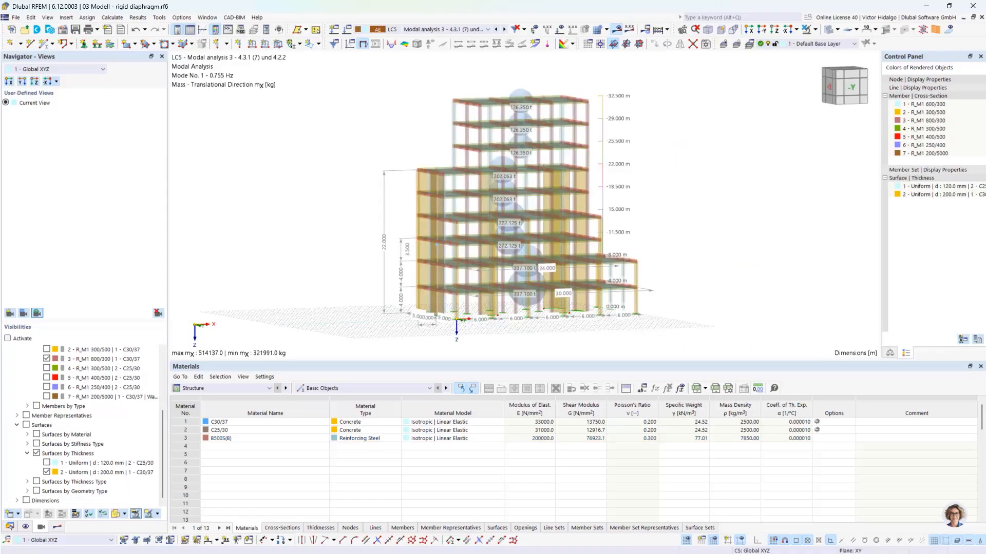
pyautogui.hotkey('alt', 'Tab')
pyautogui.click(455, 361)
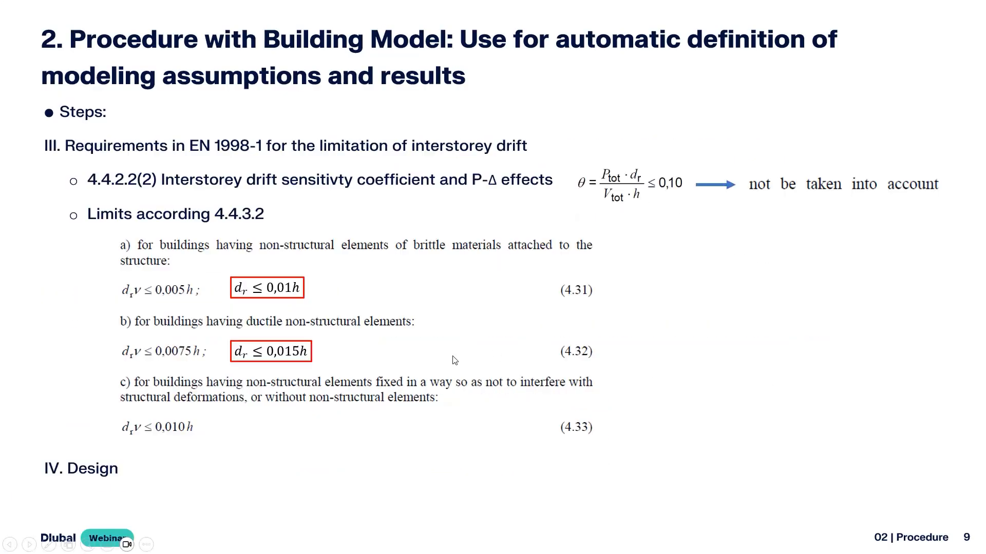
pyautogui.scroll(1, 472, 359)
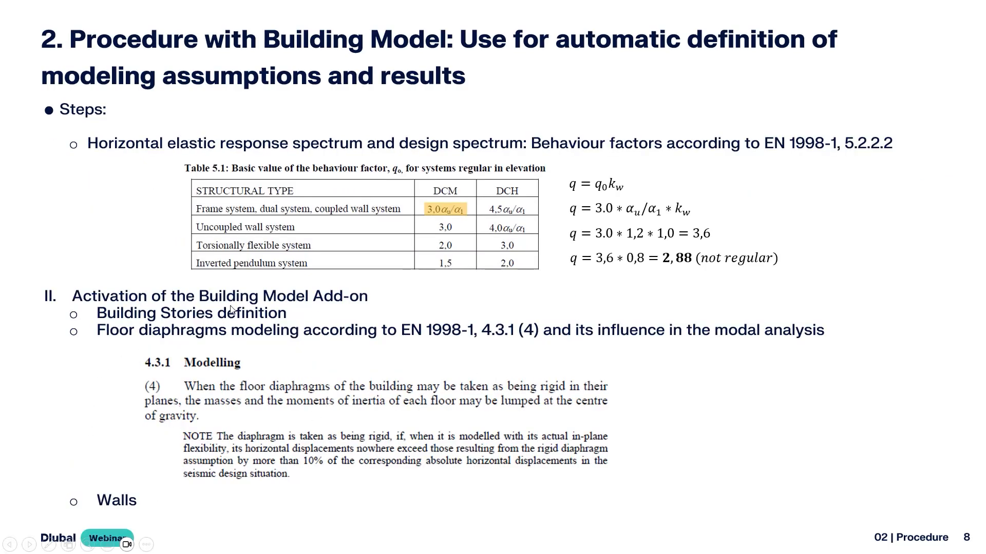
pyautogui.click(318, 322)
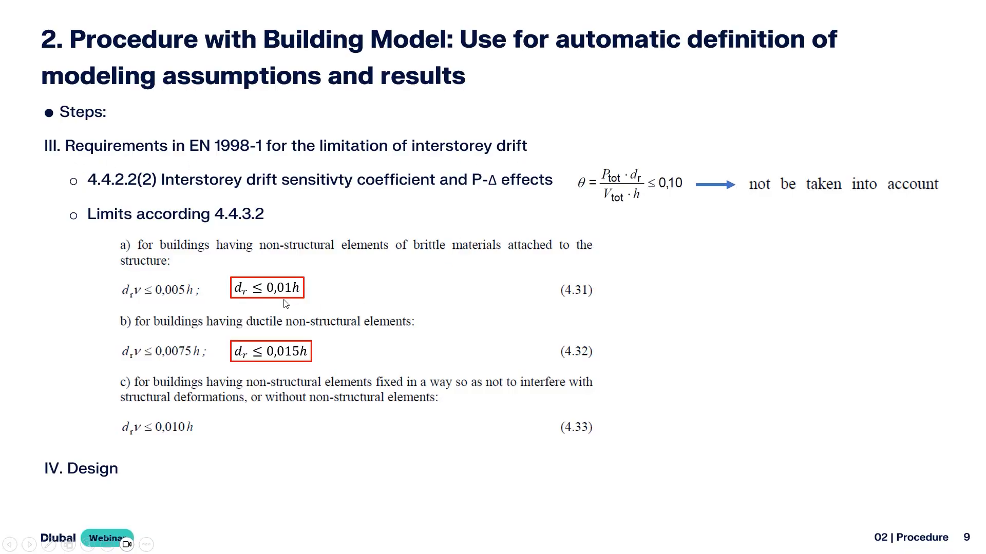
pyautogui.click(299, 294)
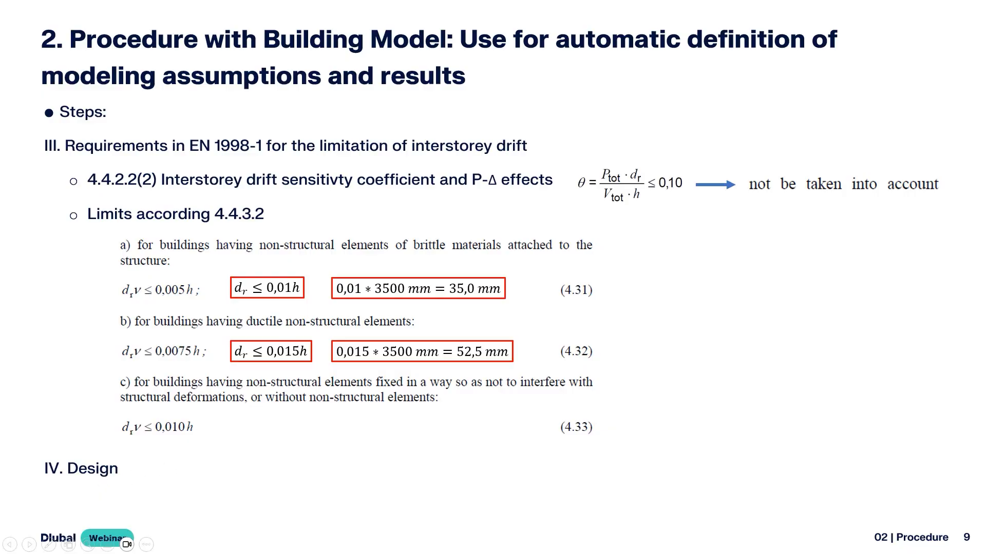
pyautogui.hotkey('alt', 'Tab')
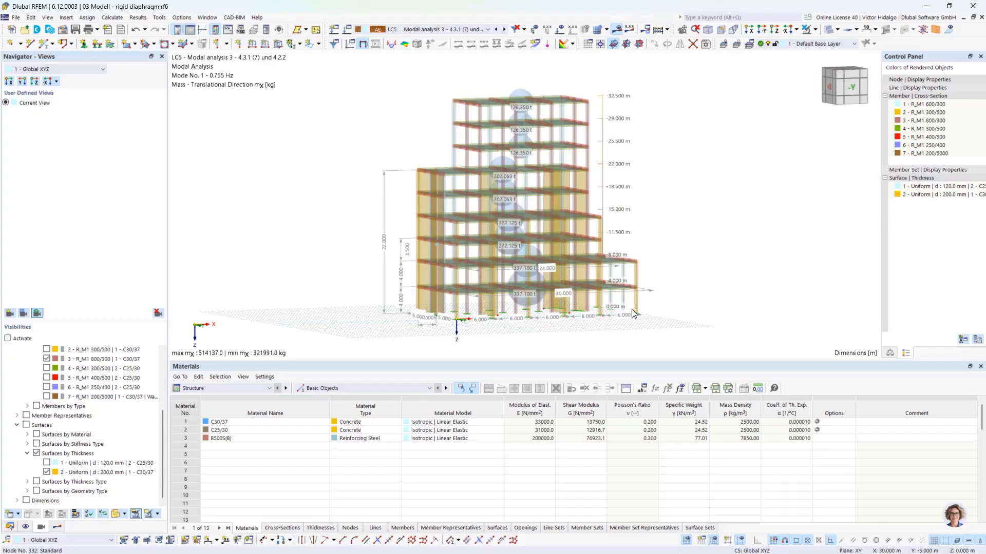
# Display load case LC7 - RSA q=1.00 in 03 Modell and check its response spectrum settings, closing without changes
pyautogui.moveTo(700, 291); pyautogui.dragTo(682, 291, button='middle')
pyautogui.click(456, 30)
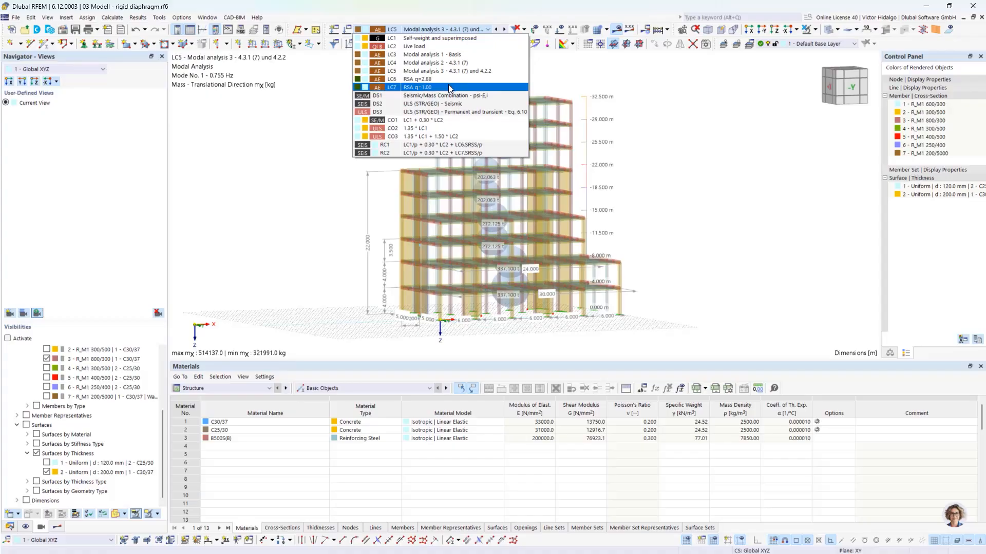
pyautogui.click(420, 88)
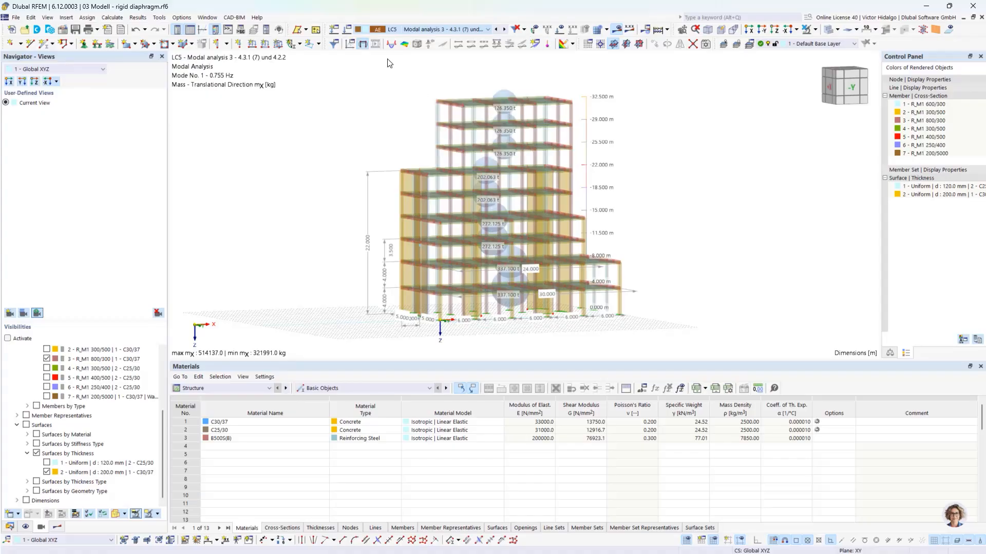
pyautogui.click(348, 30)
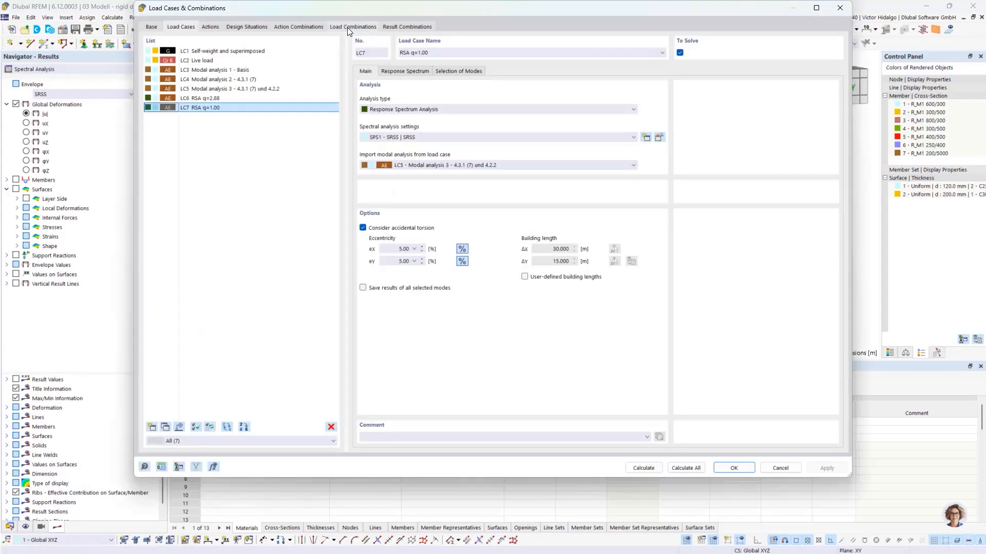
pyautogui.click(405, 72)
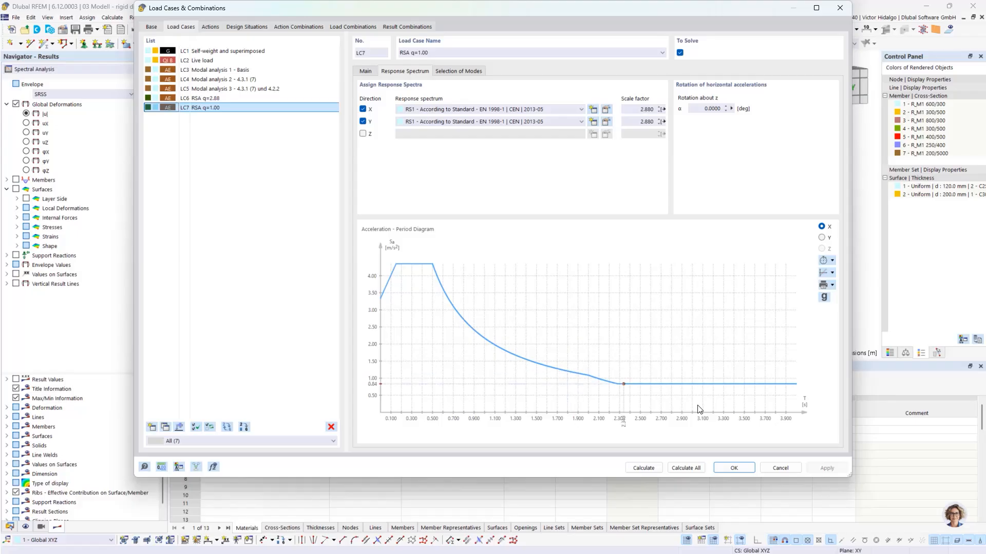
pyautogui.click(781, 468)
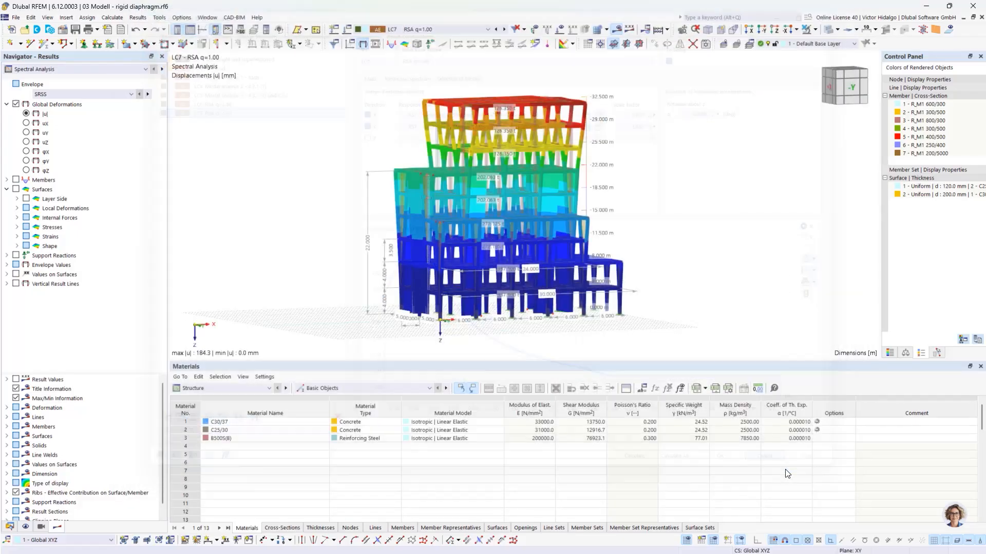
# Look through the design situations and combinations available for display, and return to LC7 - RSA q=1.00
pyautogui.click(504, 30)
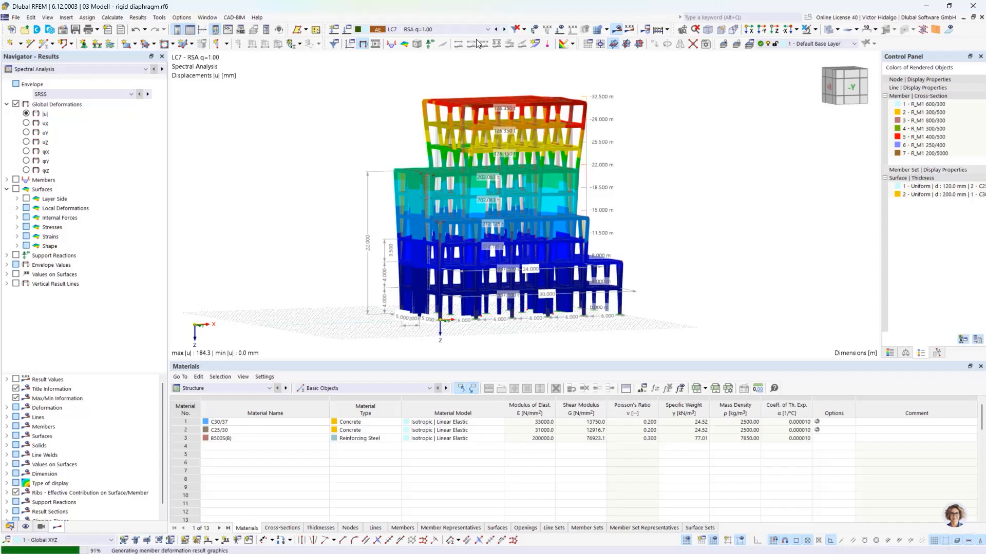
pyautogui.click(486, 29)
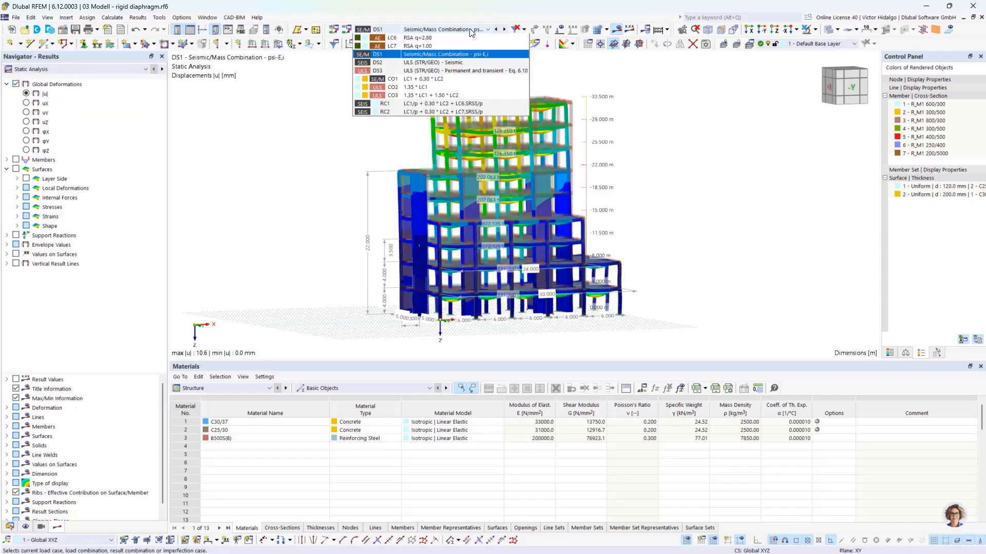
pyautogui.click(451, 86)
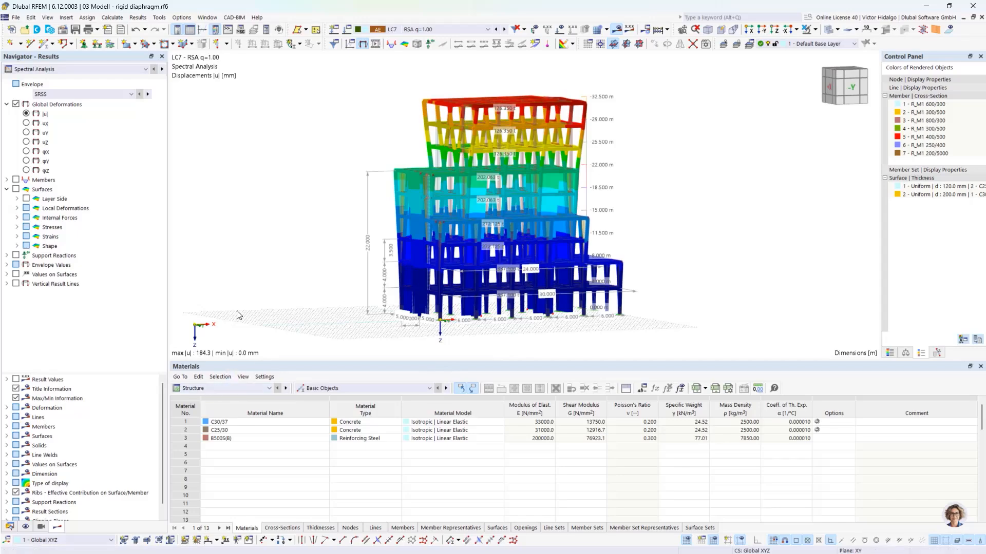
# Show the spectral analysis results by stories for LC6 - RSA q=2.88, with the centers of mass and rigidity
pyautogui.click(230, 389)
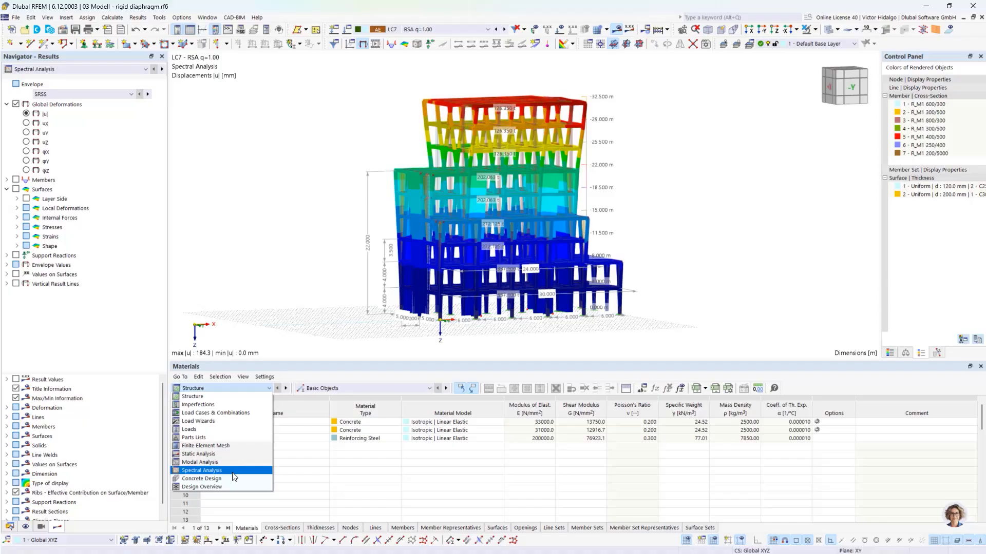
pyautogui.press('Escape')
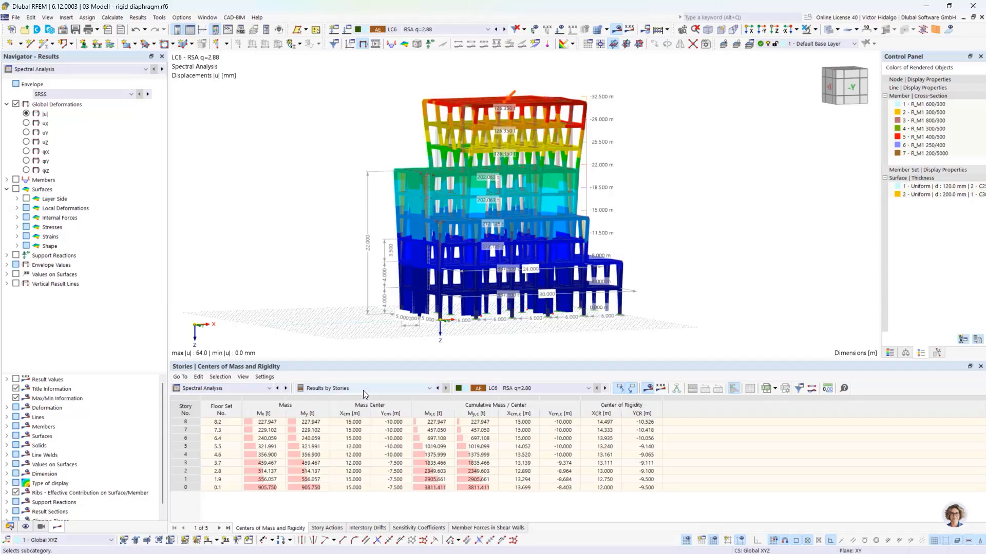
pyautogui.click(365, 390)
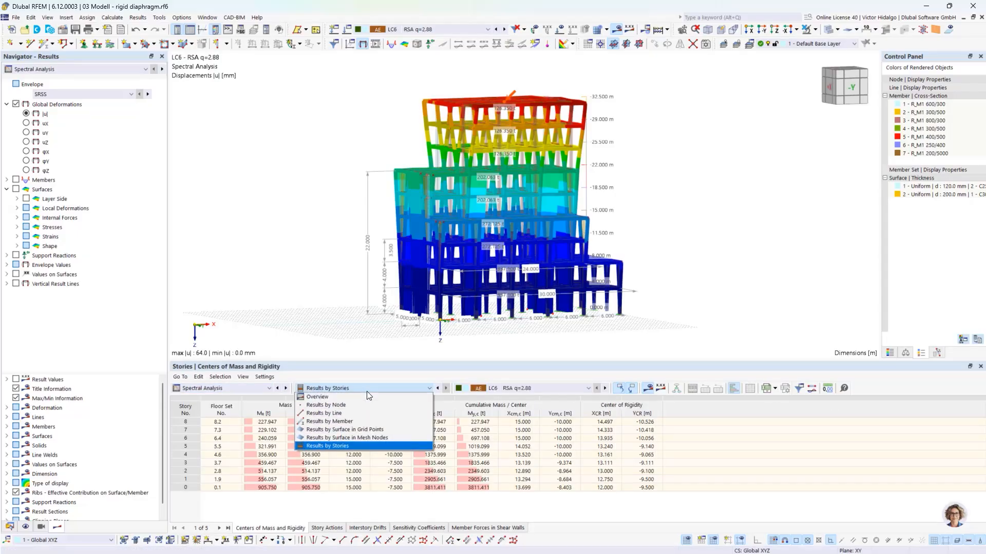
pyautogui.click(357, 446)
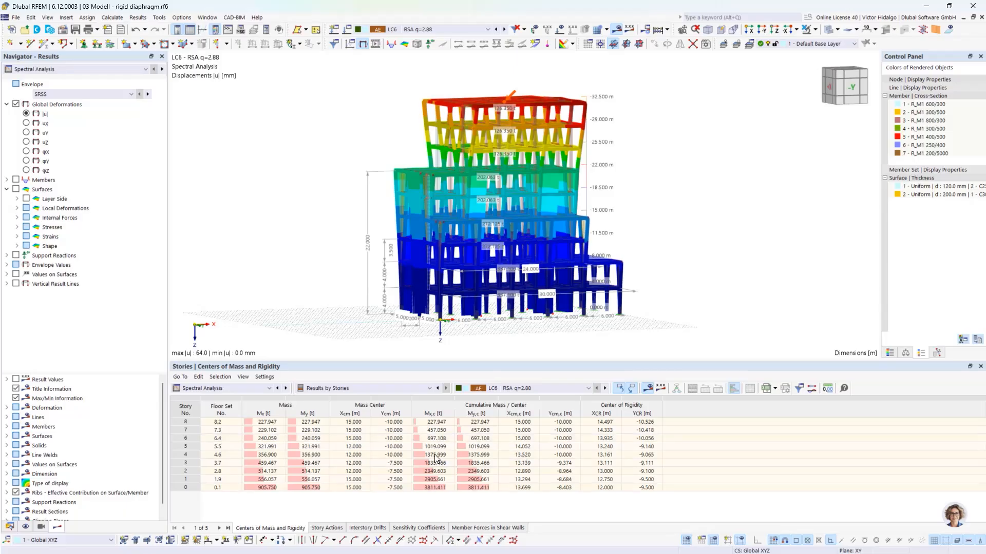
# Examine LC6's story actions and sensitivity coefficients, highlight the X-direction coefficients of all stories, and consult the EN 1998-1 limit slide
pyautogui.click(327, 528)
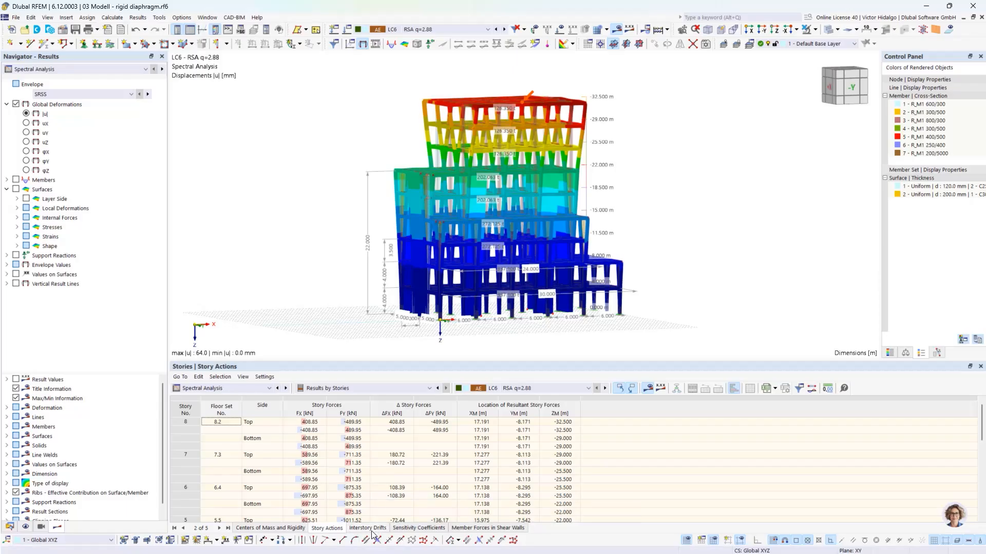
pyautogui.click(417, 528)
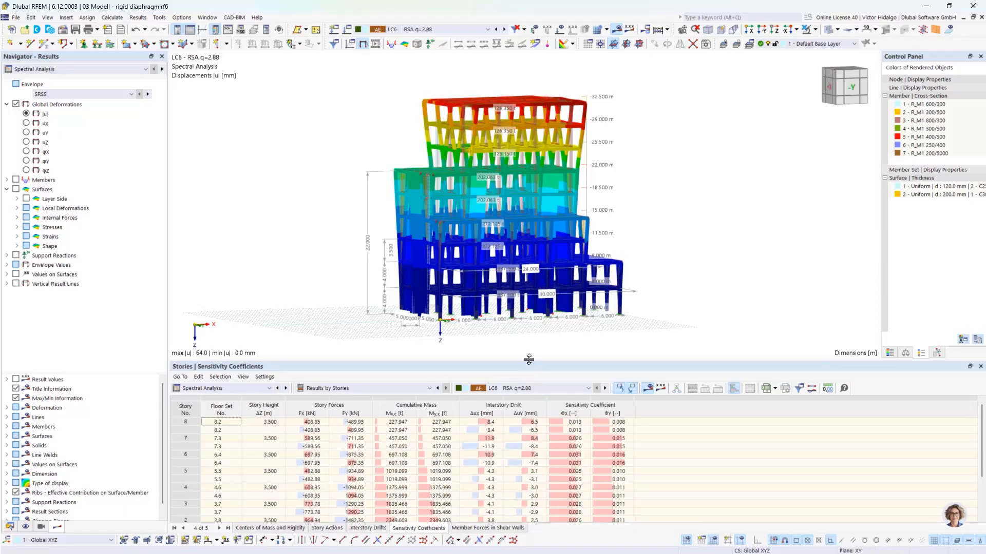
pyautogui.moveTo(530, 361); pyautogui.dragTo(524, 305)
pyautogui.click(579, 355)
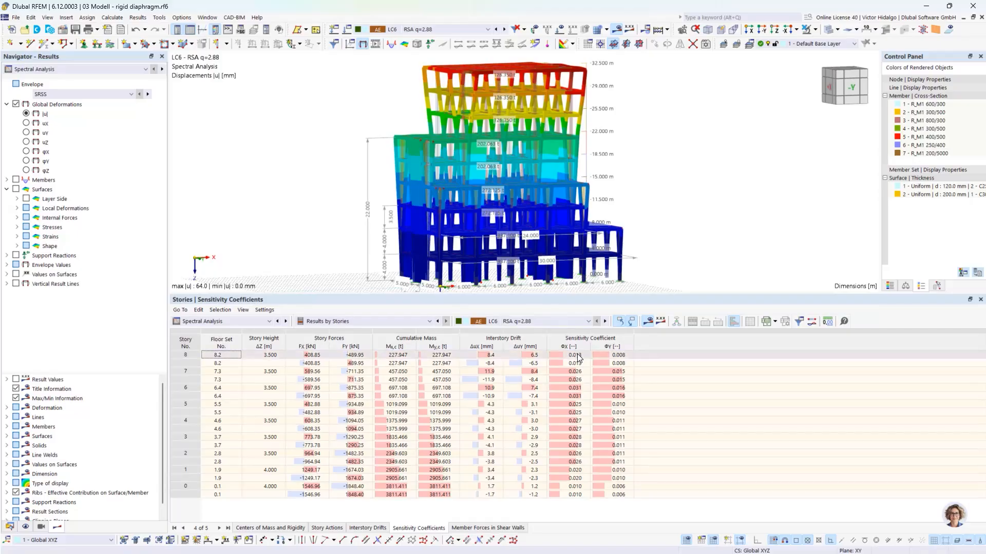
pyautogui.moveTo(578, 355); pyautogui.dragTo(582, 495)
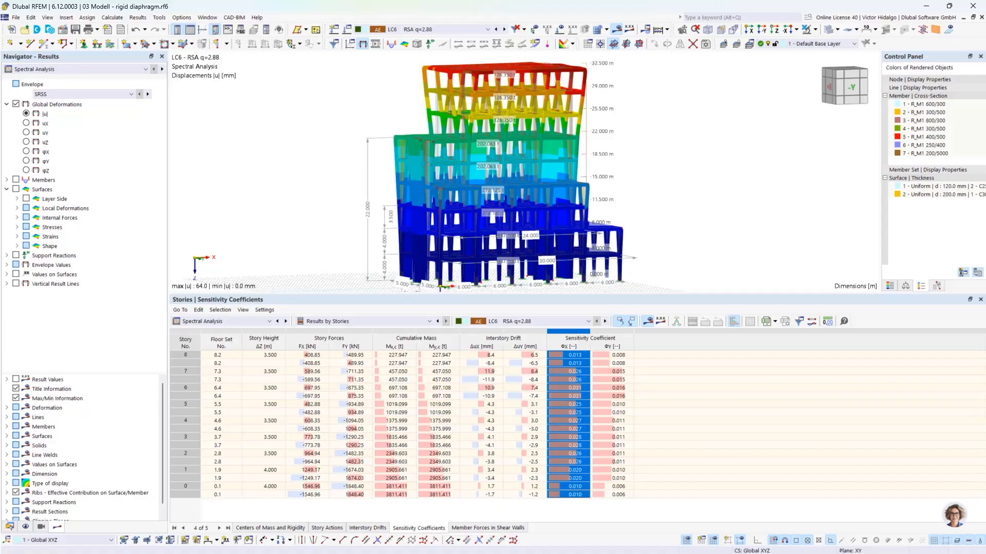
pyautogui.hotkey('alt', 'Tab')
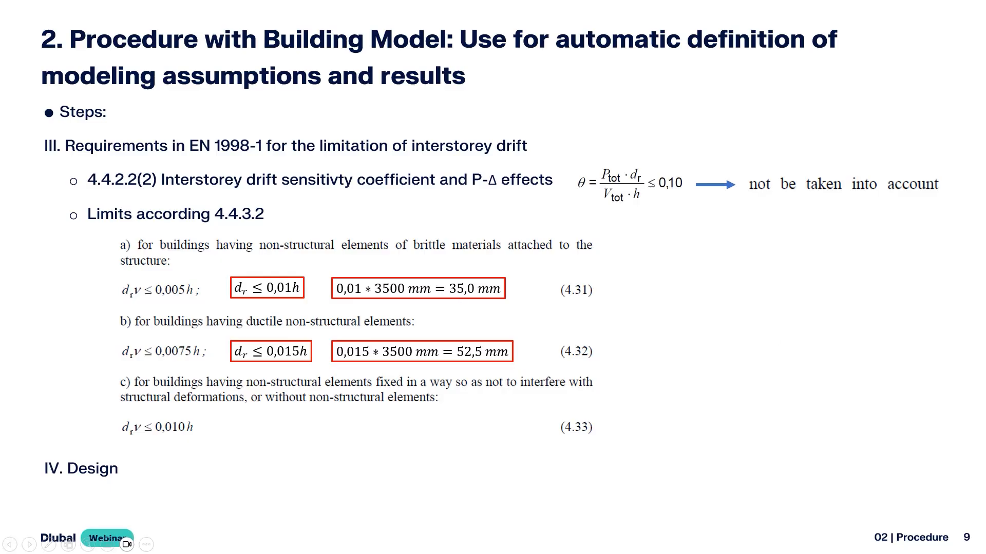
pyautogui.hotkey('alt', 'Tab')
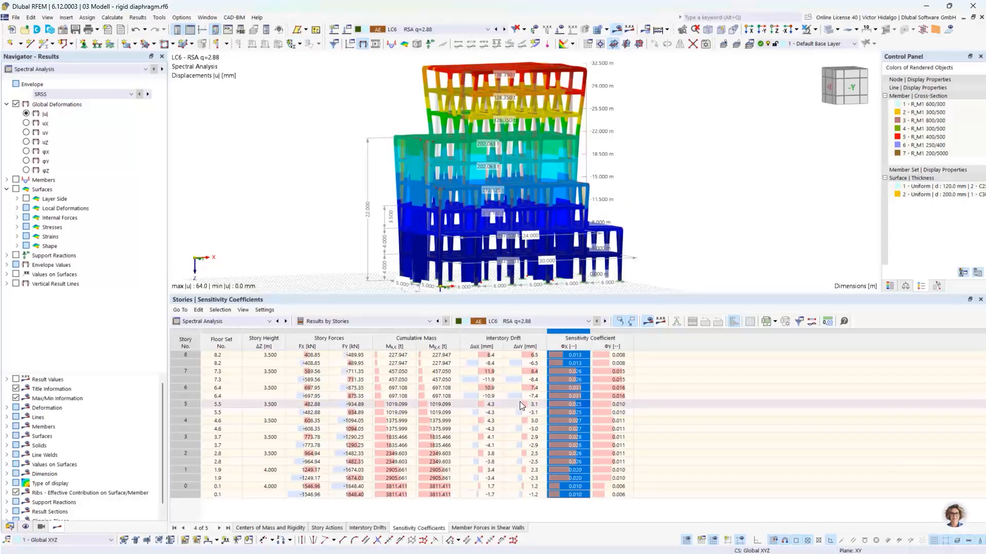
# Show the interstory drifts by story for LC6 - RSA q=2.88, and switch the table to LC7 - RSA q=1.00
pyautogui.click(370, 528)
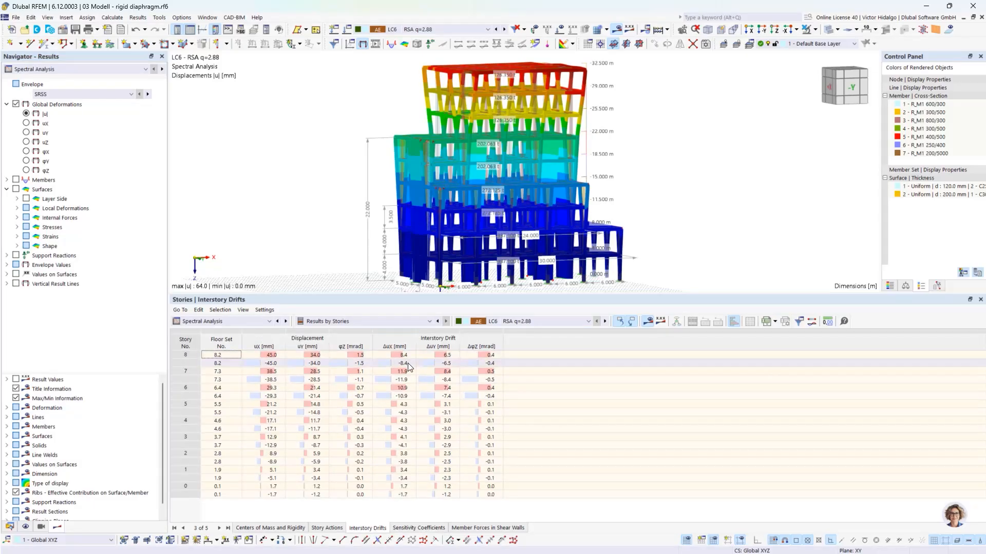
pyautogui.click(528, 321)
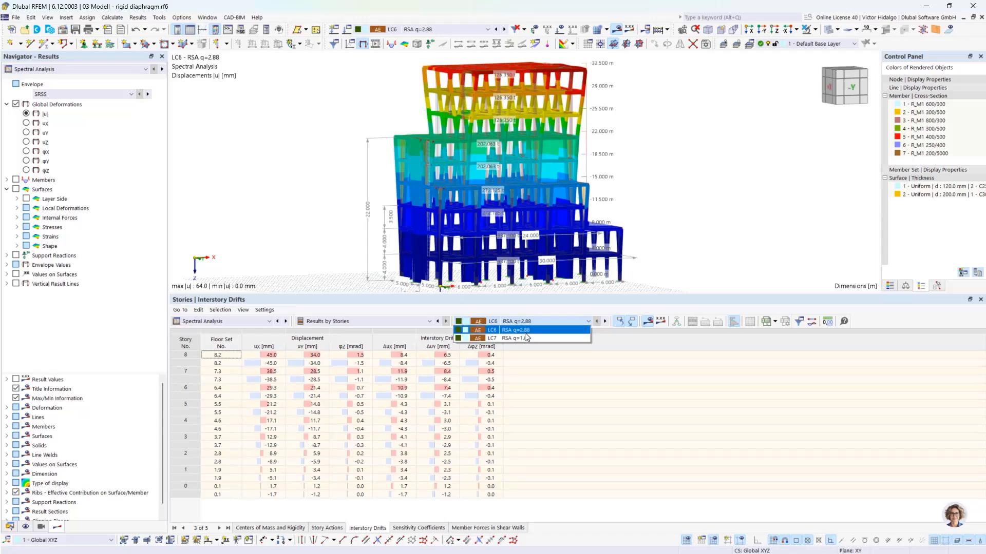
pyautogui.click(535, 331)
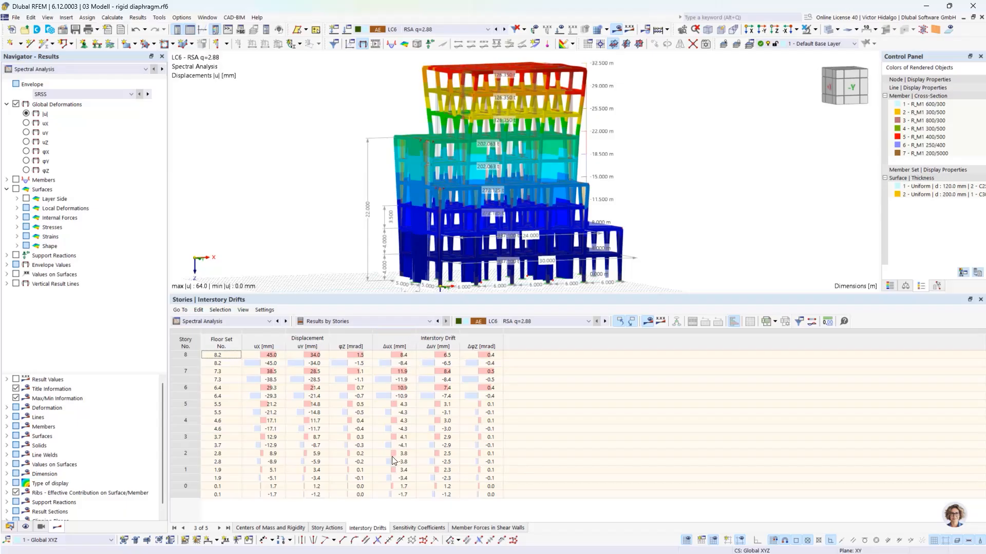
pyautogui.click(537, 324)
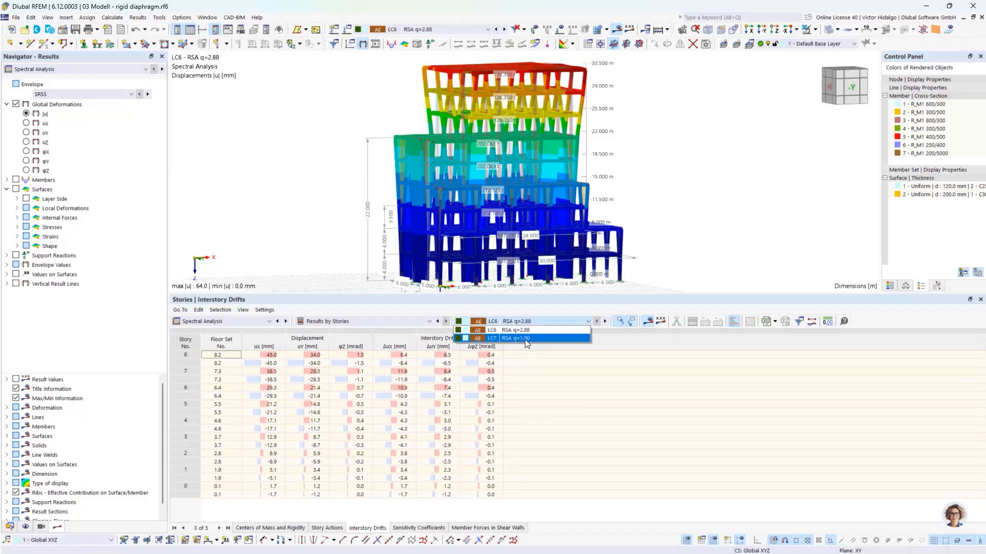
pyautogui.click(525, 339)
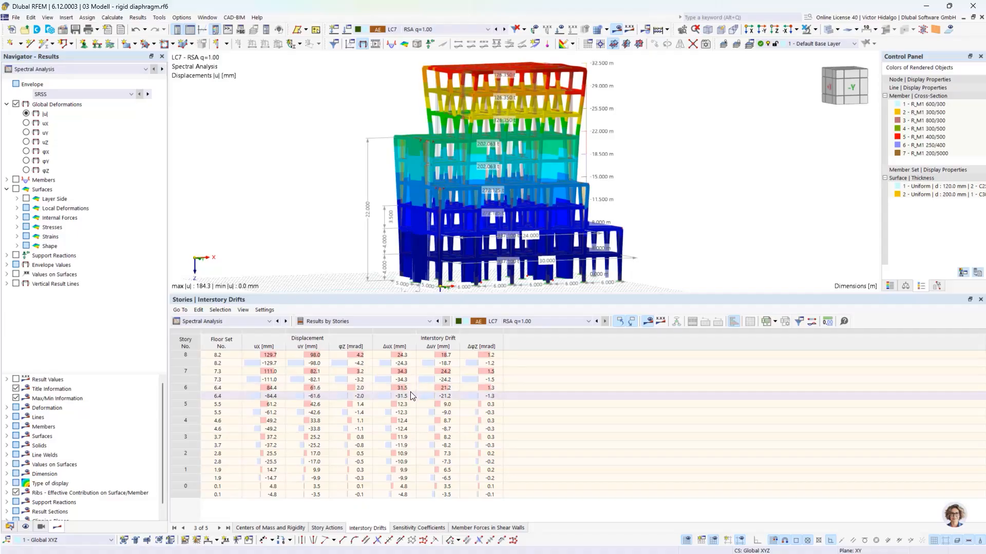
# Highlight story 7 in the LC7 interstory drift table, singling out its positive X-direction drift
pyautogui.click(185, 375)
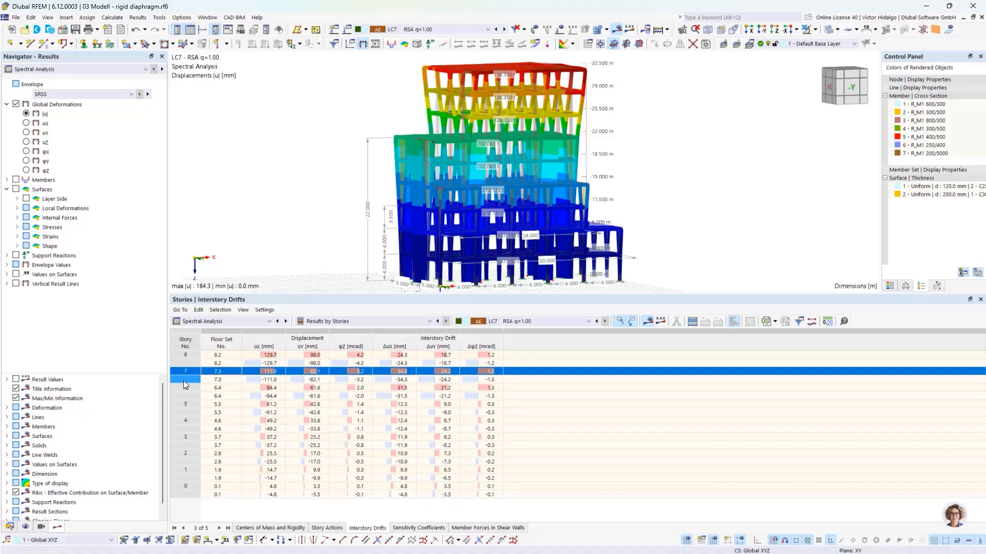
pyautogui.click(184, 380)
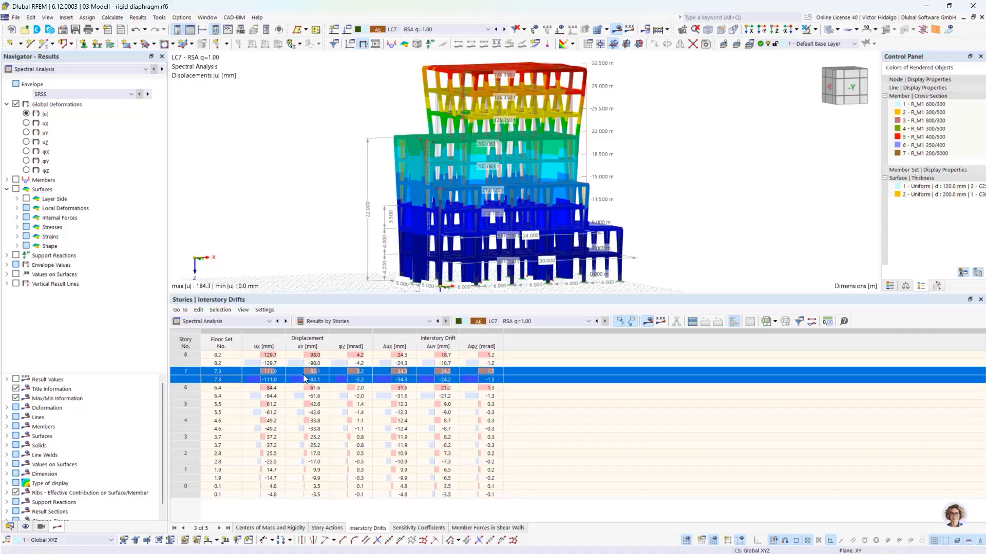
pyautogui.click(405, 372)
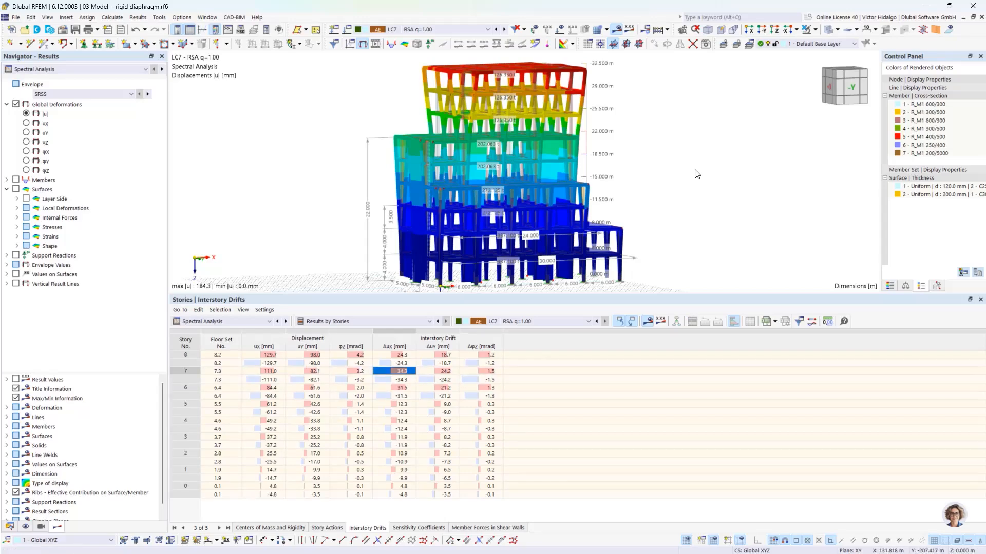
# Enlarge the model view by shrinking the results table, and turn off the graphical results display
pyautogui.click(625, 41)
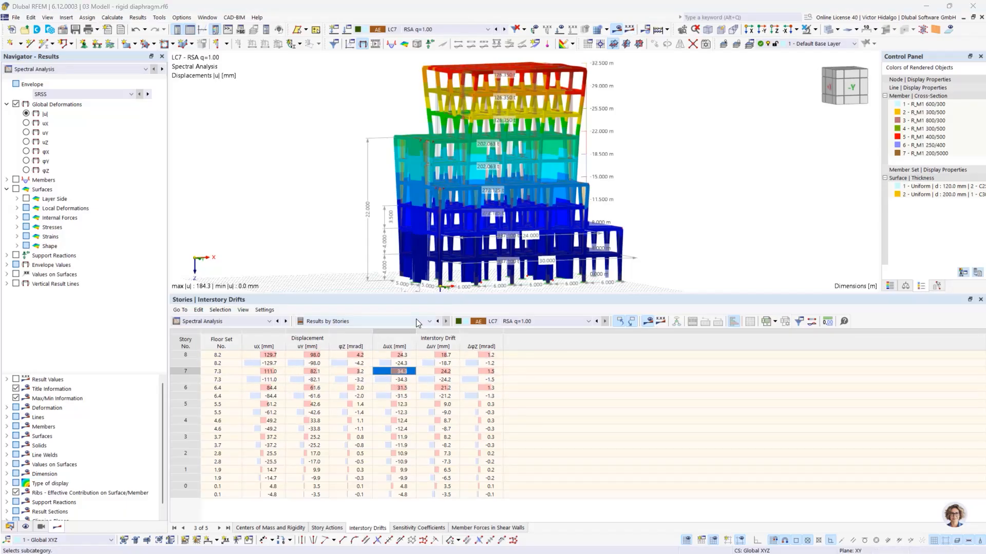
pyautogui.moveTo(428, 295); pyautogui.dragTo(428, 326)
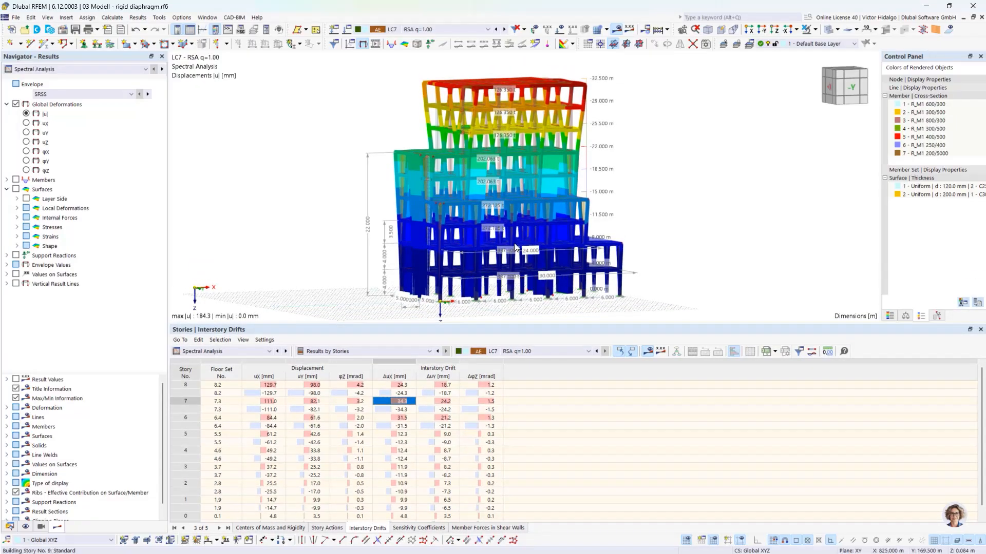
pyautogui.click(616, 32)
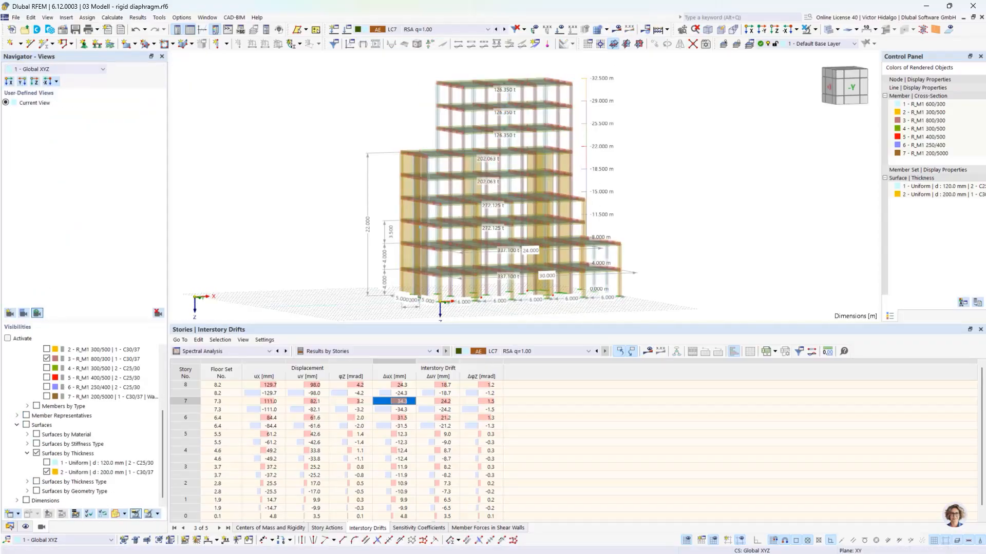
# Switch to the PowerPoint slide on interstorey drift requirements in EN 1998-1, and return to the model in RFEM
pyautogui.hotkey('alt', 'Tab')
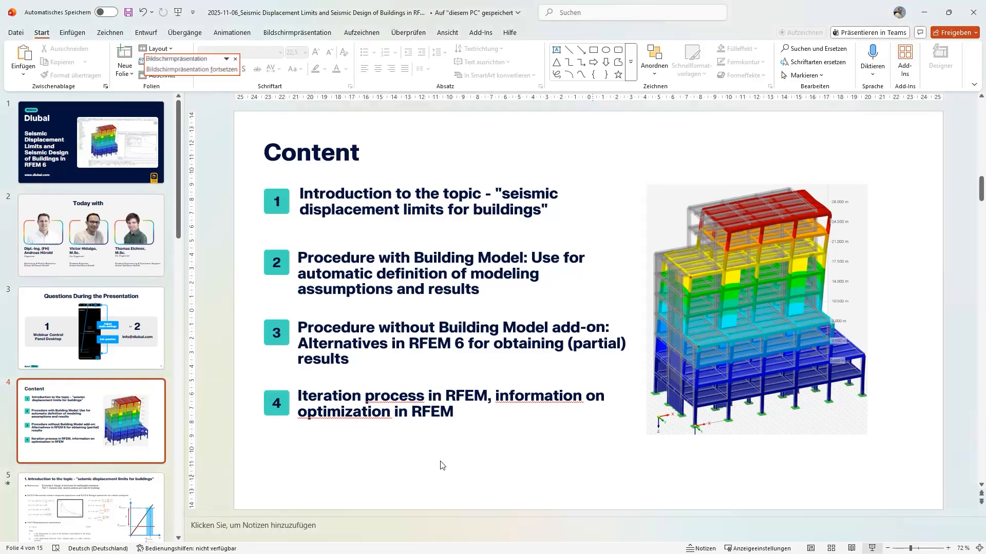
pyautogui.hotkey('alt', 'Tab')
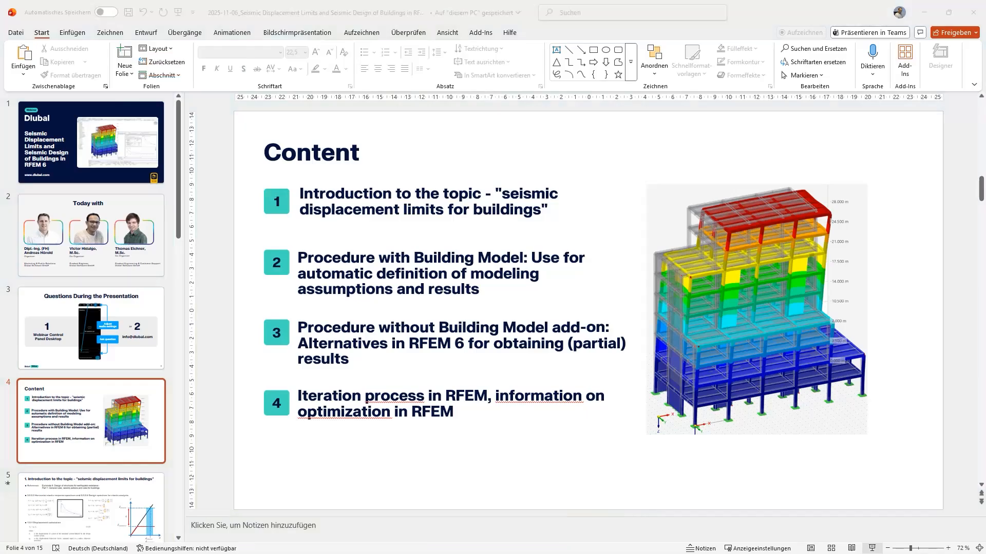
pyautogui.hotkey('alt', 'Tab')
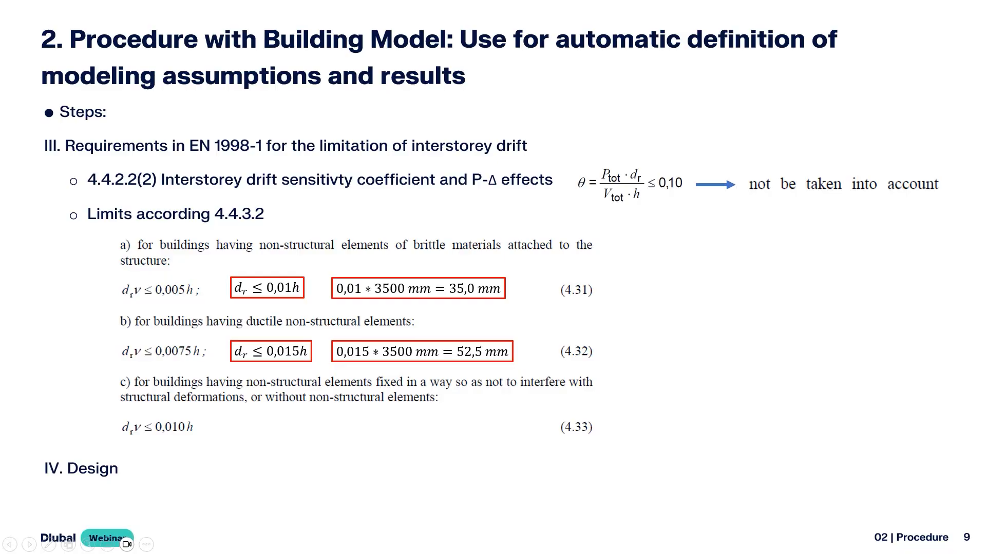
pyautogui.hotkey('alt', 'Tab')
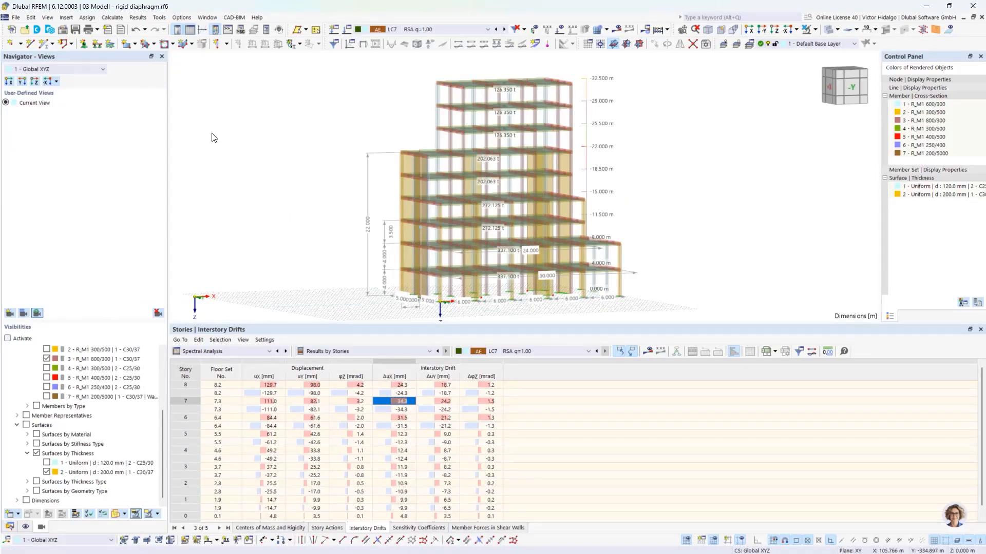
# Check the activated add-ons in the model's base data, including Concrete Design, and close without changes
pyautogui.click(64, 31)
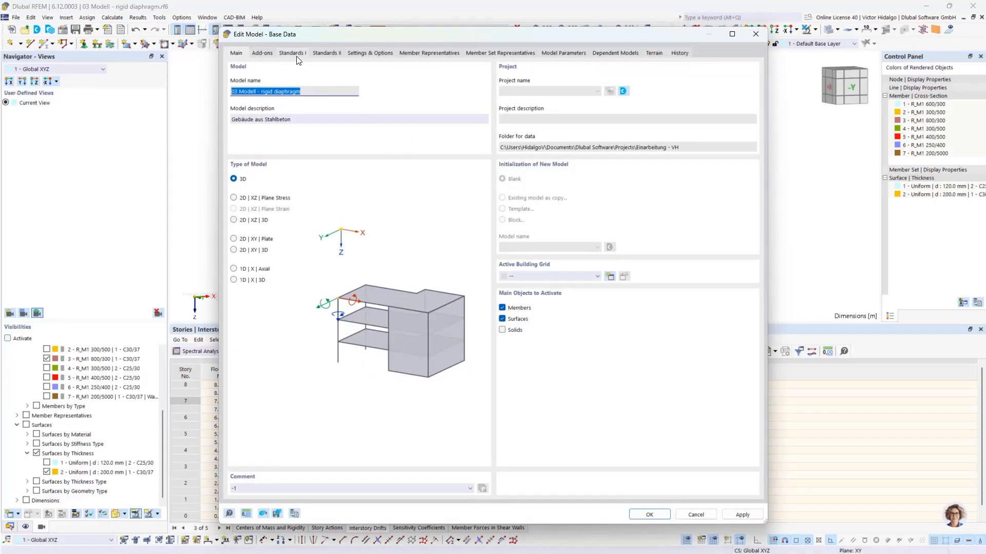
pyautogui.click(267, 54)
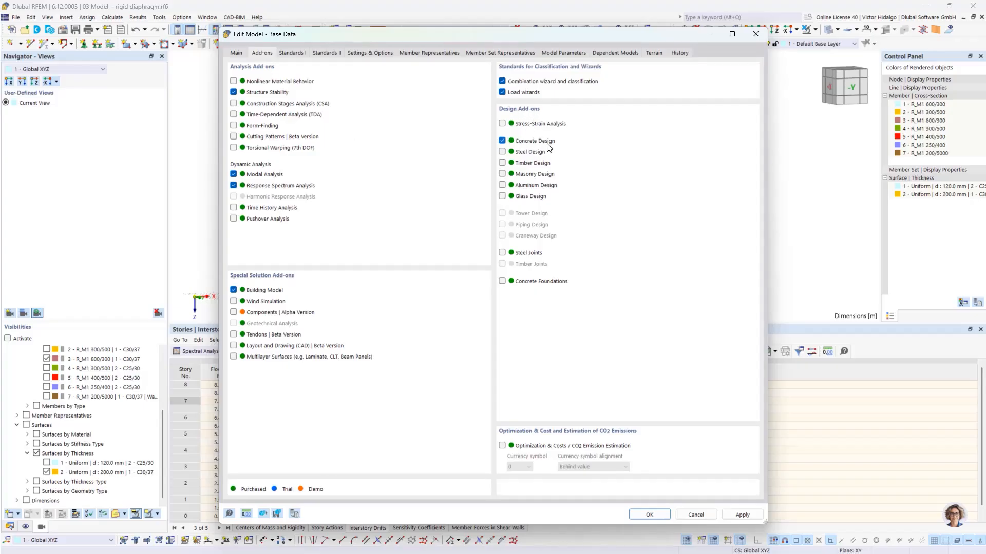
pyautogui.click(696, 515)
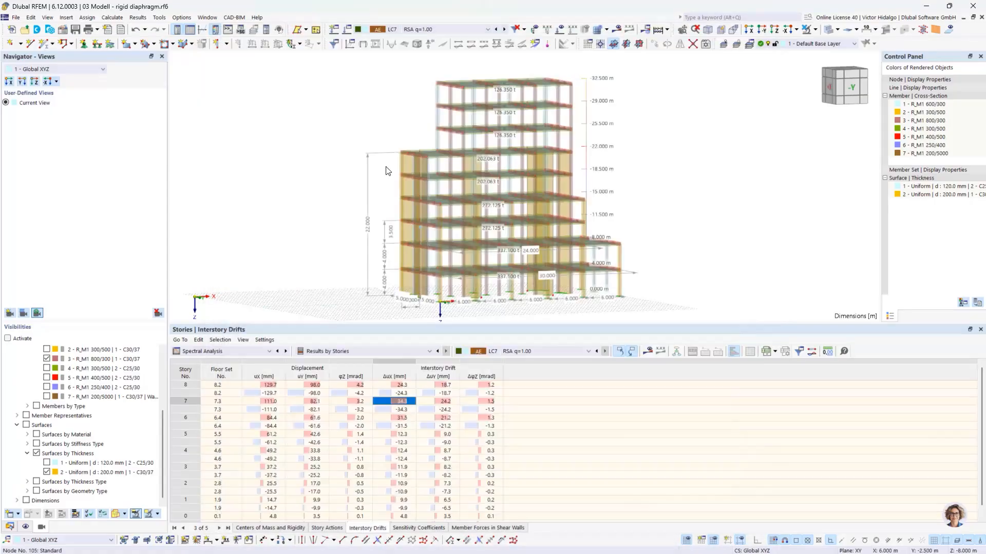
# Review the design situations DS2 ULS (STR/GEO) - Seismic and DS3 Permanent and transient, ending on DS2
pyautogui.click(347, 31)
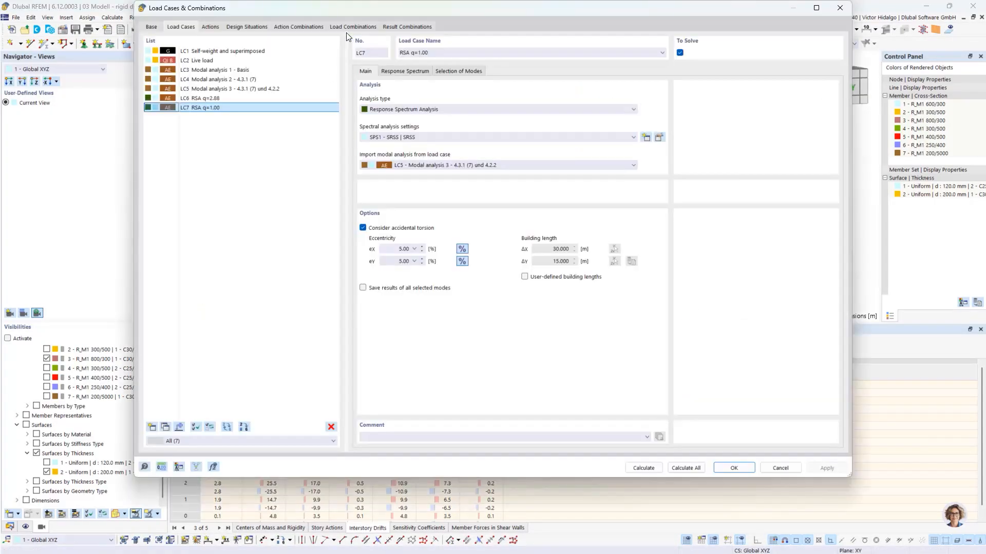
pyautogui.click(248, 26)
pyautogui.click(250, 60)
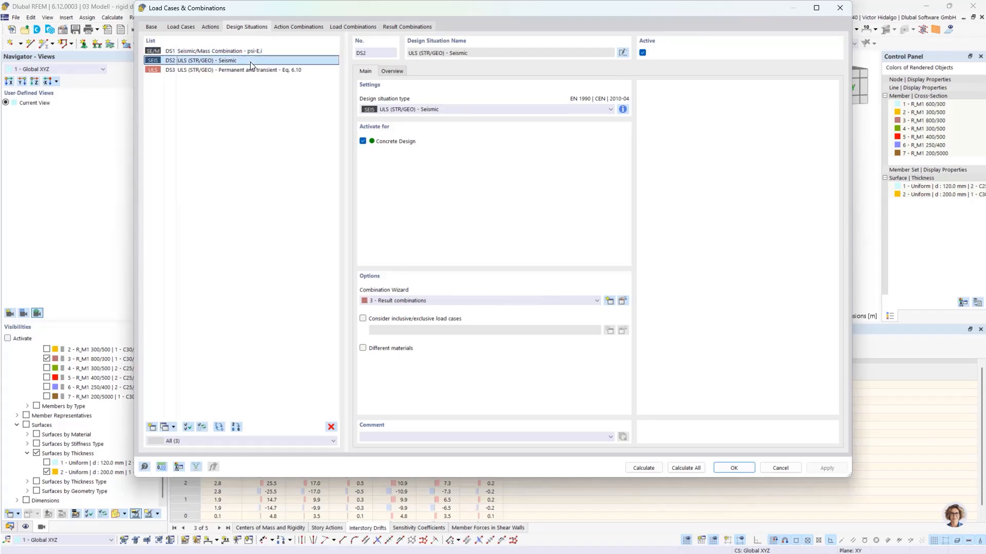
pyautogui.click(232, 71)
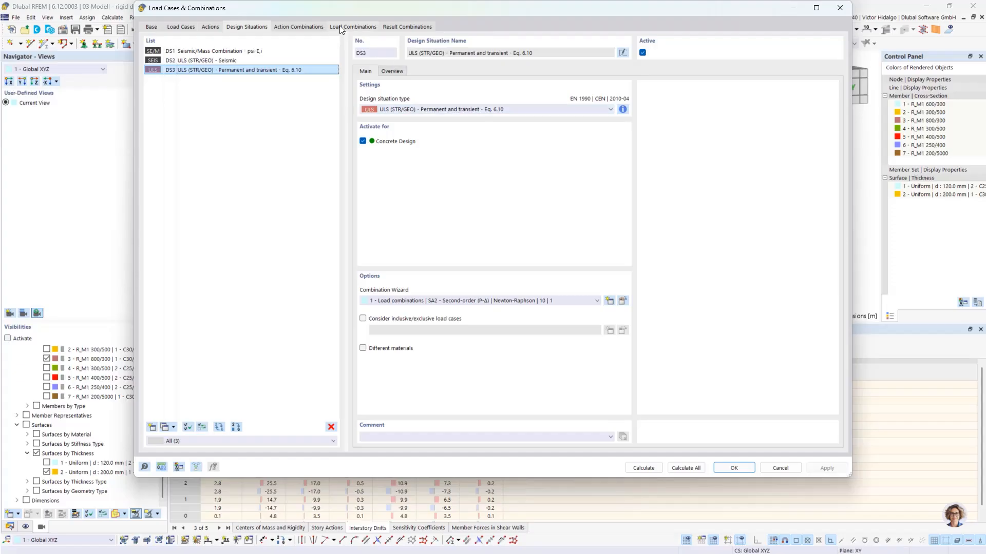
pyautogui.click(242, 60)
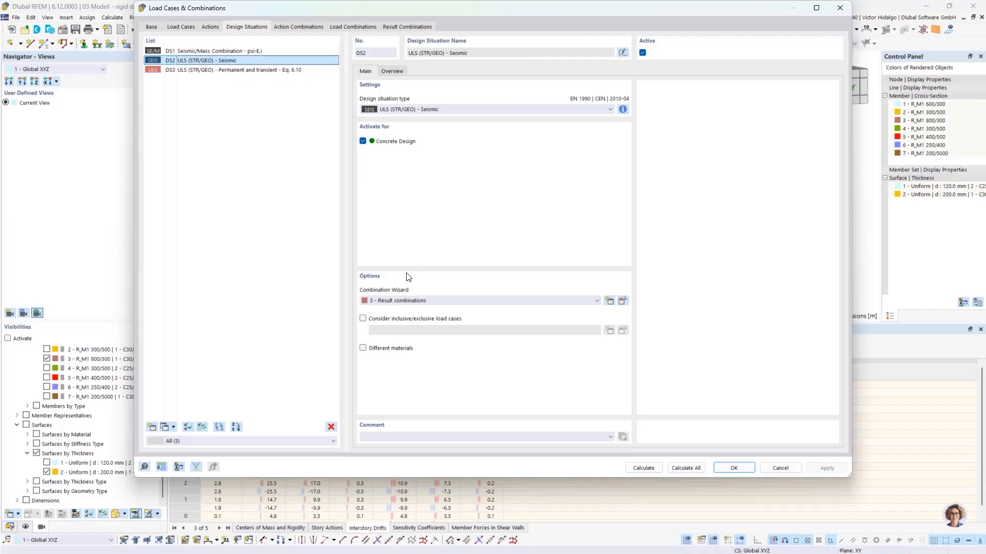
# Keep 3 - Result combinations as DS2's combination wizard, and make result combination RC2 with LC7 the current one
pyautogui.click(452, 303)
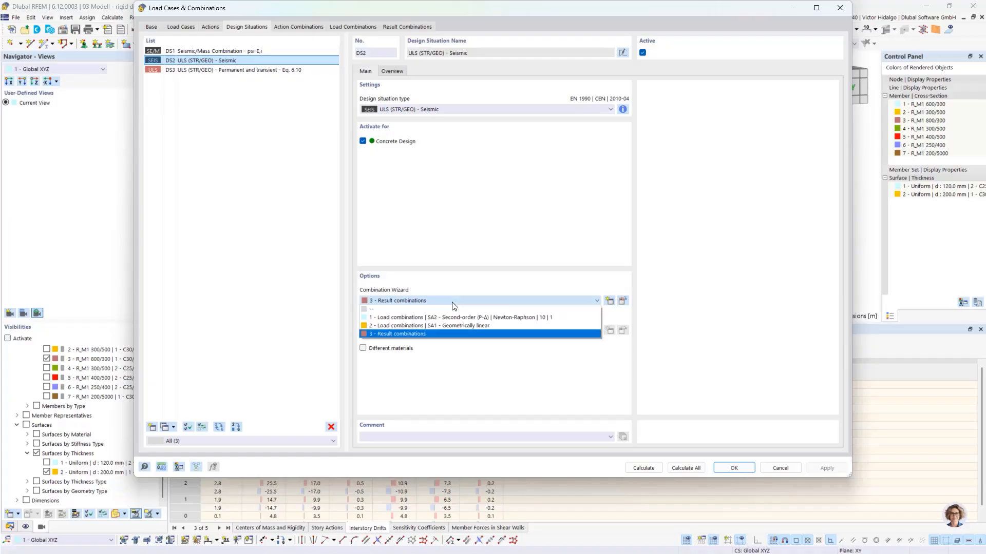
pyautogui.click(451, 334)
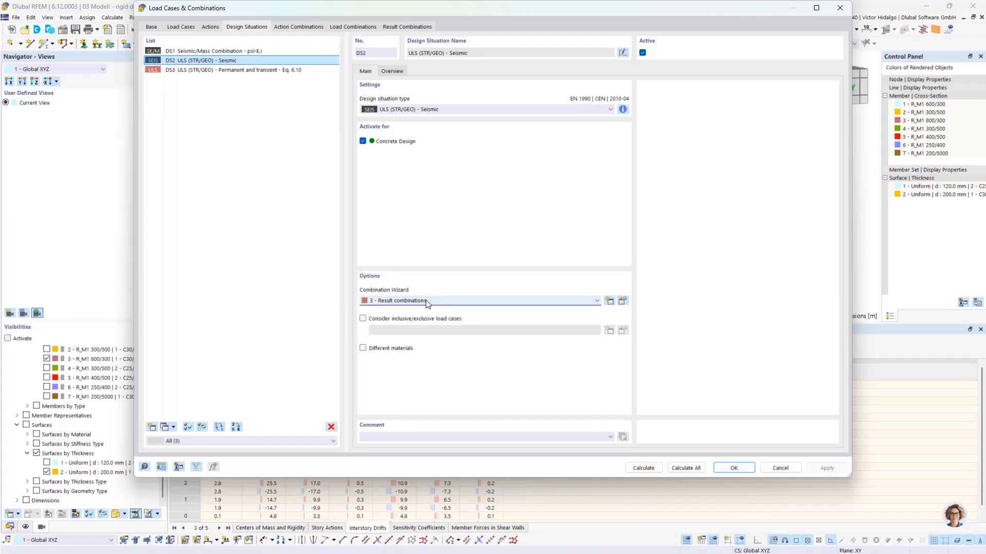
pyautogui.click(417, 28)
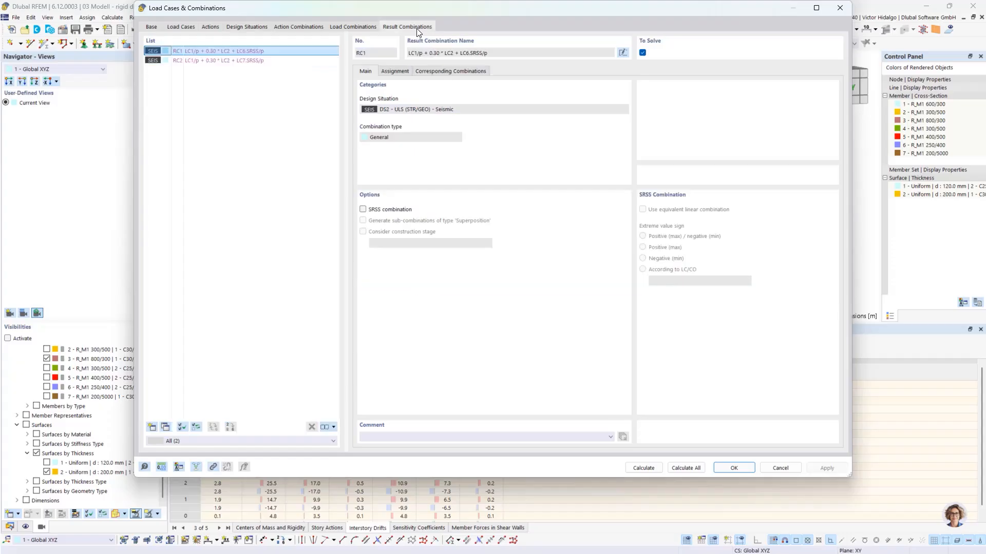
pyautogui.click(266, 62)
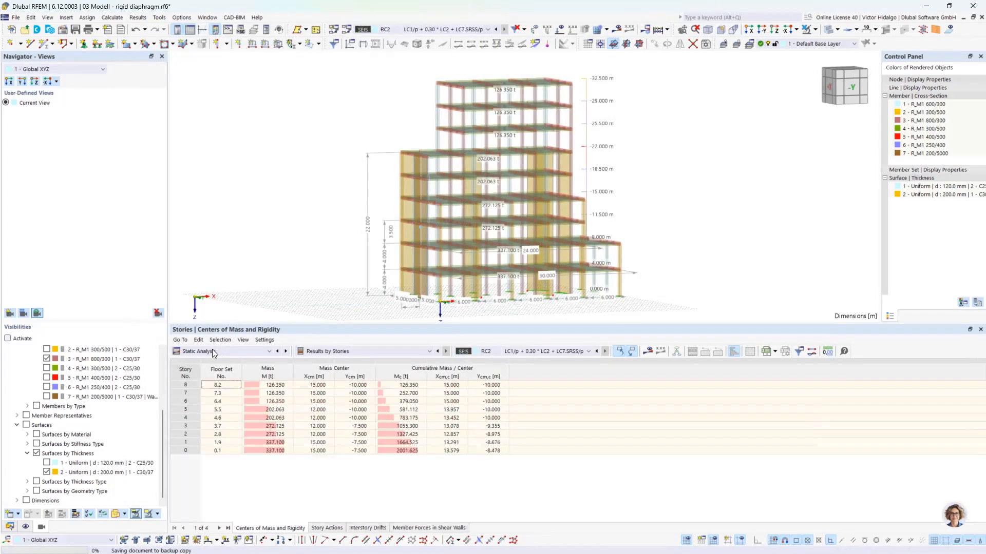
# Show the Concrete Design tables, going from the errors and warnings overview to the input data with the design situations
pyautogui.click(232, 350)
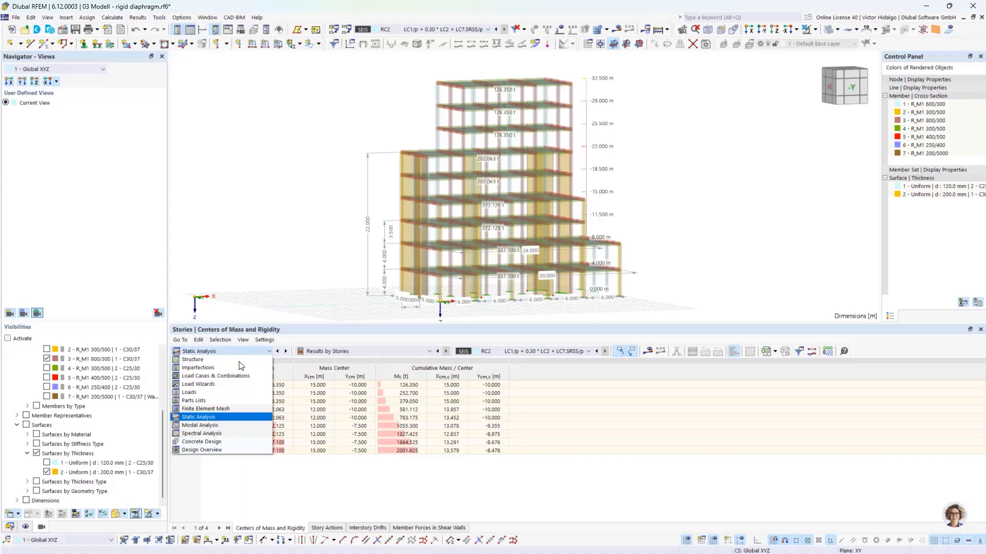
pyautogui.click(234, 445)
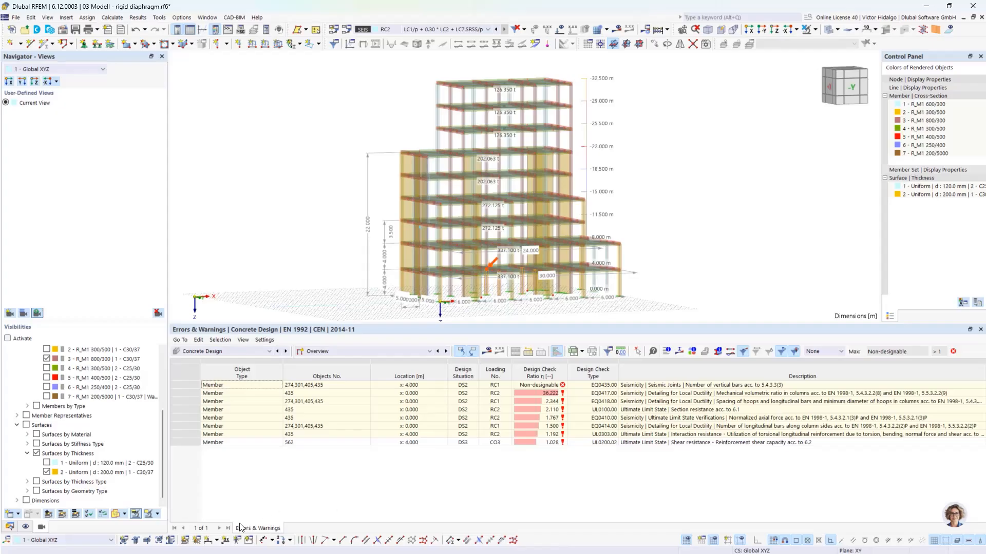
pyautogui.click(341, 351)
pyautogui.click(342, 360)
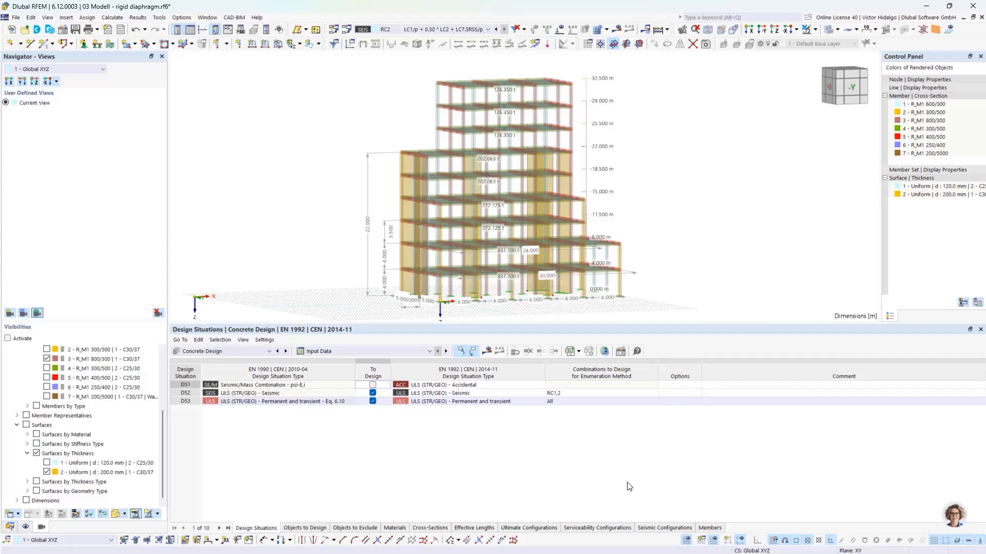
# Review the Seismic option among the configurations to calculate in the Concrete Design global settings, and close without changes
pyautogui.click(9, 526)
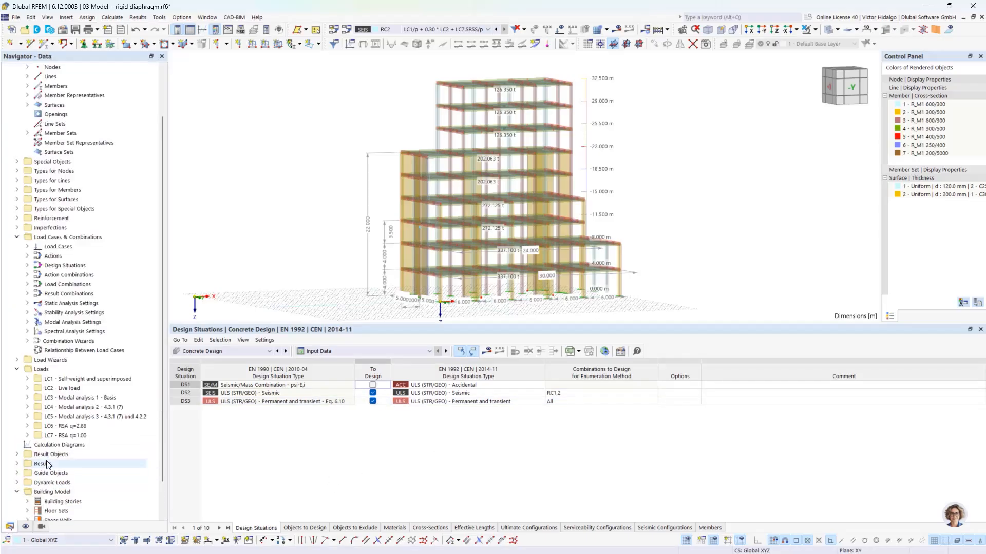
pyautogui.click(17, 491)
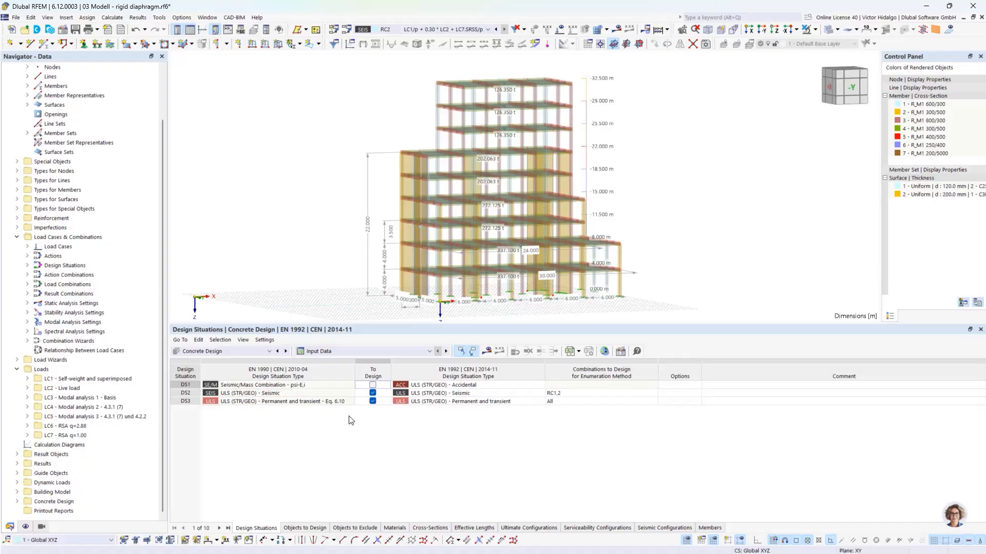
pyautogui.click(17, 502)
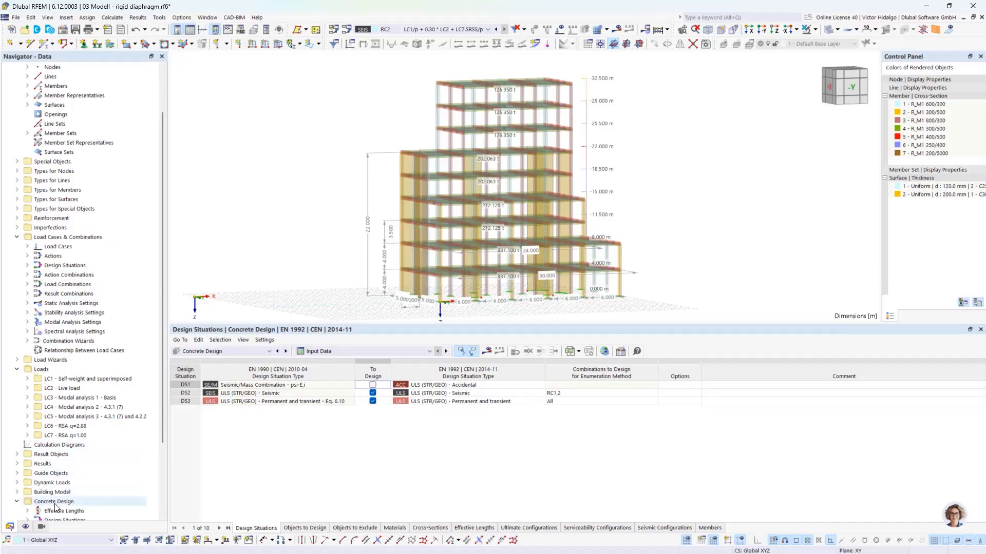
pyautogui.scroll(-3, 56, 506)
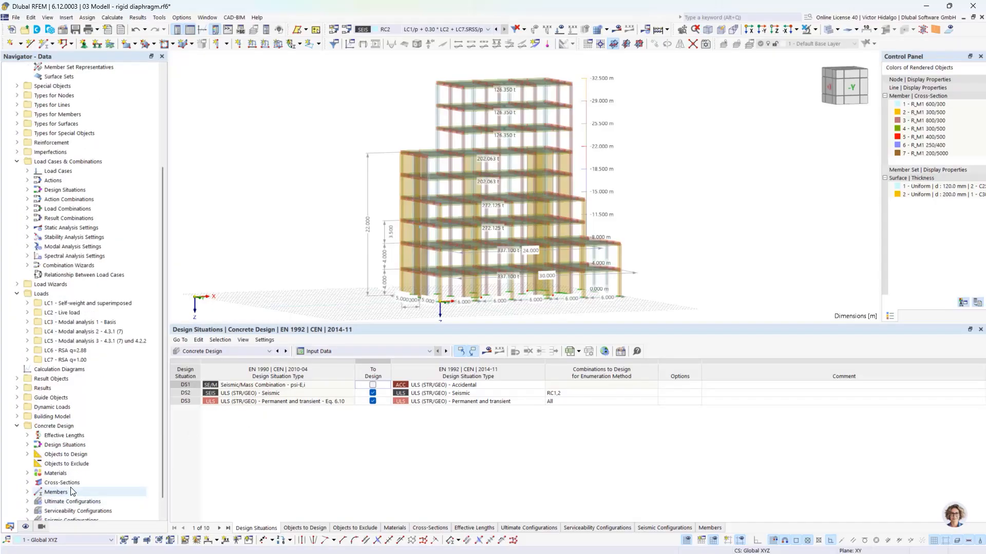
pyautogui.rightClick(69, 426)
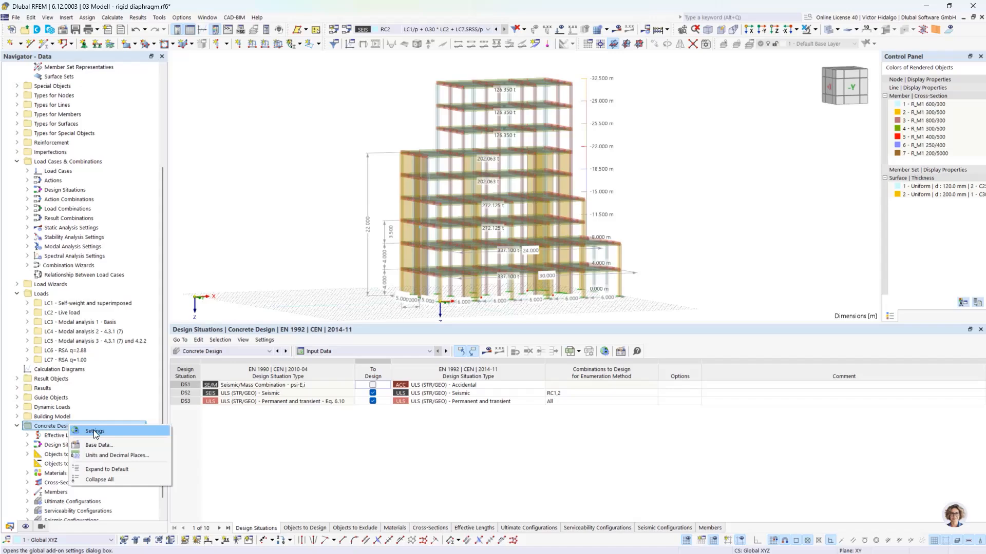
pyautogui.click(93, 430)
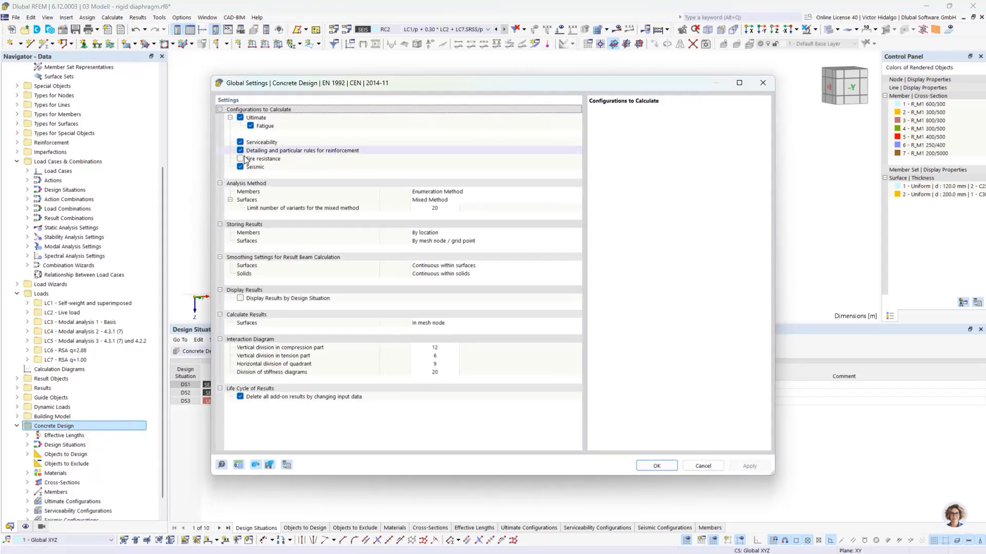
pyautogui.click(240, 167)
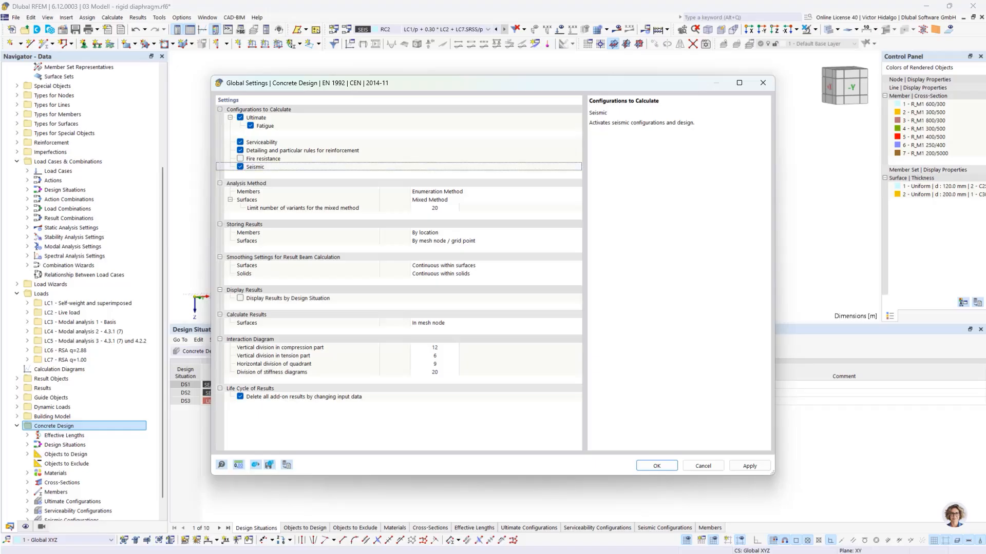
pyautogui.click(703, 466)
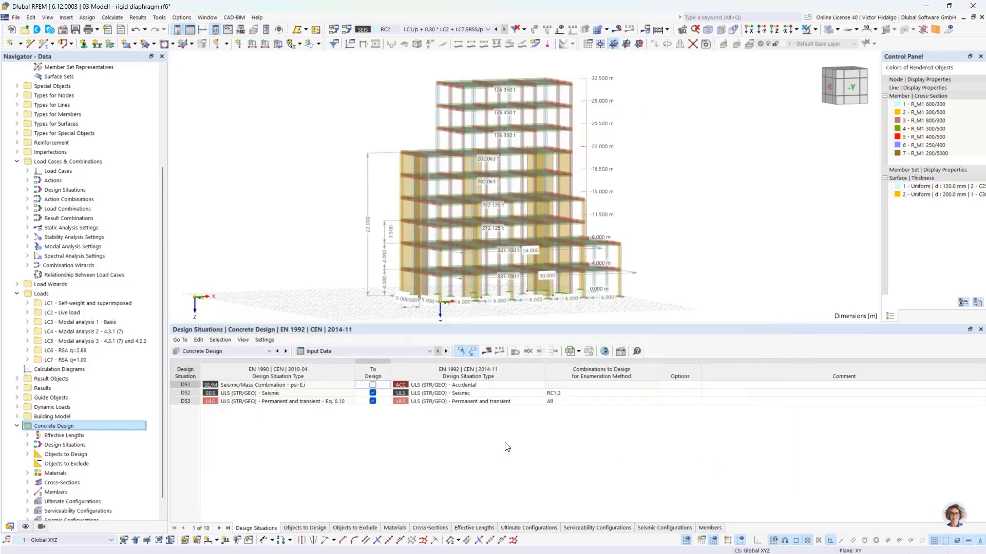
# Review the objects to design and the design ratios on members, including member 274's longitudinal bar check, and return to the input data
pyautogui.click(305, 528)
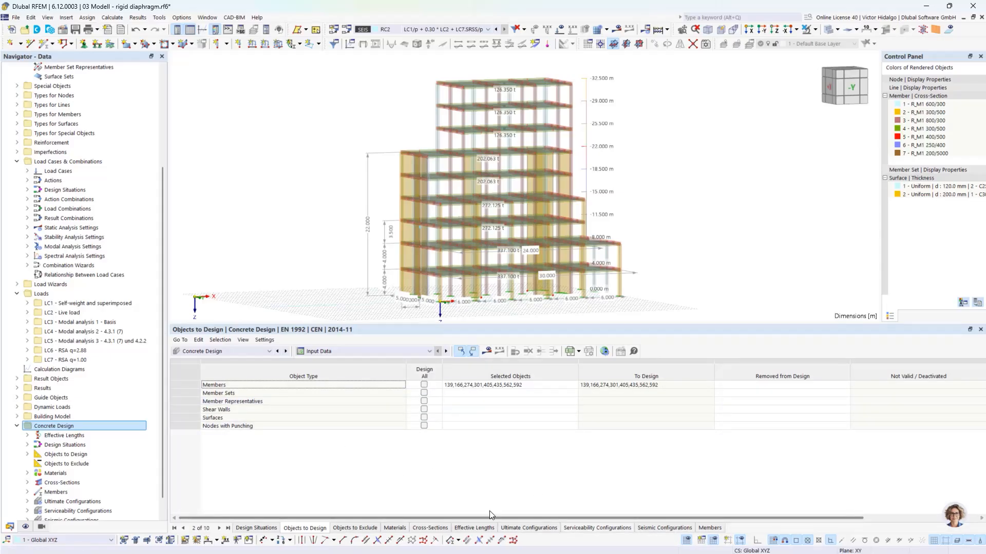
pyautogui.click(340, 352)
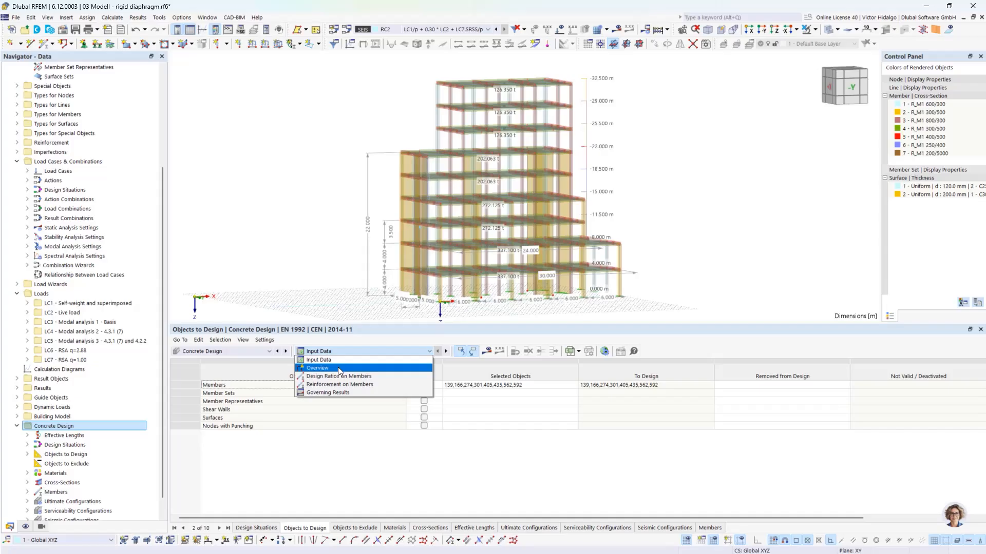
pyautogui.click(340, 376)
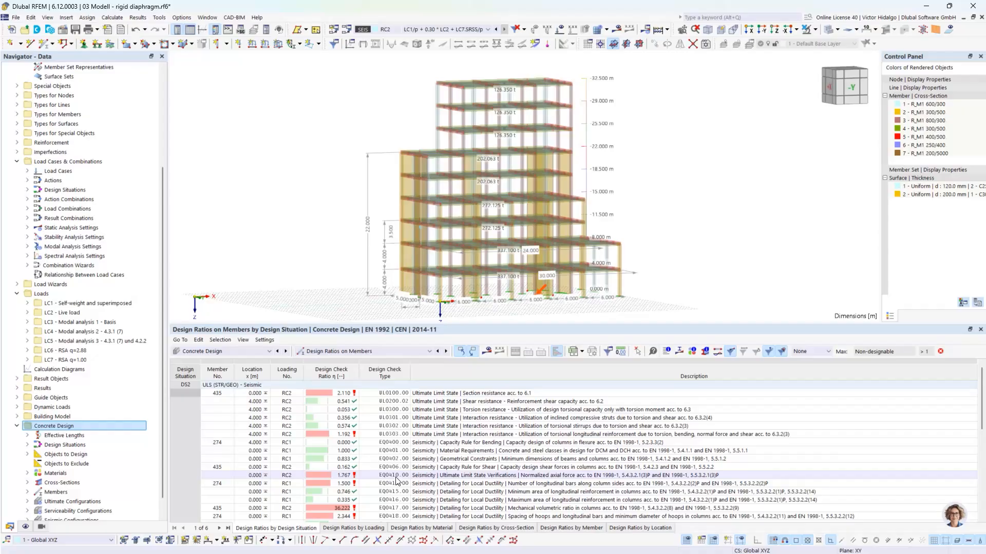
pyautogui.click(349, 484)
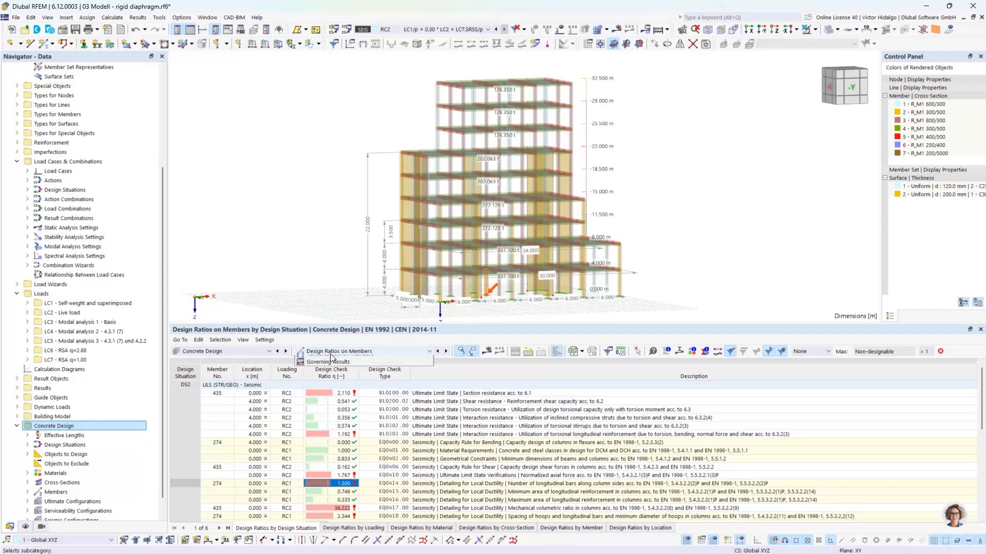
pyautogui.click(335, 351)
pyautogui.click(336, 360)
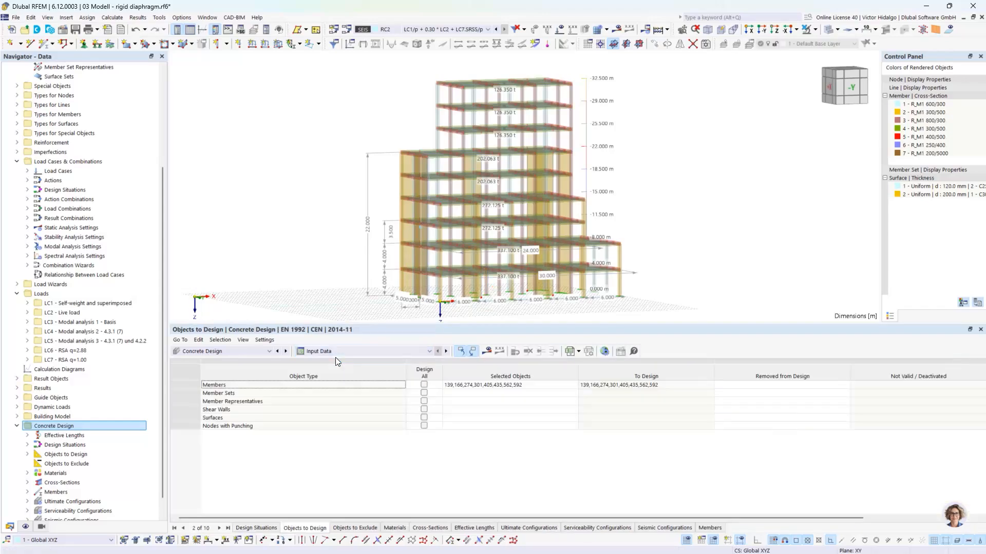
# Try excluding RC2 from the combinations to design for design situation DS2, leaving only RC1, and discard the change
pyautogui.click(256, 527)
pyautogui.click(581, 394)
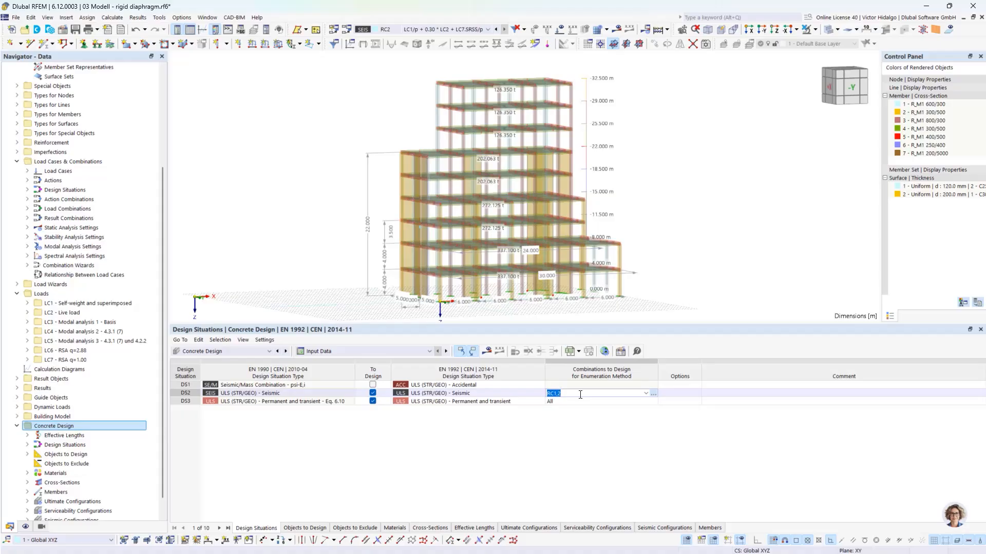
pyautogui.doubleClick(580, 395)
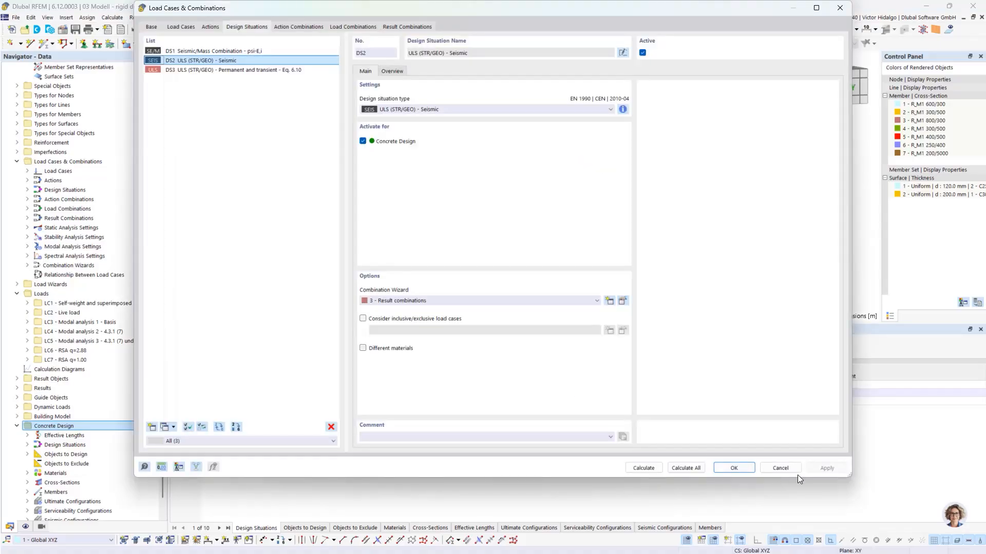
pyautogui.click(795, 470)
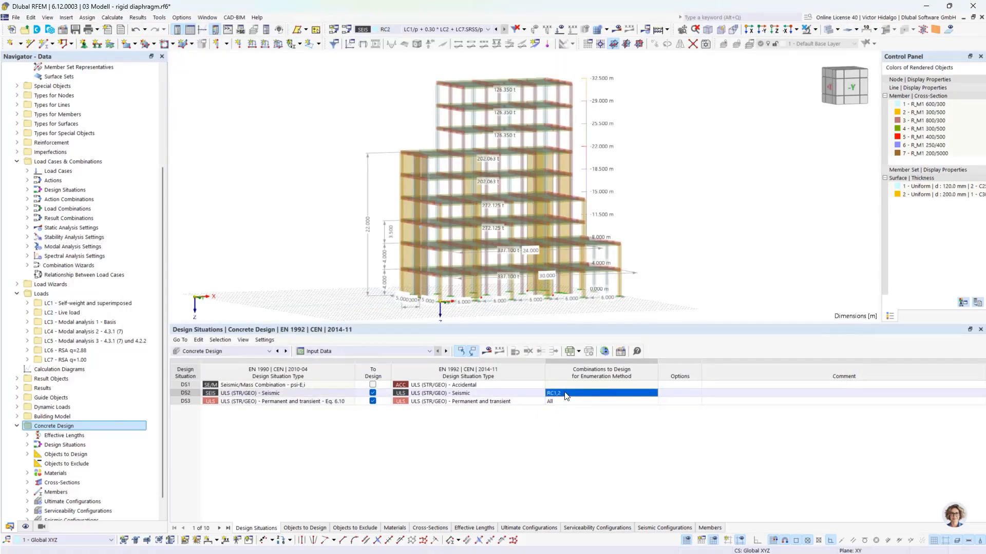
pyautogui.click(636, 395)
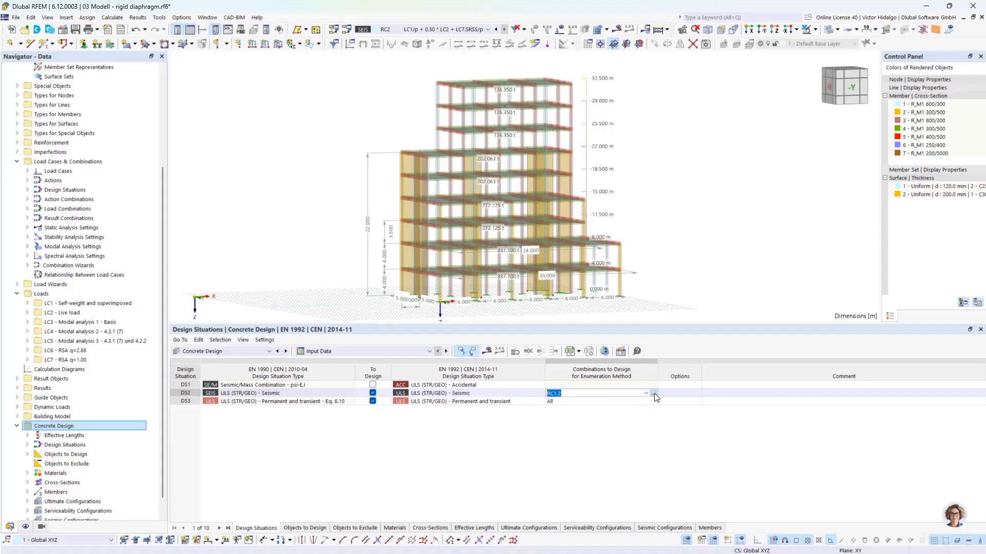
pyautogui.click(653, 395)
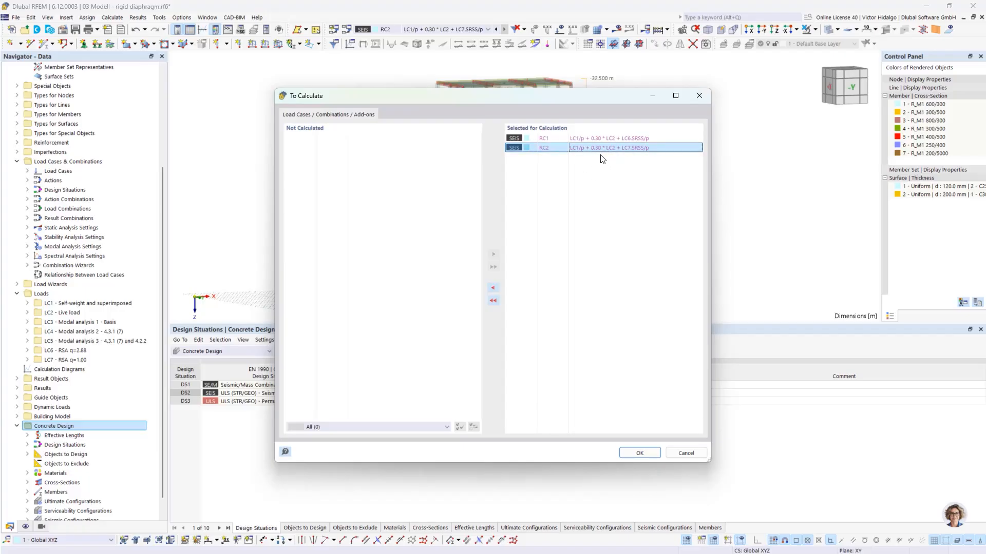
pyautogui.click(493, 288)
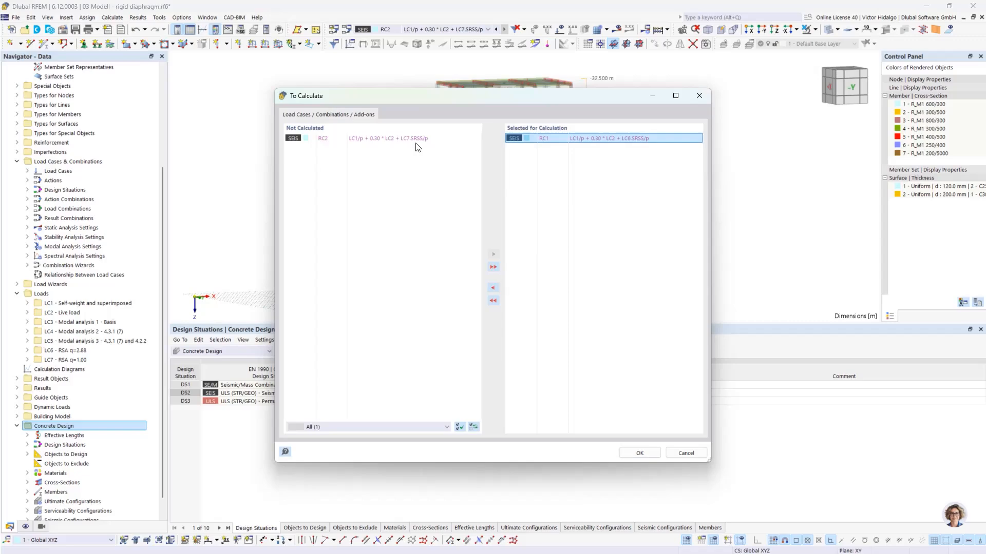
pyautogui.click(368, 139)
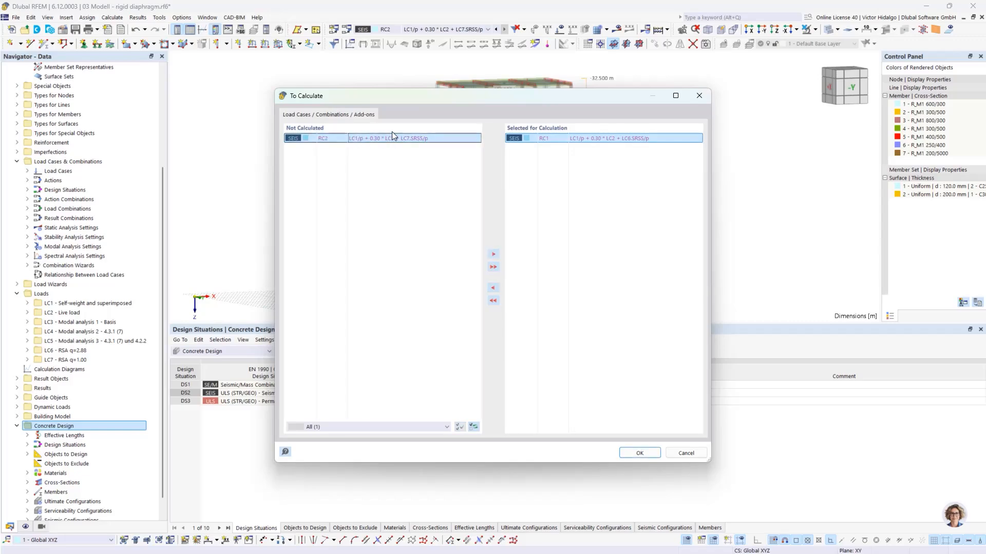
pyautogui.click(685, 453)
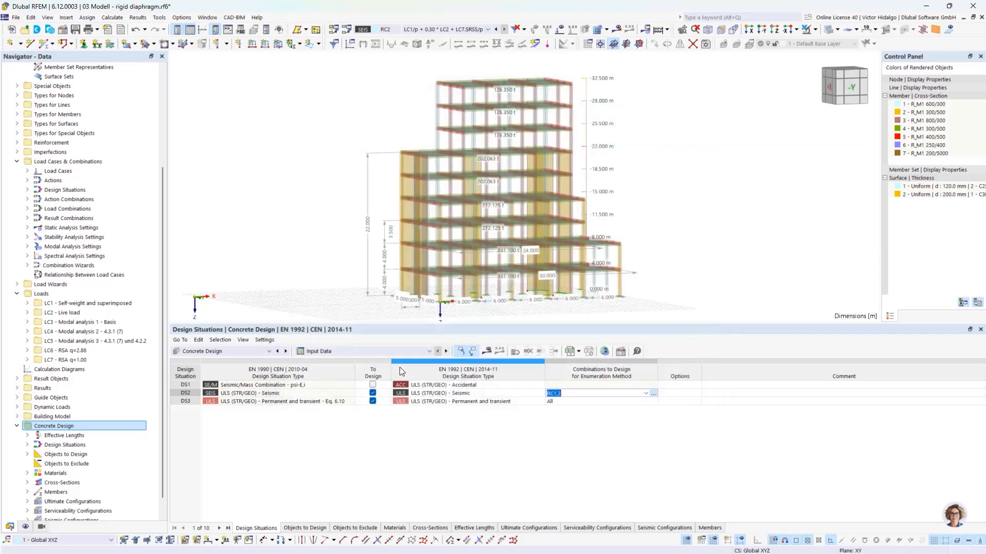
# Show the design ratios on members by design situation, and switch to the presentation slide about the procedure without the Building Model add-on
pyautogui.click(377, 352)
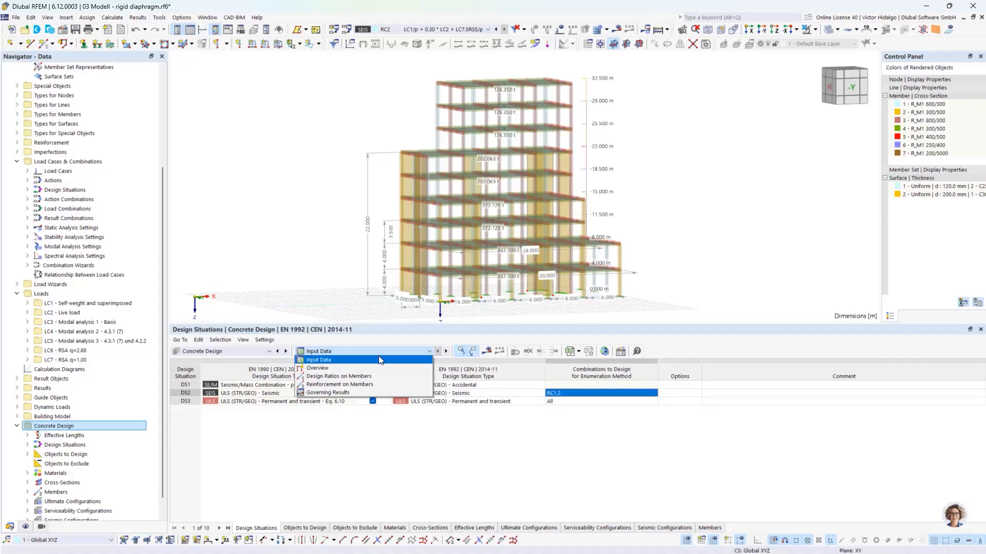
pyautogui.click(373, 376)
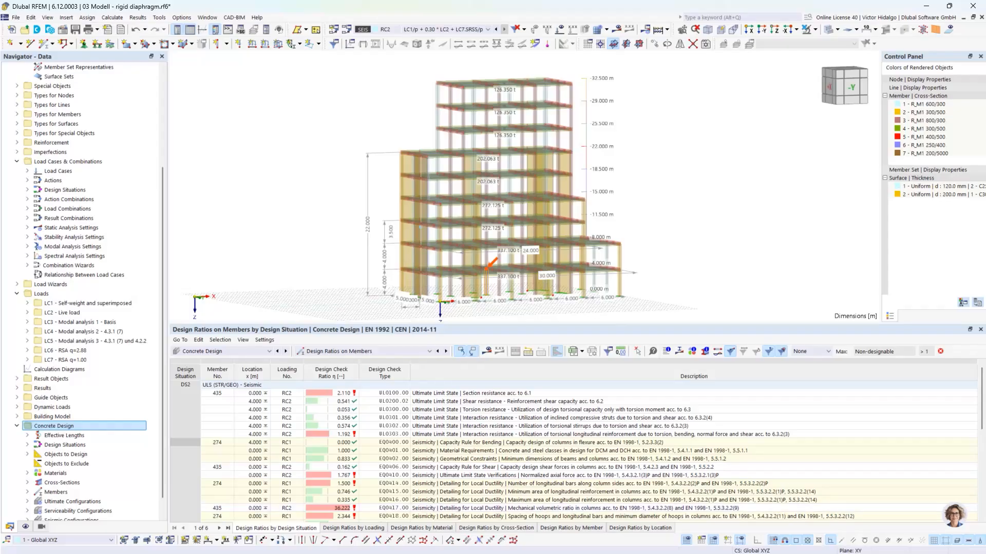
pyautogui.hotkey('alt', 'Tab')
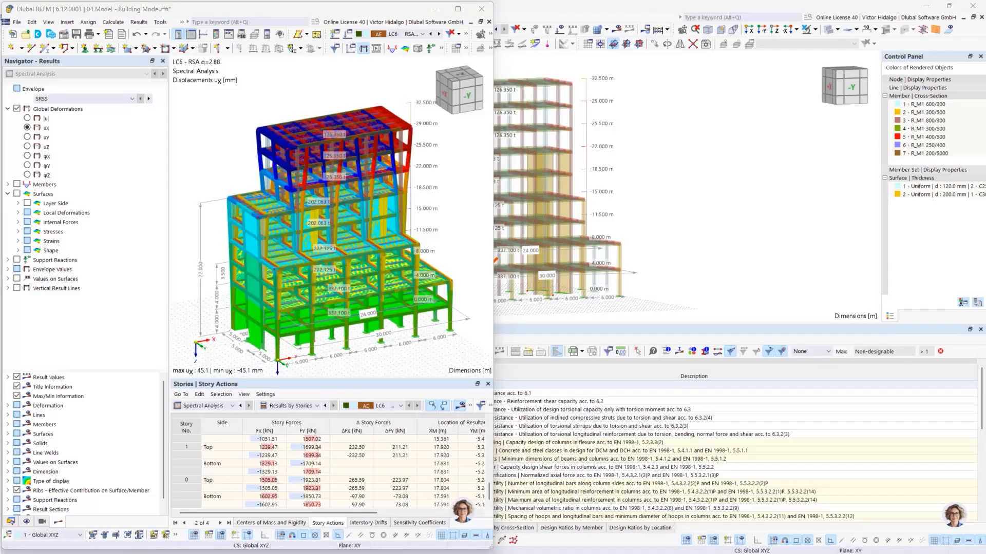
pyautogui.hotkey('alt', 'Tab')
pyautogui.click(440, 360)
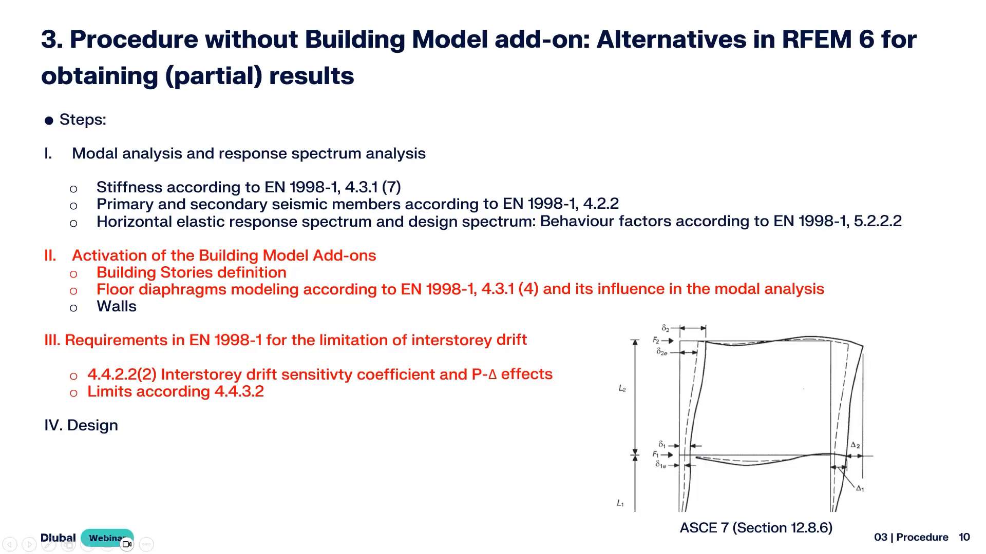
# Show models 04 and 05 side by side, enlarge the Story Actions table of model 04, and maximize 05 Model - without
pyautogui.hotkey('alt', 'Tab')
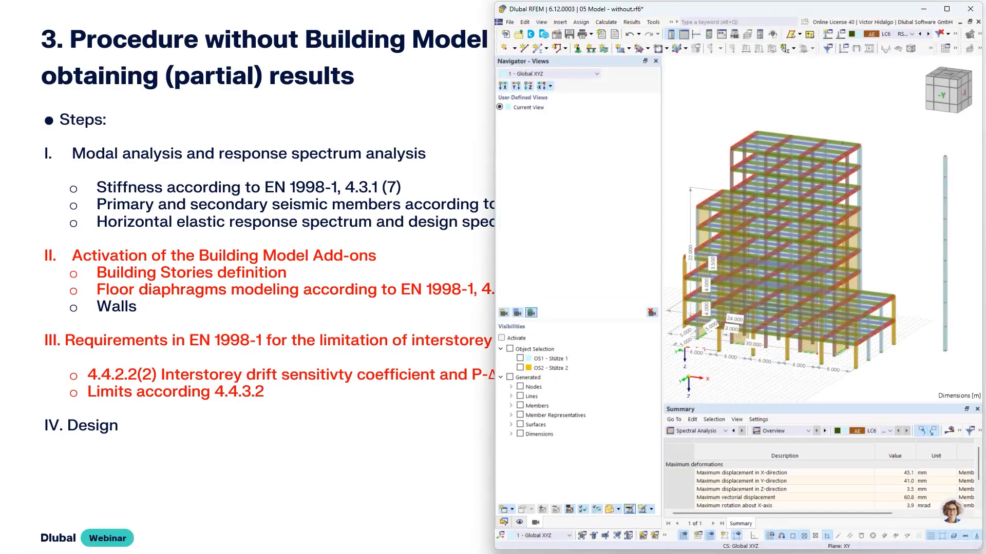
pyautogui.hotkey('alt', 'Tab')
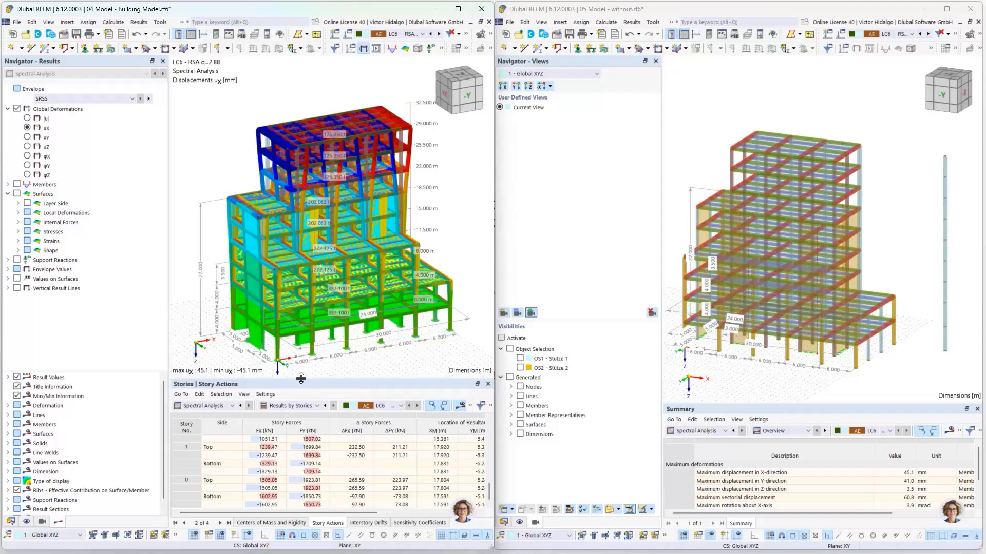
pyautogui.moveTo(301, 379); pyautogui.dragTo(301, 313)
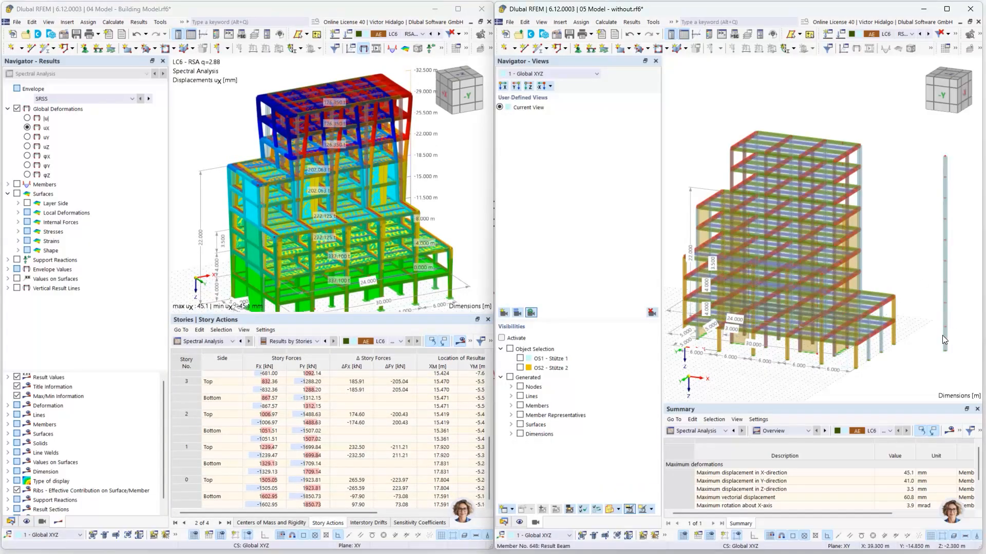
pyautogui.click(947, 9)
# Open the properties of result beam member 648, the lowest one in the vertical line beside the building
pyautogui.scroll(3, 704, 343)
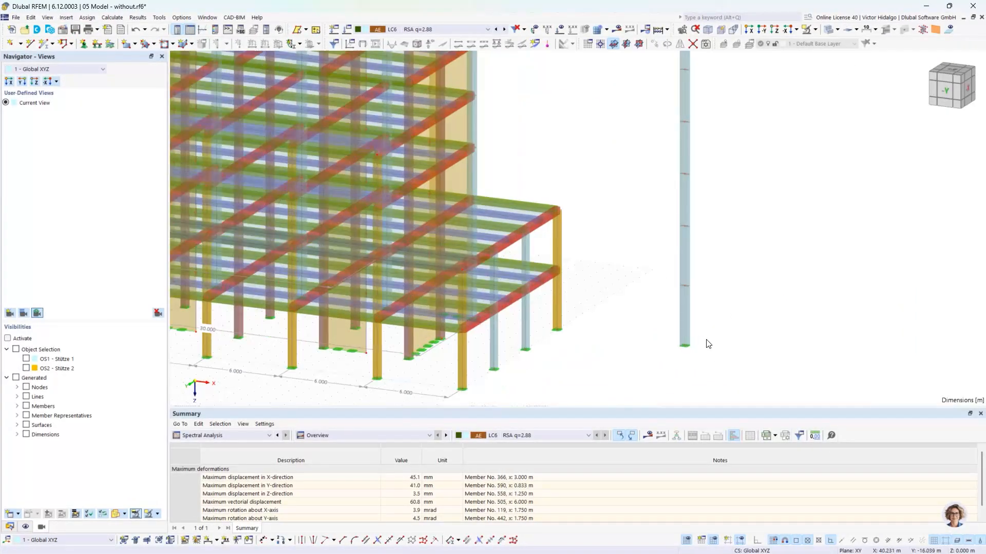
pyautogui.scroll(-2, 705, 323)
pyautogui.scroll(3, 704, 304)
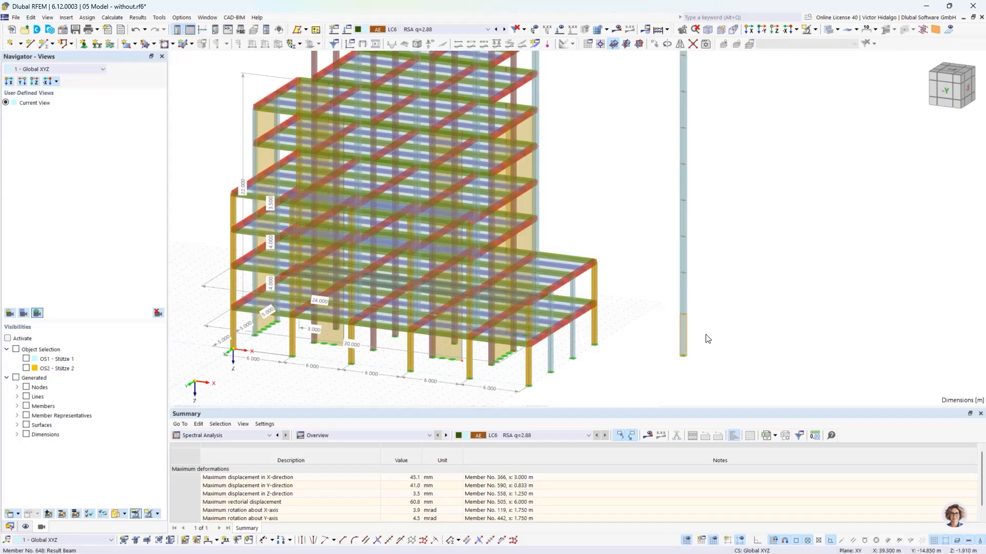
pyautogui.doubleClick(707, 337)
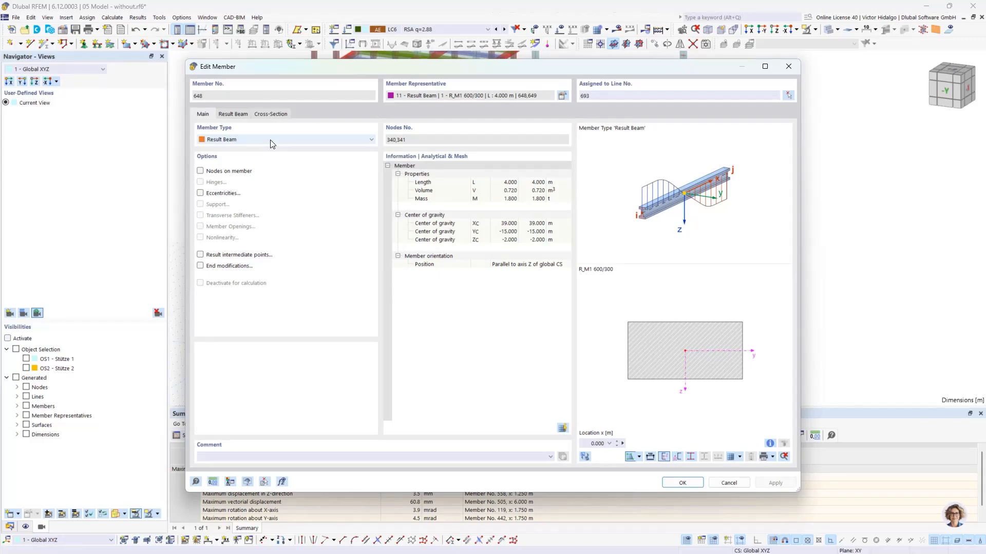
# Check the available stress and force integration types for the result beam, keeping the integration from listed objects
pyautogui.click(239, 117)
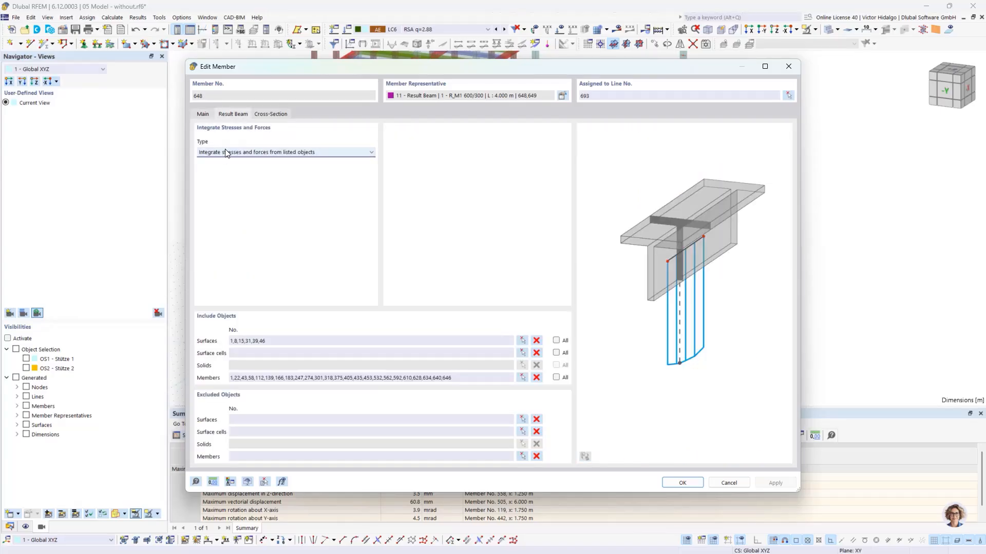
pyautogui.click(238, 152)
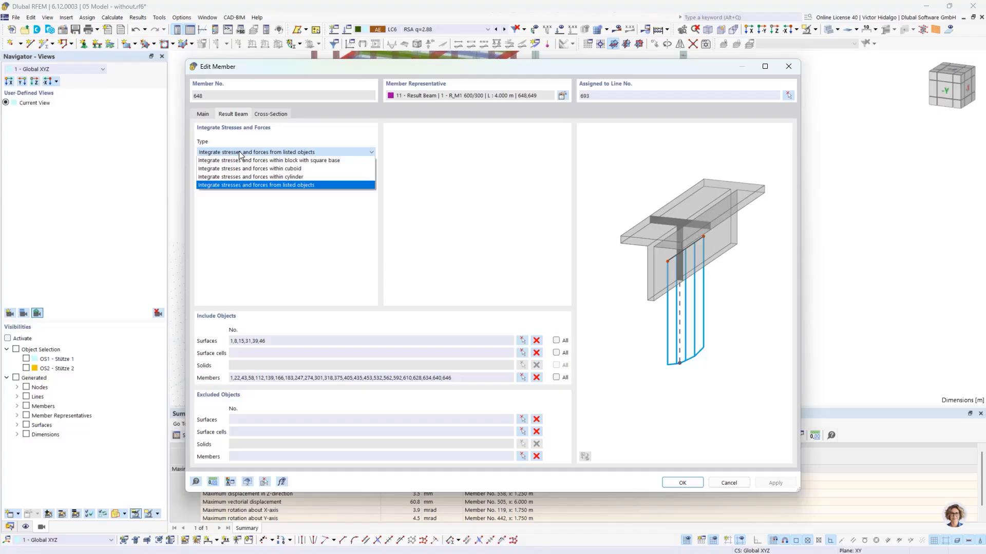
pyautogui.click(239, 151)
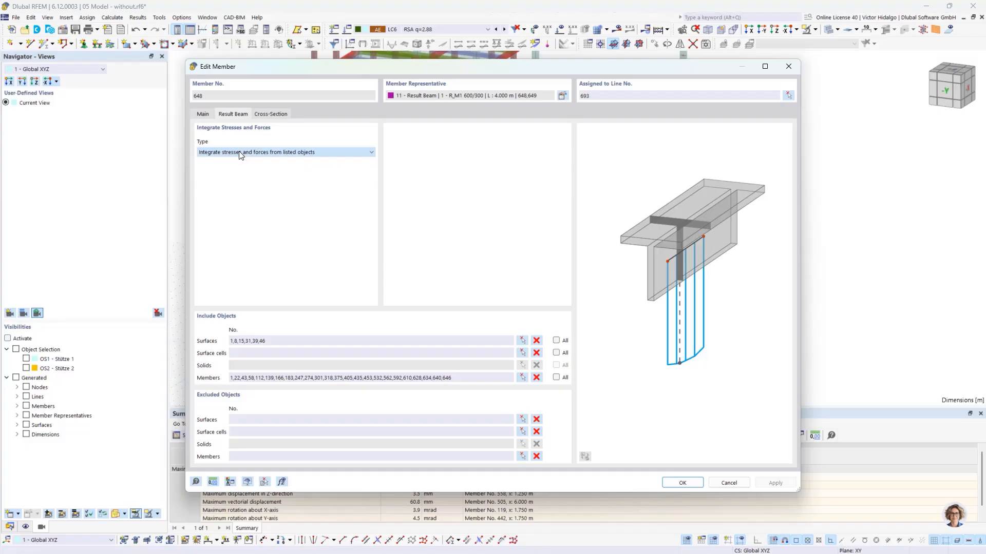
# Inspect in the model which surfaces are included in result beam 648, and leave the surface selection as it is
pyautogui.click(524, 341)
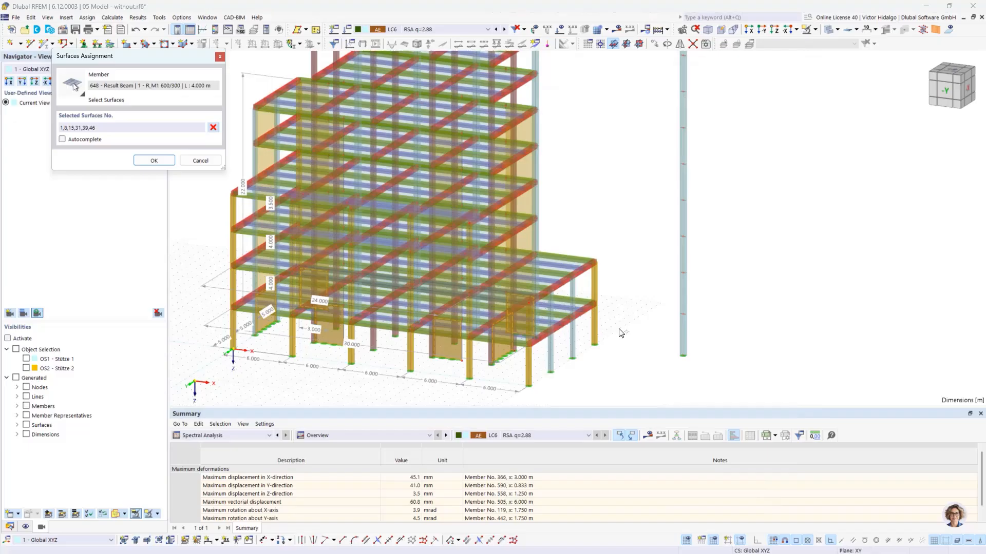
pyautogui.keyDown('ctrl'); pyautogui.moveTo(621, 304); pyautogui.dragTo(547, 354, button='middle'); pyautogui.keyUp('ctrl')
pyautogui.keyDown('ctrl'); pyautogui.moveTo(399, 350); pyautogui.dragTo(396, 357, button='middle'); pyautogui.keyUp('ctrl')
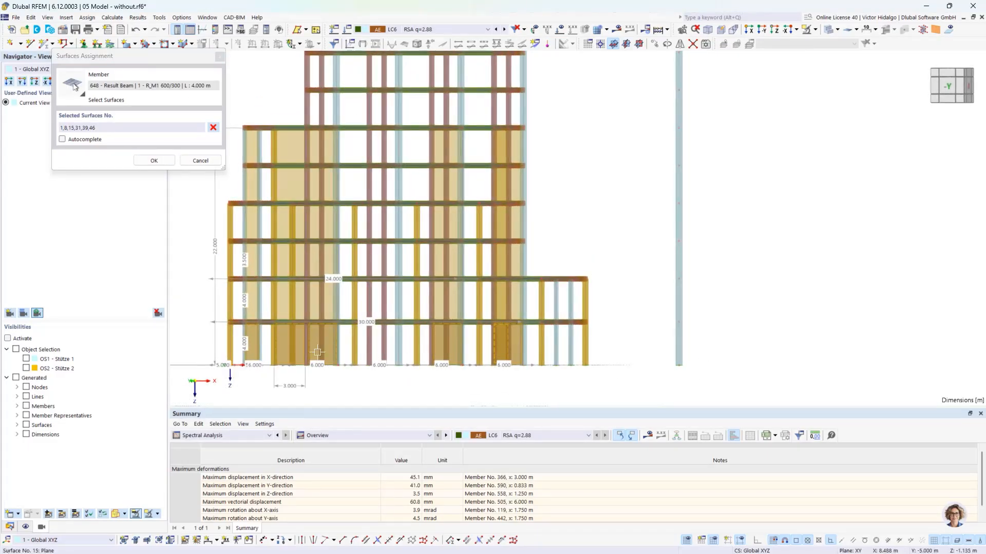
pyautogui.keyDown('ctrl'); pyautogui.moveTo(680, 361); pyautogui.dragTo(669, 369, button='middle'); pyautogui.keyUp('ctrl')
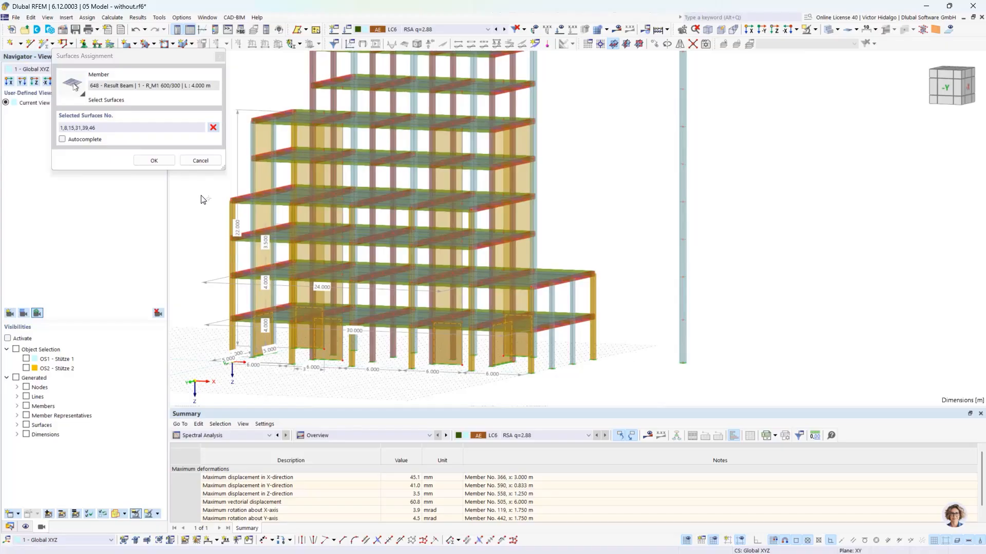
pyautogui.click(200, 160)
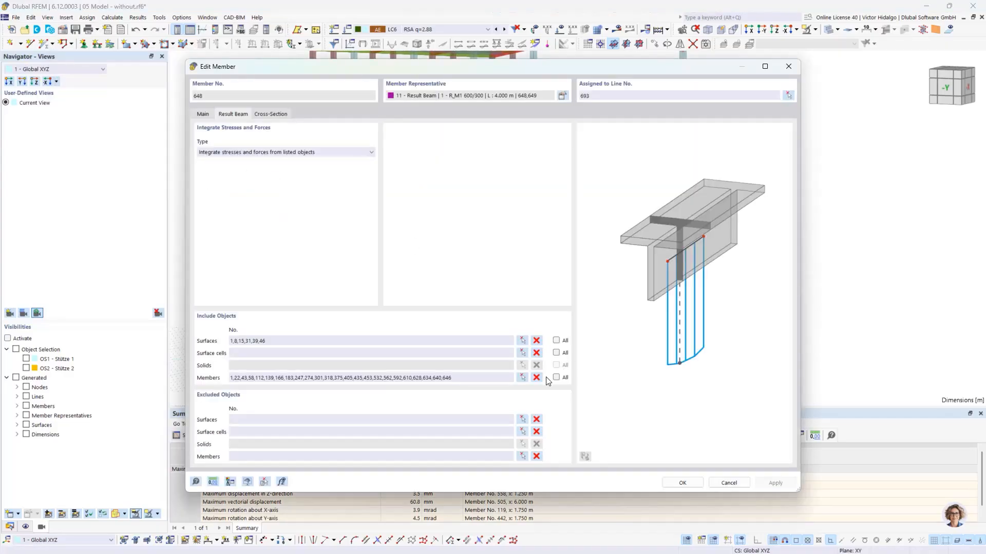
# Inspect which members are included in result beam 648, and close the member properties without changes
pyautogui.click(522, 378)
pyautogui.keyDown('ctrl'); pyautogui.moveTo(585, 367); pyautogui.dragTo(604, 353, button='middle'); pyautogui.keyUp('ctrl')
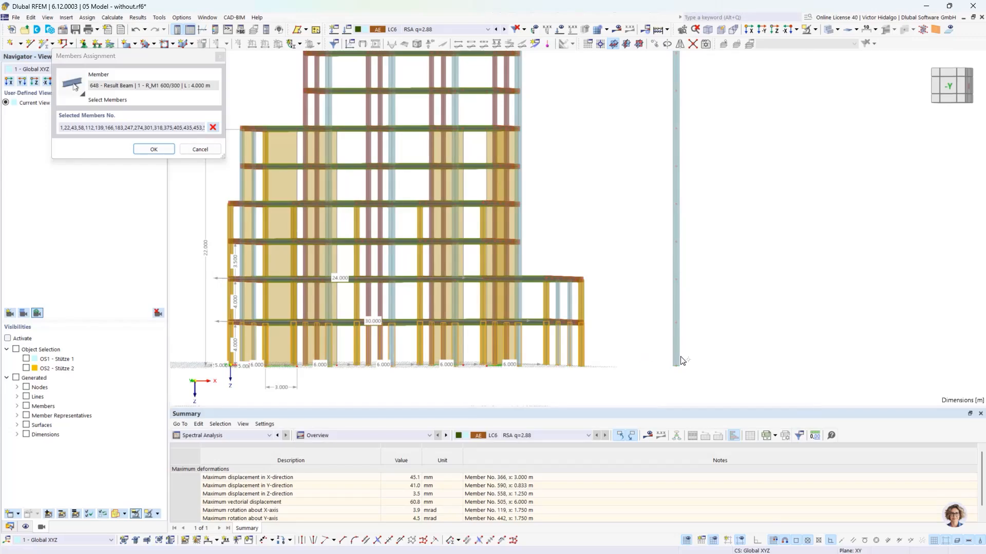
pyautogui.click(196, 151)
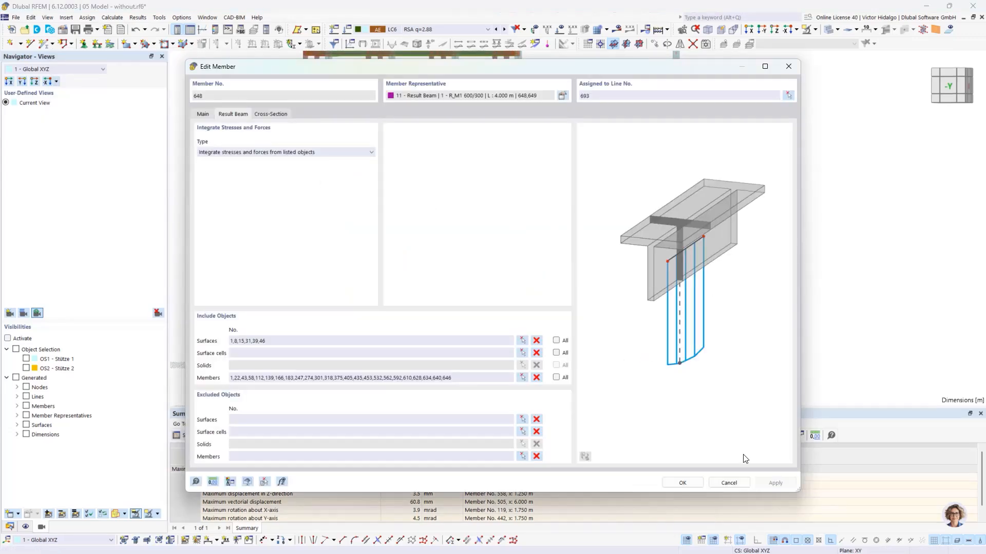
pyautogui.click(728, 483)
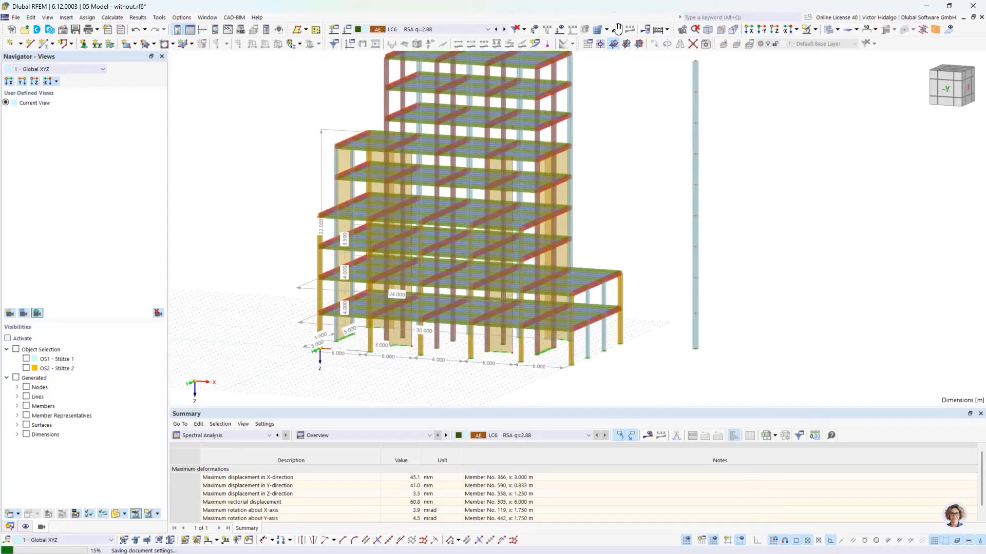
# Display the LC6 results and isolate the lowest result beam with its related objects in visibility mode
pyautogui.click(618, 30)
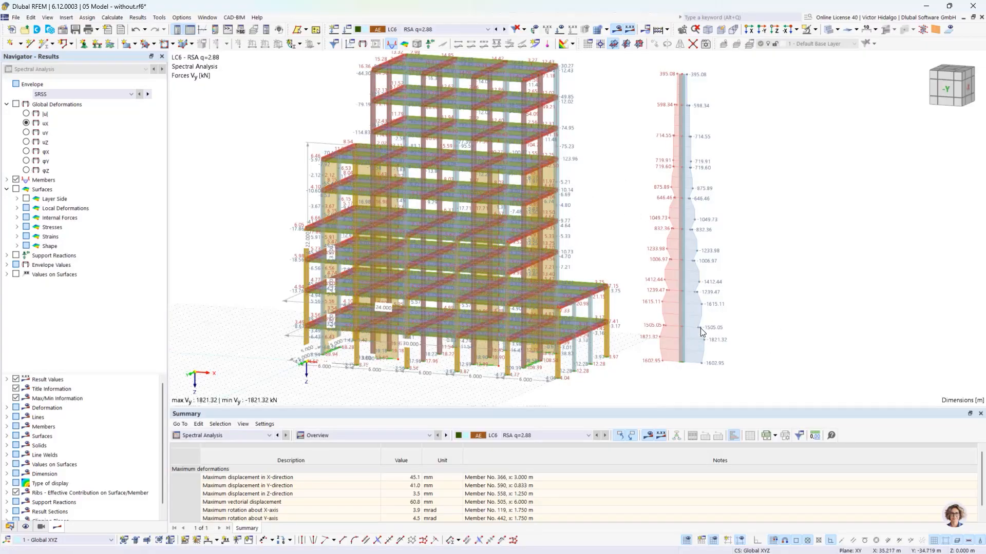
pyautogui.moveTo(644, 315); pyautogui.dragTo(703, 368)
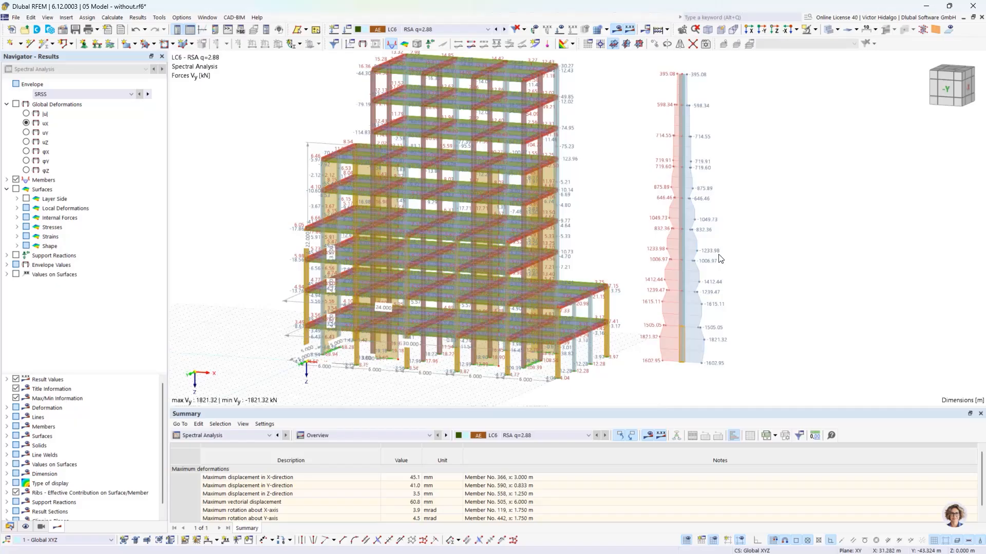
pyautogui.click(815, 30)
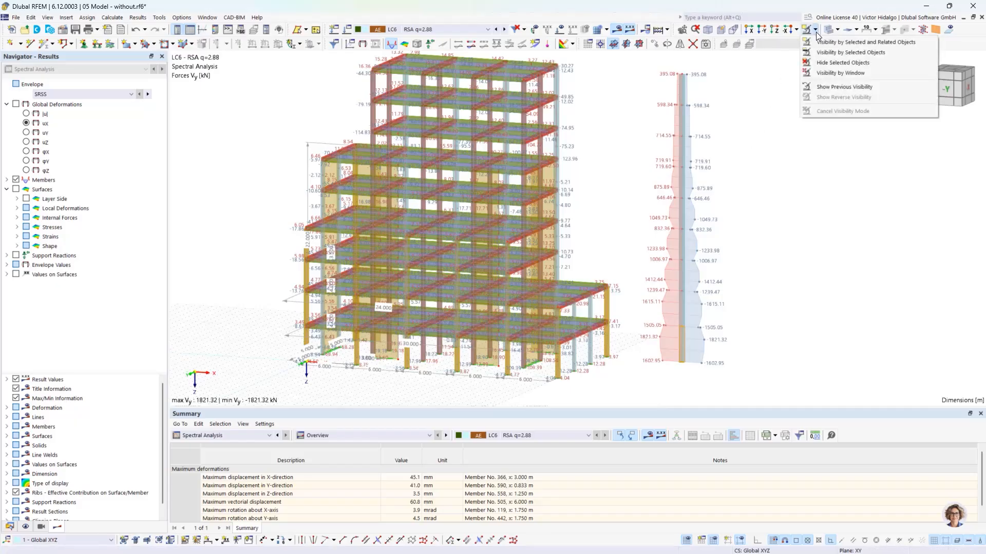
pyautogui.click(818, 43)
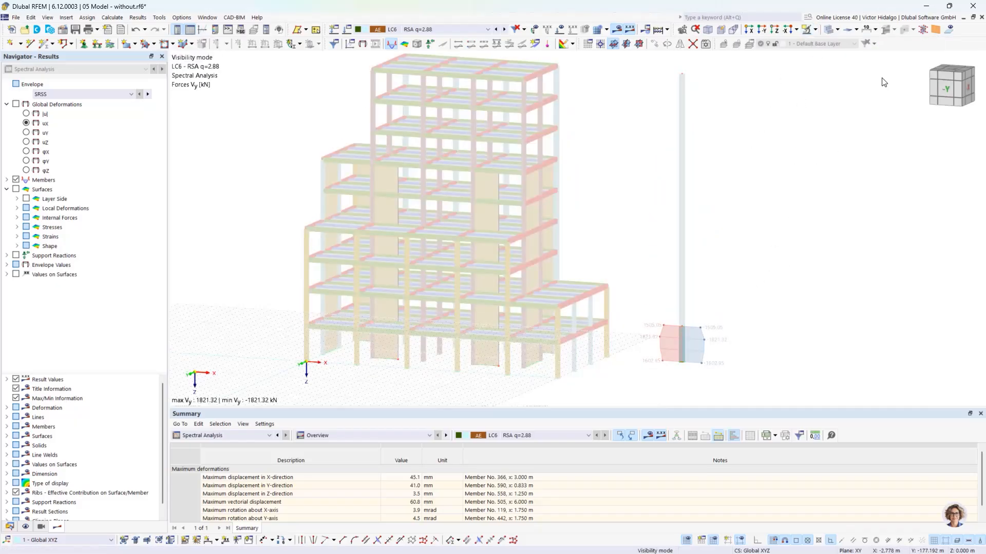
# Return to the side-by-side view and compare the lowest result beam's shear forces Vy with story 0's Fx forces in model 04
pyautogui.click(949, 6)
pyautogui.scroll(2, 863, 322)
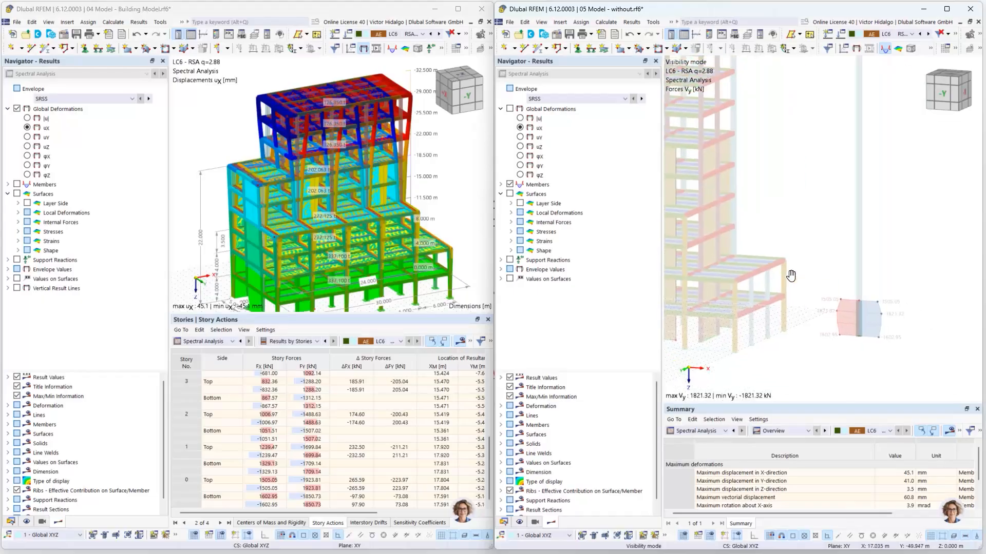
pyautogui.scroll(4, 863, 323)
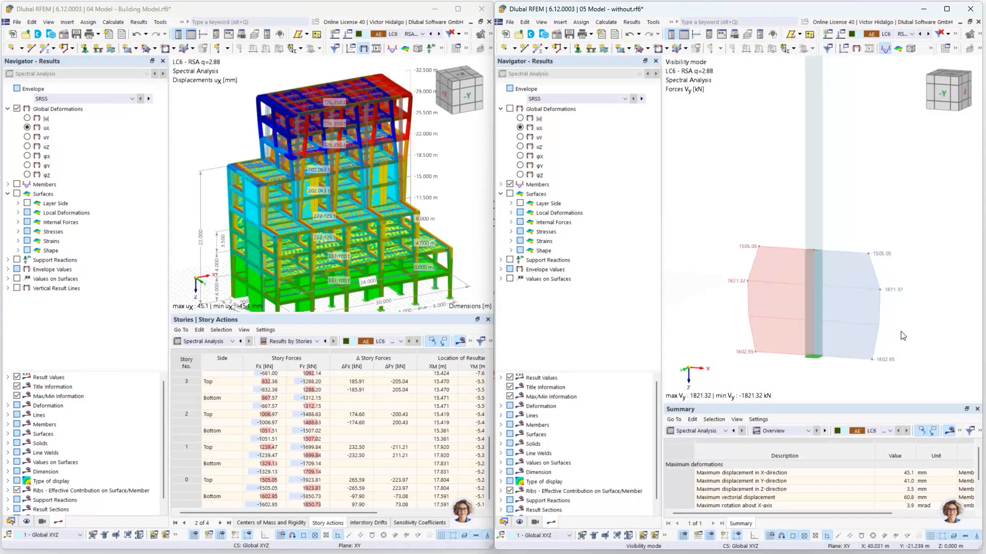
pyautogui.click(320, 439)
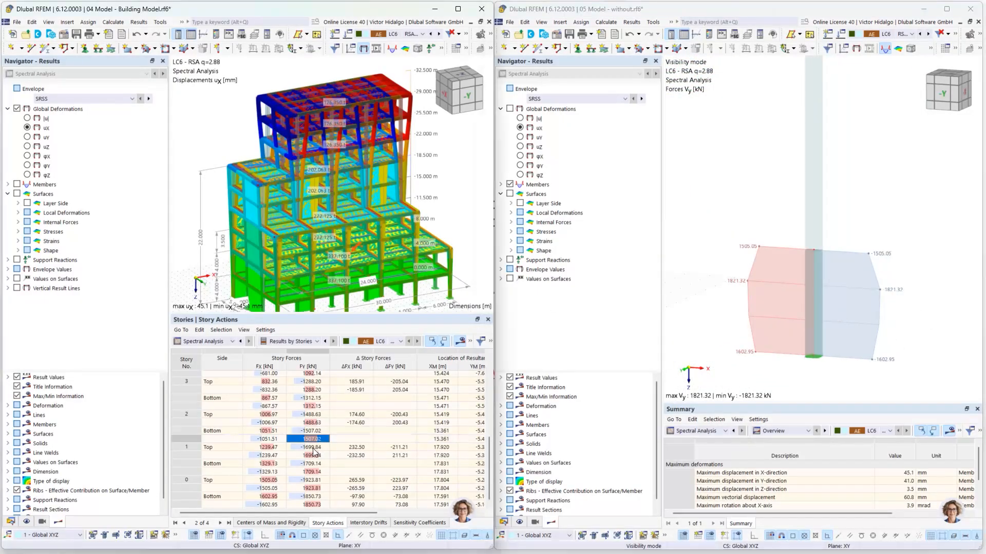
pyautogui.click(263, 506)
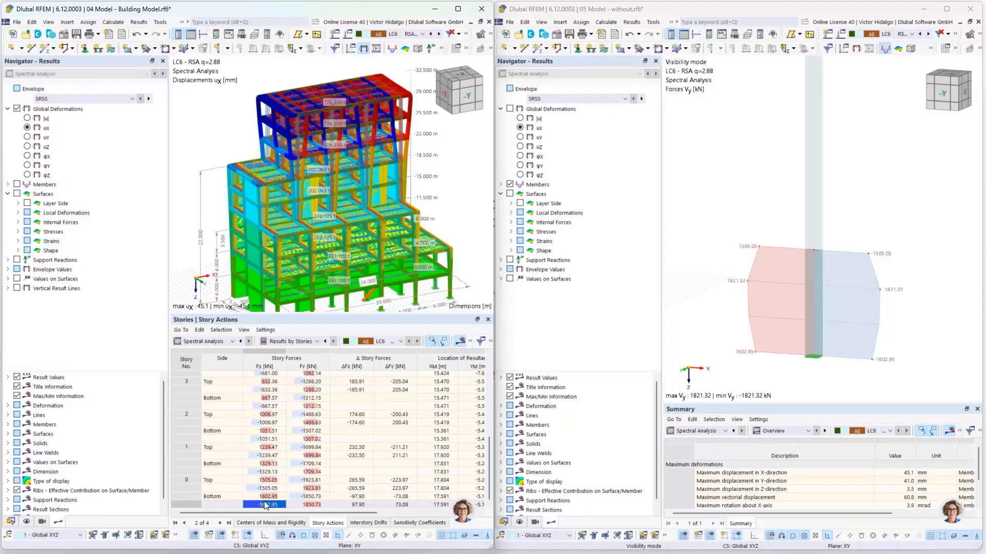
pyautogui.click(264, 480)
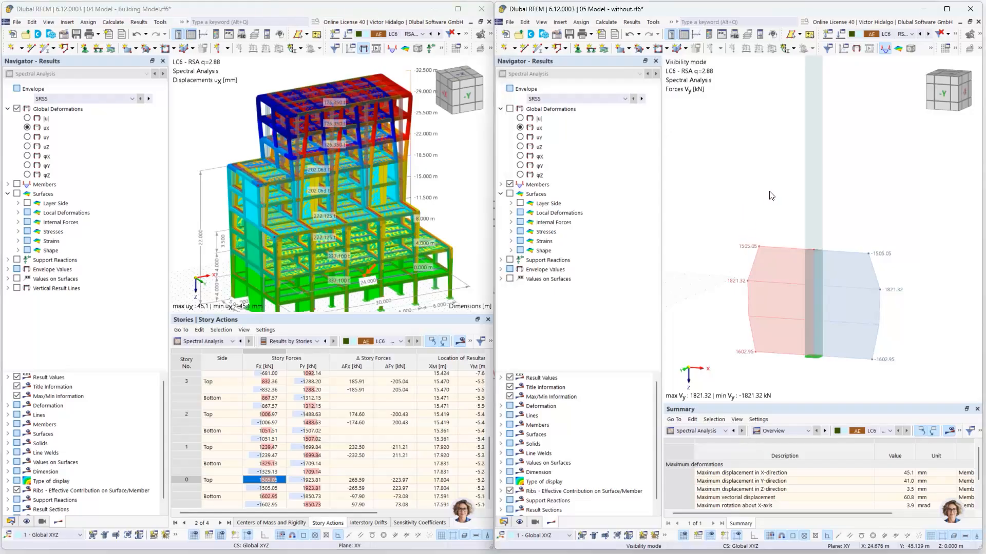
# Display the member internal force Vz on the lowest result beam and compare it with story 0's Fy forces in model 04
pyautogui.click(501, 185)
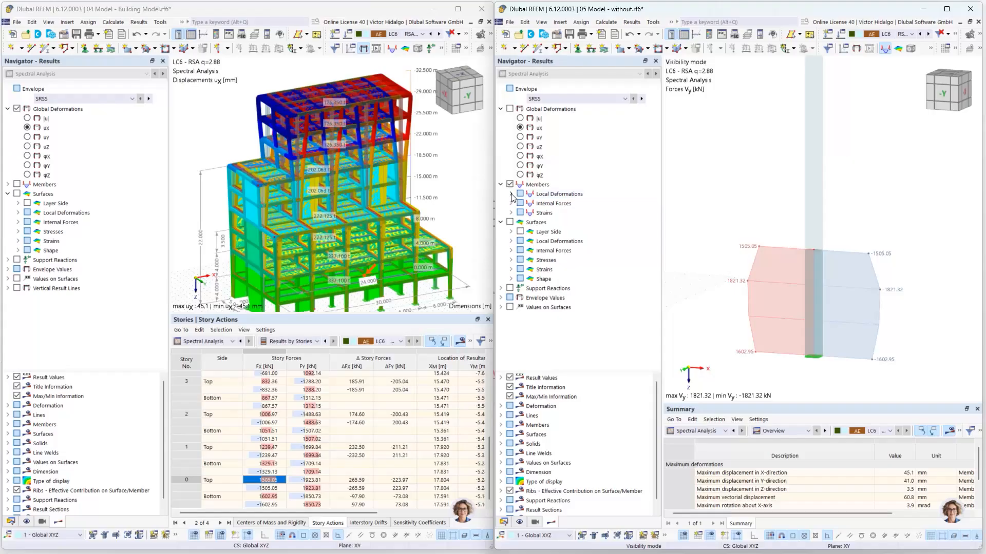
pyautogui.click(511, 204)
pyautogui.click(548, 232)
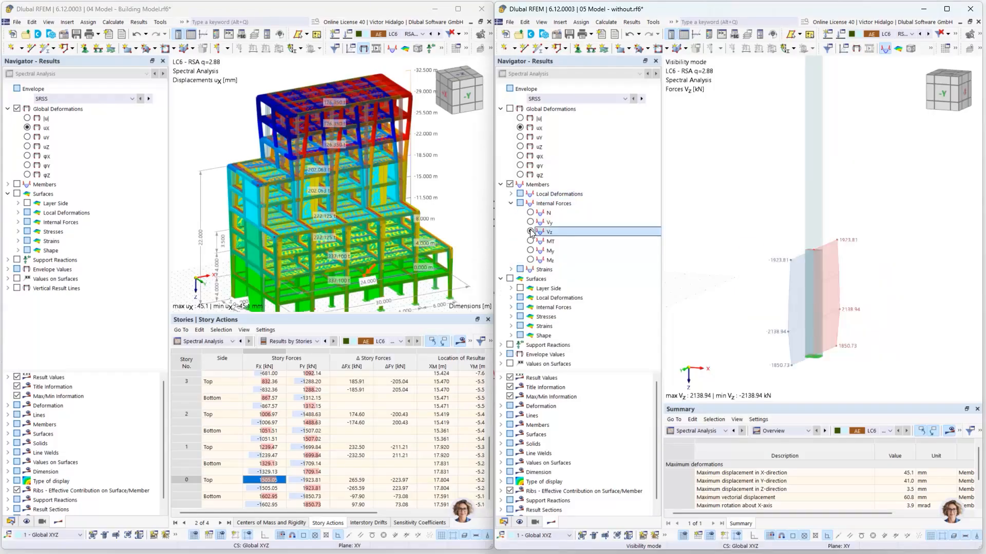
pyautogui.keyDown('ctrl'); pyautogui.moveTo(864, 347); pyautogui.dragTo(843, 344, button='middle'); pyautogui.keyUp('ctrl')
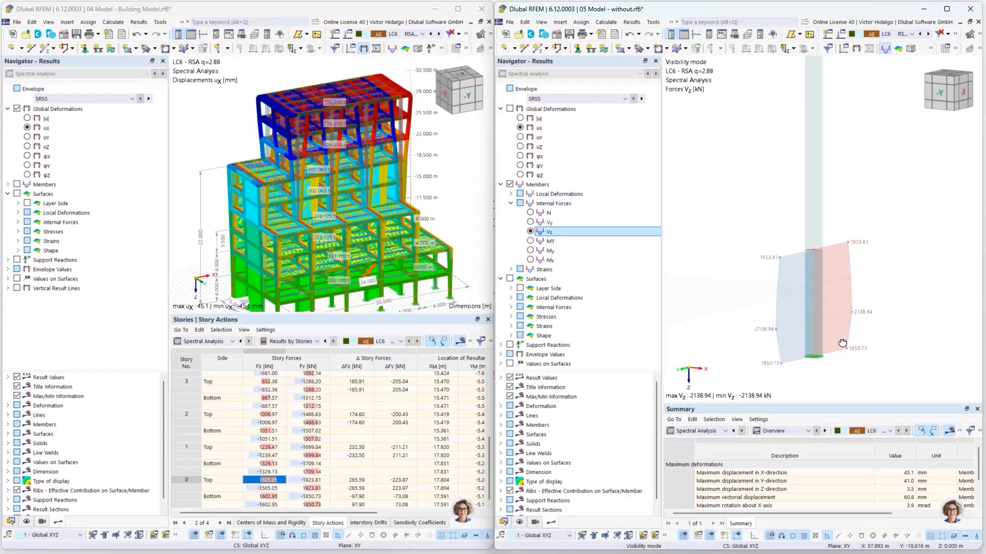
pyautogui.scroll(1, 859, 352)
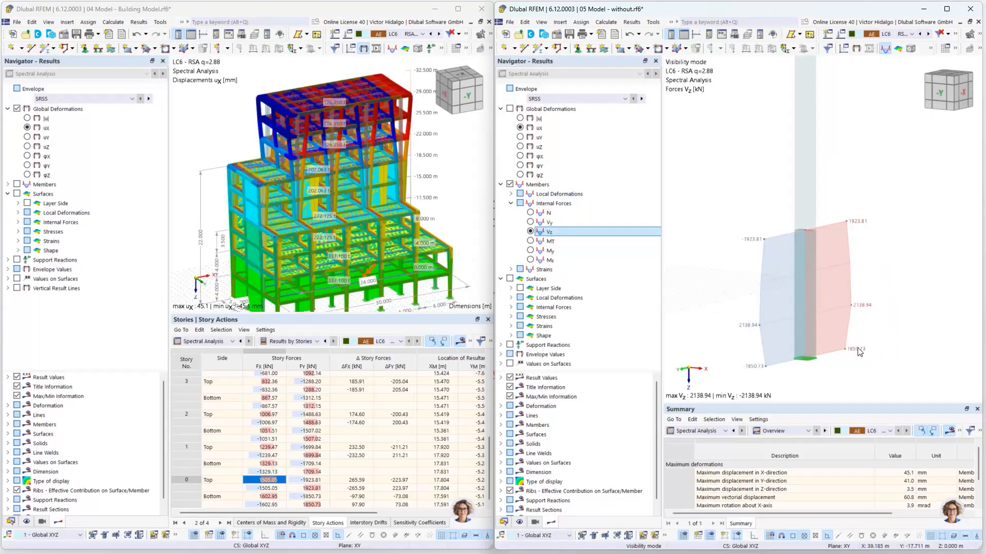
pyautogui.click(309, 505)
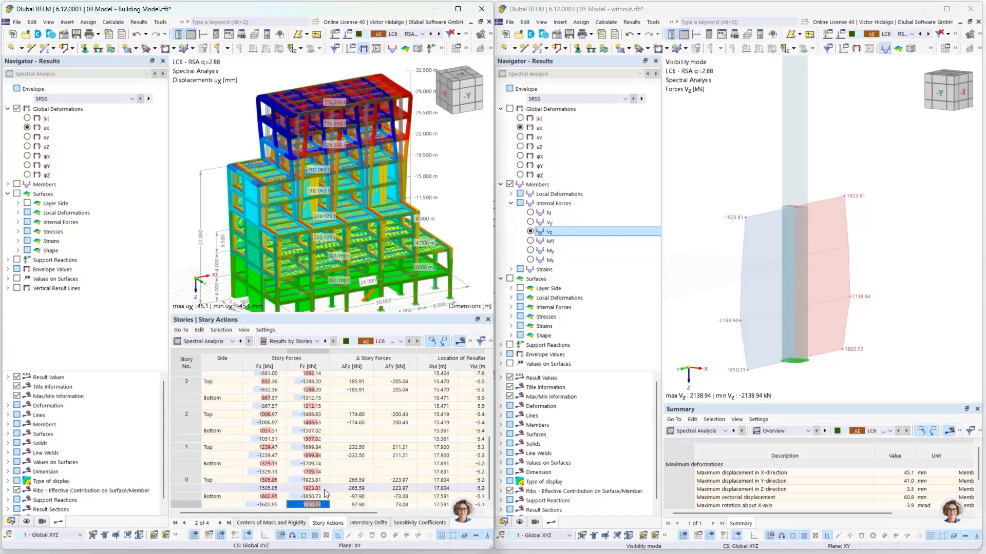
pyautogui.keyDown('ctrl'); pyautogui.click(322, 487); pyautogui.keyUp('ctrl')
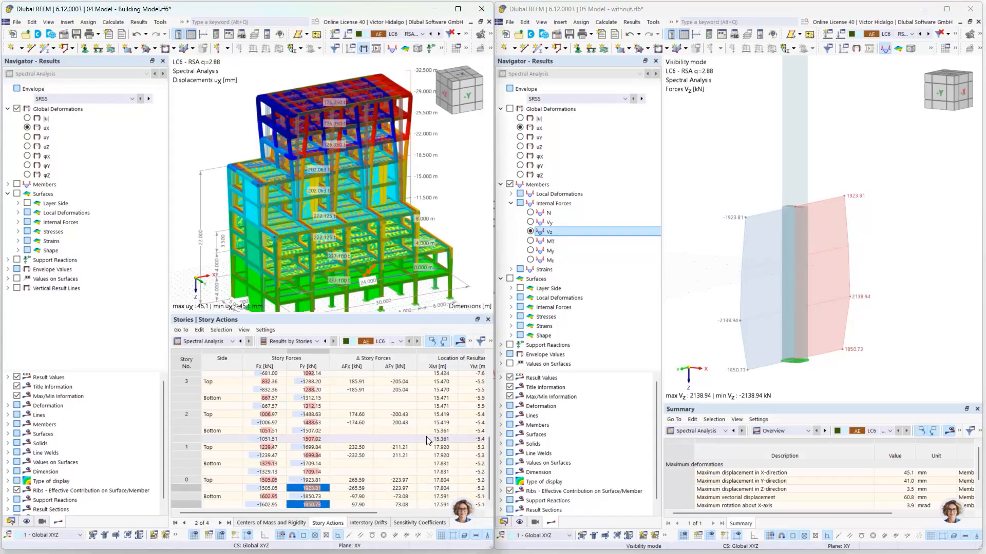
pyautogui.scroll(-5, 795, 292)
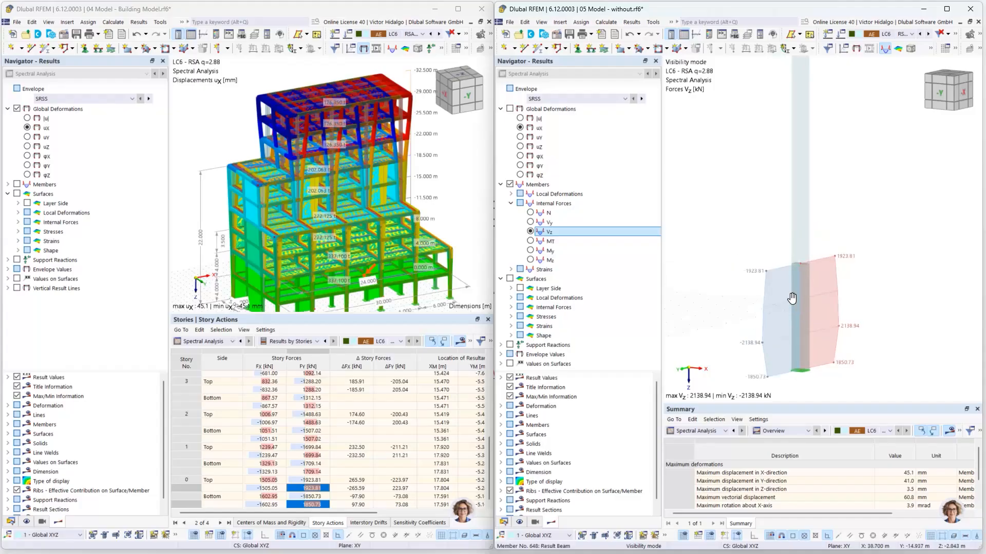
pyautogui.scroll(-4, 795, 291)
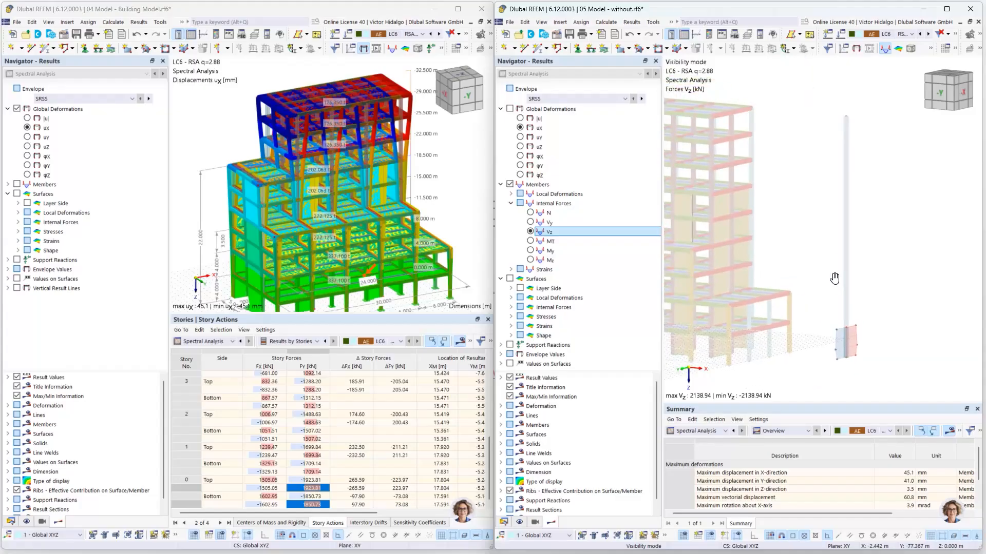
# Maximize 04 Model - Building Model, examine the interstory drifts table and its export options, and return to the Story Actions table
pyautogui.click(458, 9)
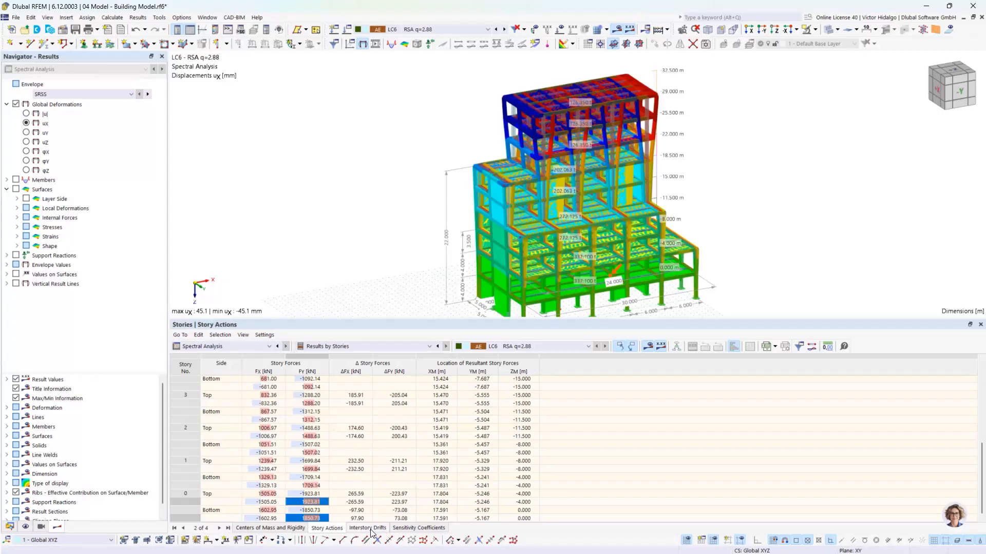
pyautogui.click(414, 528)
pyautogui.click(370, 529)
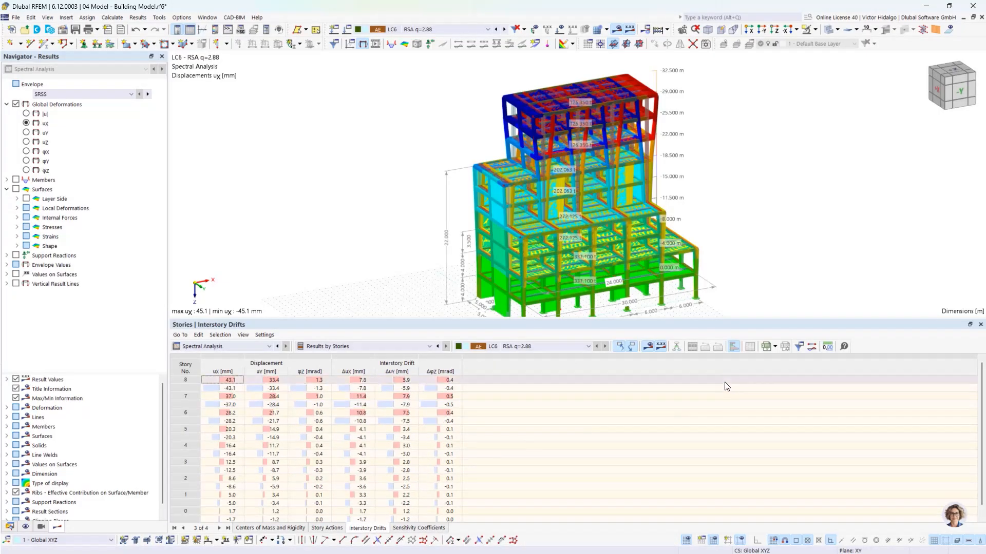
pyautogui.click(775, 348)
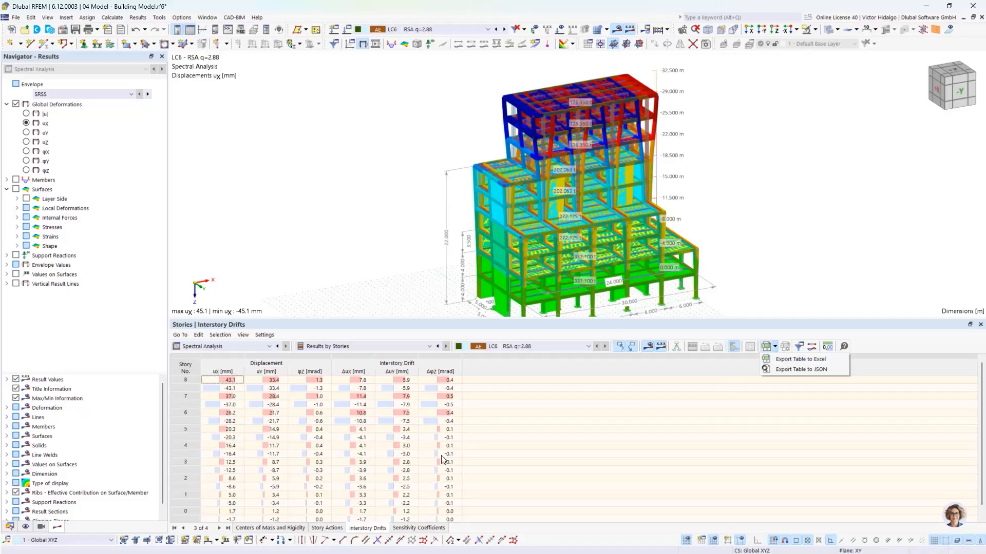
pyautogui.click(341, 529)
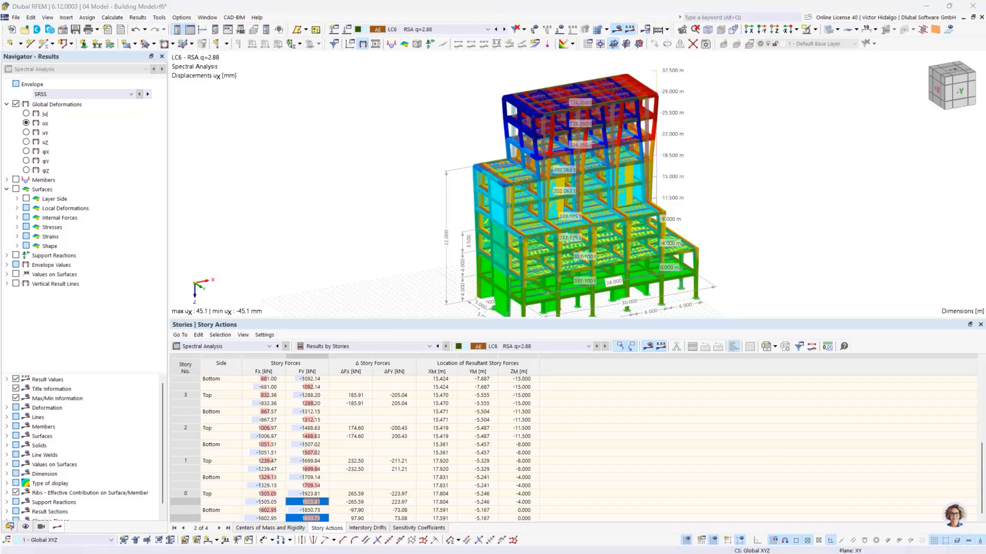
# Review the procedure slide and switch to the 03 Modell - rigid diaphragm model
pyautogui.hotkey('alt', 'Tab')
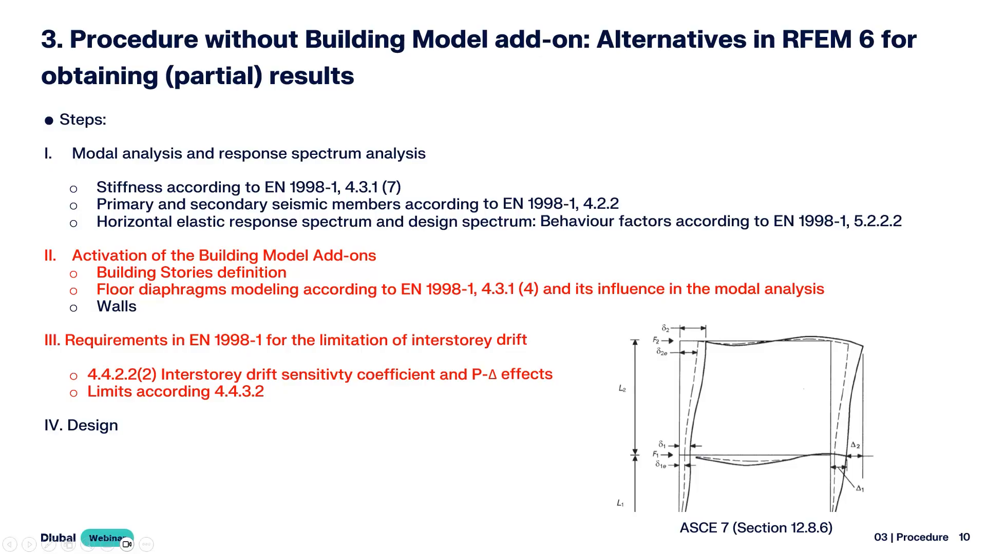
pyautogui.hotkey('alt', 'Tab')
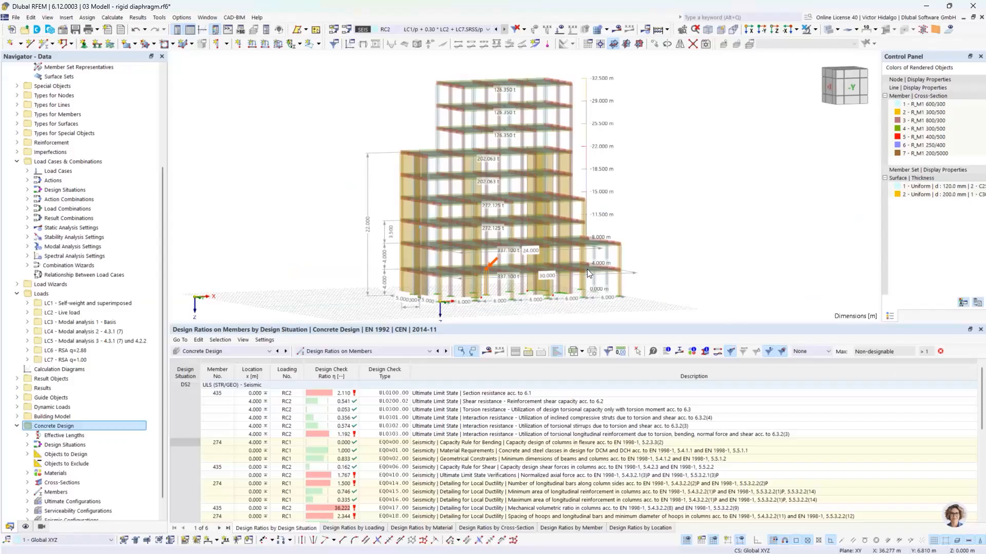
pyautogui.moveTo(615, 221)
pyautogui.mouseDown(button='middle')
pyautogui.moveTo(601, 222)
pyautogui.moveTo(610, 212)
pyautogui.mouseUp(button='middle')
pyautogui.scroll(-1, 615, 214)
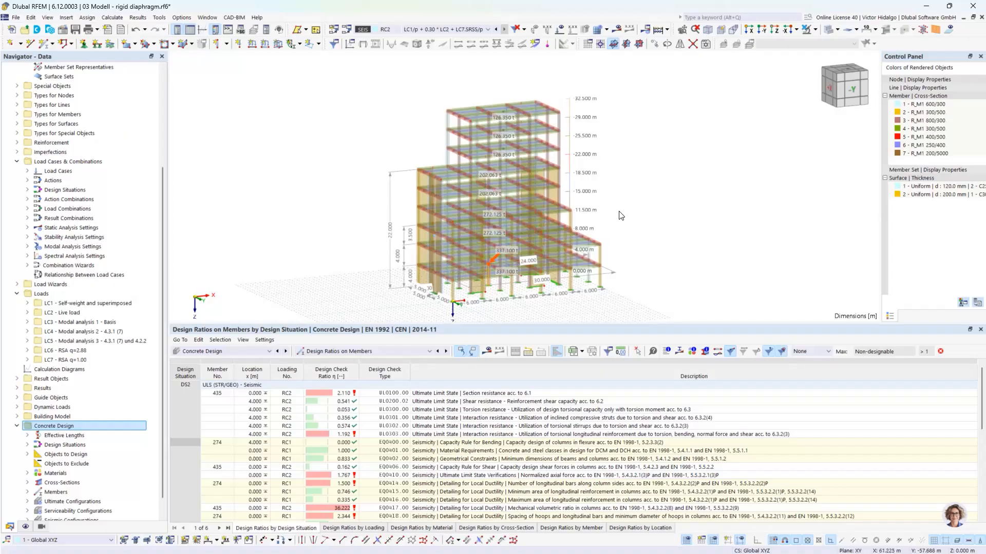
pyautogui.scroll(1, 618, 215)
# Review the settings of modal analysis load cases LC3 to LC5 and response spectrum load cases LC6 and LC7 without changing them
pyautogui.click(437, 31)
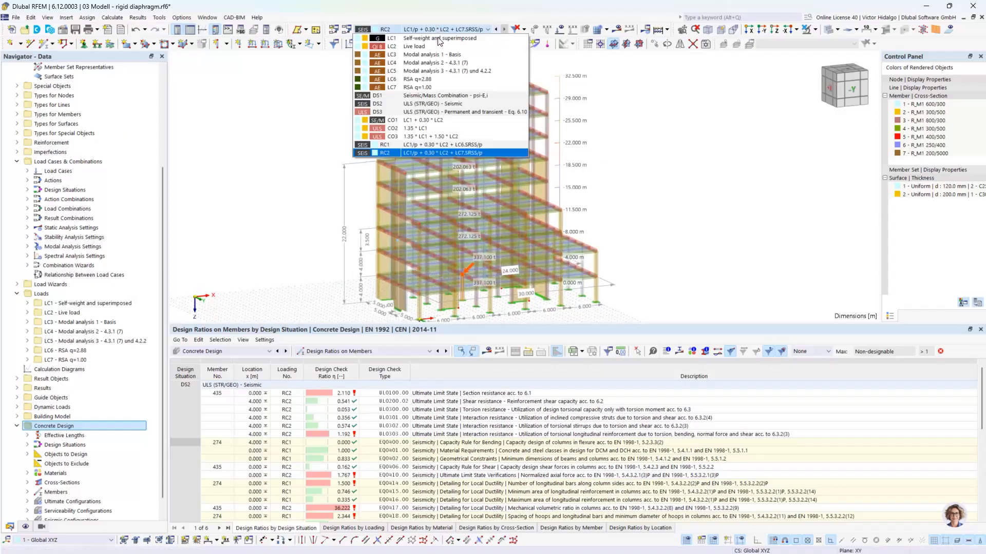
pyautogui.click(431, 33)
pyautogui.click(347, 31)
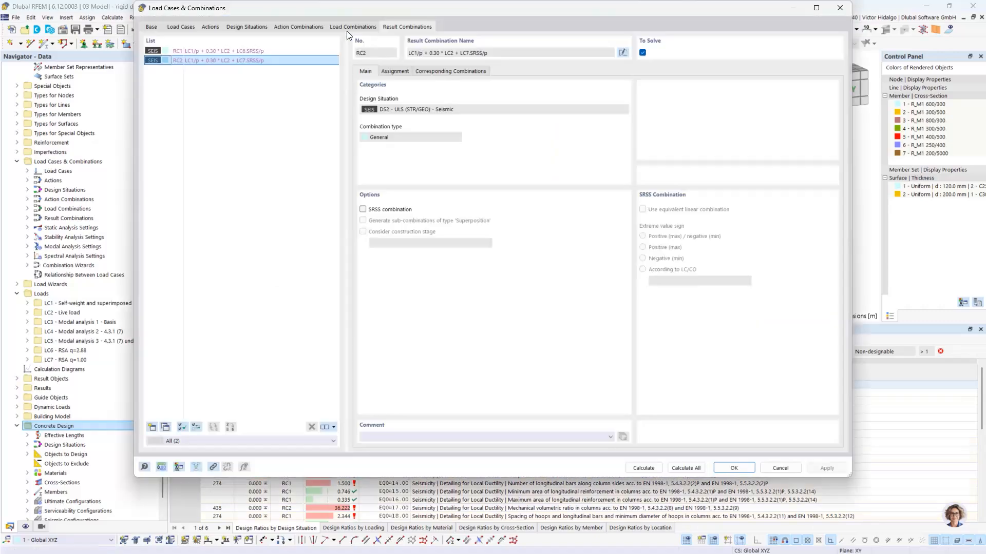
pyautogui.click(179, 27)
pyautogui.click(216, 72)
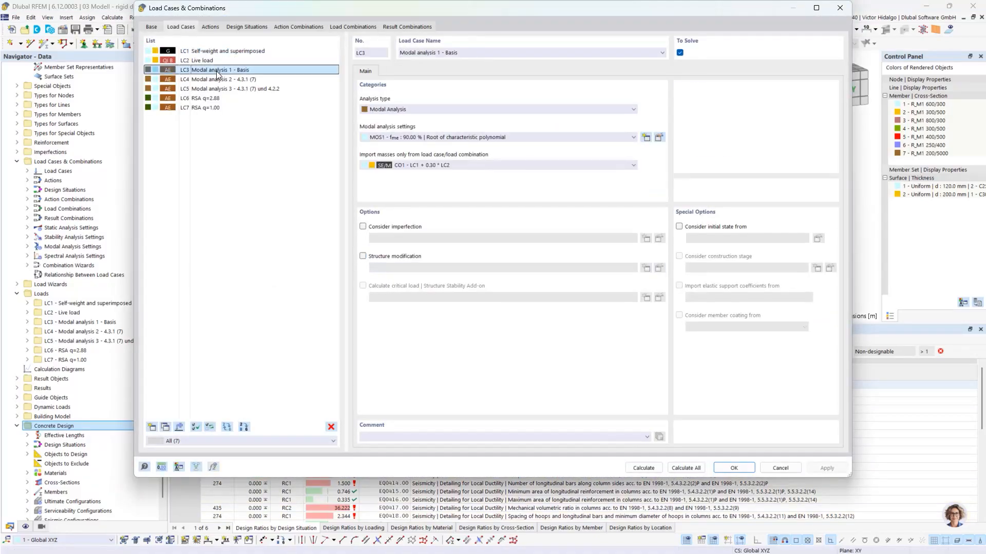
pyautogui.keyDown('shift'); pyautogui.click(221, 80); pyautogui.keyUp('shift')
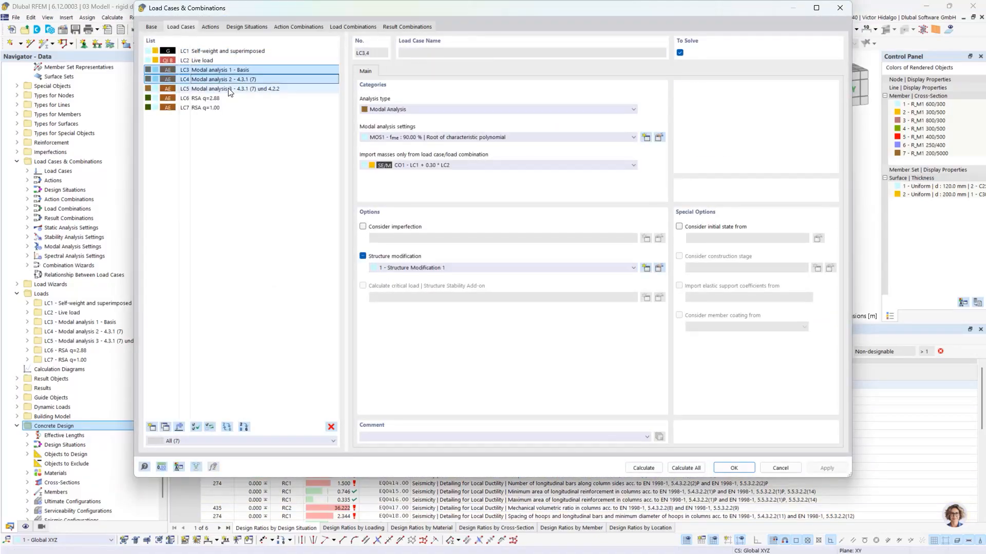
pyautogui.click(230, 90)
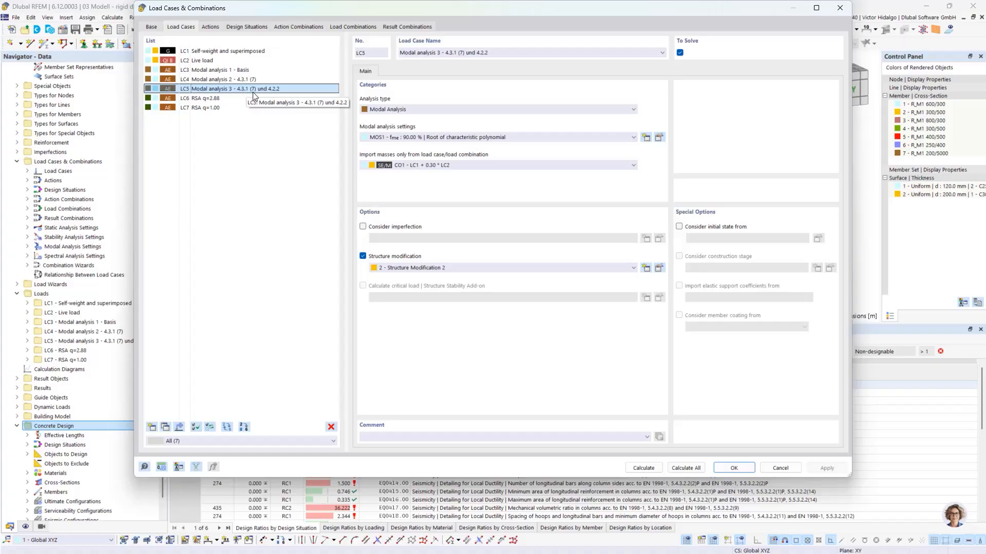
pyautogui.click(227, 100)
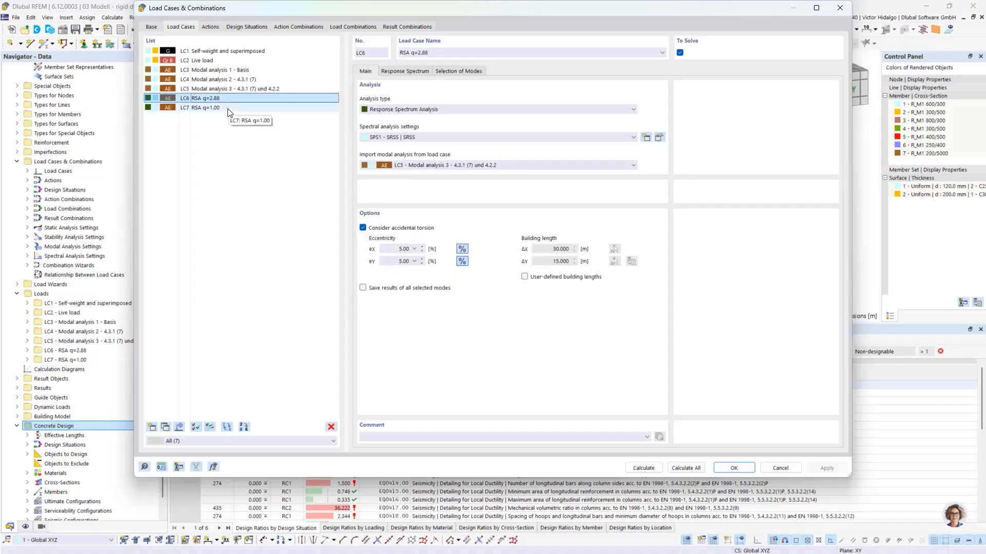
pyautogui.click(228, 109)
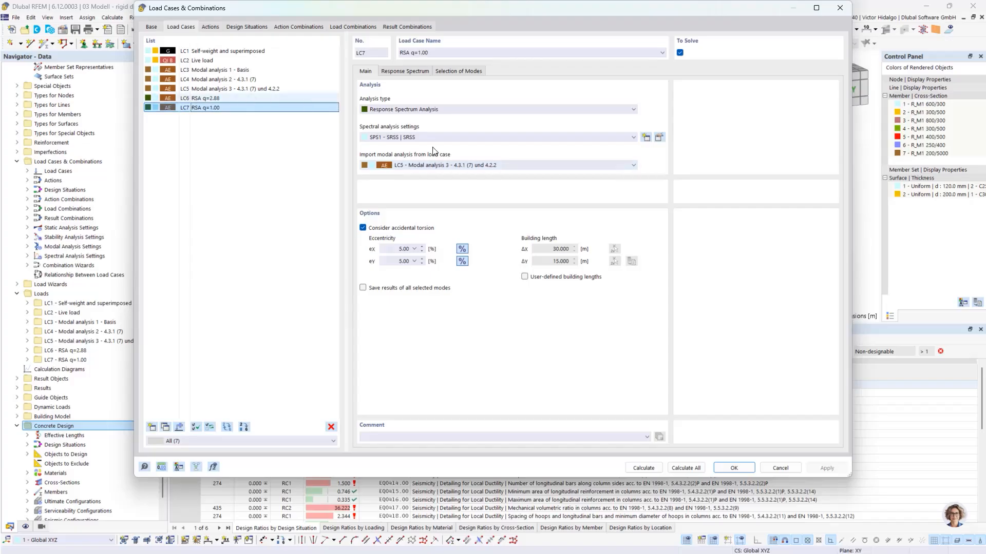
pyautogui.click(784, 469)
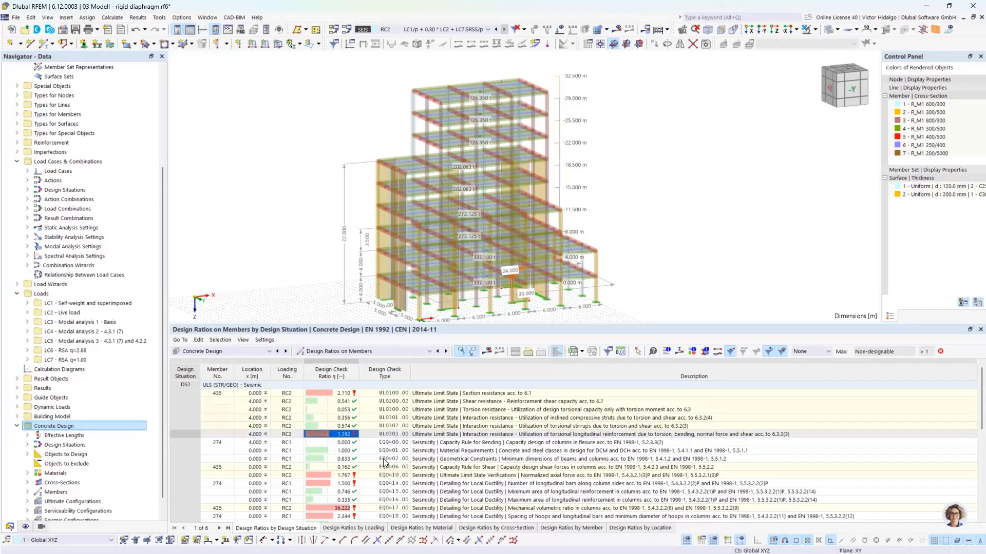
# Examine the seismic normalized axial force check in the concrete design ratios, the model's lower stories and the available result combinations
pyautogui.click(371, 476)
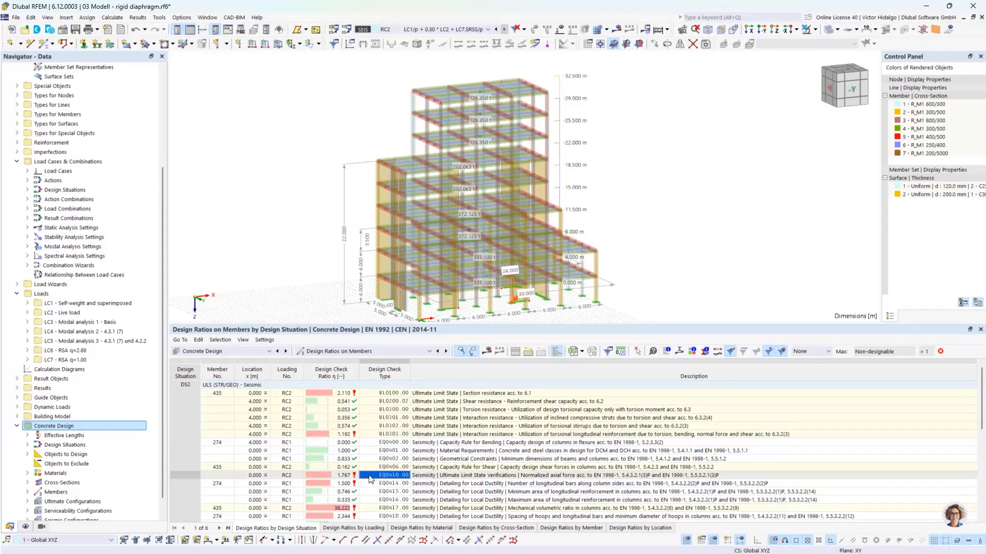
pyautogui.moveTo(680, 286); pyautogui.dragTo(697, 266, button='middle')
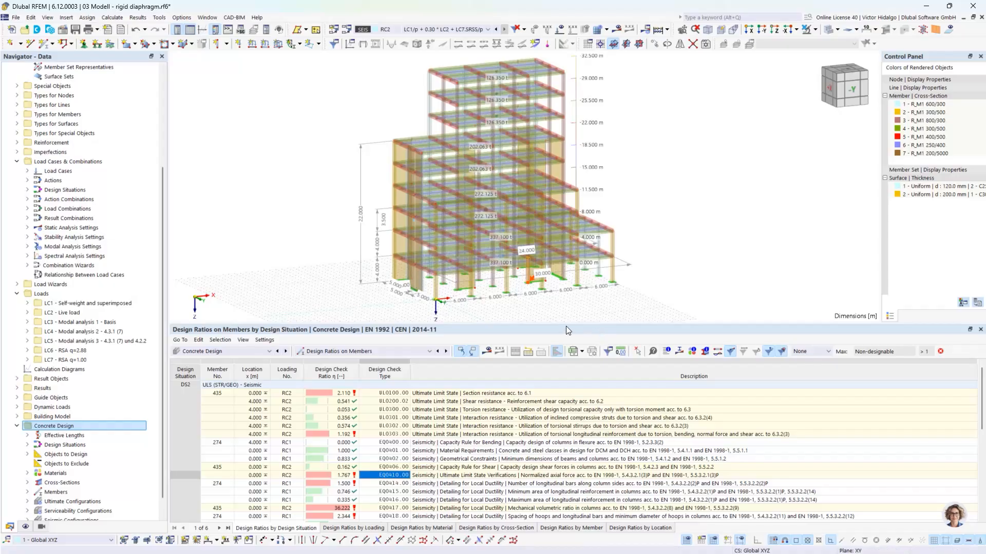
pyautogui.scroll(3, 580, 282)
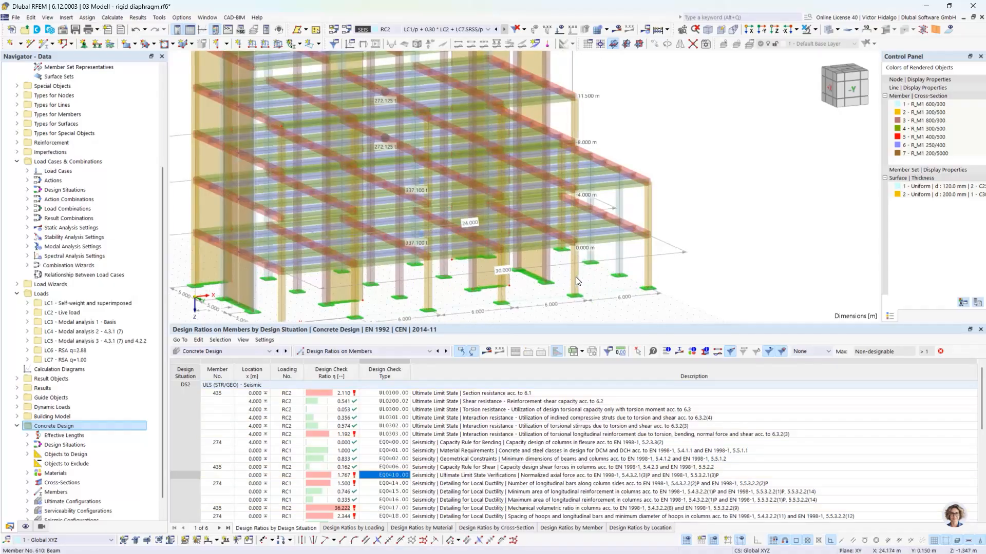
pyautogui.scroll(-5, 568, 257)
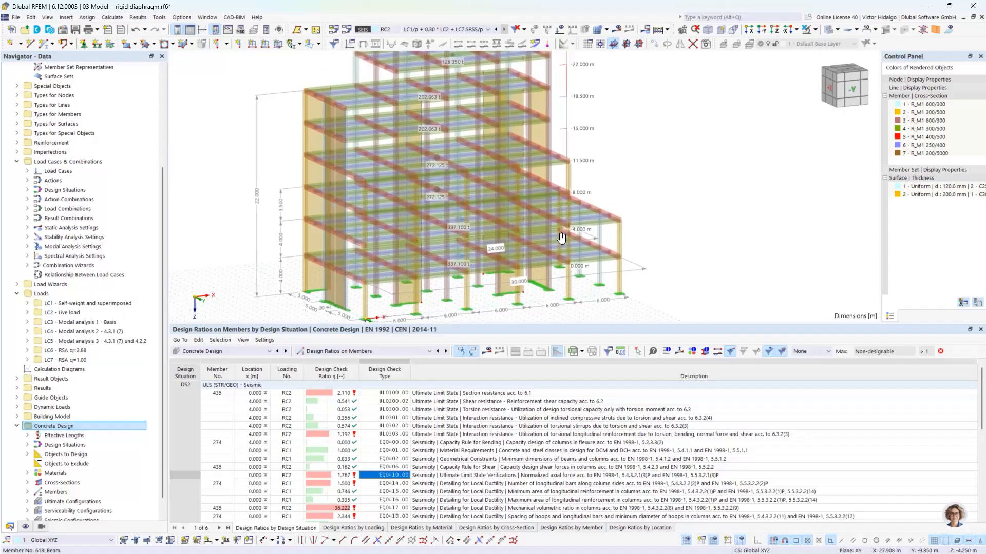
pyautogui.click(410, 29)
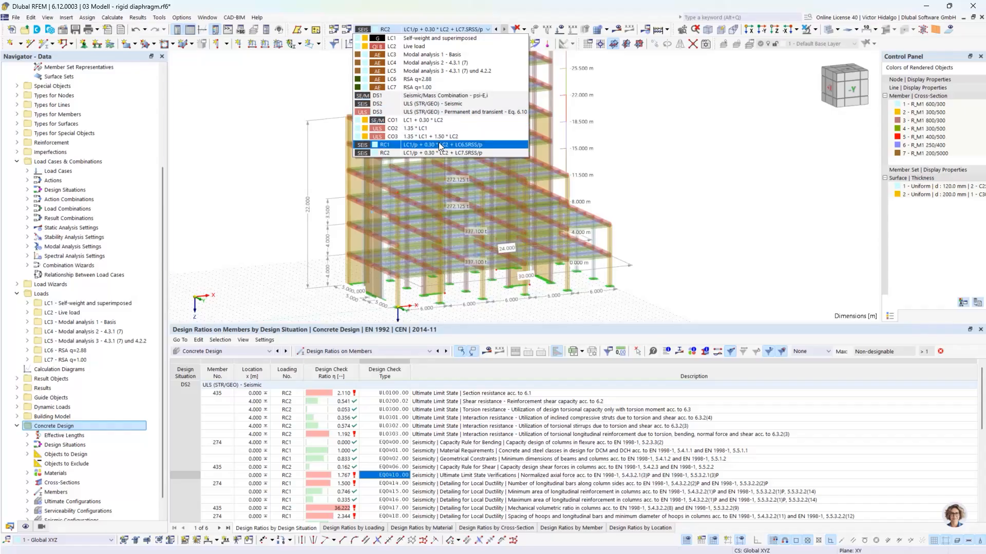
pyautogui.click(699, 202)
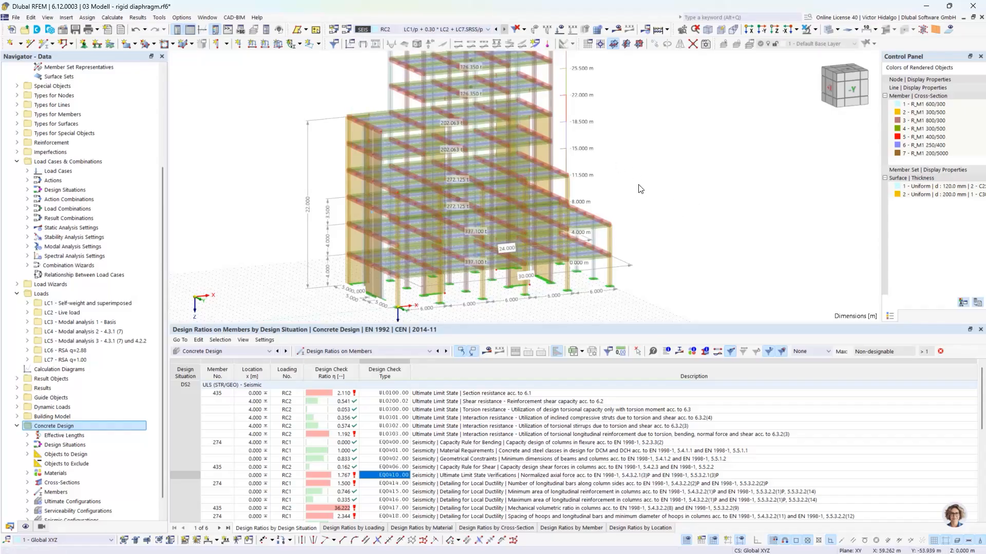
# Enlarge the model view by shrinking the results table, and review the activated add-ons in the model's base data
pyautogui.moveTo(652, 326); pyautogui.dragTo(653, 349)
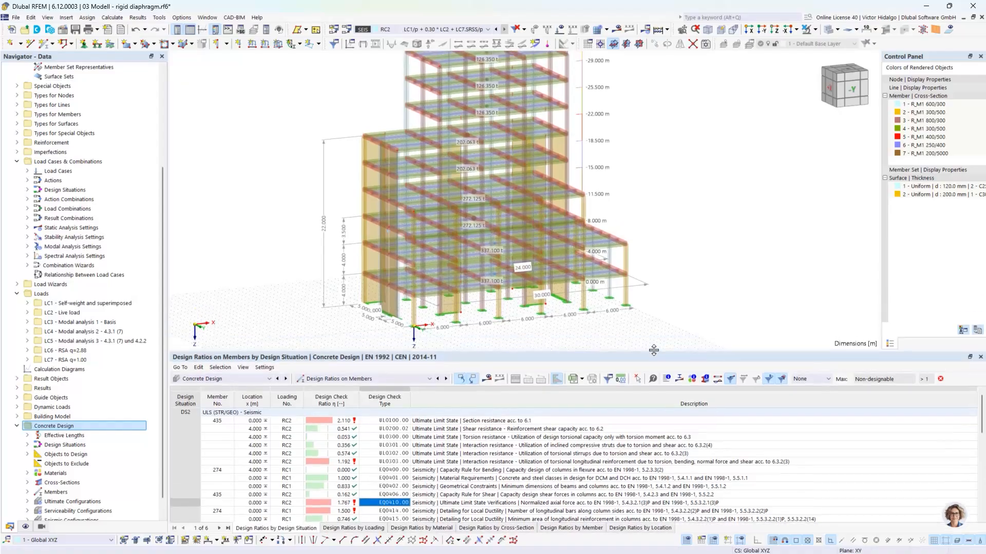
pyautogui.scroll(-2, 677, 290)
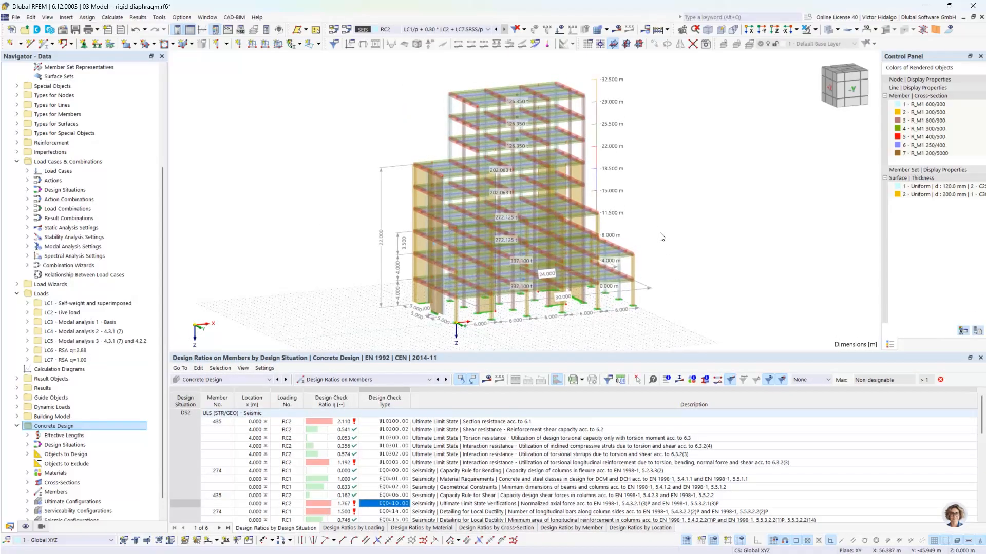
pyautogui.click(62, 33)
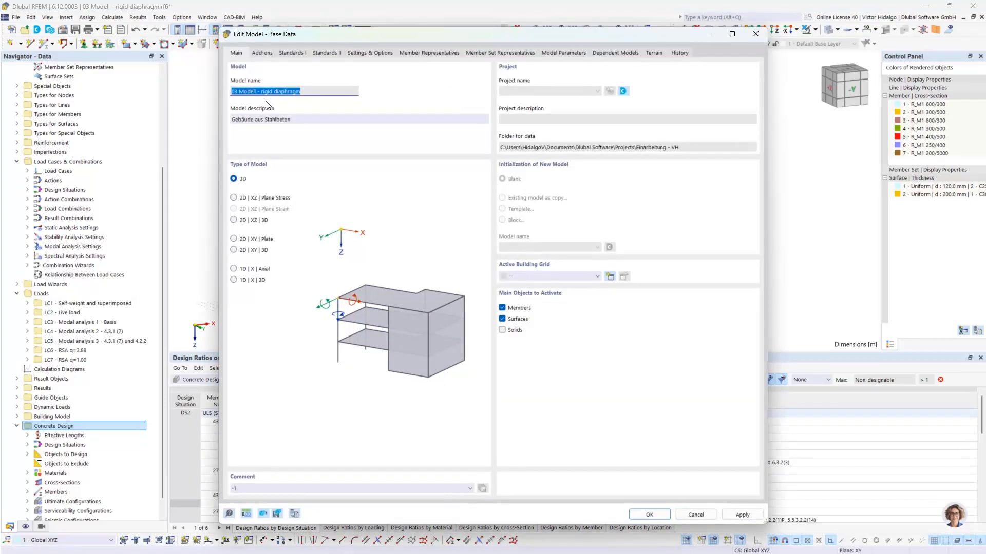
pyautogui.click(264, 54)
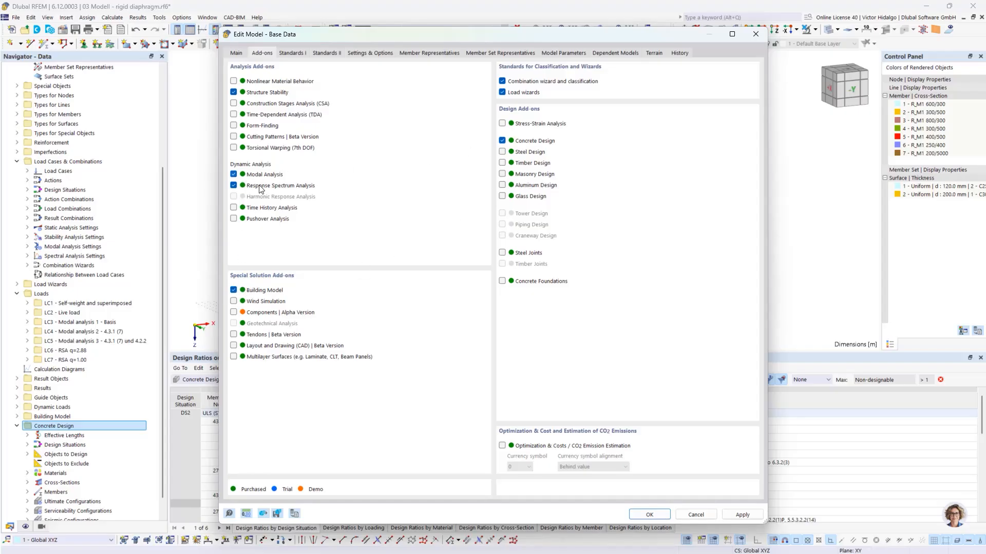
pyautogui.click(698, 515)
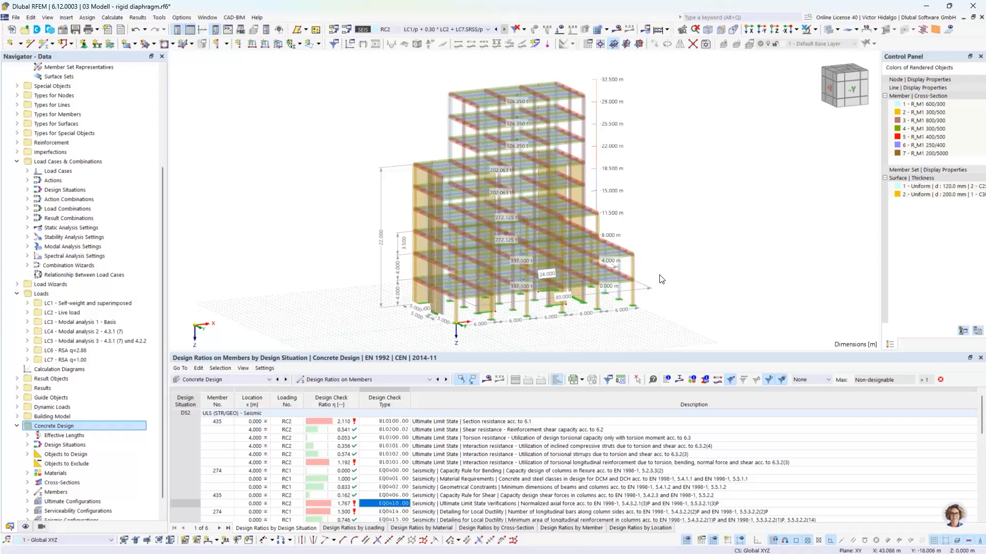
pyautogui.moveTo(681, 243); pyautogui.dragTo(670, 251, button='middle')
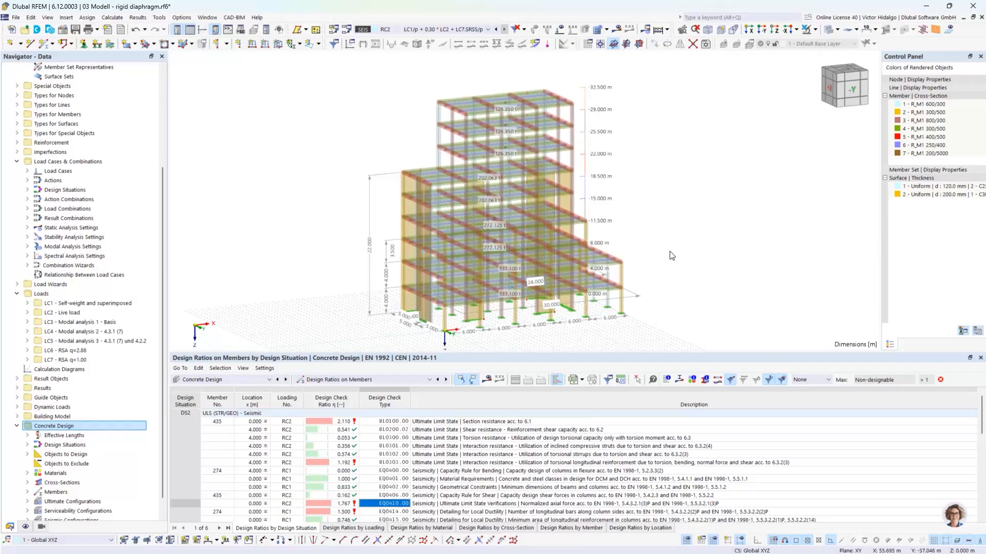